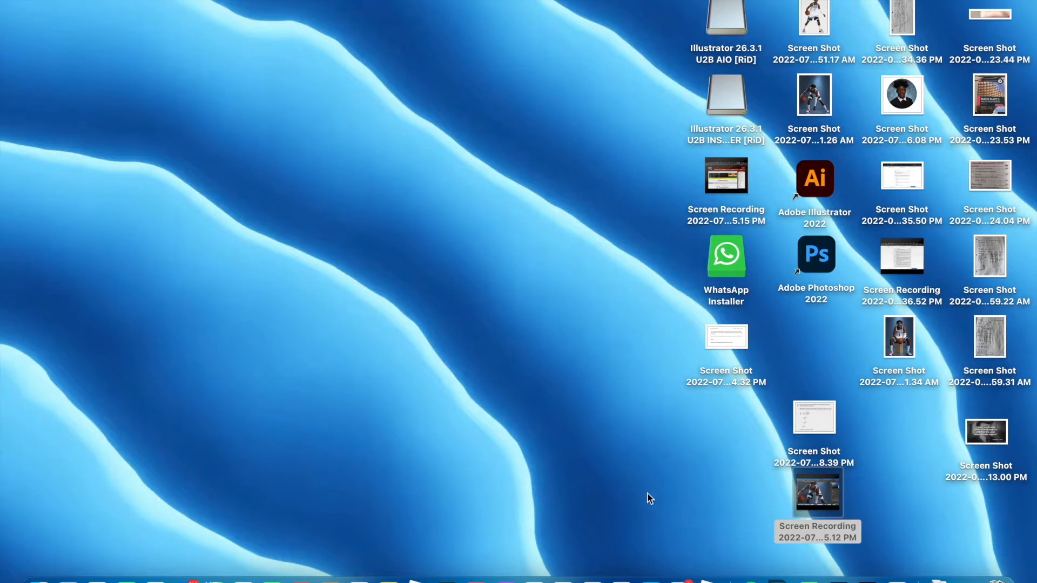
Switch to the Chrome browser and search Google for "Sports Graphic", showing the image results
key(ctrl+Right)
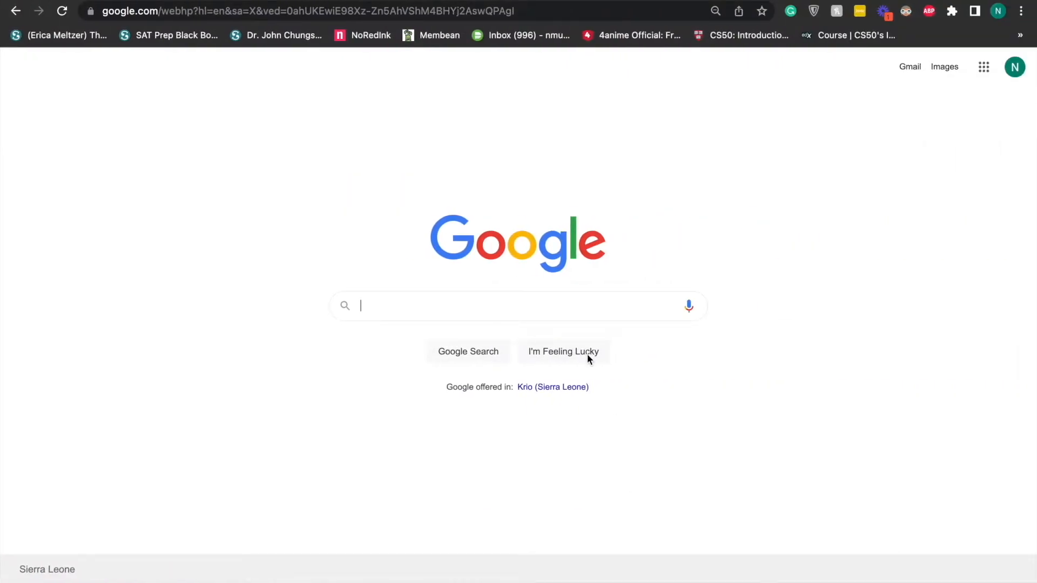
text(Sport)
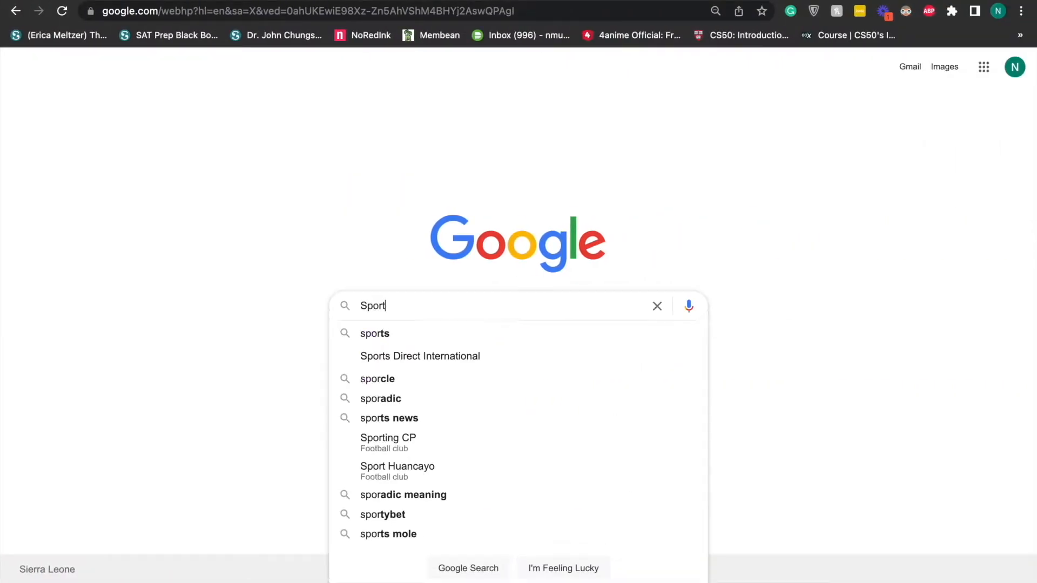
text(s Graph)
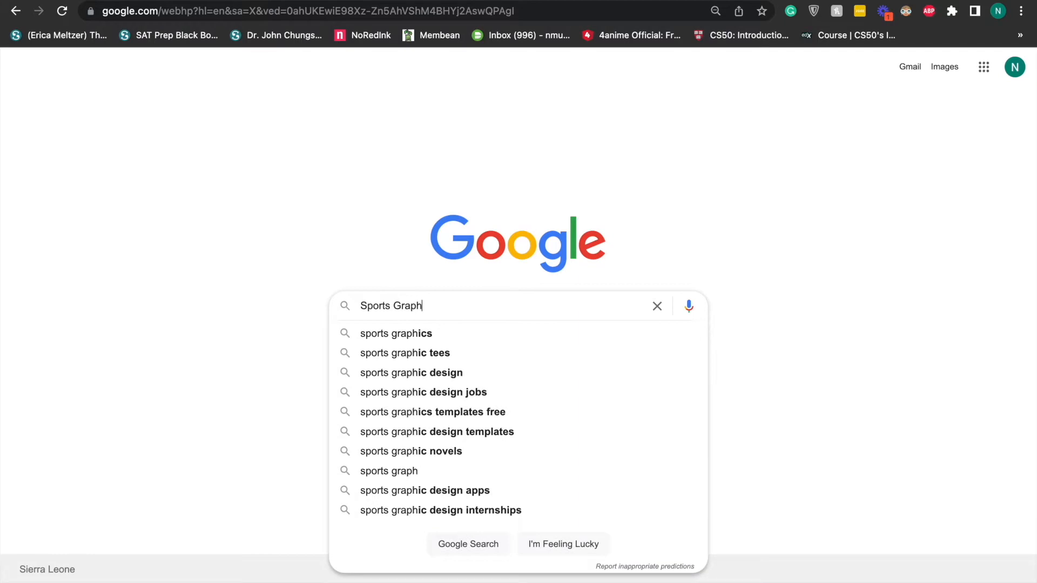
text(ic)
key(Return)
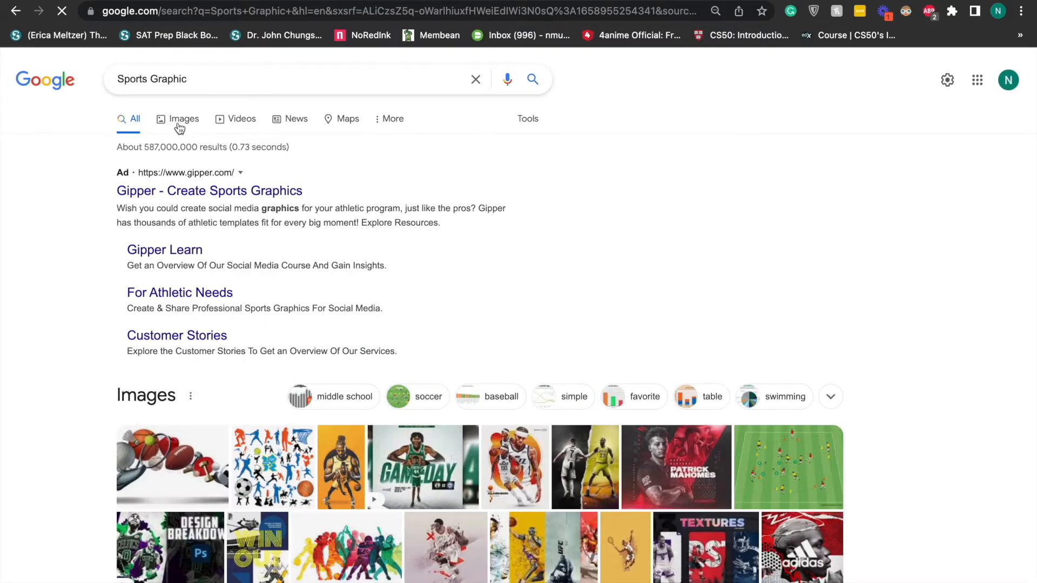
click(178, 121)
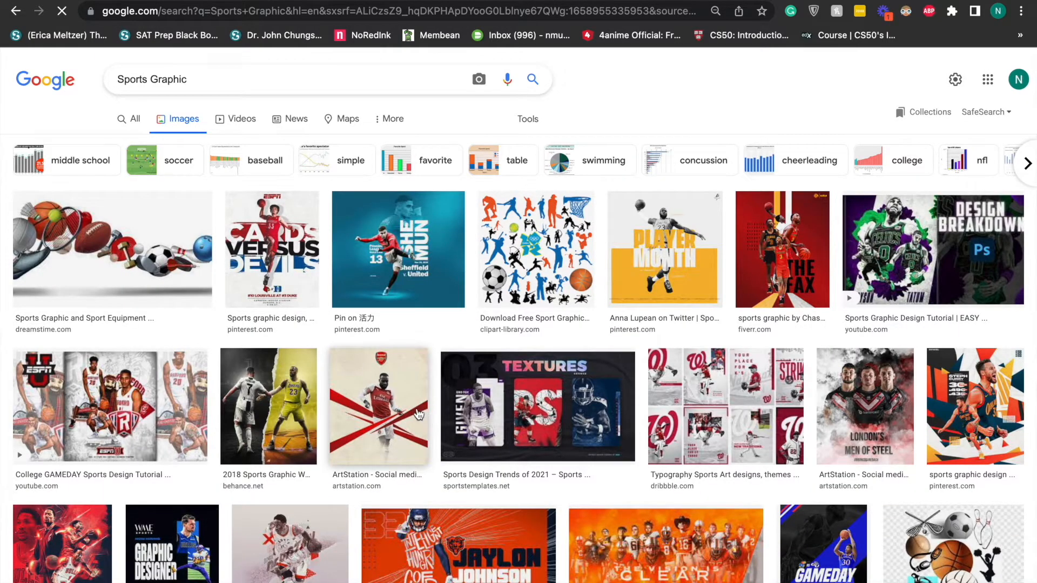
Open the preview of the orange Jaylon Johnson football graphic and examine its text-filled figure and layout
scroll(406, 406, down, 2)
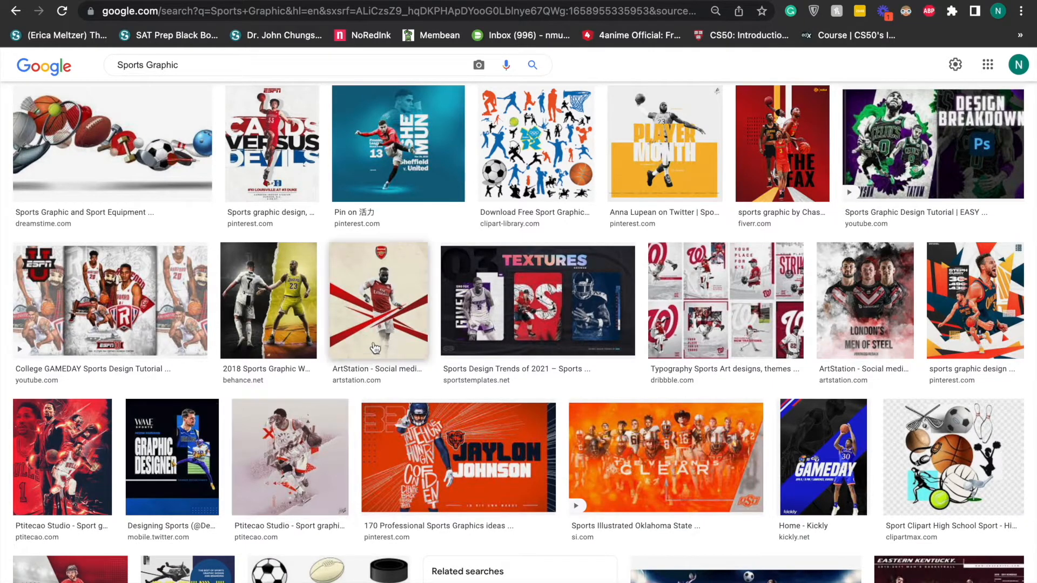
click(444, 445)
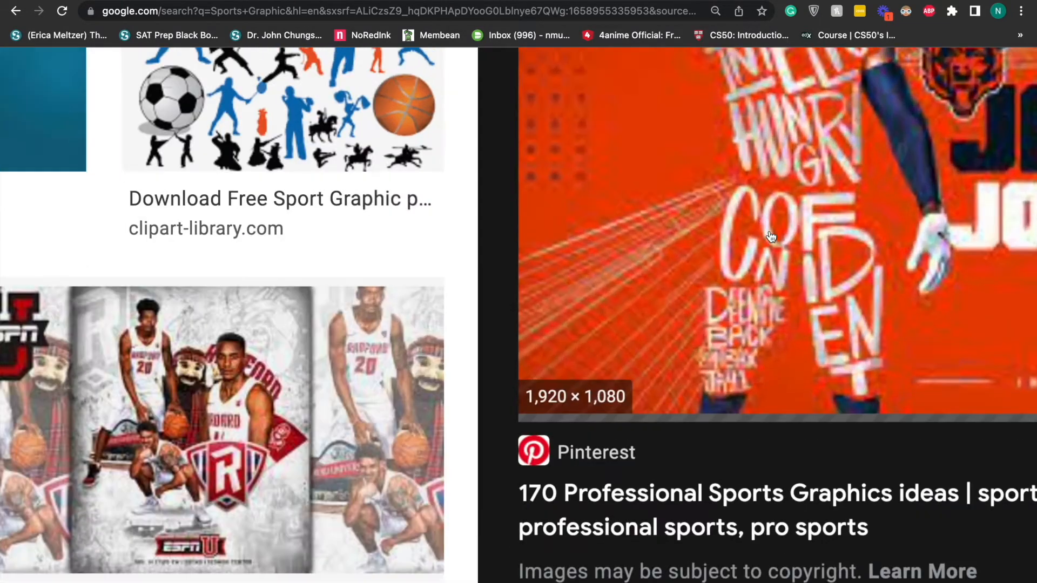
scroll(771, 238, right, 3)
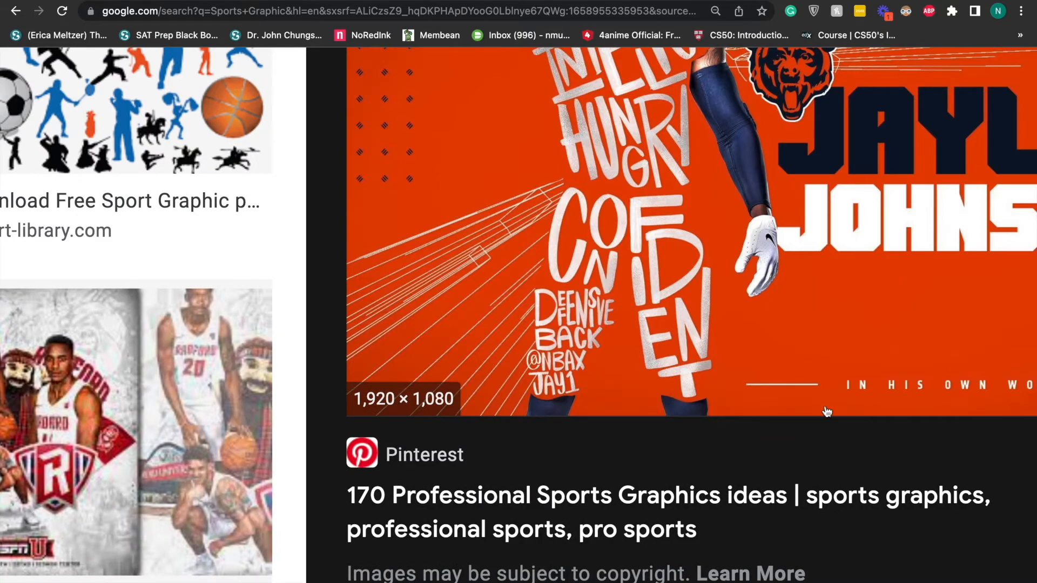
scroll(827, 415, up, 5)
scroll(827, 415, right, 1)
scroll(827, 415, down, 1)
scroll(746, 431, down, 5)
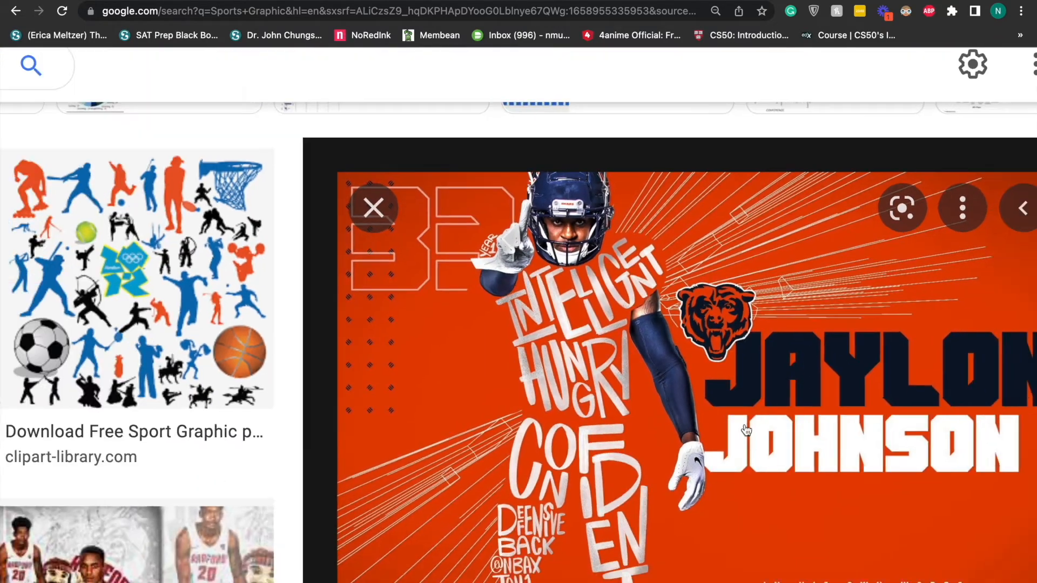
scroll(746, 431, left, 2)
Open the preview of the College GAMEDAY Sports Design Tutorial image and examine how its player cutouts and logos are arranged
click(486, 427)
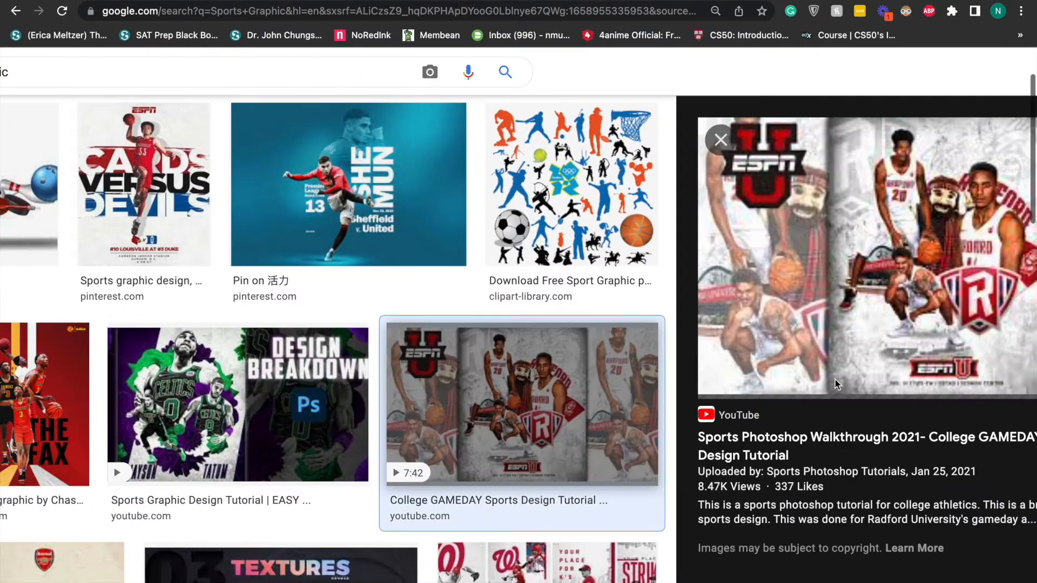
scroll(955, 281, right, 3)
scroll(956, 281, up, 4)
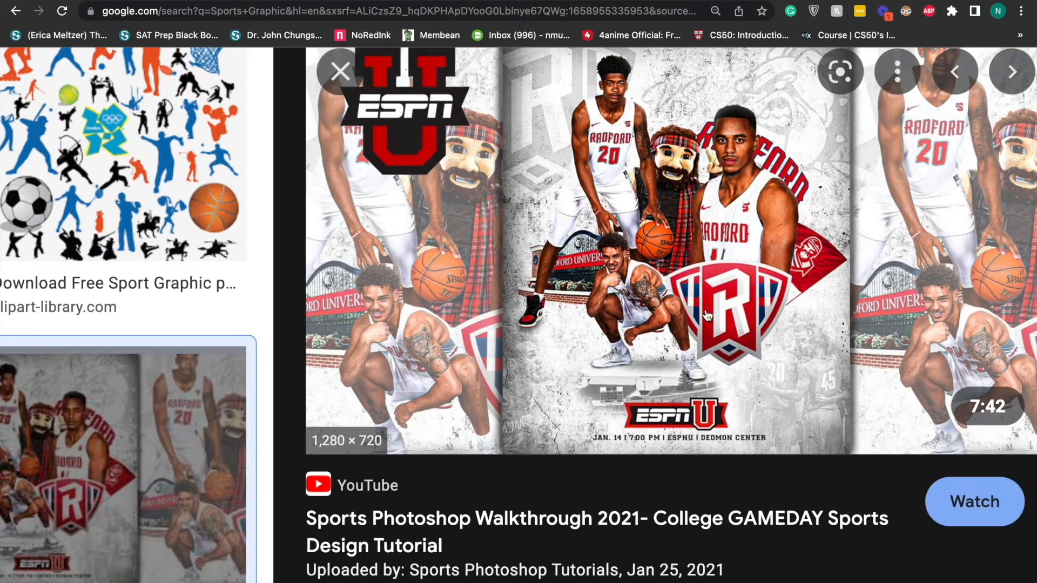
scroll(667, 307, up, 1)
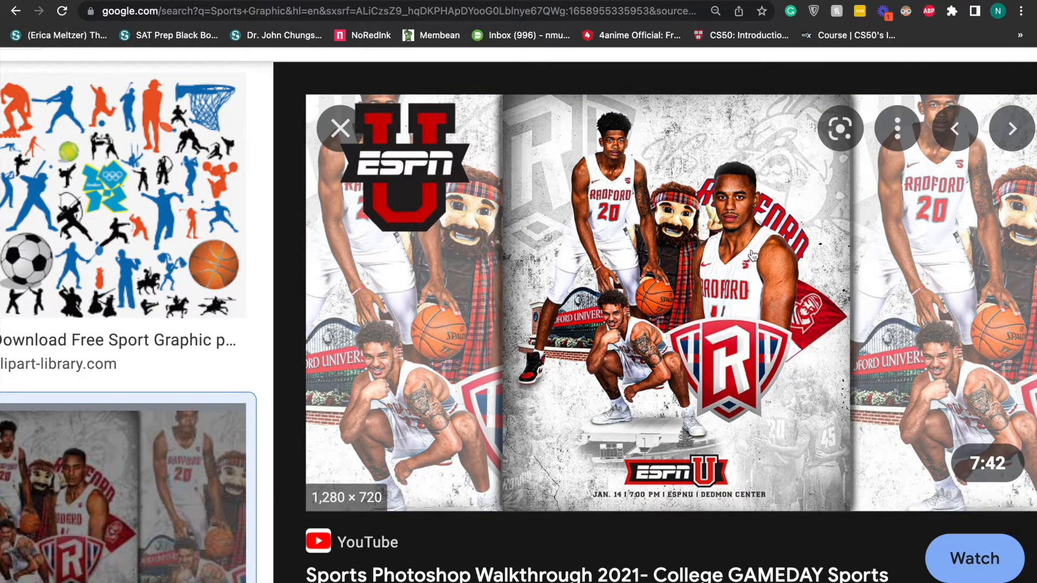
scroll(776, 375, down, 4)
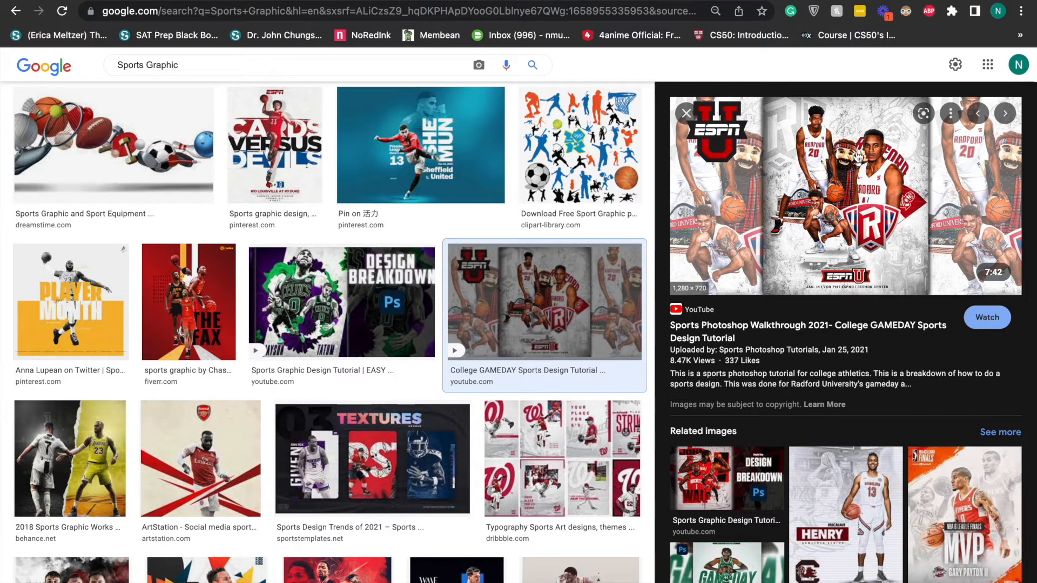
Search Google Images for "Lebron James" and browse through the results
click(496, 6)
scroll(367, 261, up, 2)
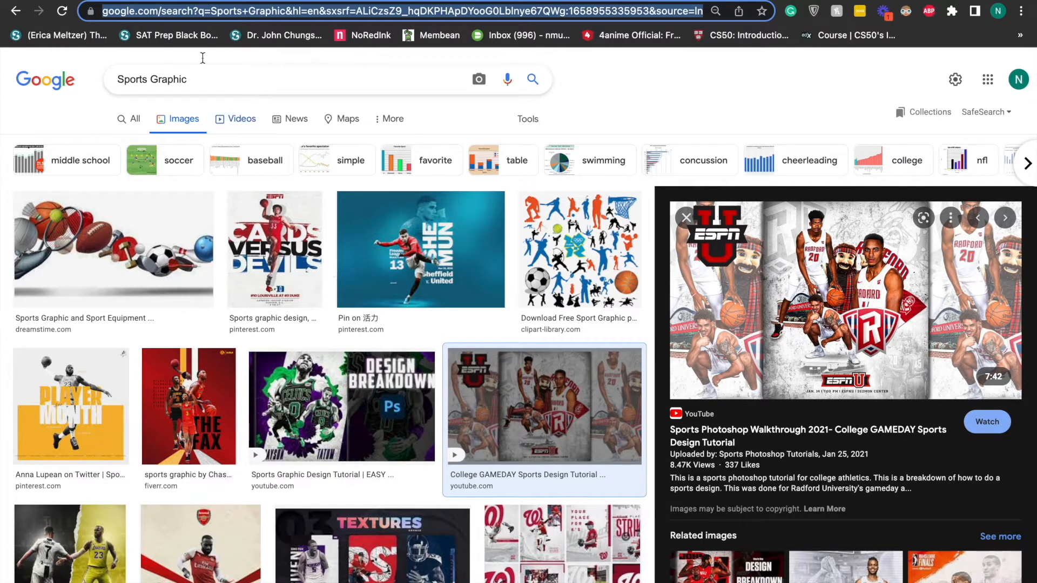
click(216, 75)
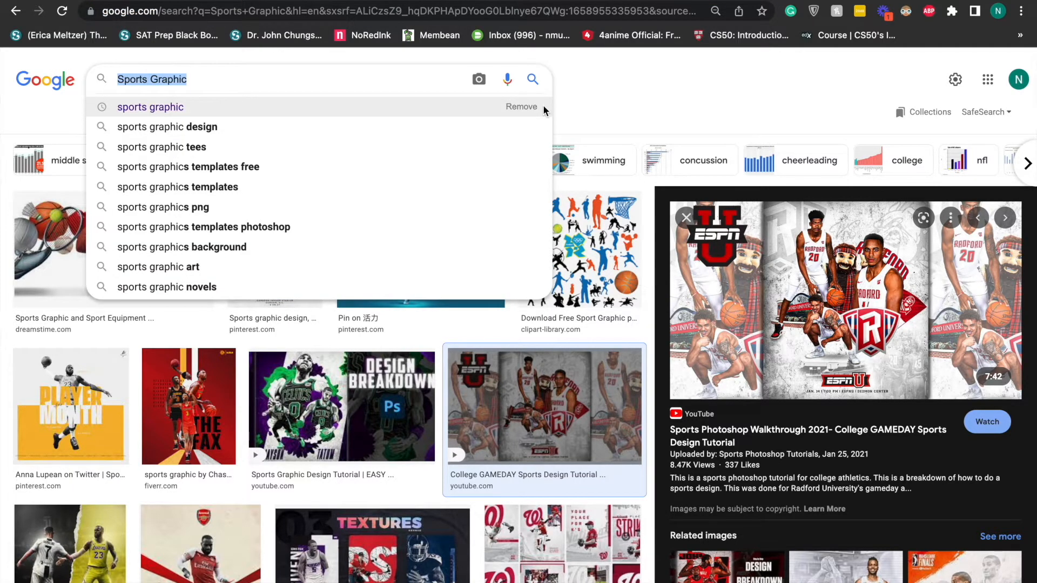
text(Lebrp)
key(BackSpace)
key(BackSpace)
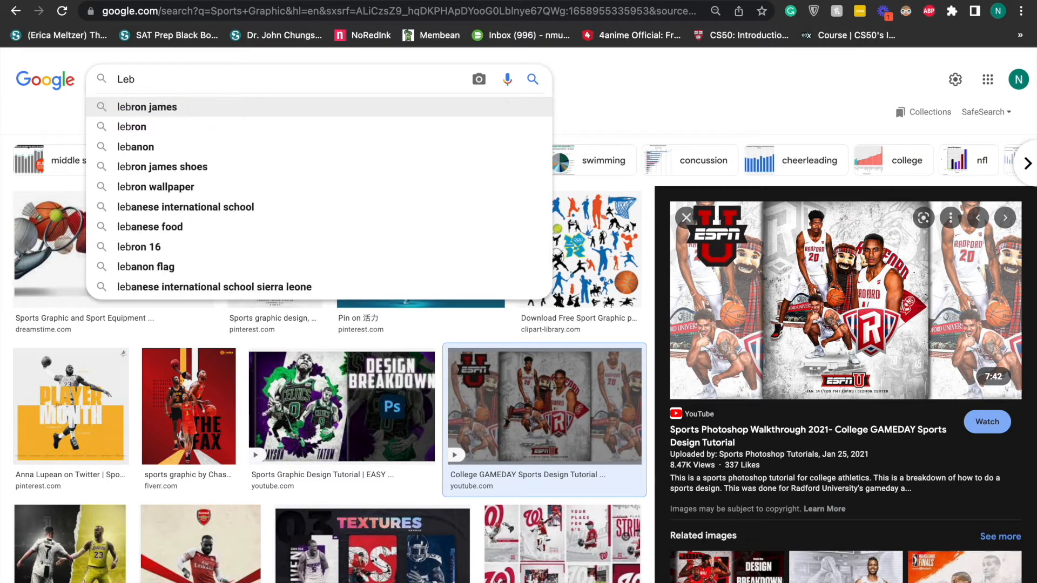
text(ron James)
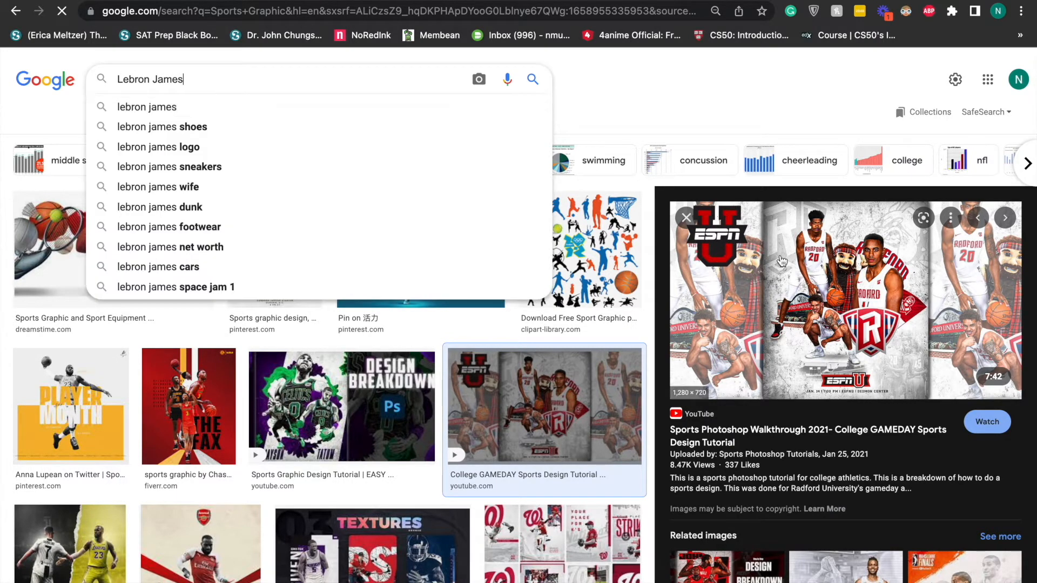
key(Return)
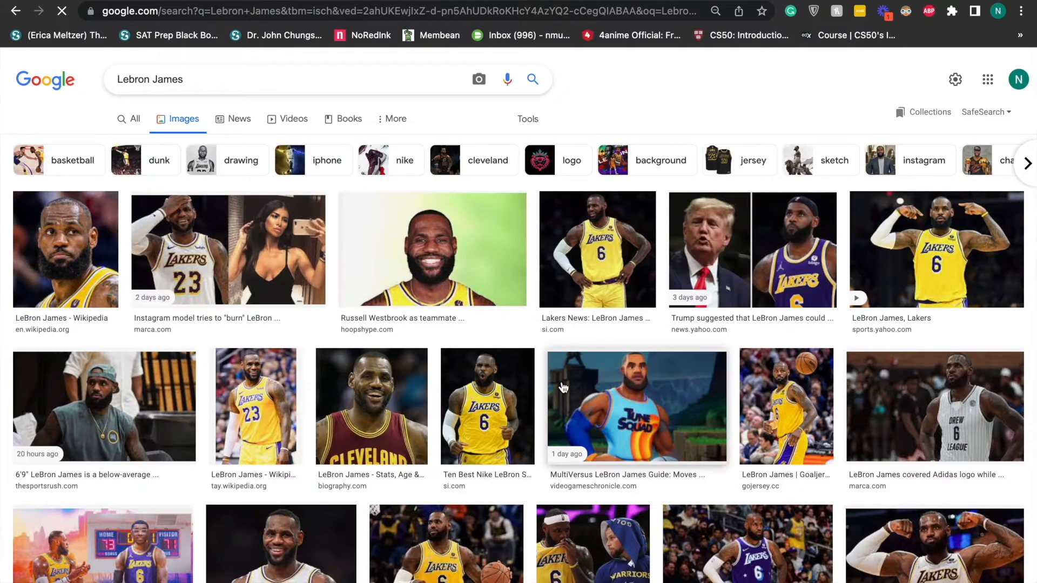
scroll(561, 383, down, 7)
scroll(529, 347, up, 8)
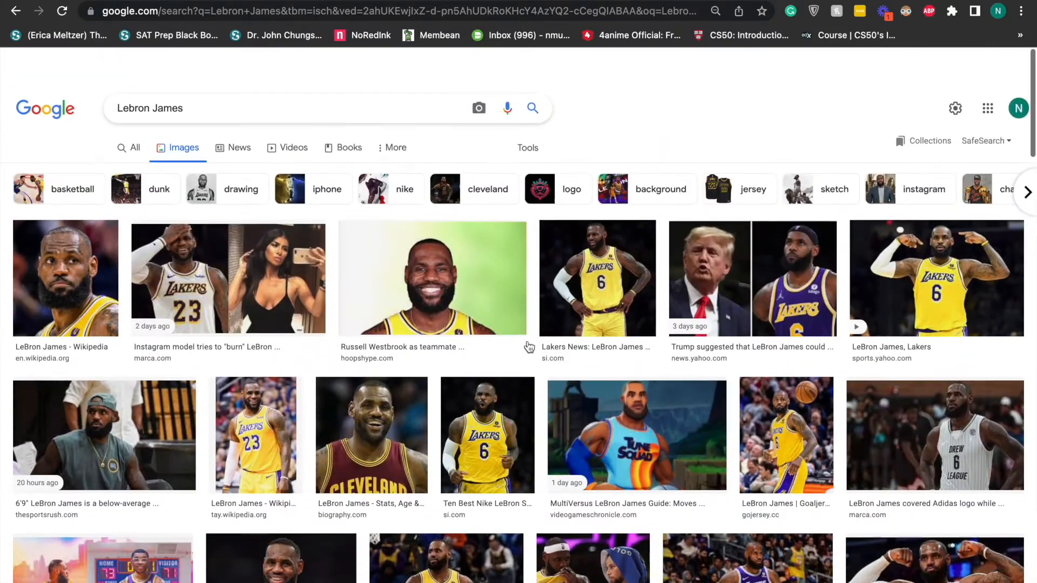
Refine the image search to "Lebron James Dunk" and browse the results for a suitable photo
click(296, 77)
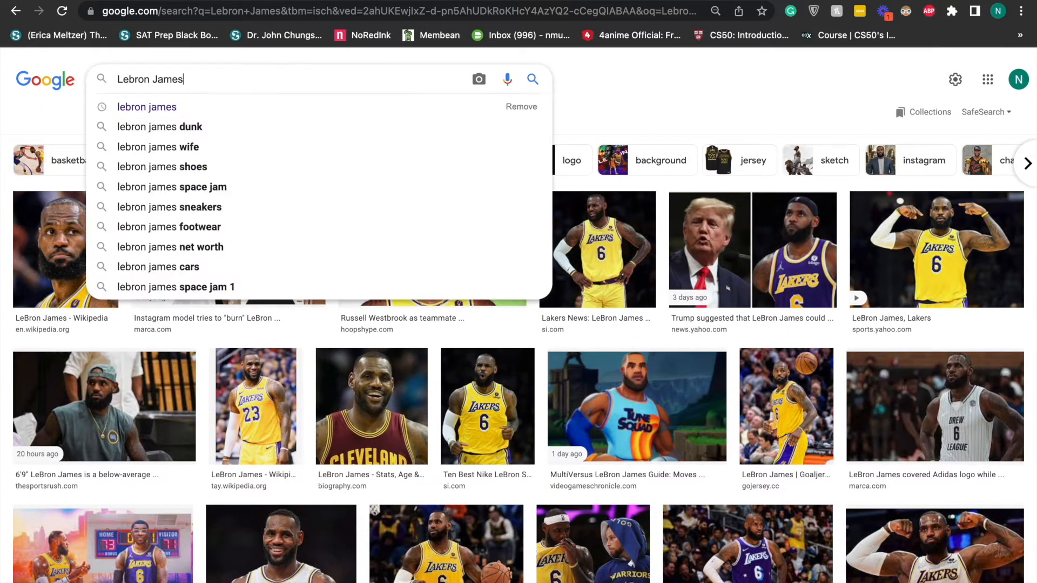
text(Dunk)
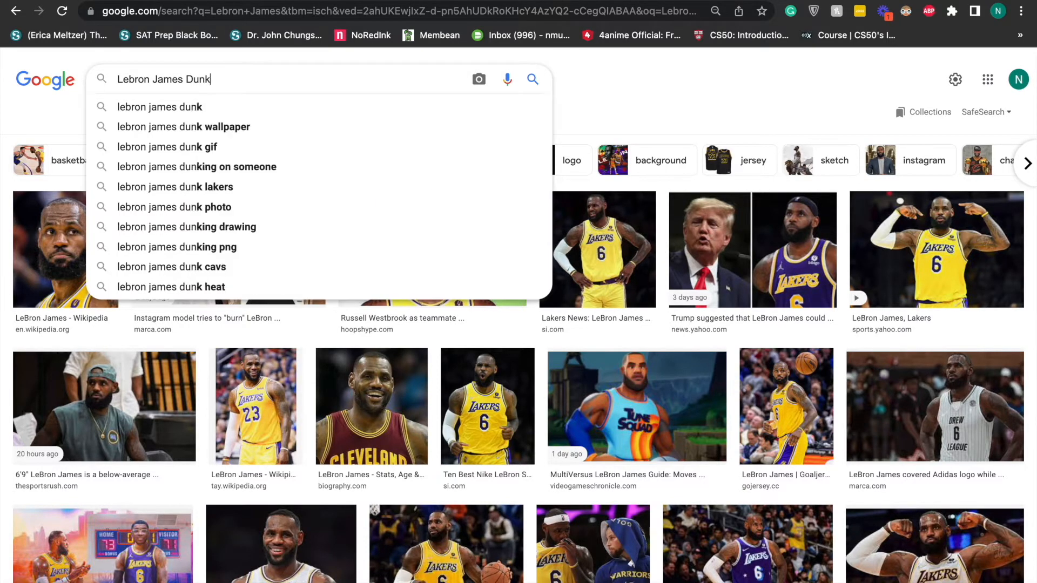
key(Return)
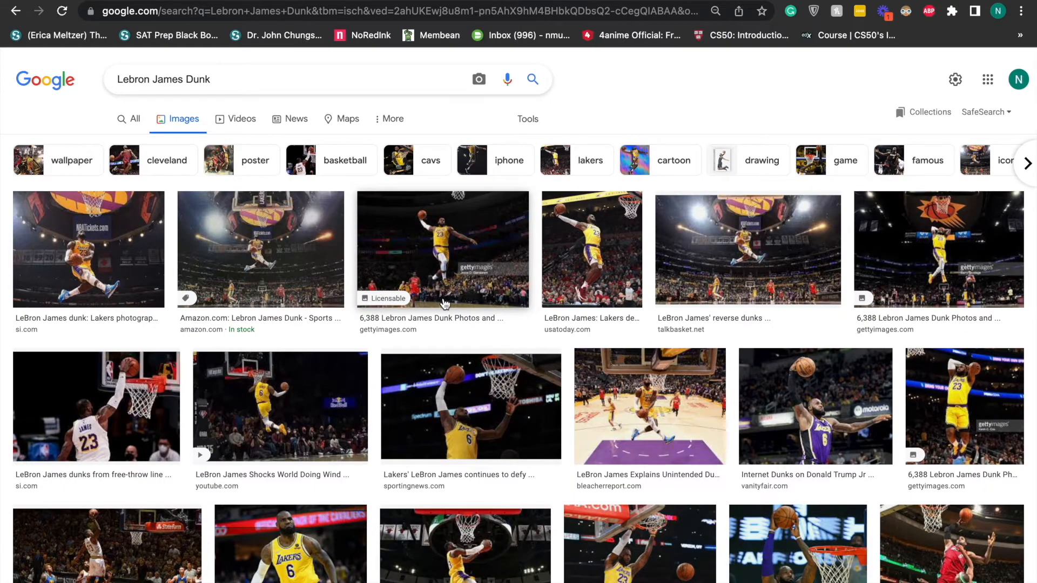
scroll(540, 346, down, 4)
scroll(627, 388, down, 3)
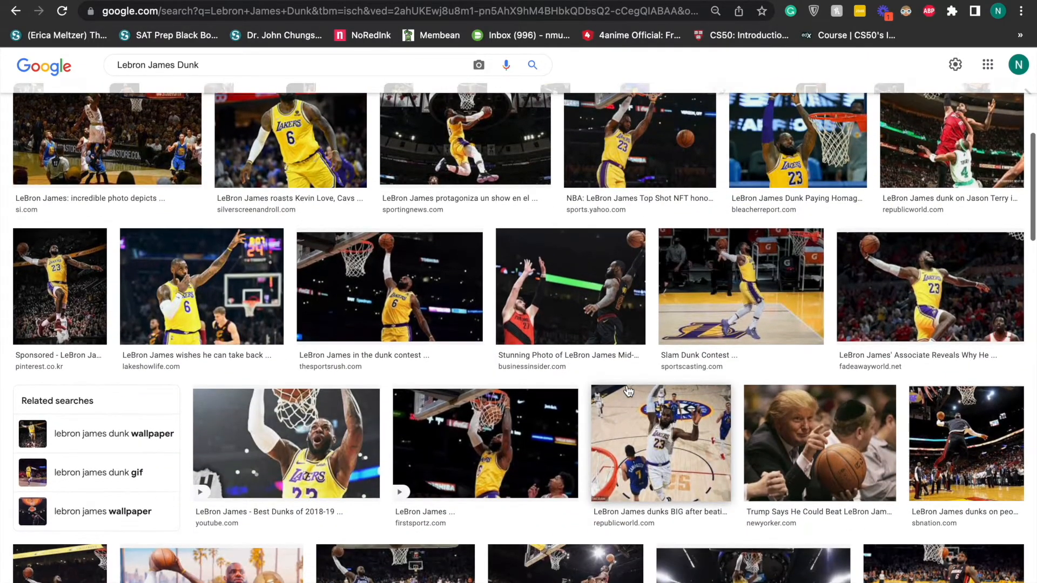
scroll(605, 352, up, 2)
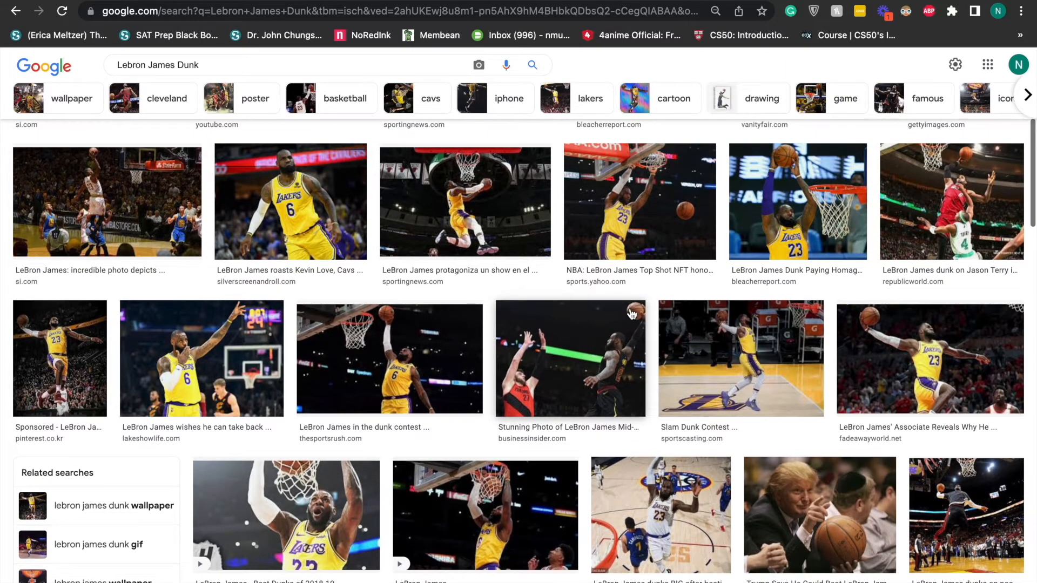
Preview the Business Insider mid-dunk photo, look through its related images, and close the preview
click(634, 371)
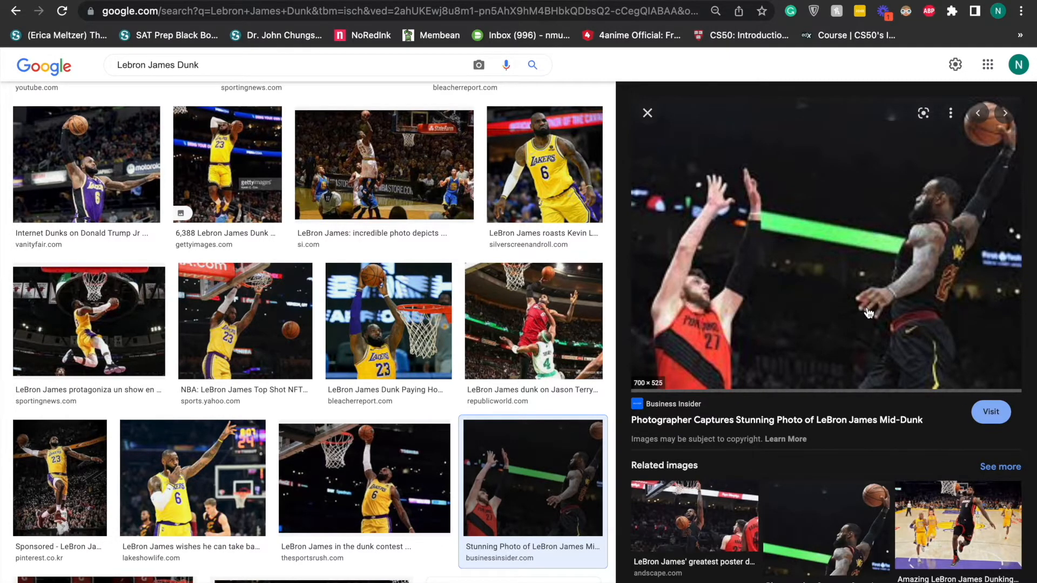
scroll(705, 315, down, 3)
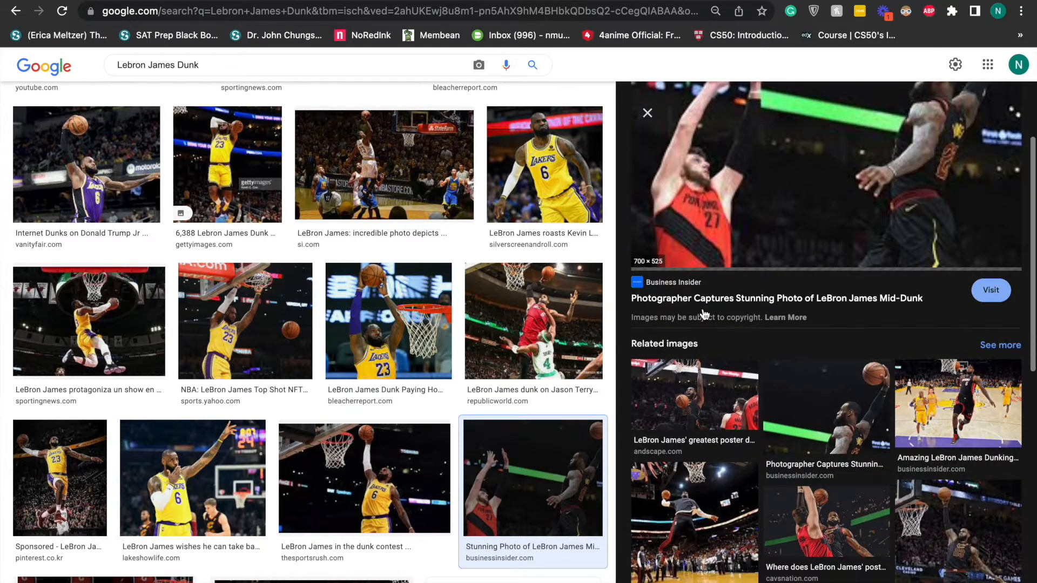
scroll(859, 533, down, 10)
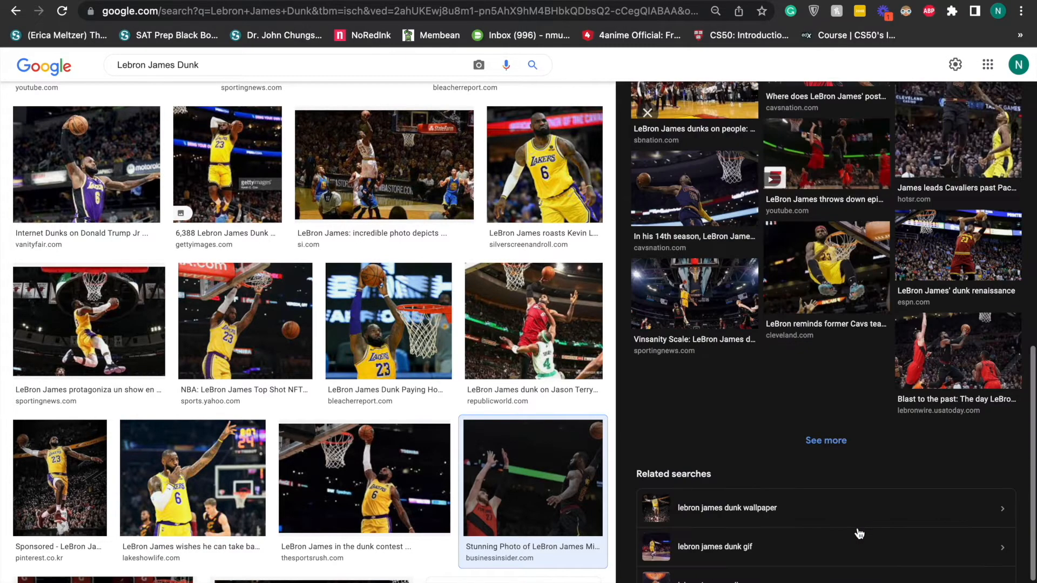
click(647, 113)
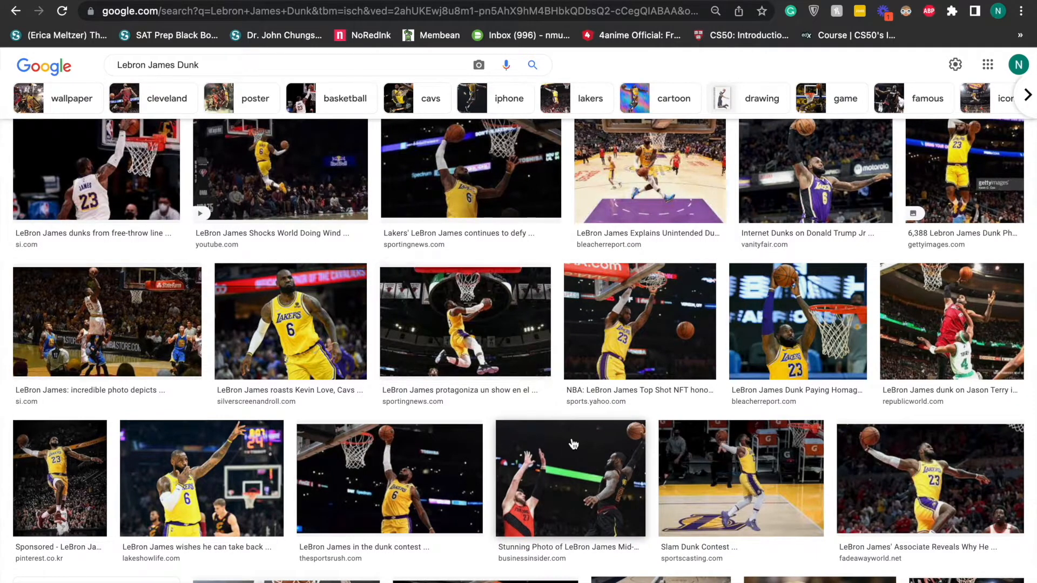
Preview the Republic World photo of LeBron James dunking on Jason Terry, and close the preview
scroll(574, 444, down, 1)
scroll(542, 489, up, 2)
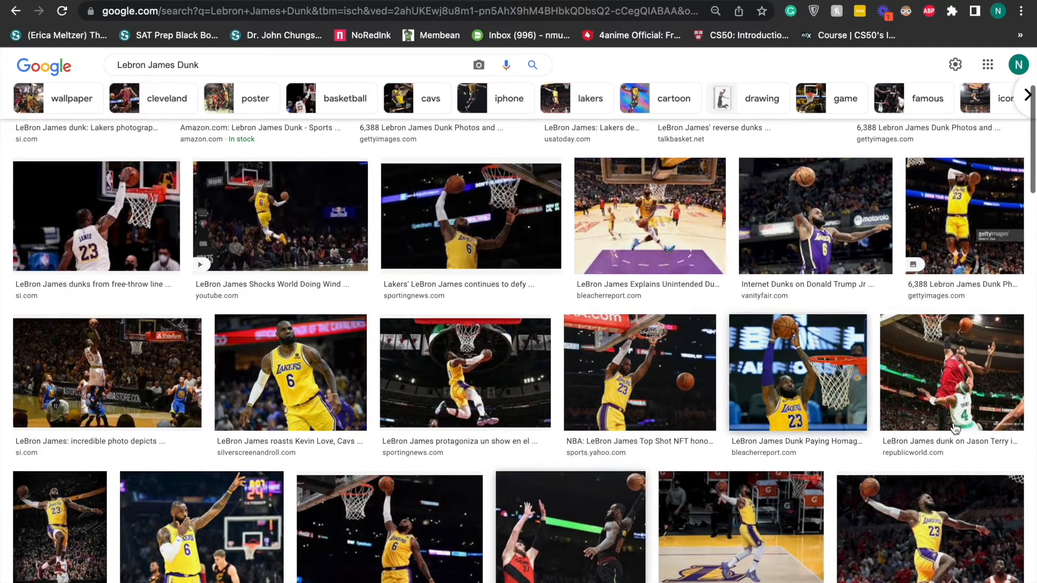
click(893, 363)
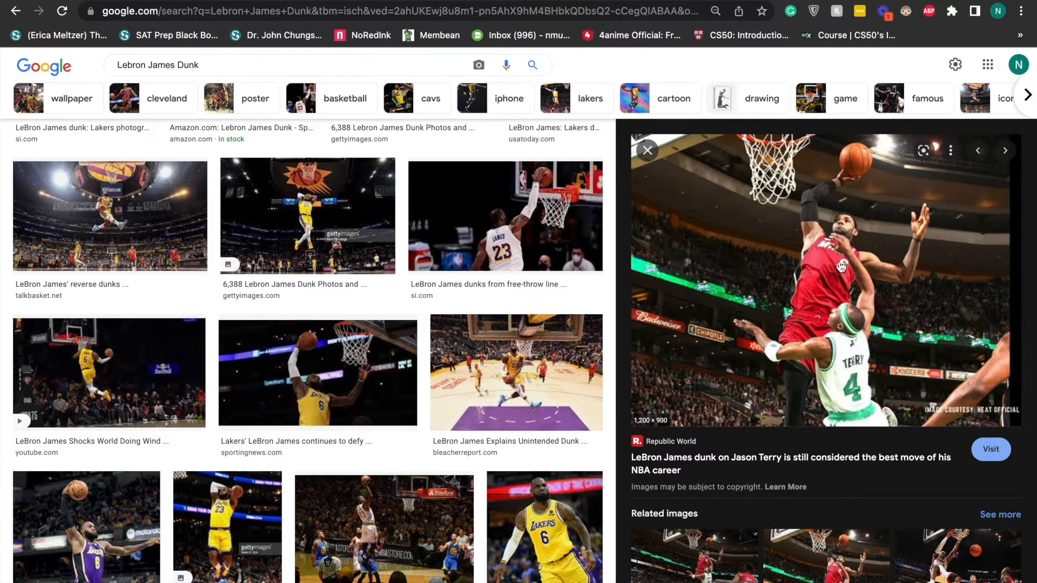
click(648, 150)
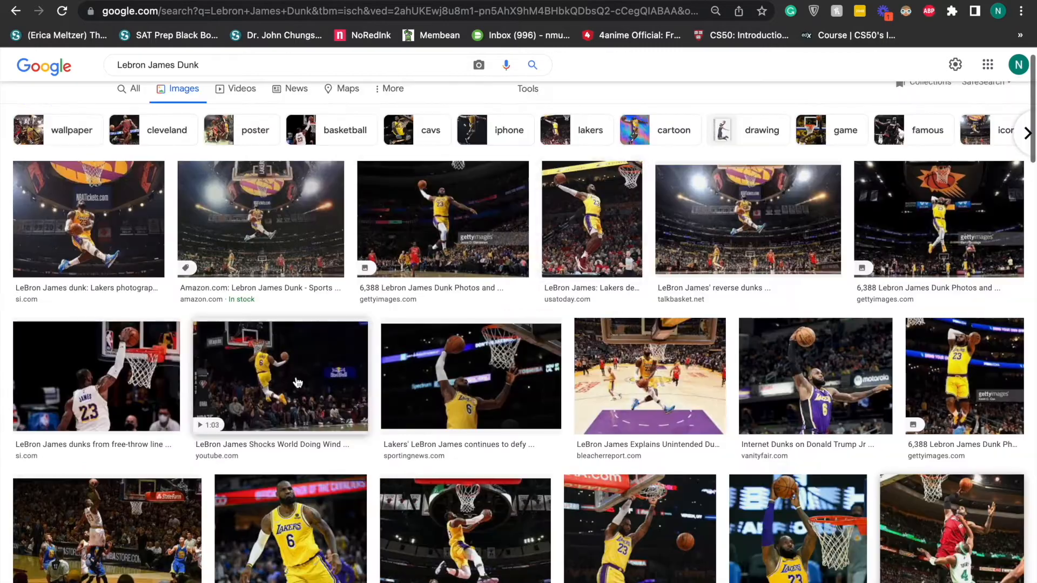
Save the Sports Illustrated photo of LeBron James mid-dunk to Downloads, with a file name beginning "Lebron James Dunk"
scroll(509, 355, down, 1)
click(97, 192)
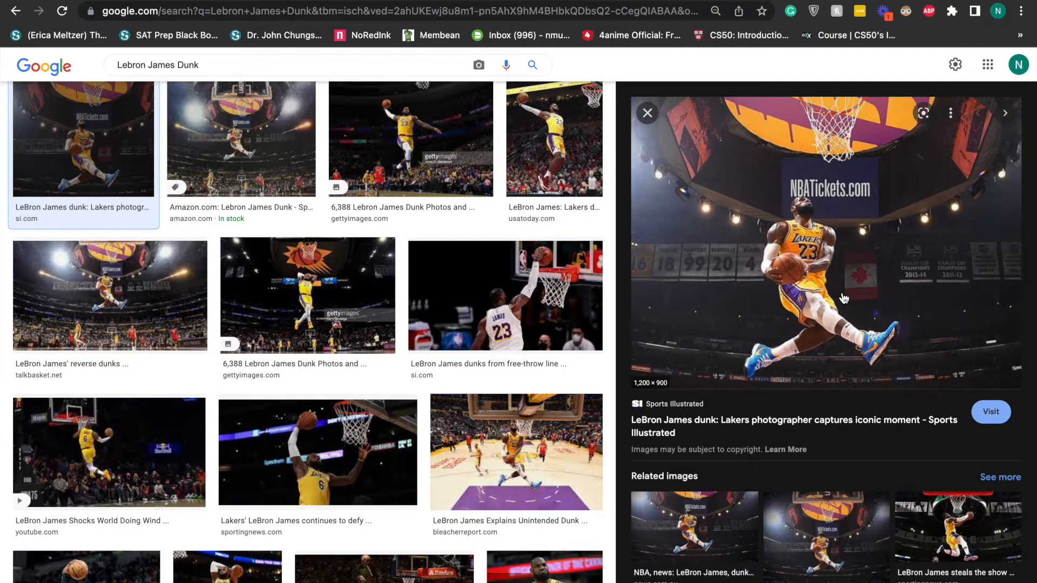
right_click(843, 296)
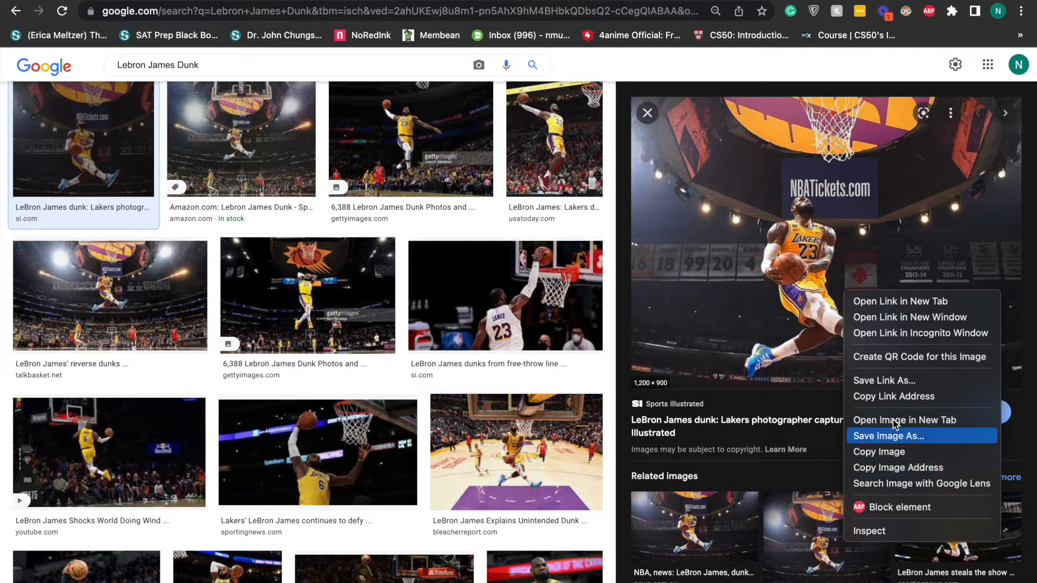
click(893, 436)
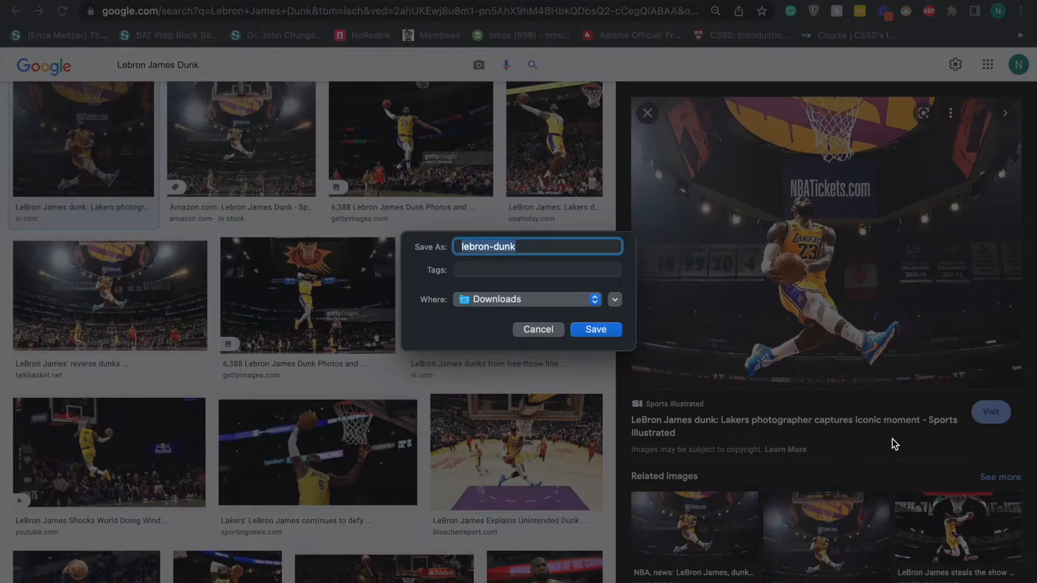
text(Le)
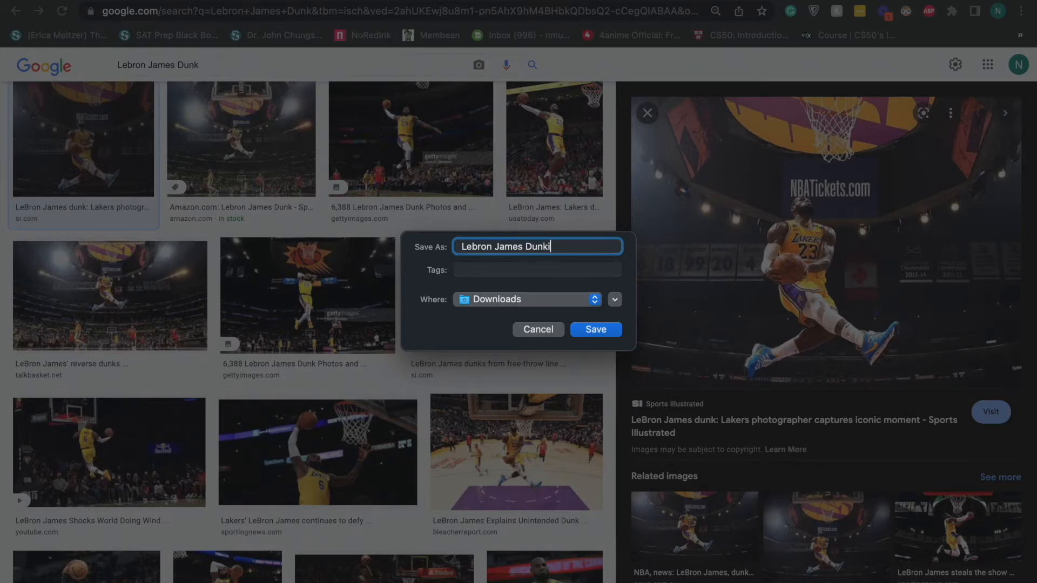
key(Return)
Change the image search to "Lebron James dribble" and browse the results for a suitable dribbling photo
scroll(633, 196, up, 3)
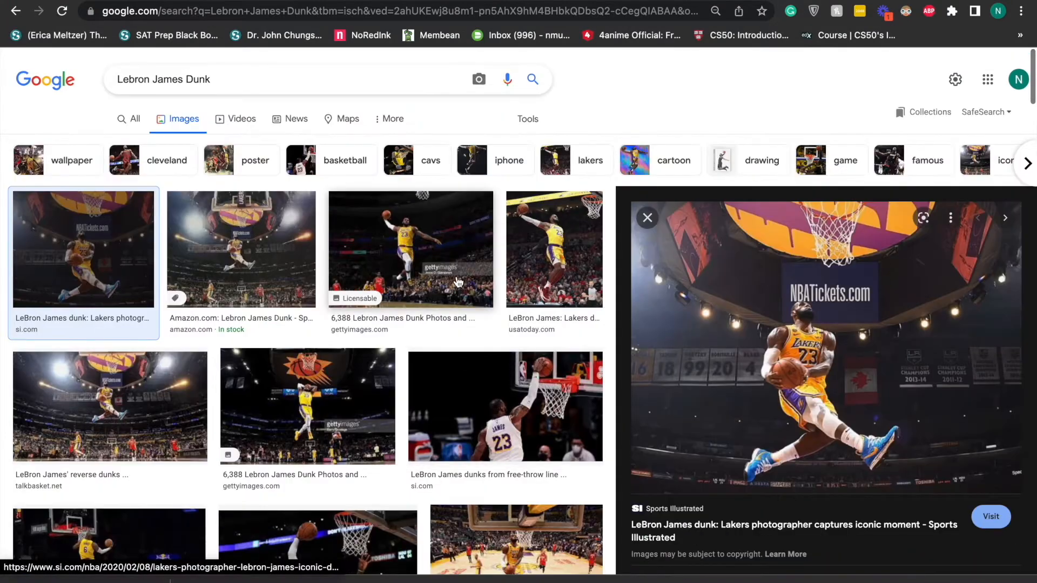
double_click(204, 81)
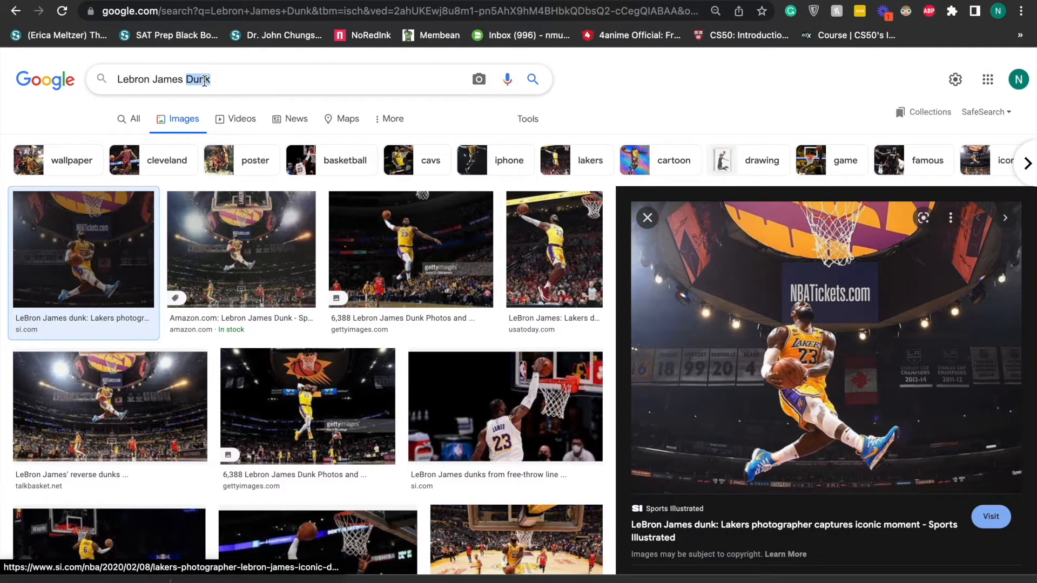
text(dribble)
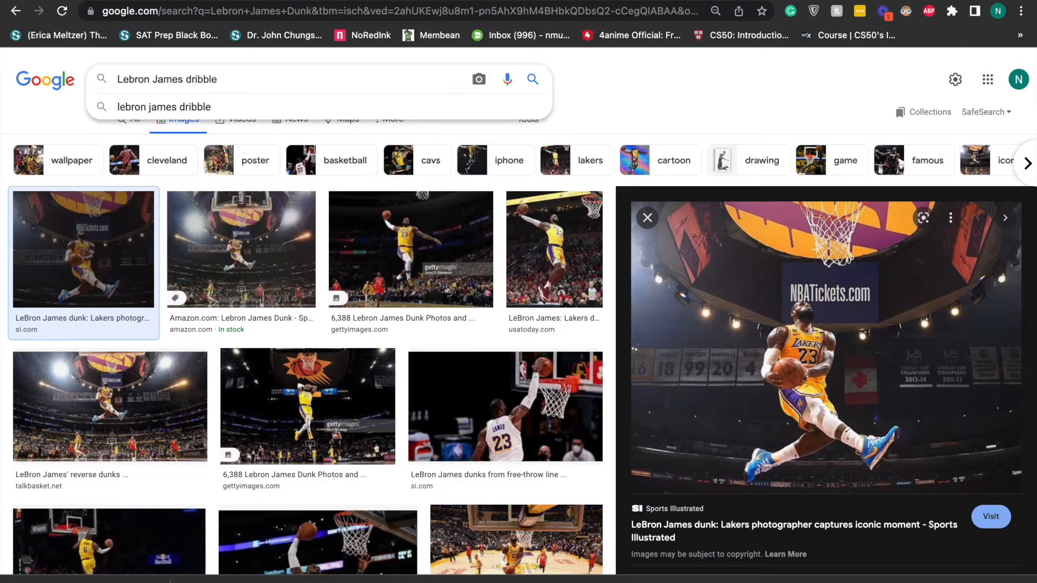
key(Return)
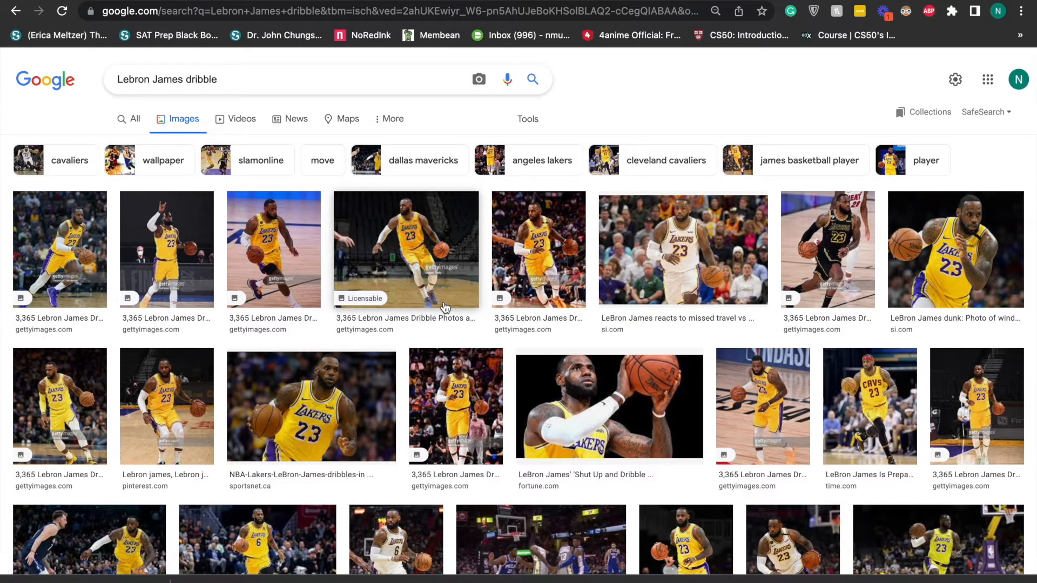
scroll(445, 306, down, 5)
scroll(553, 326, up, 4)
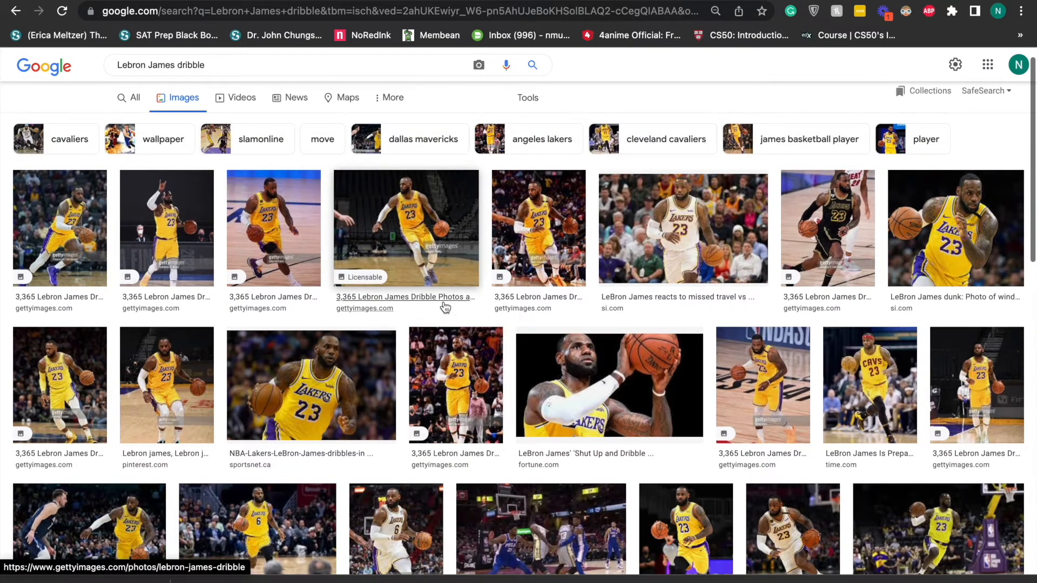
scroll(553, 326, down, 4)
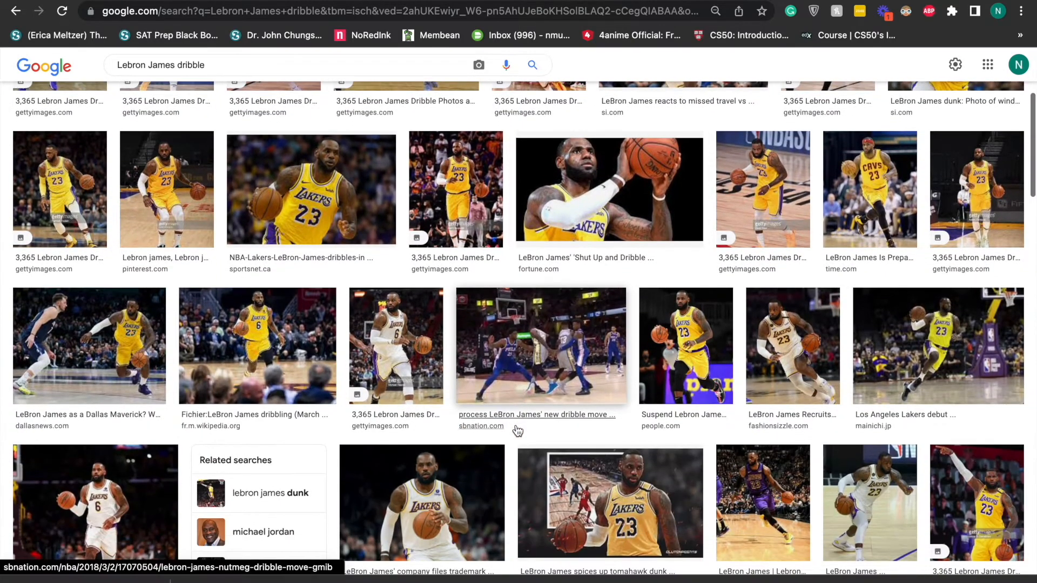
scroll(518, 430, down, 2)
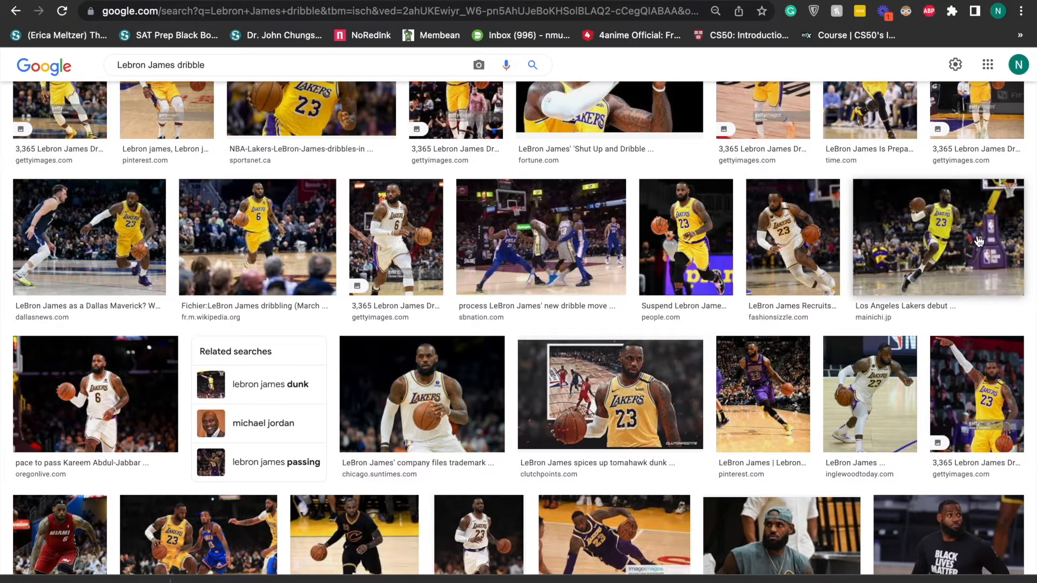
Preview the Mainichi photo of LeBron James dribbling in his Los Angeles Lakers debut, and browse further dribbling results
click(979, 241)
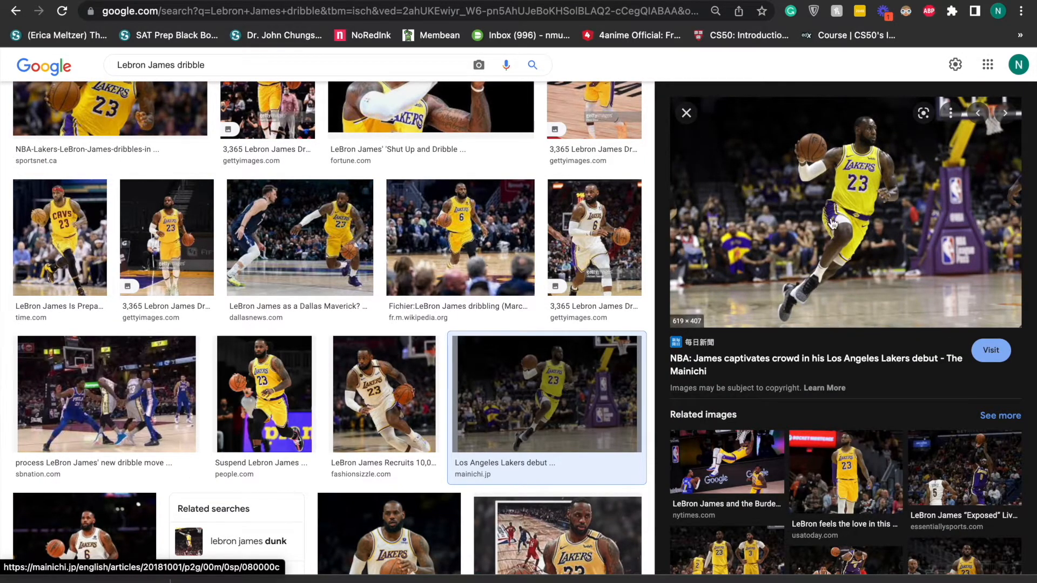
scroll(537, 402, down, 7)
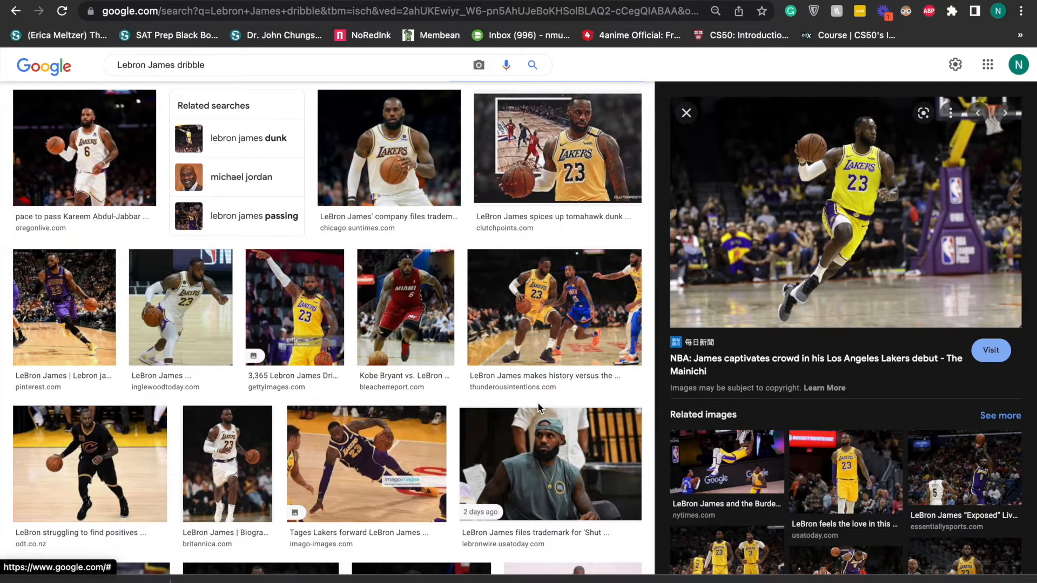
scroll(537, 402, down, 3)
scroll(539, 409, down, 2)
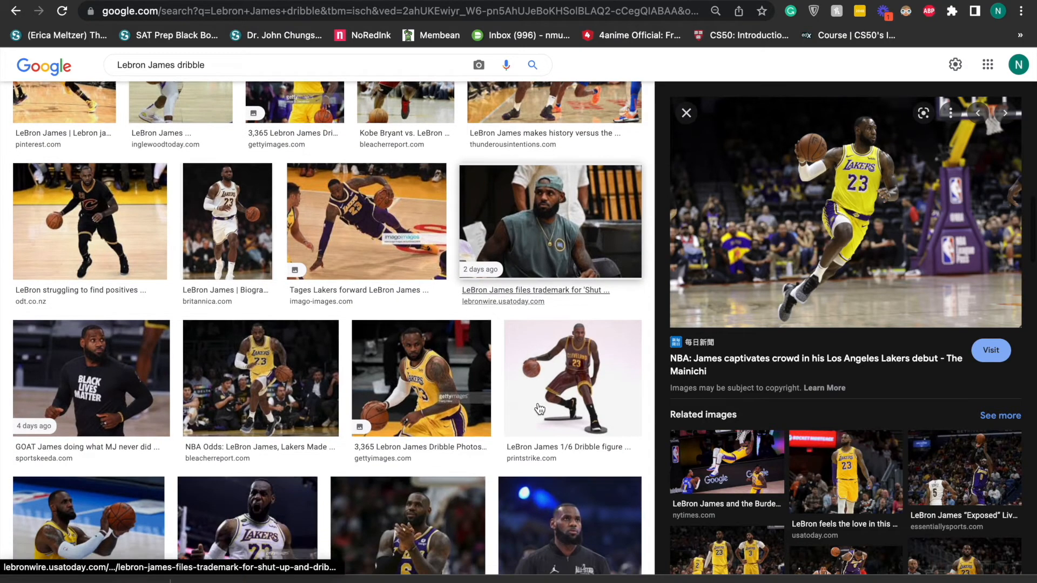
Preview the Bleacher Report dribbling photo and open the related Gasabo.net photo of LeBron James in the yellow Lakers jersey
click(335, 409)
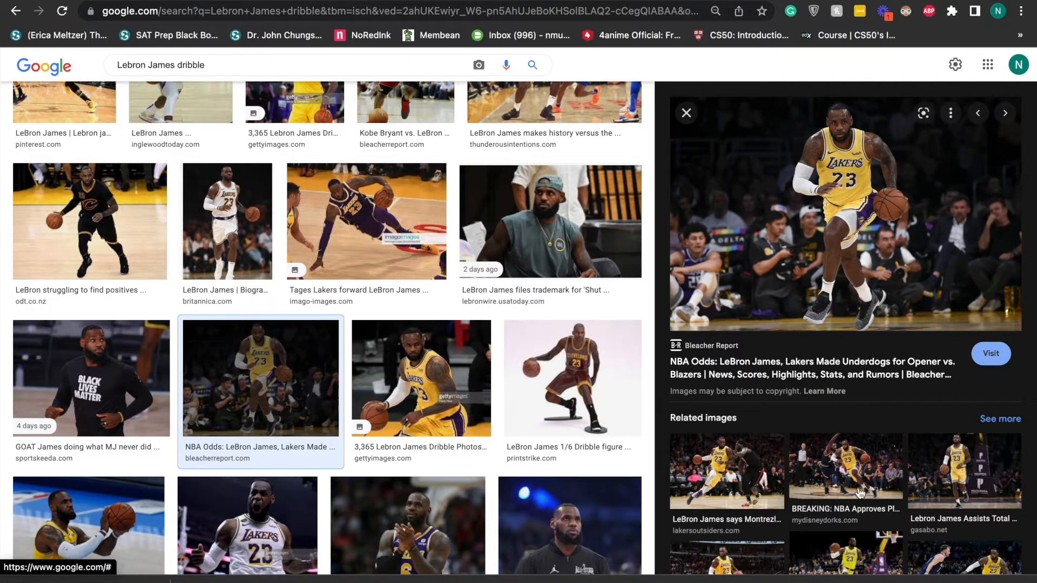
scroll(974, 473, down, 2)
click(965, 401)
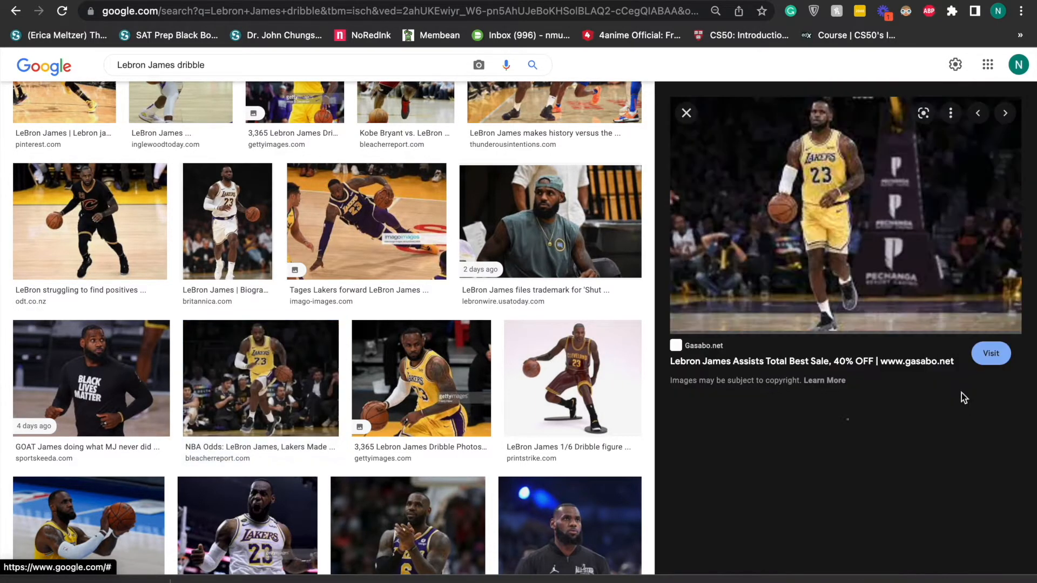
scroll(864, 213, up, 3)
Save the Gasabo.net dribbling photo to Downloads as "Lebron James Dribbling"
right_click(834, 233)
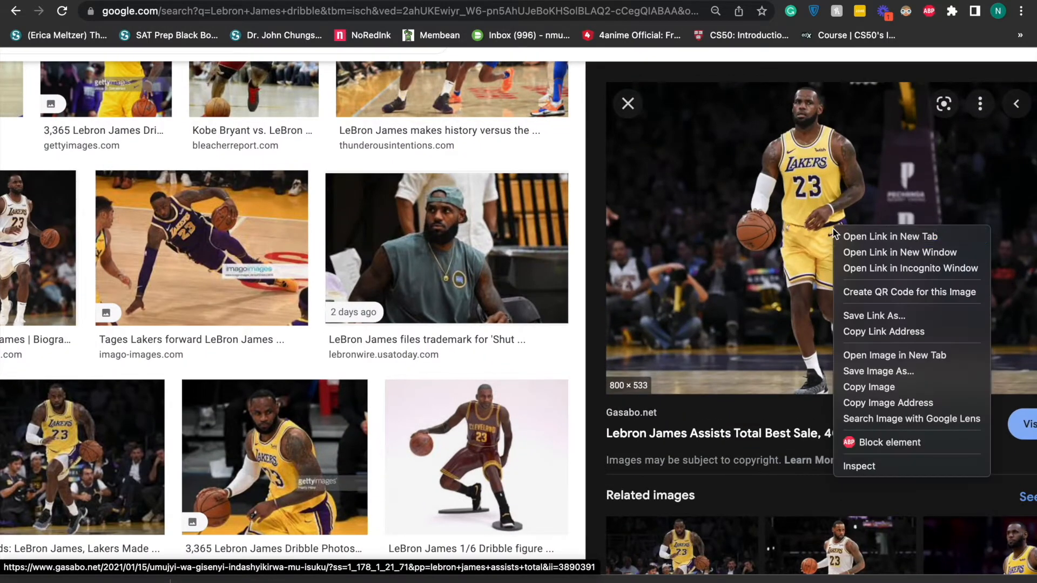
click(899, 372)
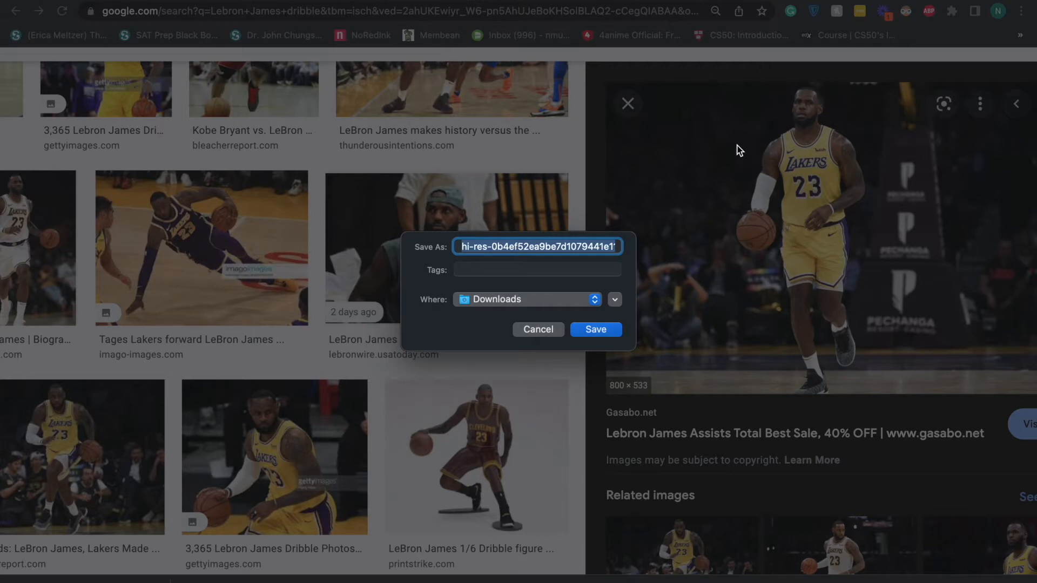
text(Jeb)
key(BackSpace)
key(BackSpace)
key(BackSpace)
text(Lebron JAmes)
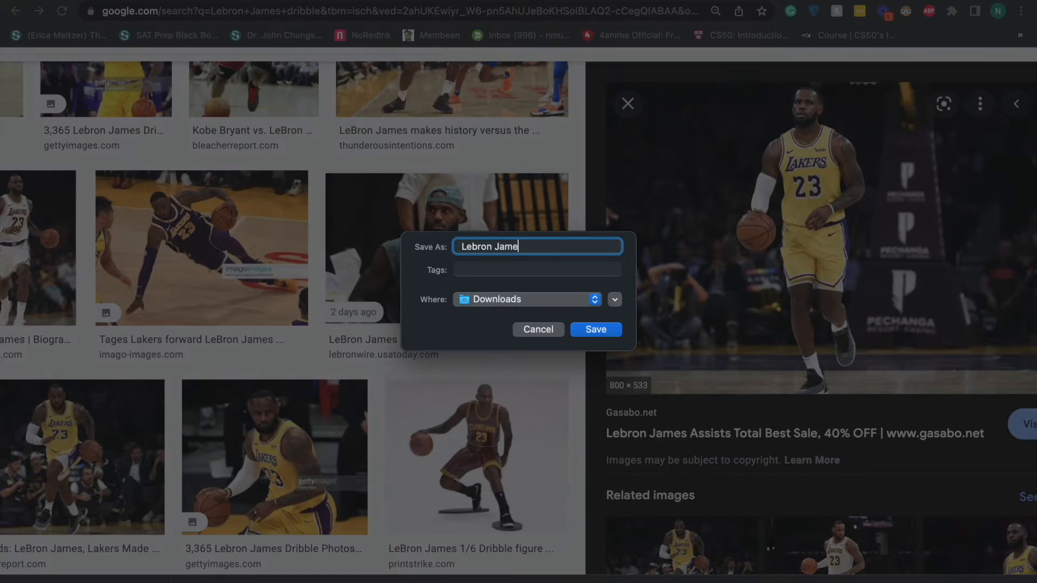
text( Dribbling)
key(Return)
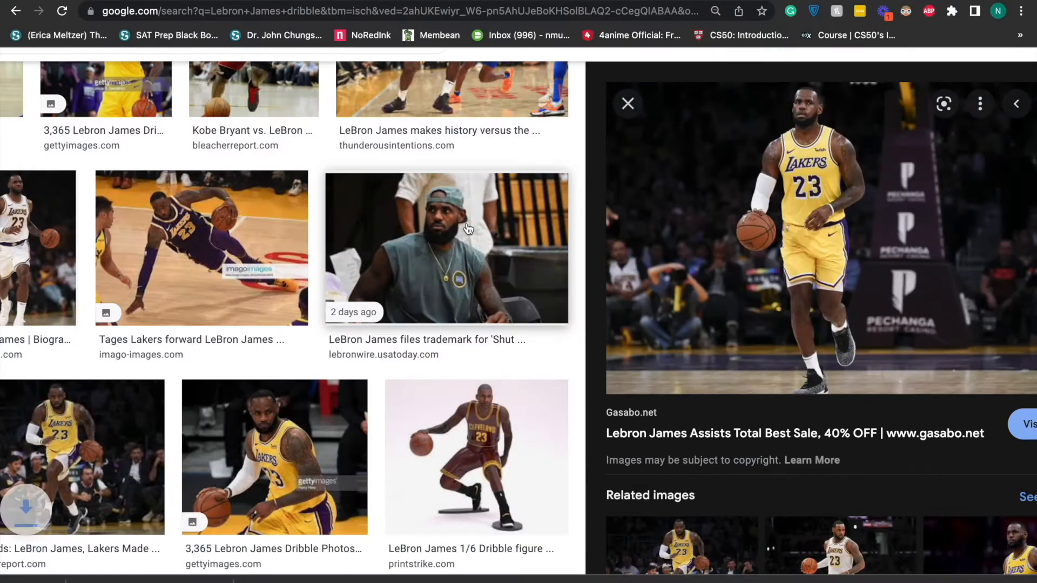
Browse the remaining dribbling results and change the image search to "Lebron James hype"
scroll(411, 339, left, 5)
scroll(412, 339, down, 3)
scroll(411, 338, down, 2)
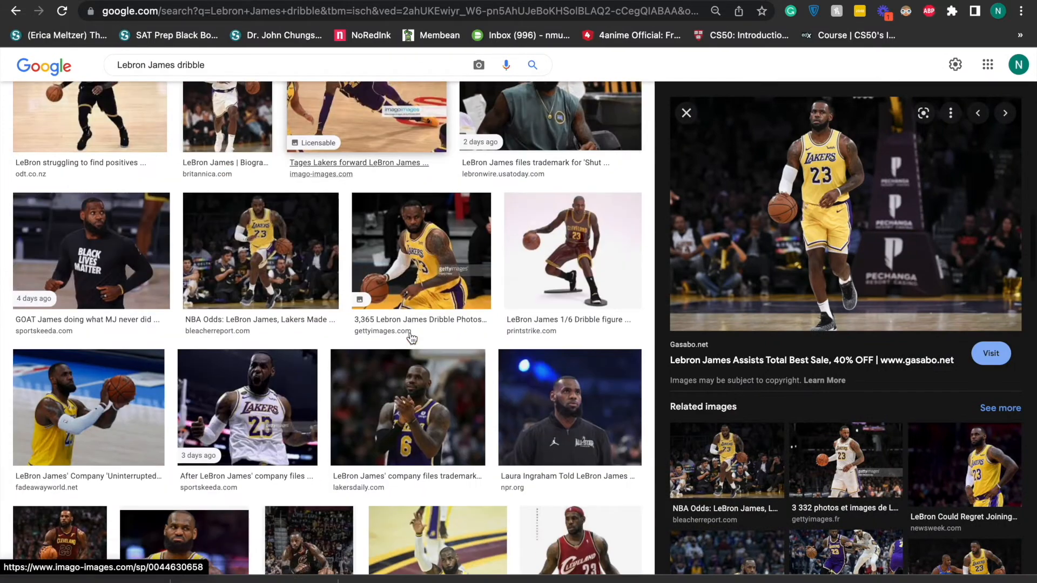
scroll(542, 260, down, 6)
scroll(542, 260, down, 1)
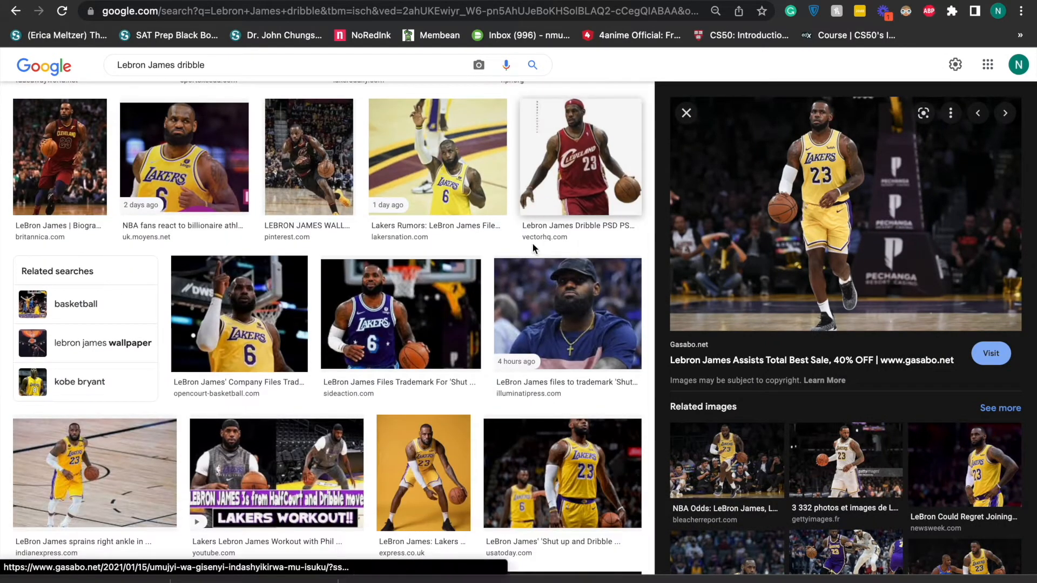
double_click(199, 66)
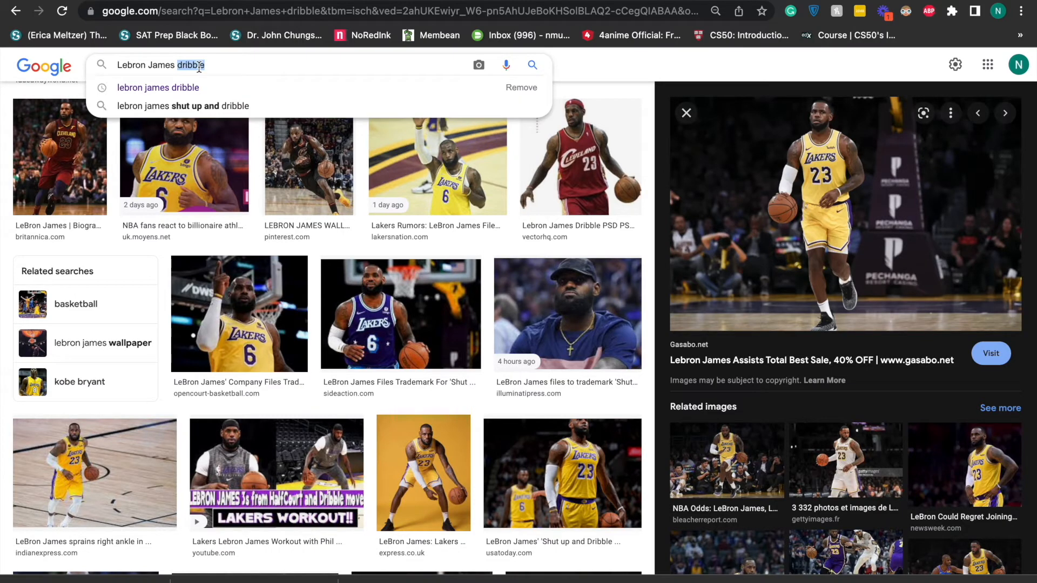
text(hype)
key(Return)
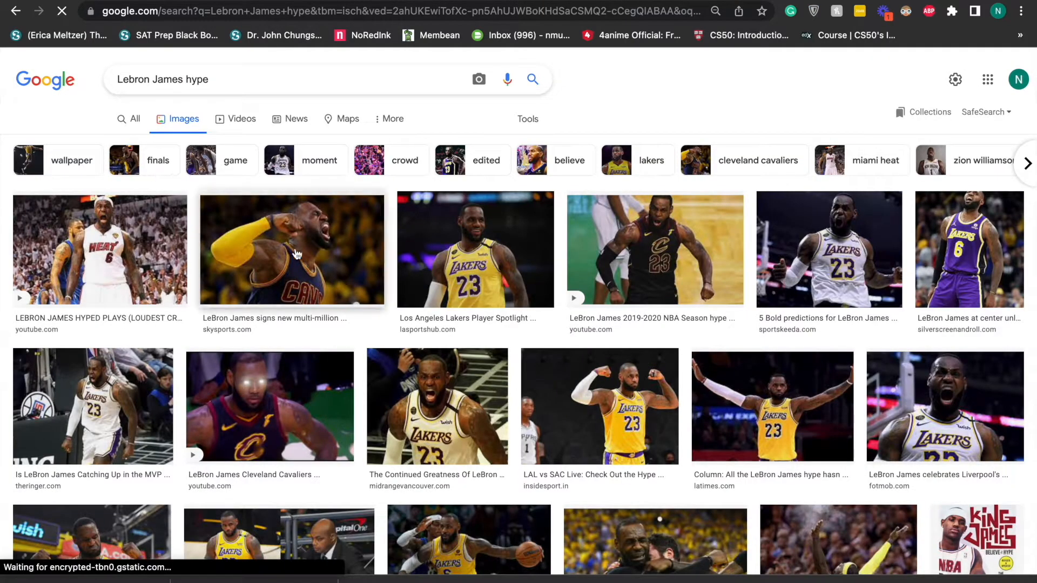
Preview the YouTube photo of LeBron James in the black Cavaliers jersey, look through other hype results, and close the preview
click(660, 249)
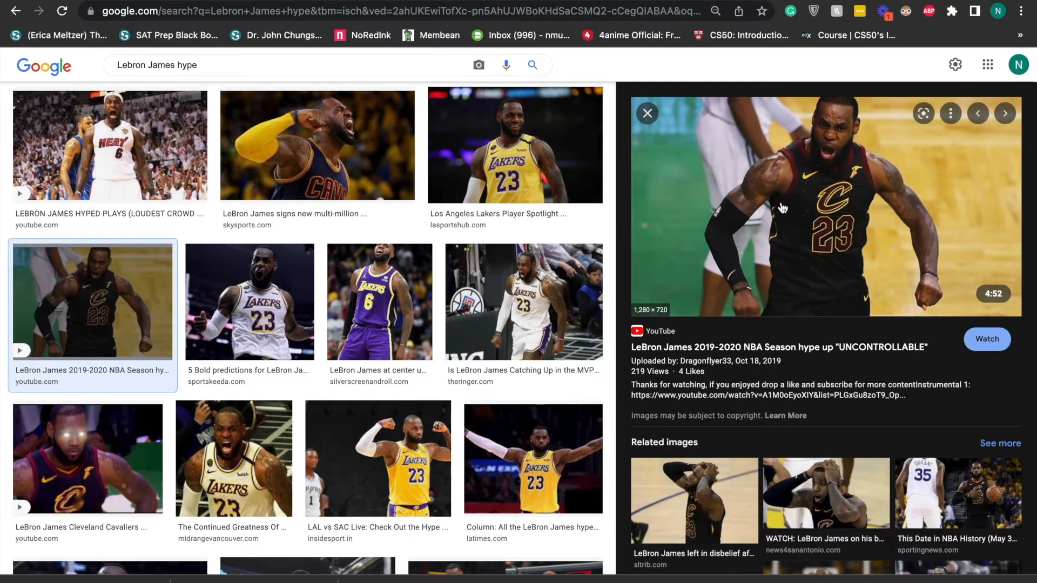
scroll(553, 391, down, 3)
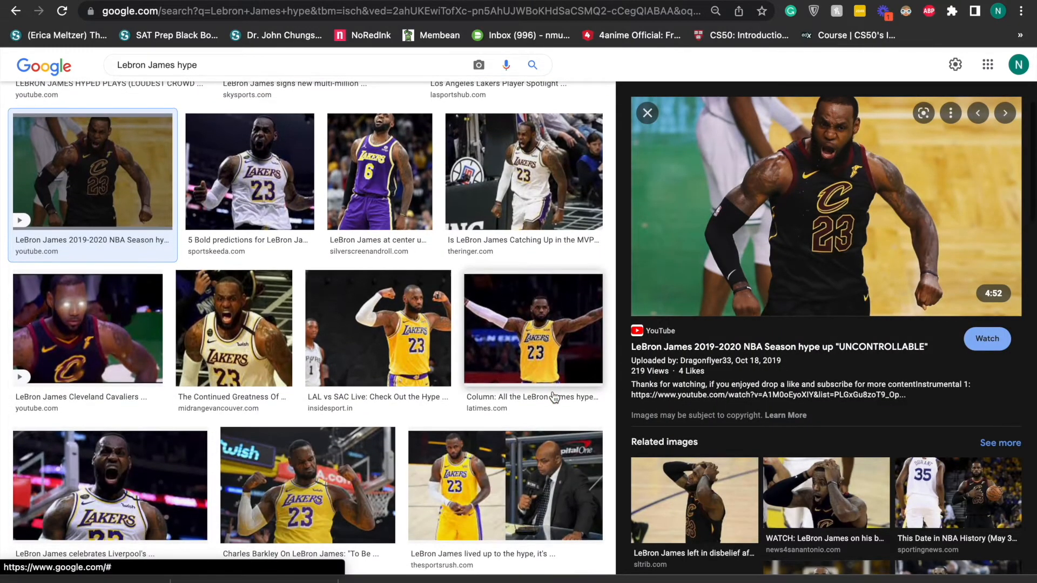
scroll(553, 397, down, 5)
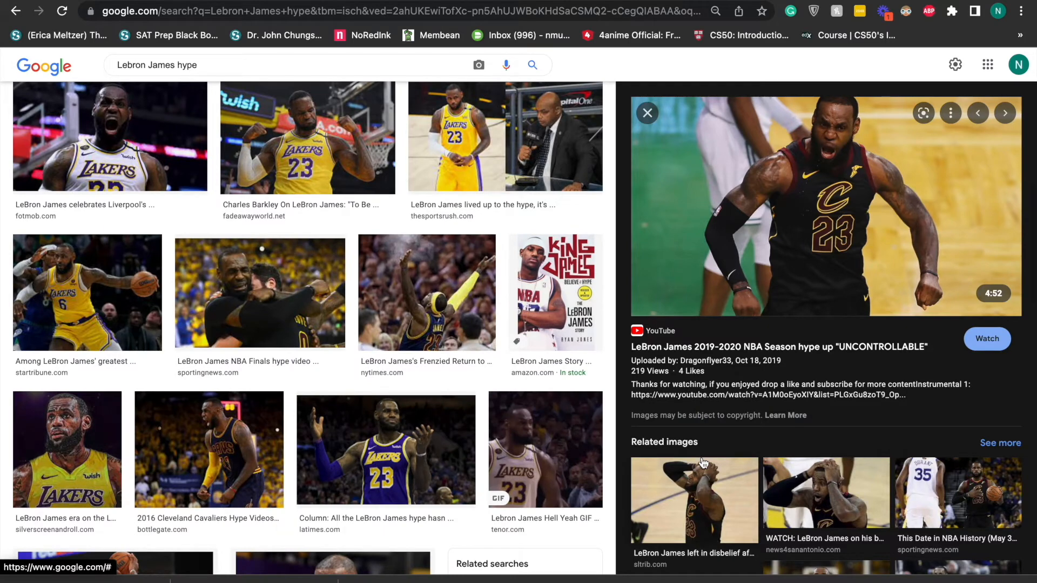
scroll(704, 463, down, 2)
scroll(704, 463, up, 2)
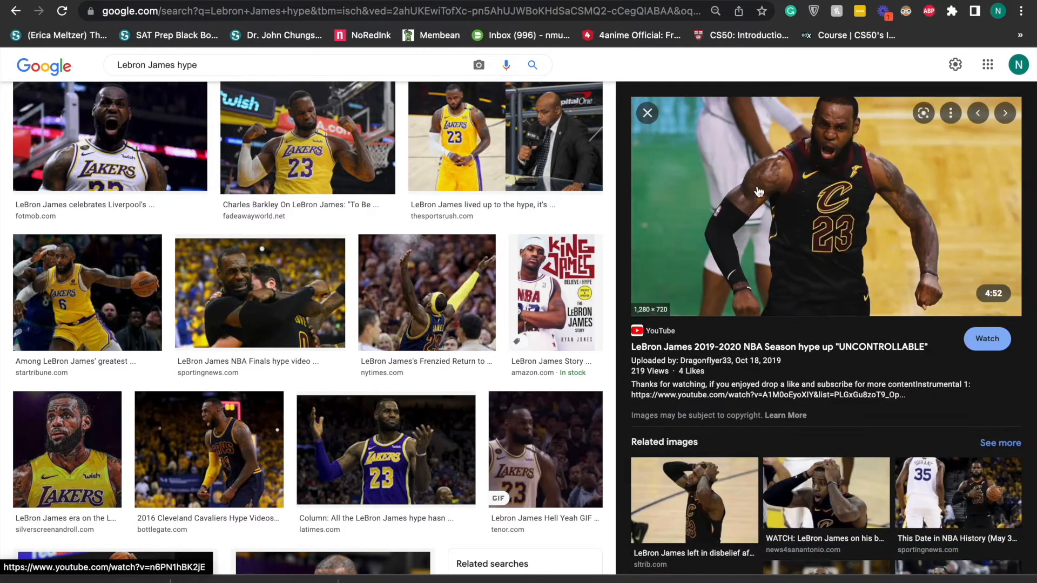
click(648, 114)
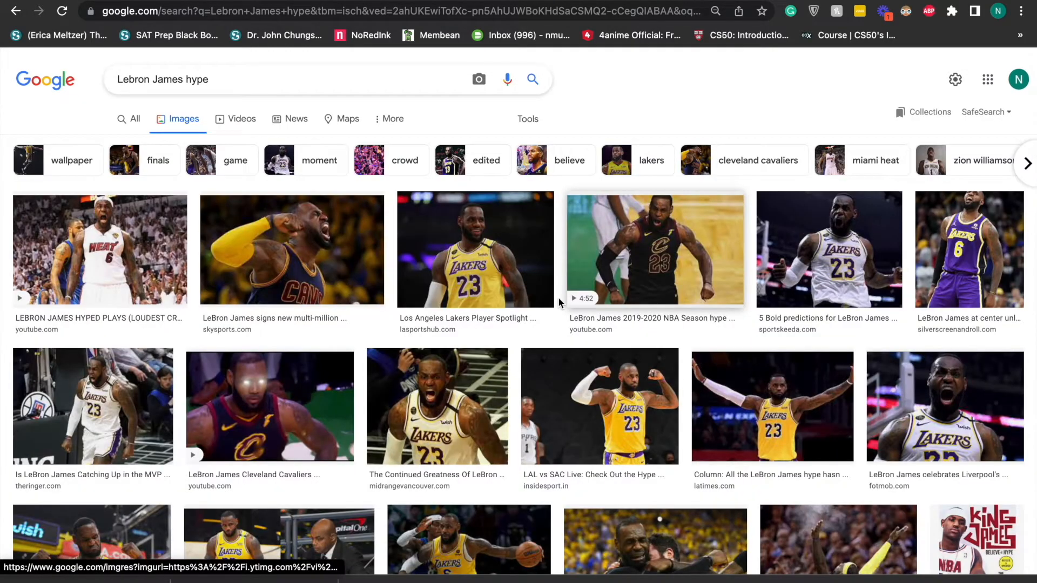
Preview the Silver Screen and Roll photo of LeBron James in the purple Lakers jersey, and close the preview
scroll(636, 427, down, 1)
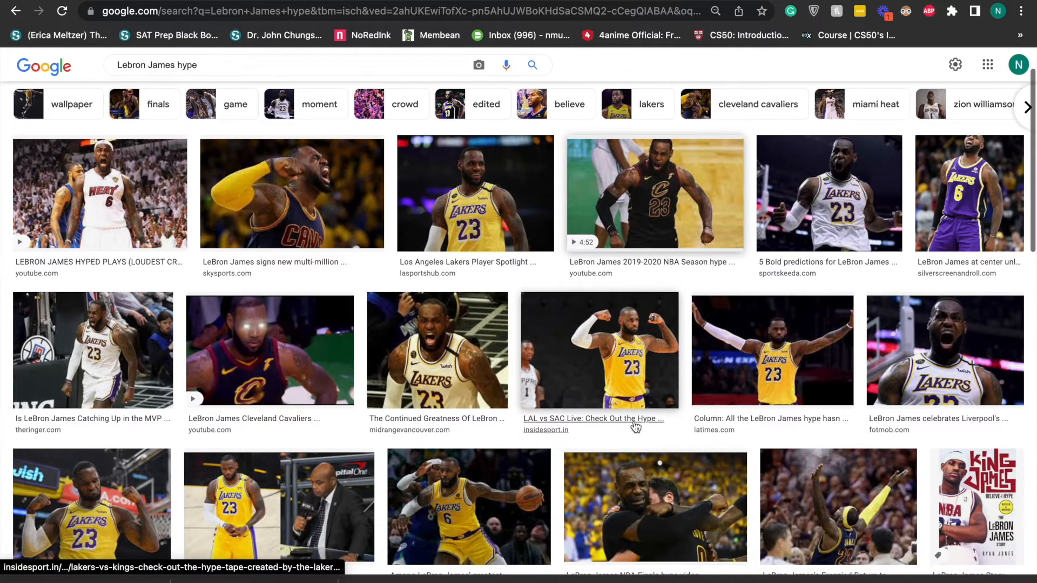
click(1003, 216)
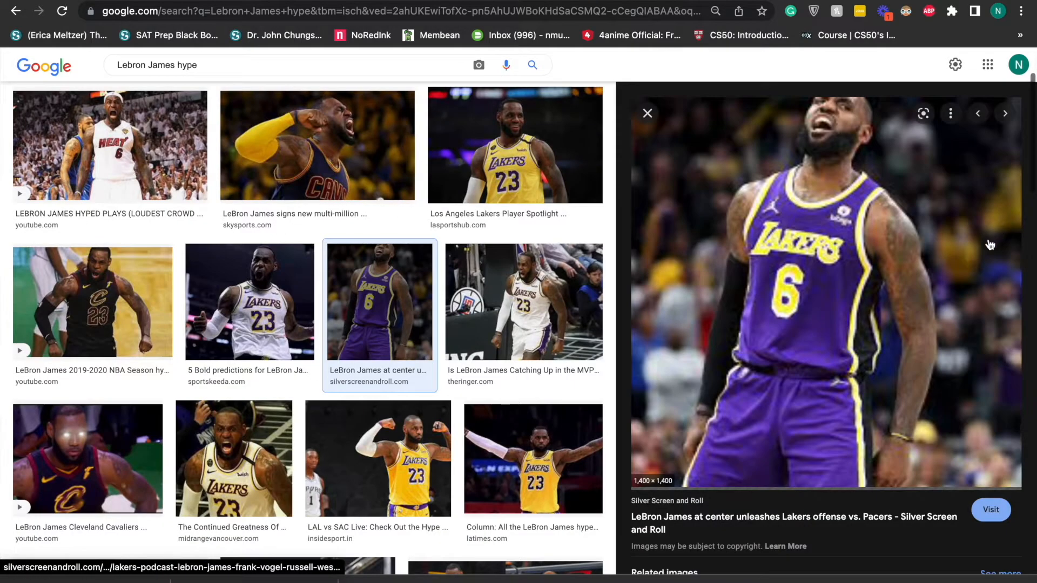
click(648, 113)
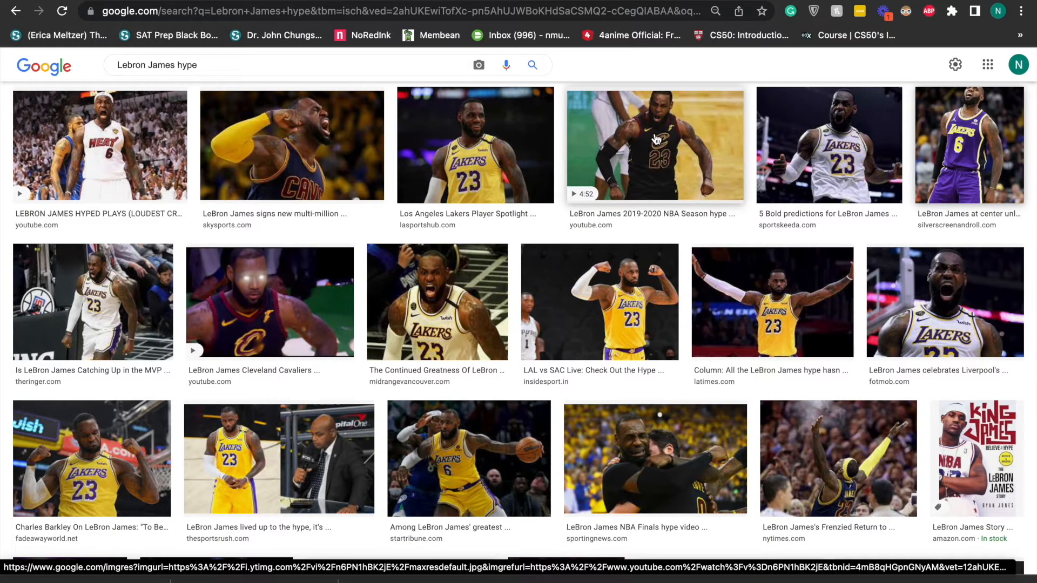
Browse further down the hype image results for a suitable LeBron James photo and return to the first results
scroll(616, 161, down, 3)
scroll(616, 161, down, 5)
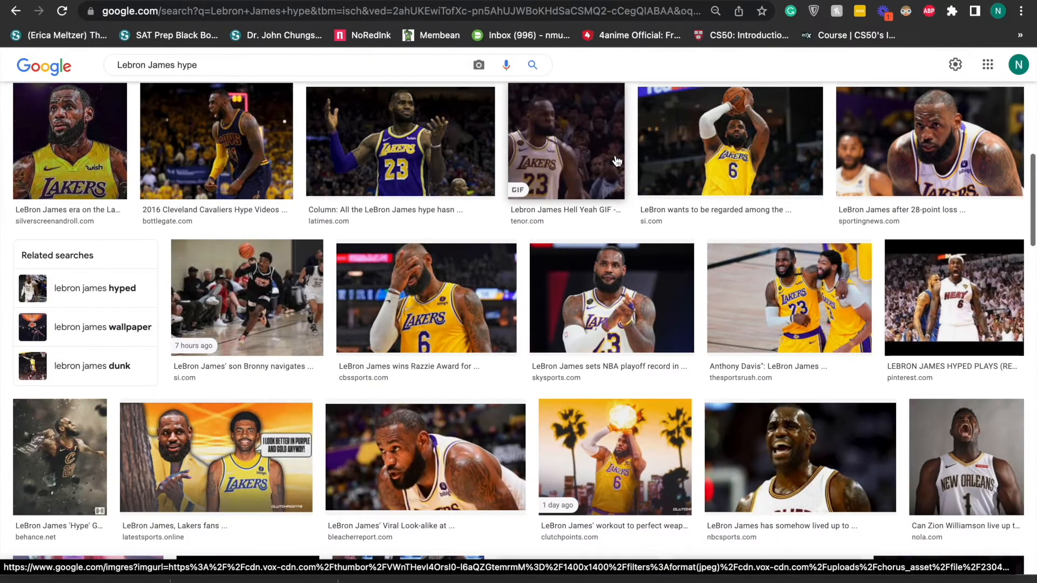
scroll(620, 150, down, 5)
scroll(620, 150, down, 6)
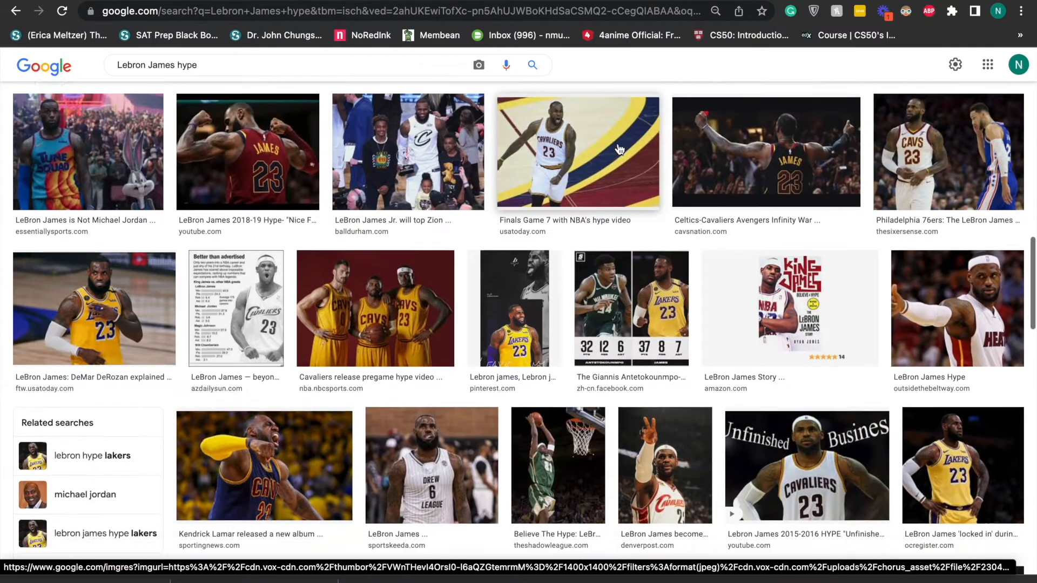
scroll(621, 150, up, 15)
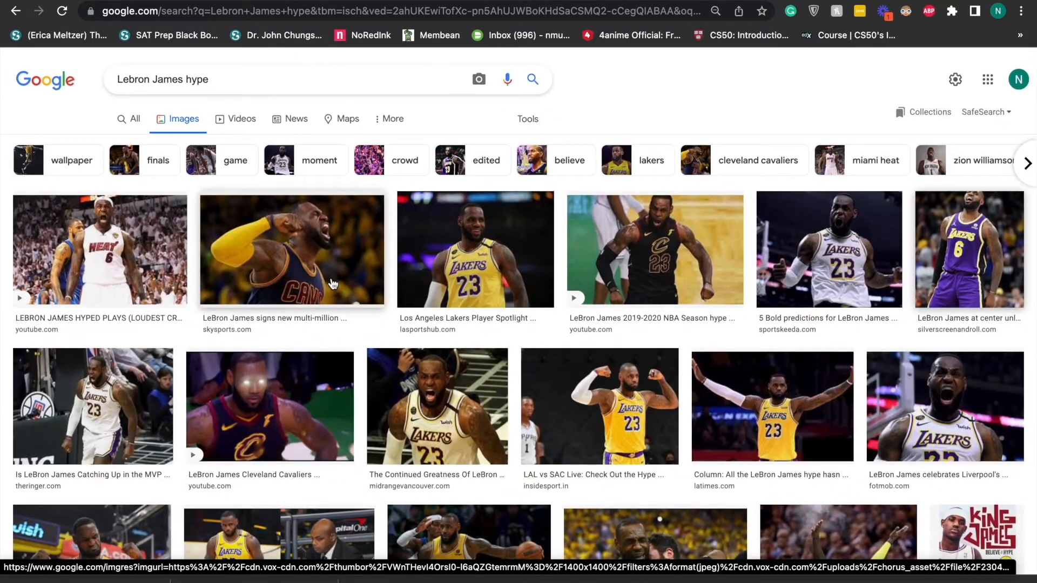
Open the Sky Sports photo of LeBron James in the Cavaliers jersey and save it to Downloads as "Lebron Hype"
click(337, 279)
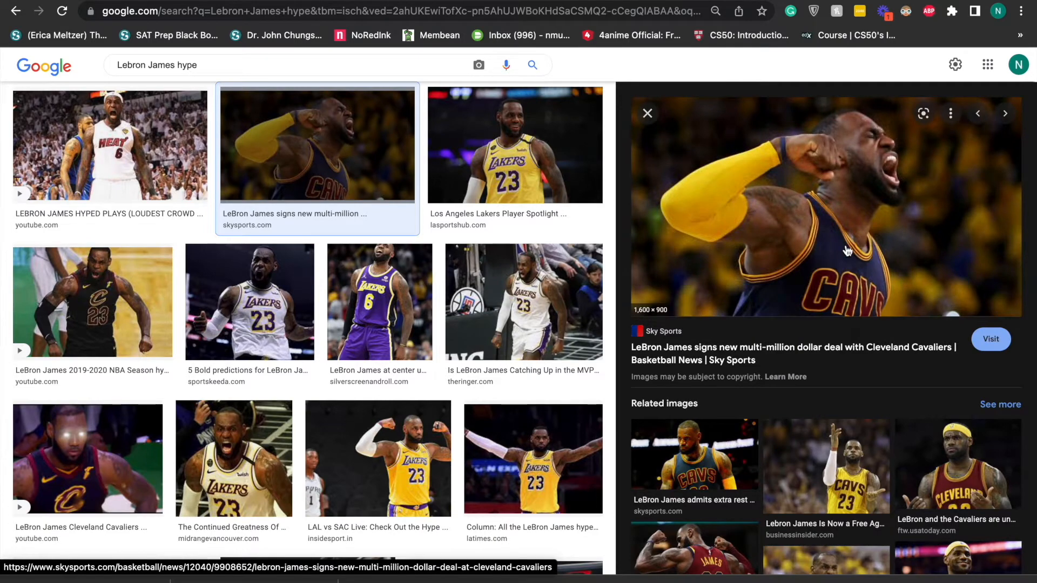
right_click(846, 245)
click(904, 388)
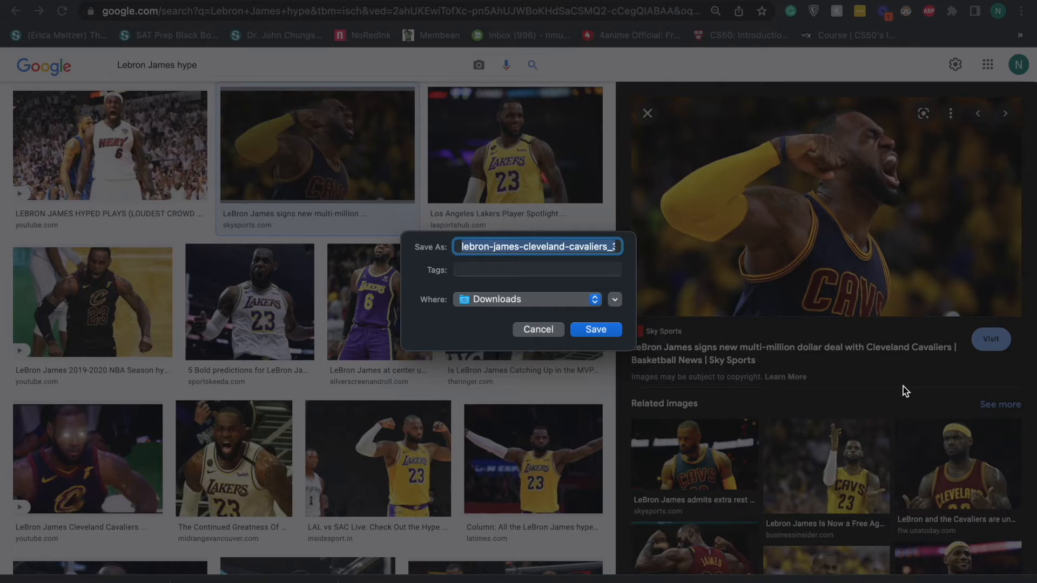
text(Lebron Hype)
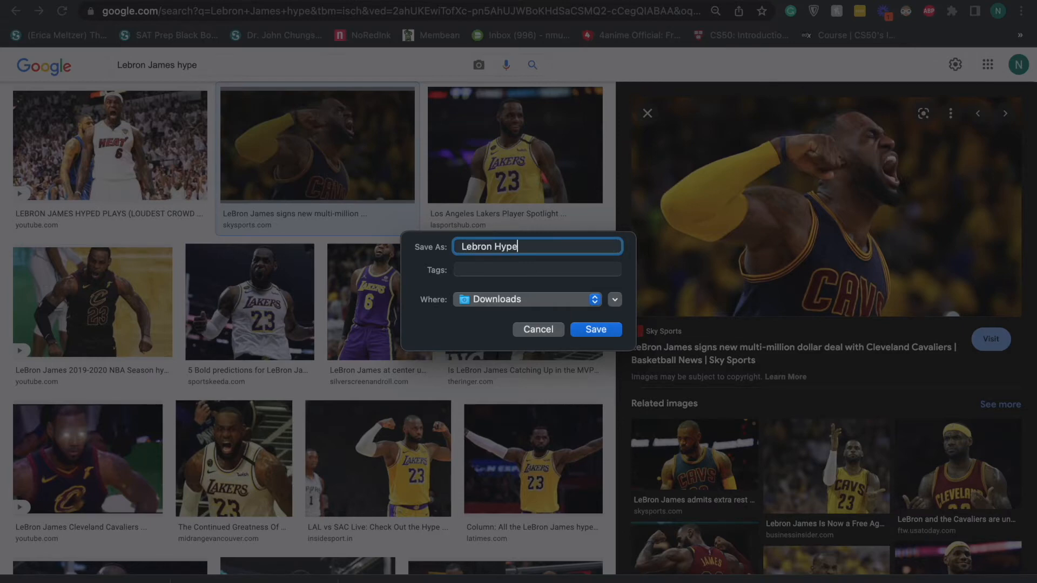
key(Return)
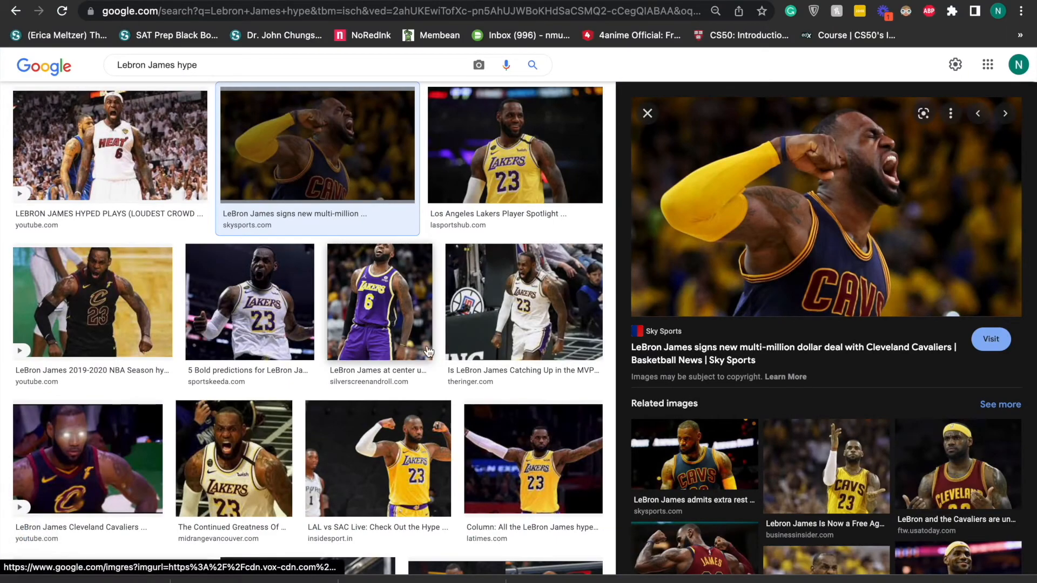
Switch to Photoshop, dismiss the new document setup, and open the recent file Untitled-1.psd
key(ctrl+Left)
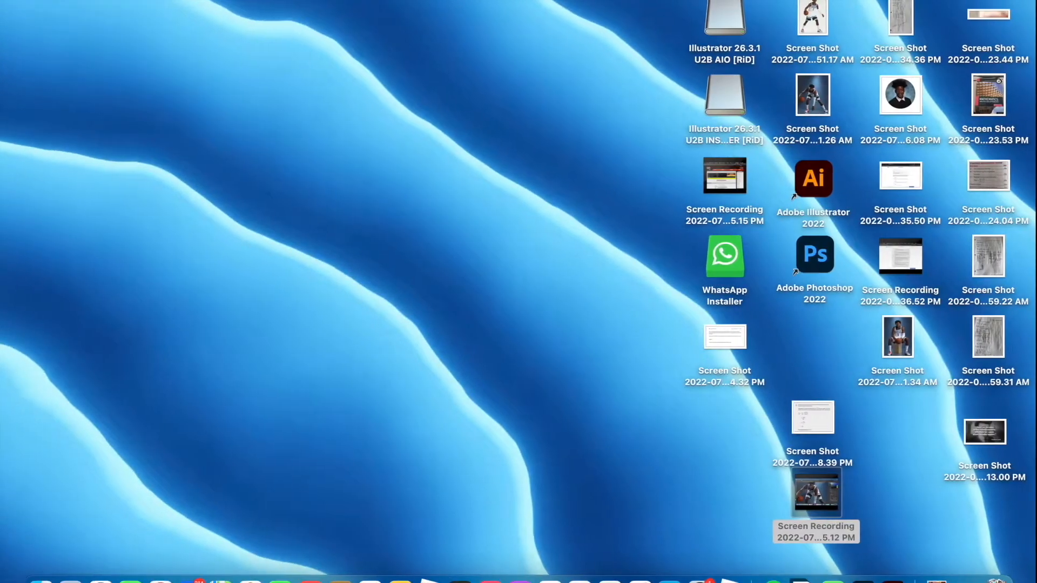
click(863, 579)
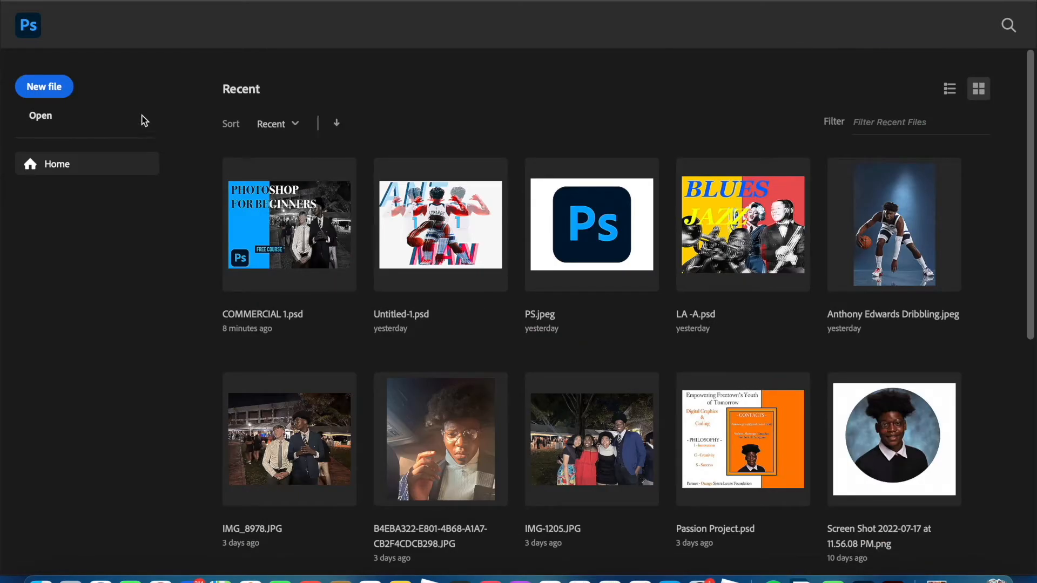
click(44, 90)
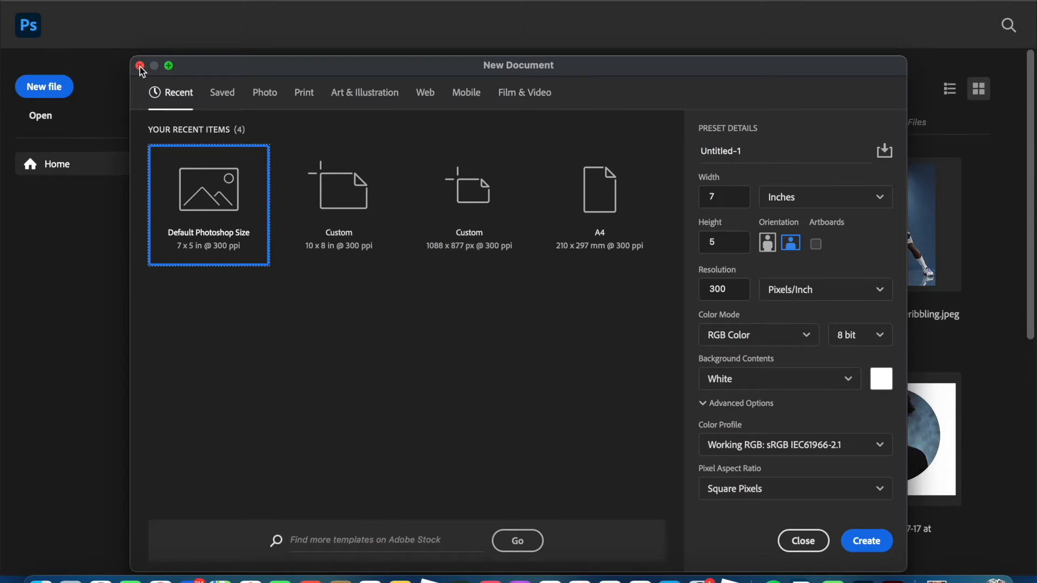
click(140, 66)
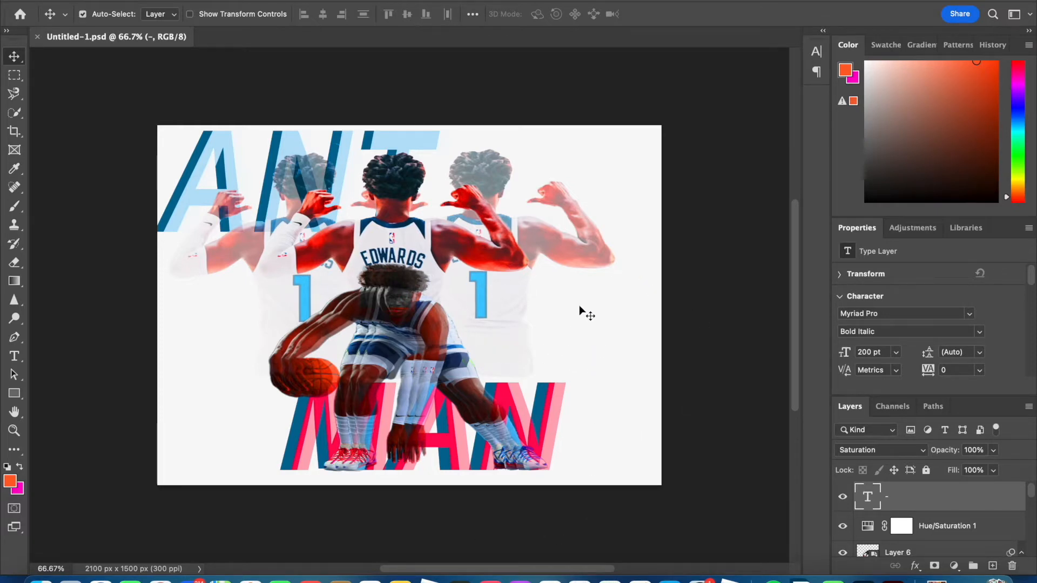
Examine the finished "ANT MAN" graphic in Untitled-1.psd, including its layered player cutouts, colour effects and lettering
scroll(583, 387, up, 2)
scroll(582, 387, down, 3)
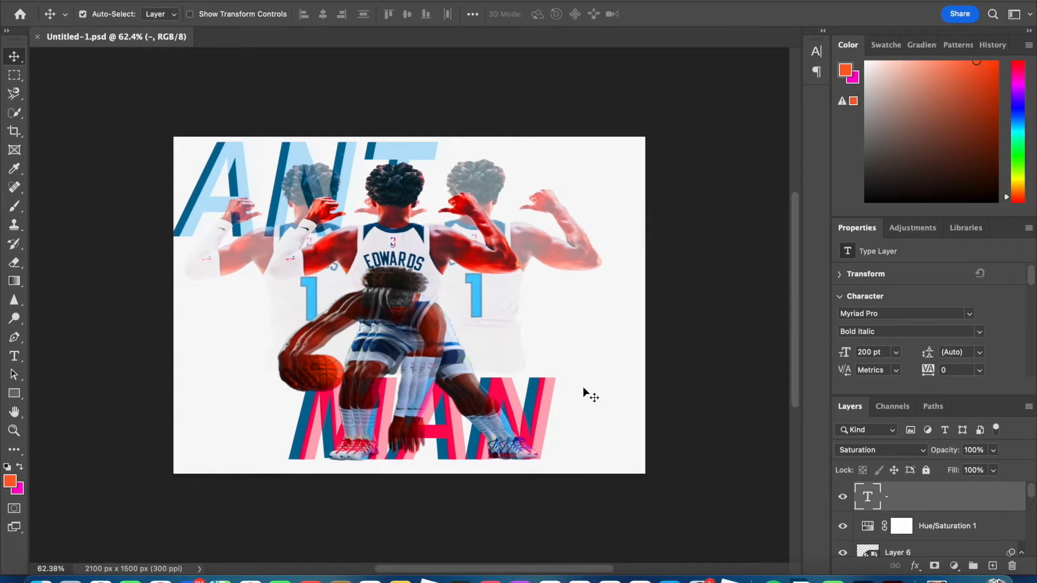
scroll(485, 328, up, 6)
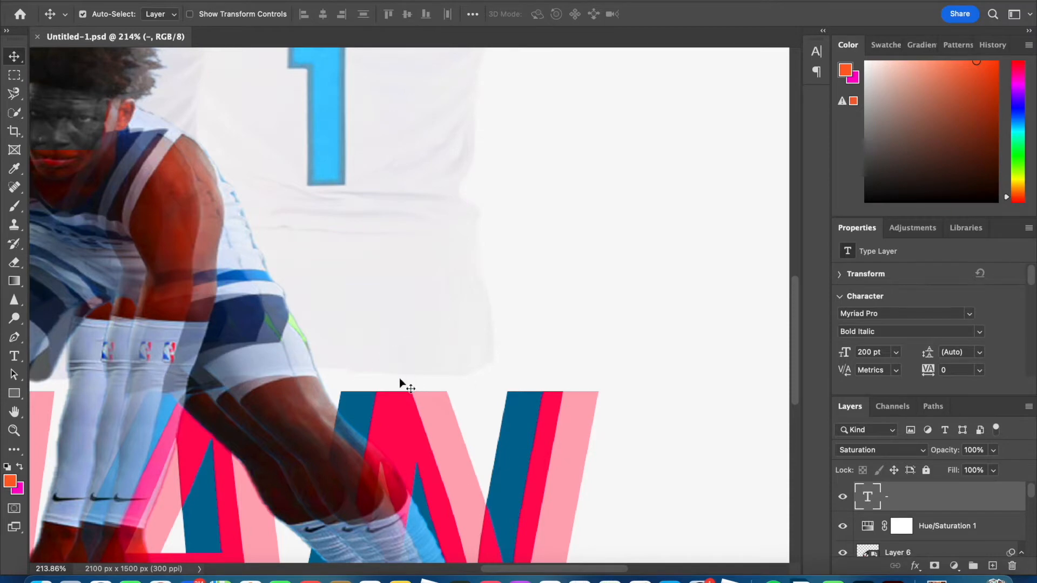
scroll(473, 352, left, 10)
scroll(452, 367, down, 3)
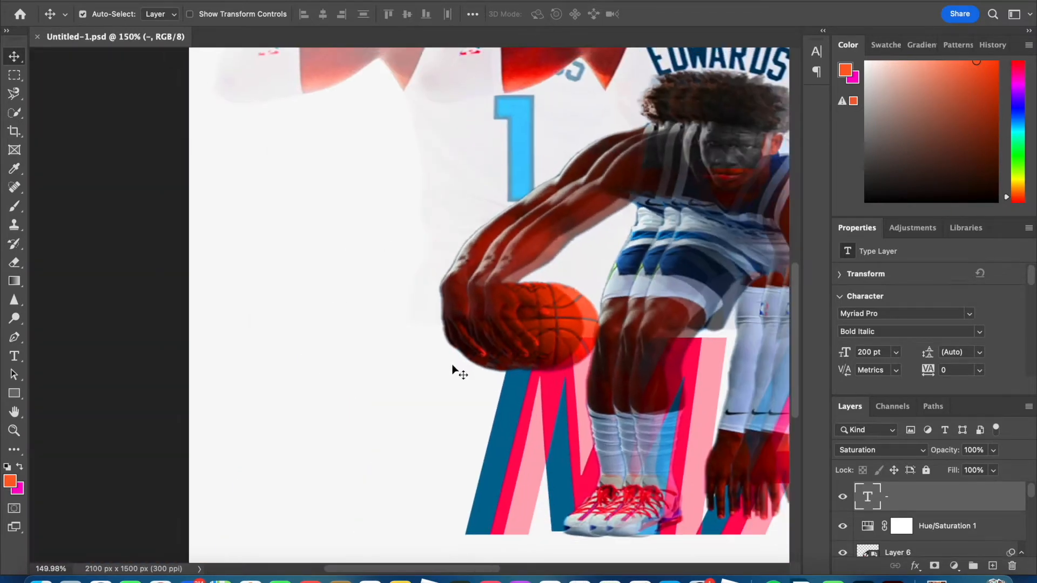
scroll(452, 367, down, 5)
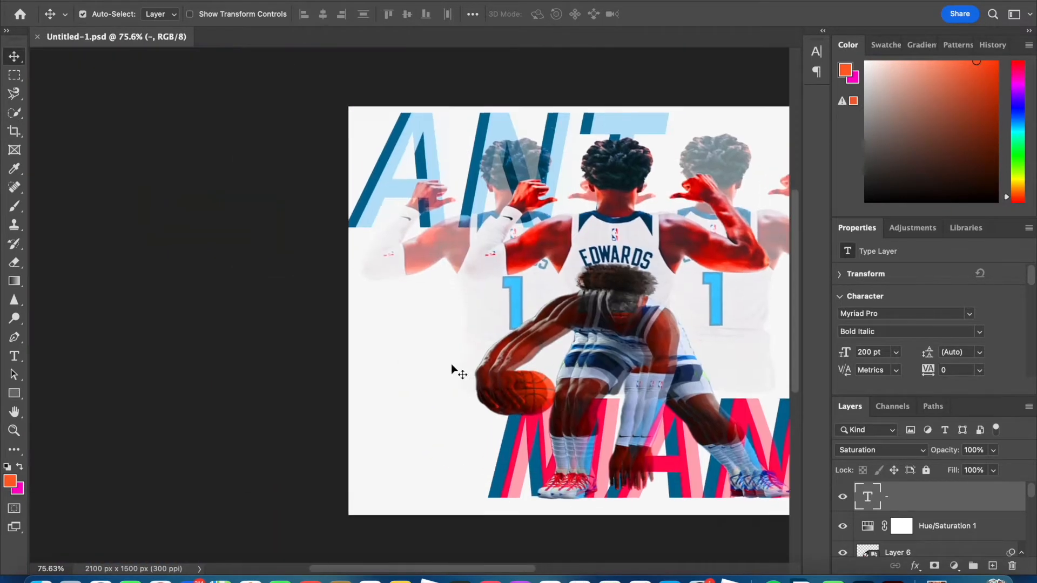
scroll(452, 370, right, 5)
scroll(452, 369, left, 2)
scroll(453, 369, down, 2)
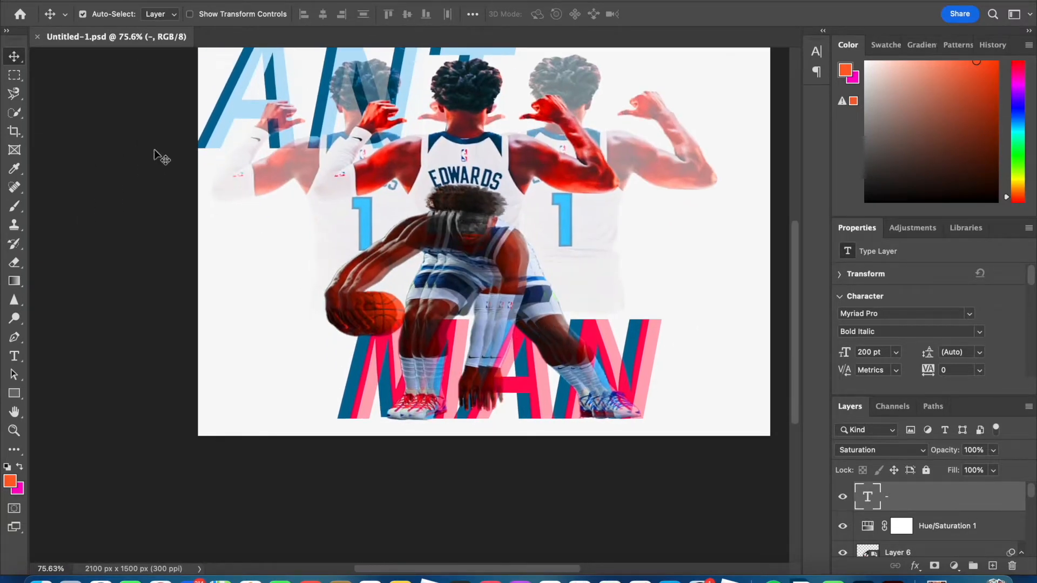
Create a new document at the Default Photoshop Size, 7 x 5 in at 300 ppi, with a white background
click(29, 20)
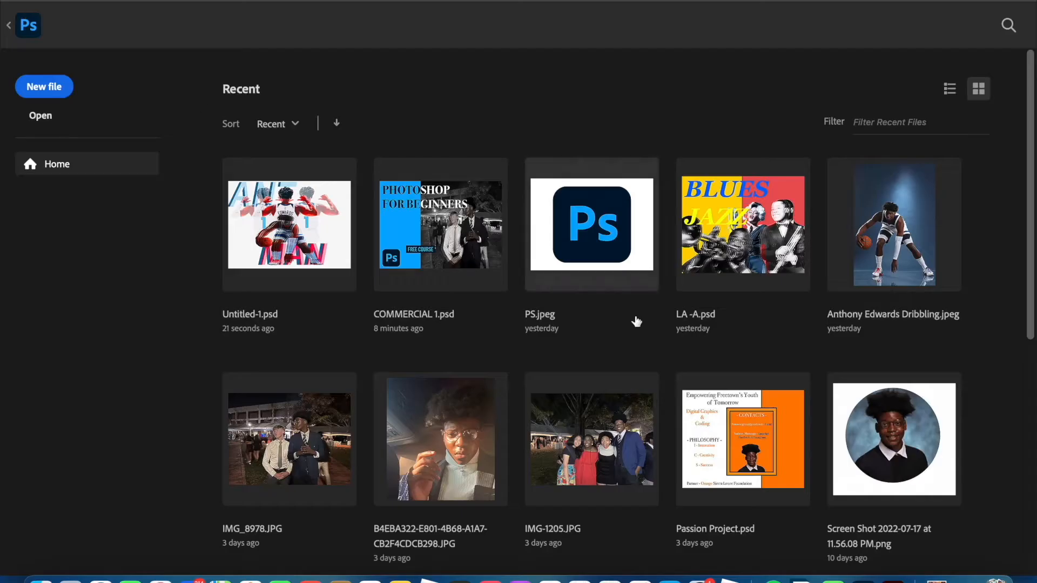
click(47, 92)
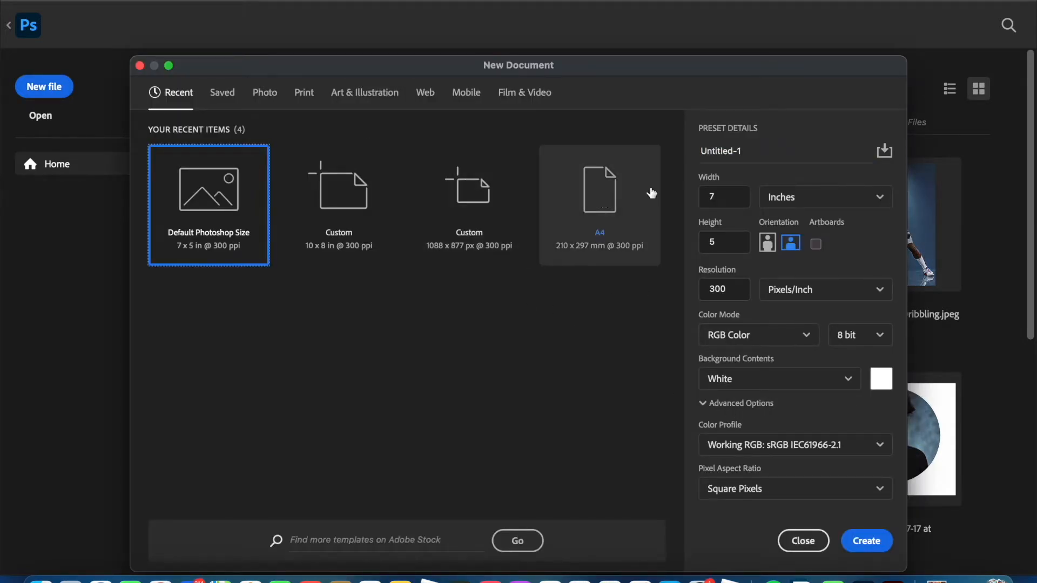
click(868, 542)
scroll(418, 324, down, 3)
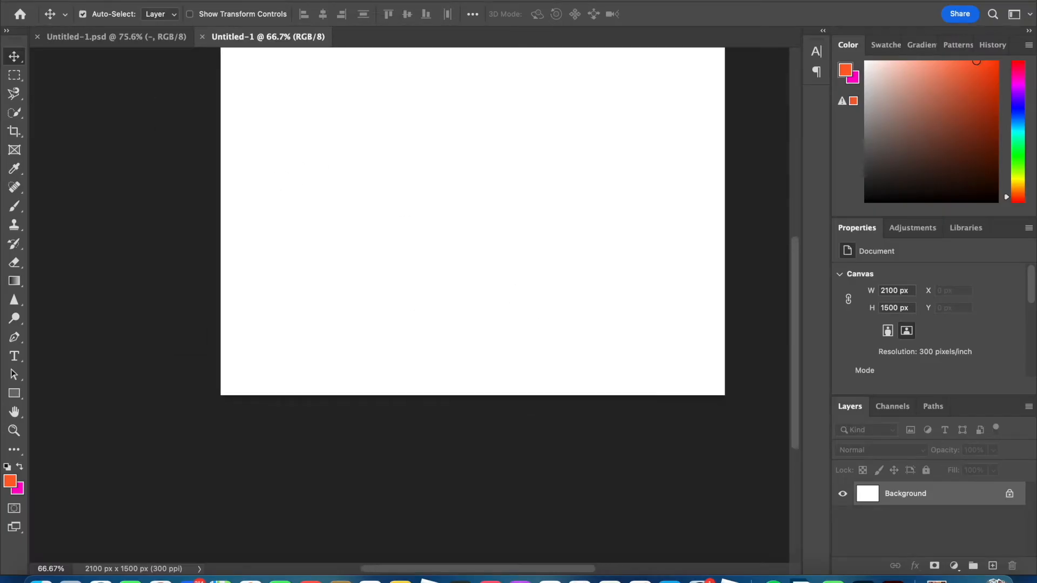
Open Lebron James Dunking.jpeg from the Downloads folder as a separate document
click(110, 0)
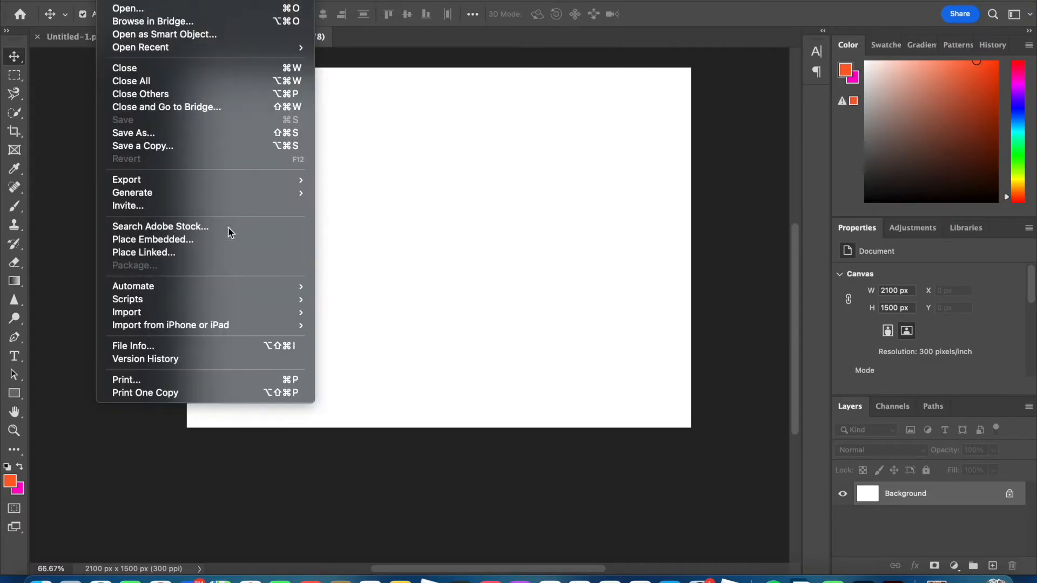
click(130, 9)
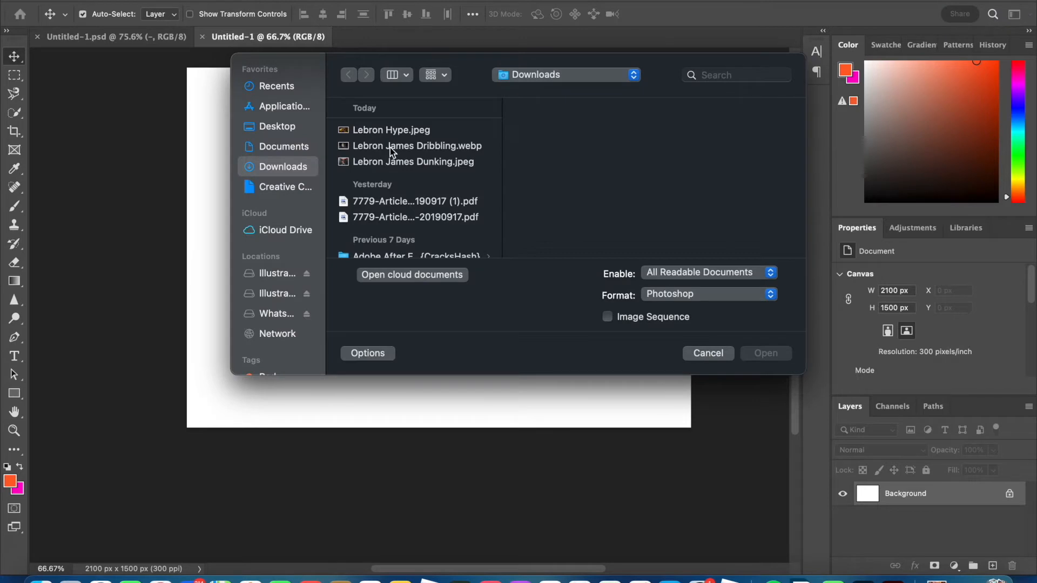
click(402, 147)
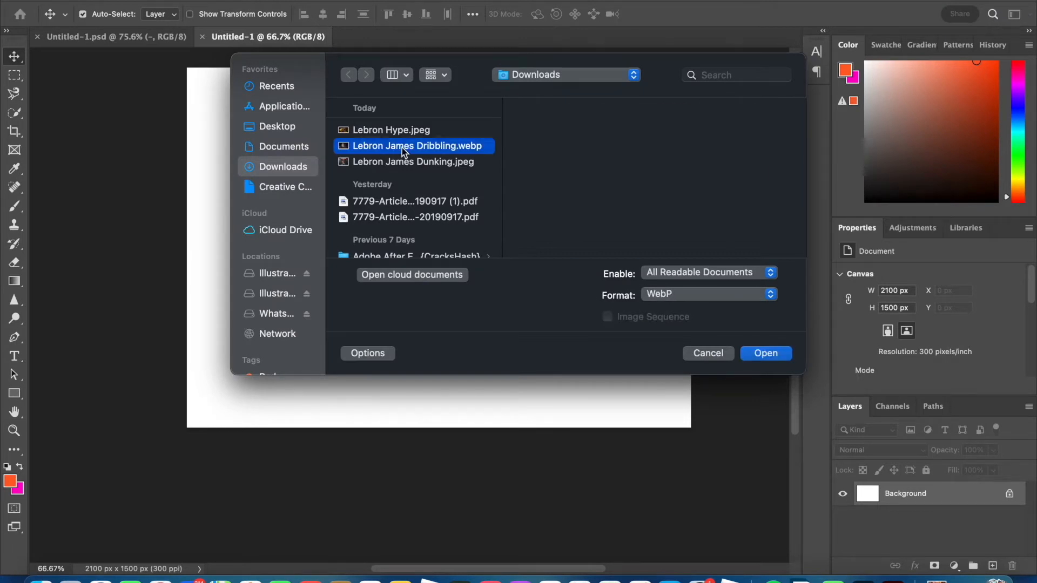
click(411, 160)
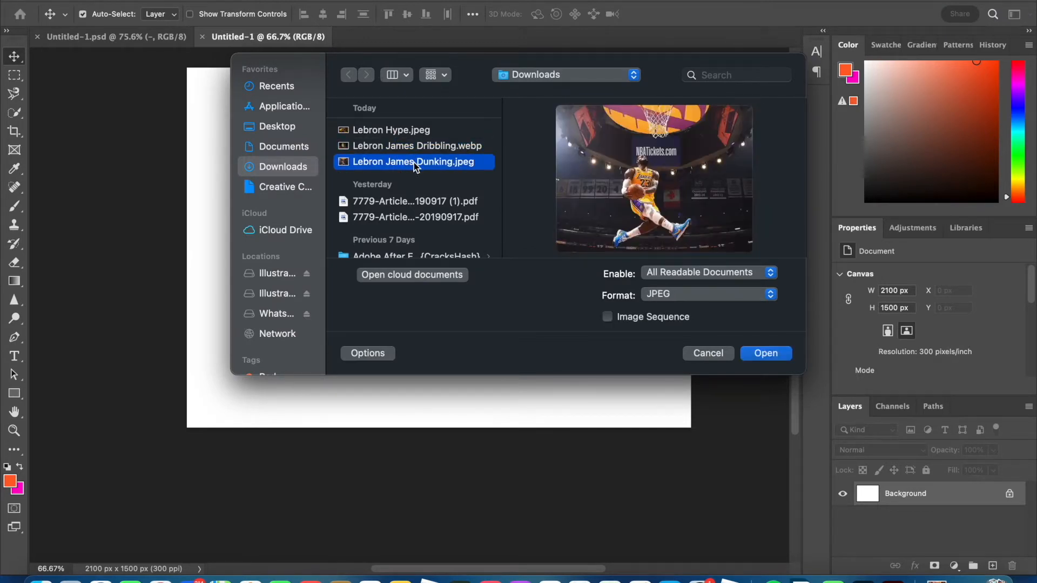
double_click(414, 163)
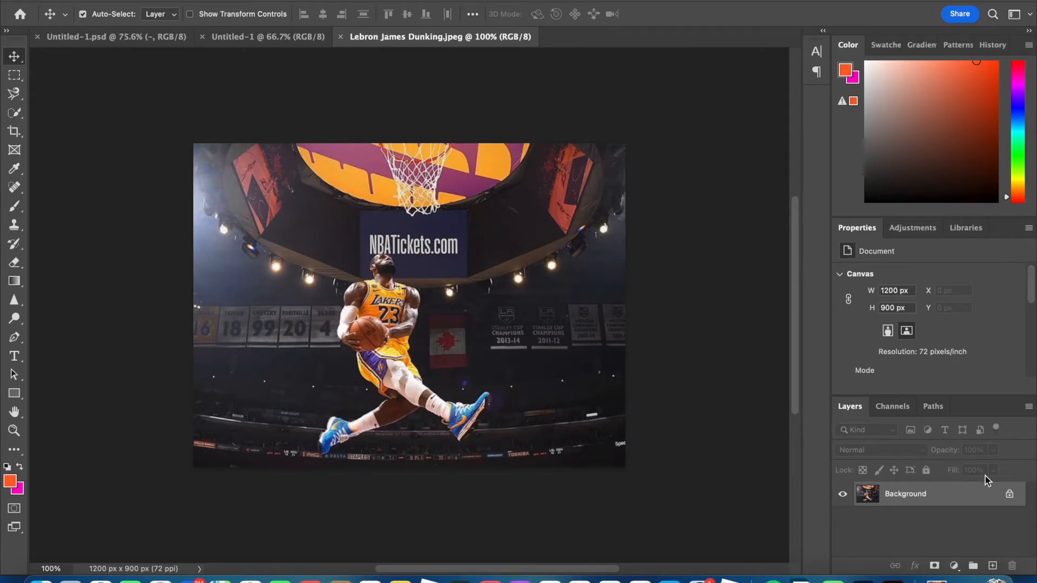
Unlock the Background layer of the dunking photo so it becomes an editable layer
click(1009, 495)
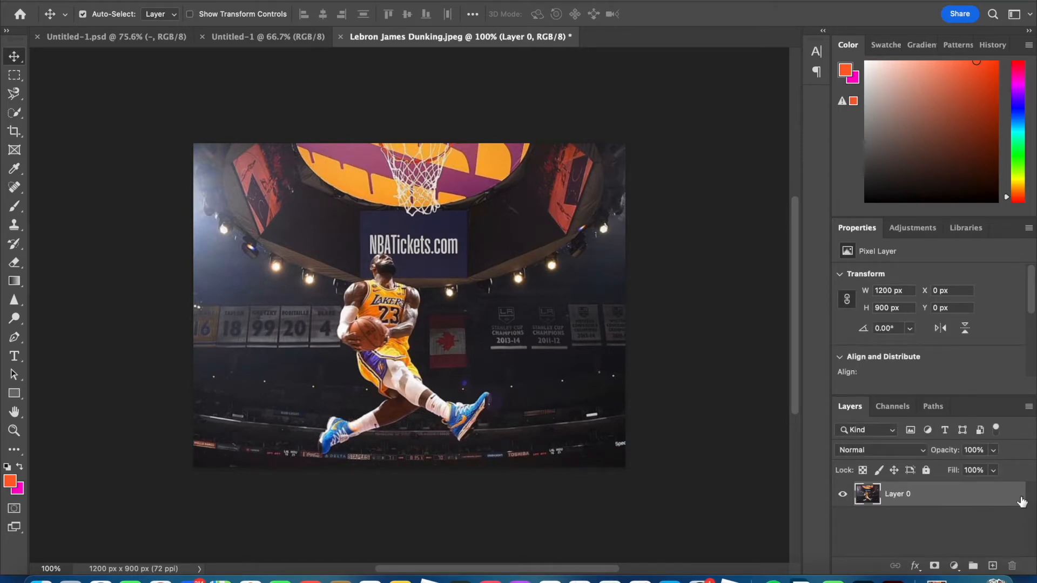
drag(469, 322, 438, 322)
click(713, 447)
scroll(232, 289, up, 6)
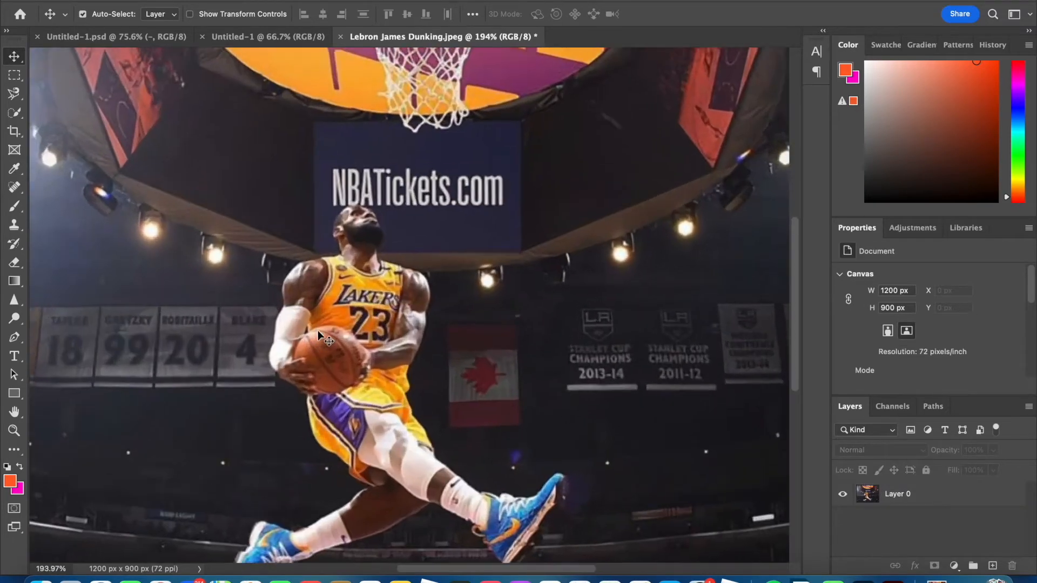
scroll(320, 342, down, 3)
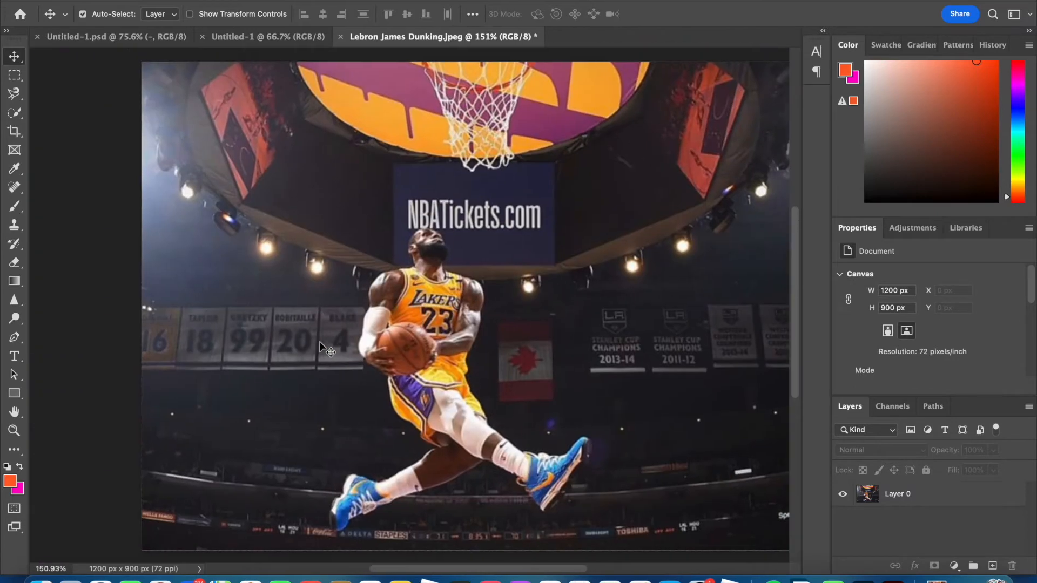
With Layer 0 active, paint a Quick Selection over the dunking player's torso, legs, shoes and head
click(16, 113)
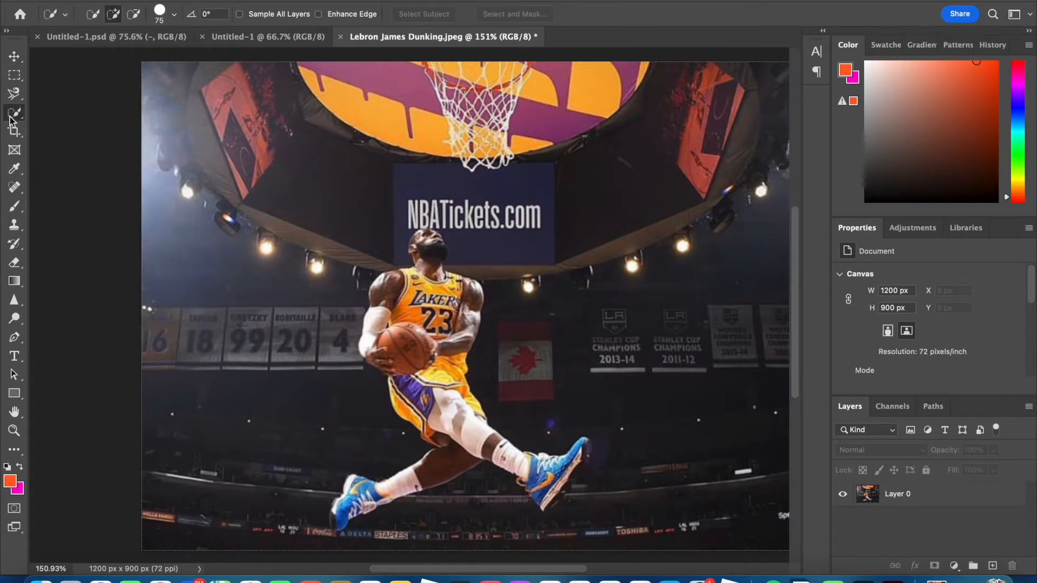
right_click(10, 118)
click(63, 127)
click(159, 133)
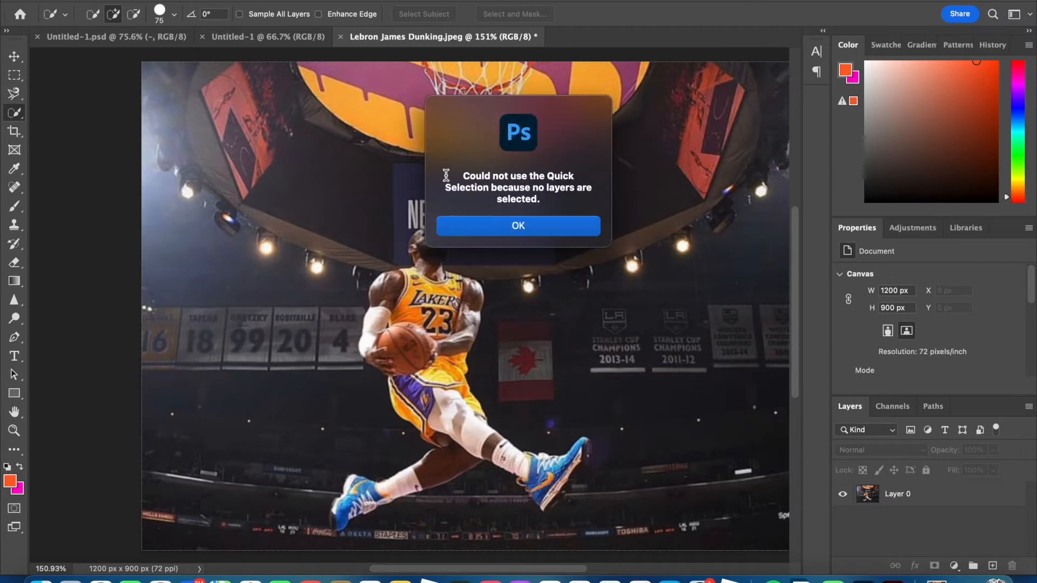
click(519, 227)
click(911, 496)
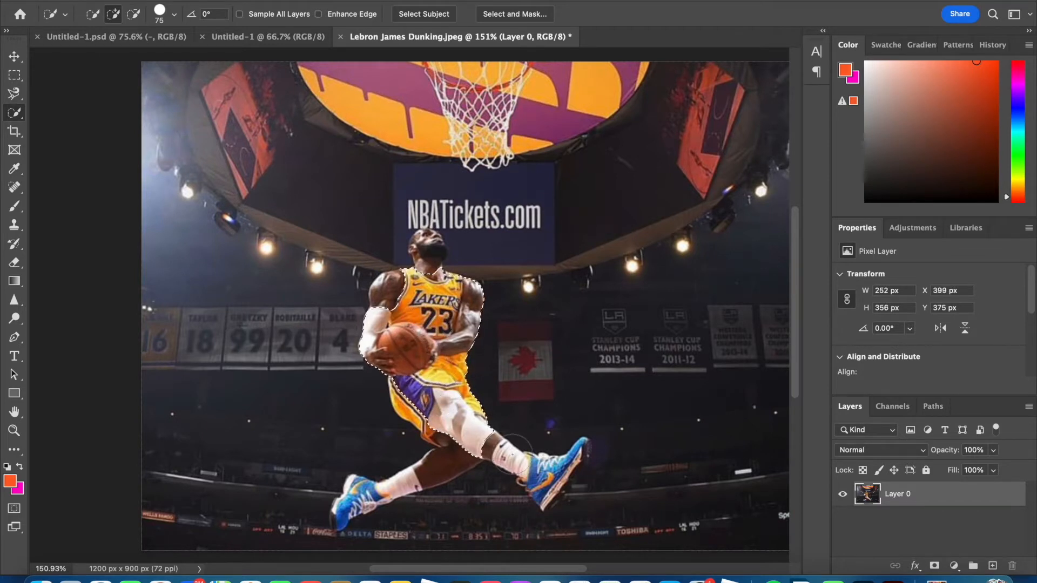
mouse_move(558, 474)
mouse_down()
mouse_move(573, 449)
mouse_move(367, 486)
mouse_move(370, 514)
mouse_move(343, 519)
mouse_move(360, 480)
mouse_move(432, 451)
mouse_move(413, 411)
mouse_up()
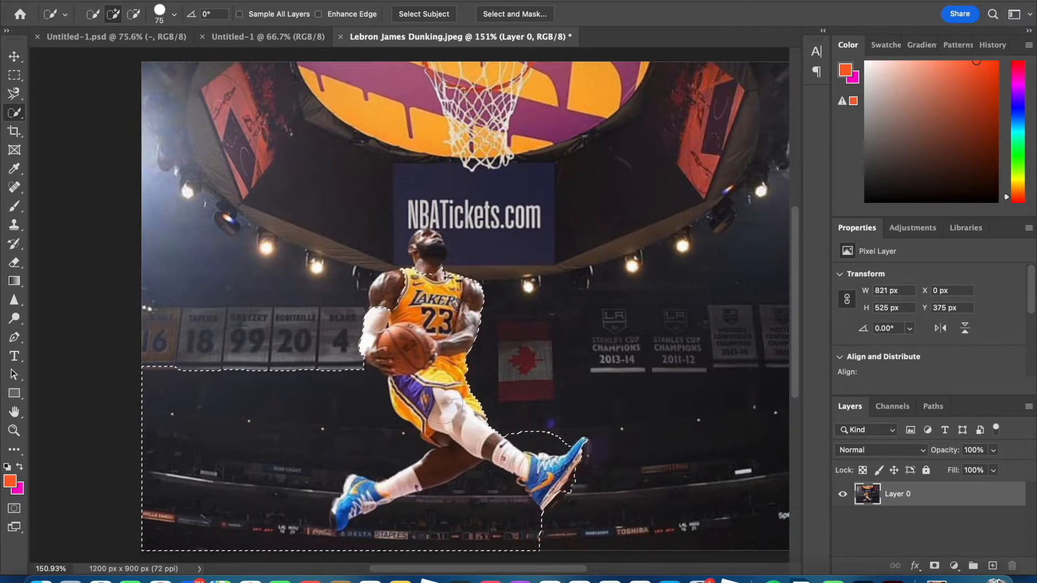
mouse_move(397, 273)
mouse_down()
mouse_move(389, 289)
mouse_move(430, 245)
mouse_up()
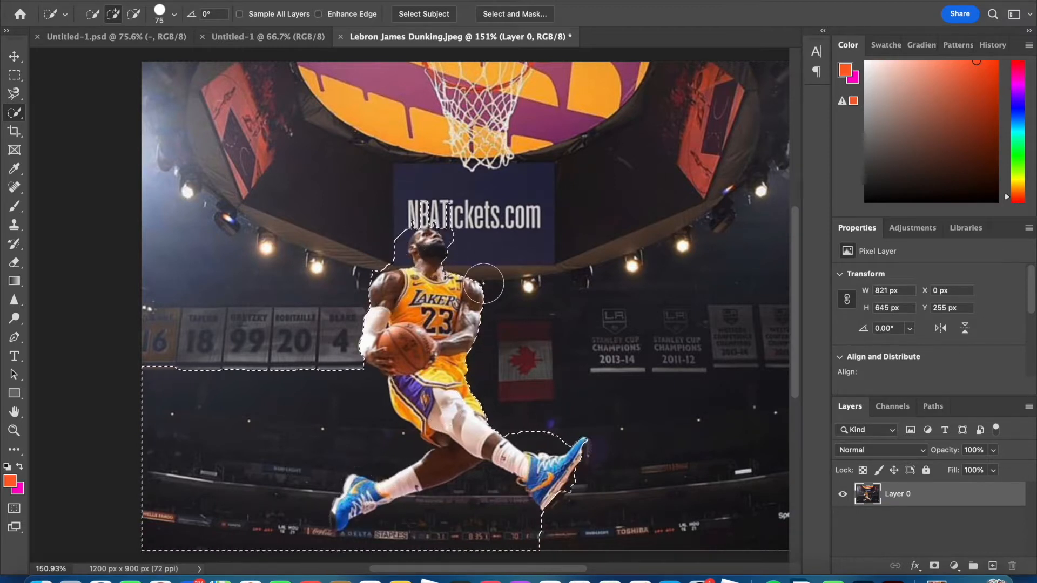
Switch Quick Selection to subtracting from the selection and set its brush size to 30 px
scroll(429, 313, down, 3)
scroll(429, 316, down, 1)
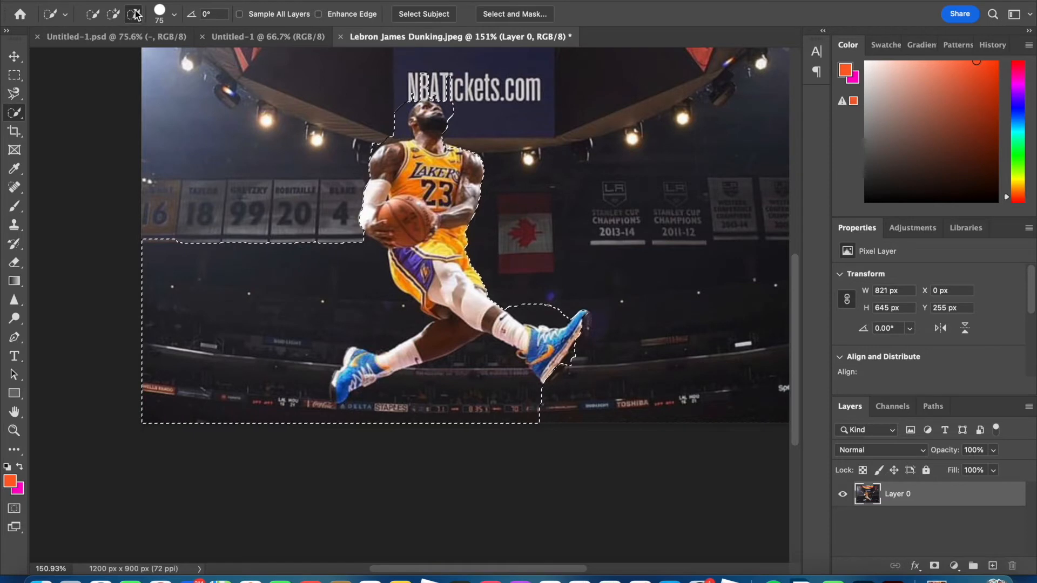
click(174, 16)
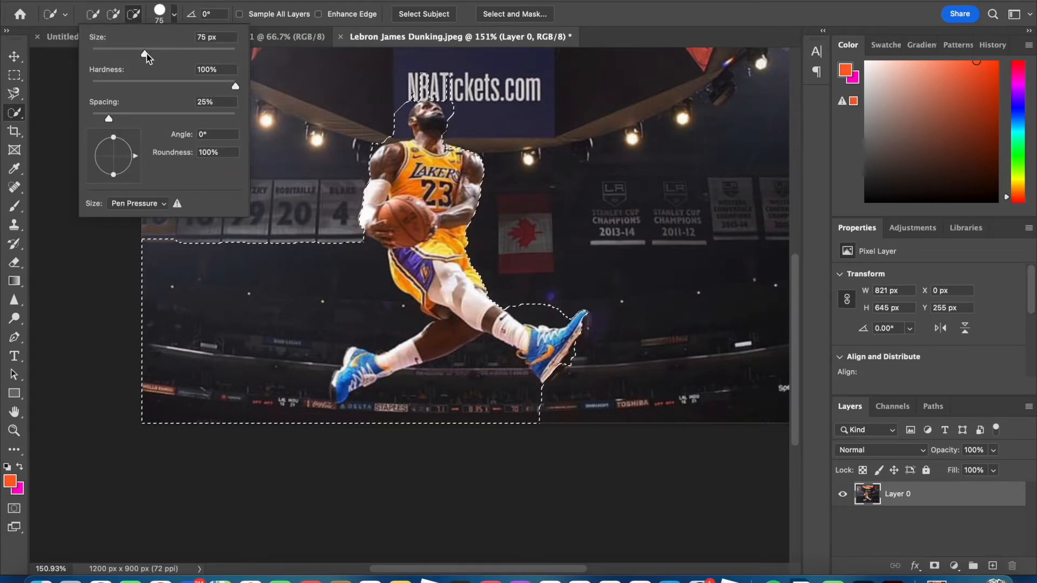
drag(147, 54, 147, 57)
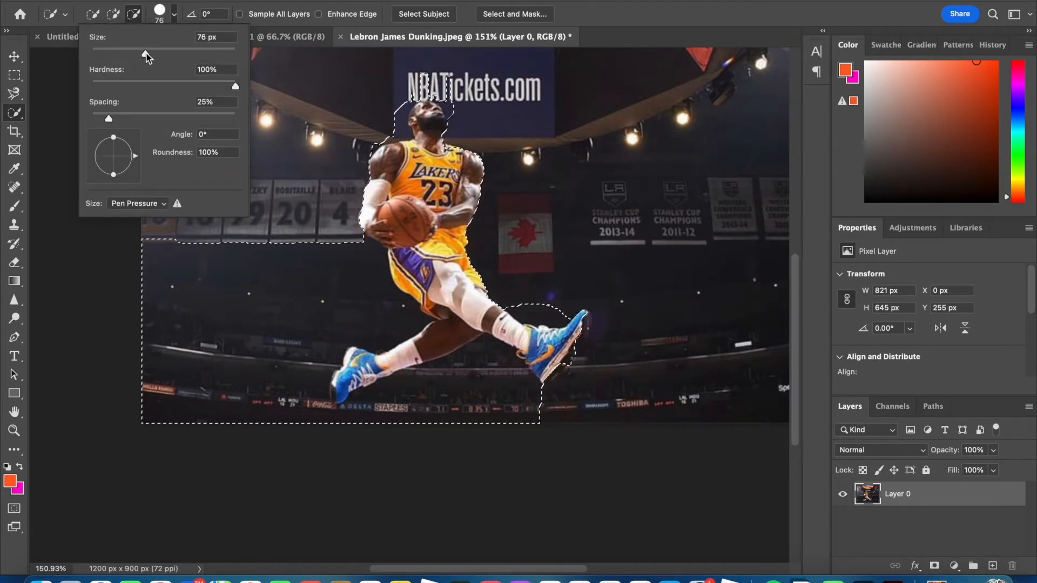
click(48, 287)
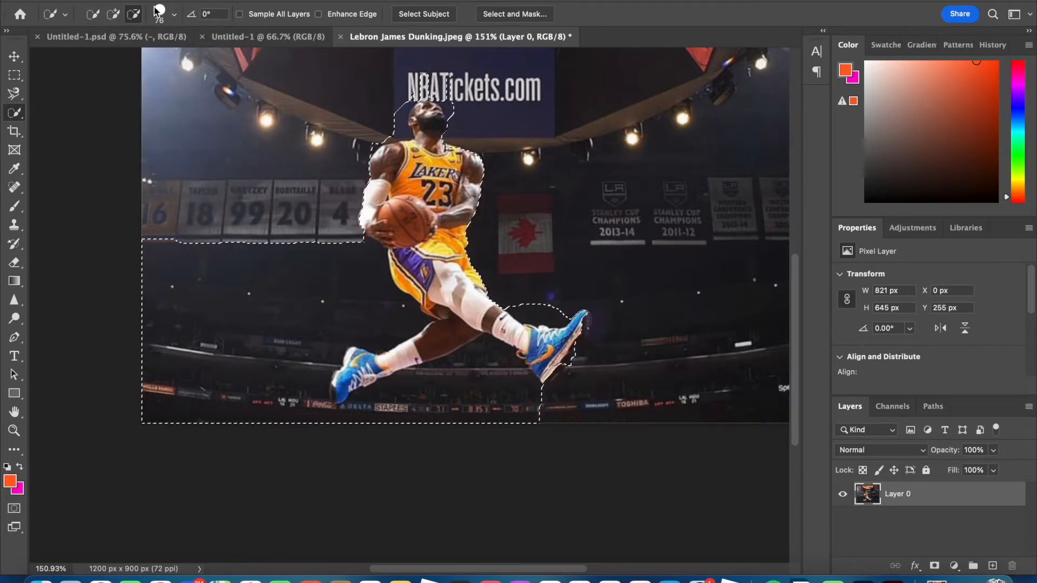
click(176, 18)
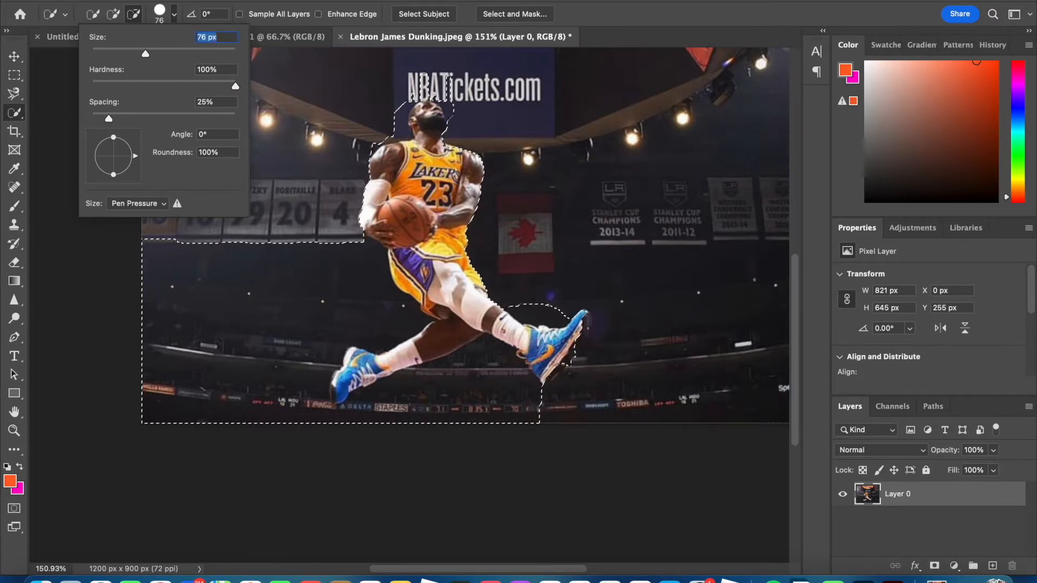
text(30)
key(Return)
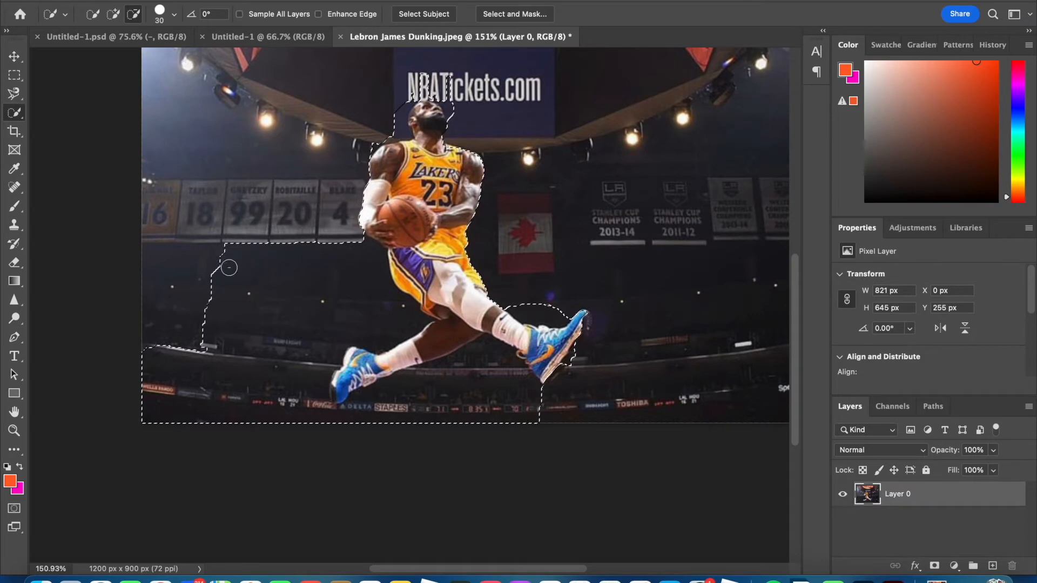
Subtract the arena background beside and below the player from the selection, trimming it towards the legs and rear shoe
drag(196, 371, 209, 354)
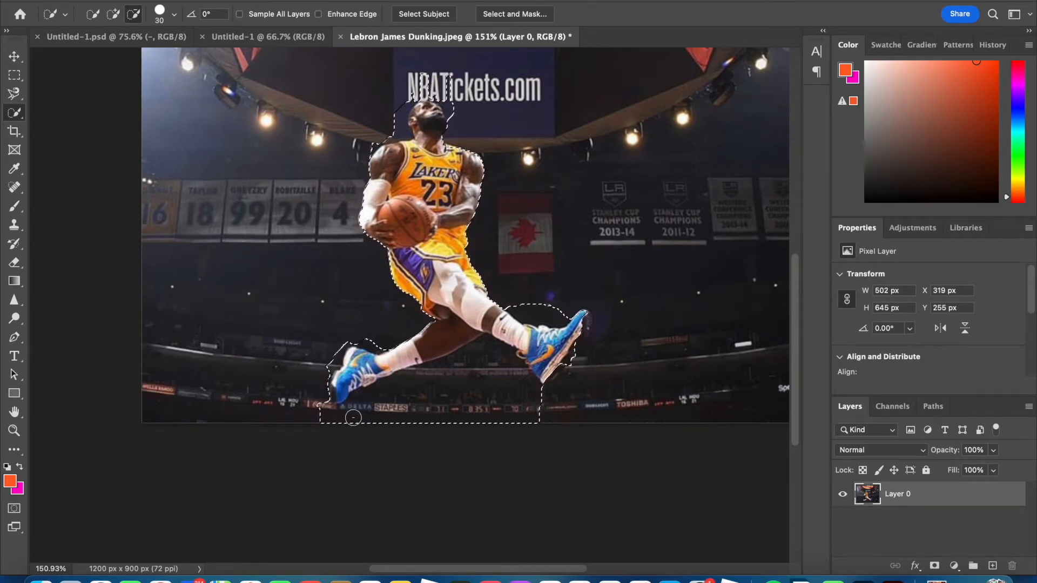
scroll(351, 411, up, 6)
scroll(352, 418, down, 4)
scroll(242, 336, up, 3)
mouse_move(192, 359)
mouse_down()
mouse_move(99, 342)
mouse_move(148, 349)
mouse_move(201, 331)
mouse_move(220, 289)
mouse_move(268, 284)
mouse_move(289, 266)
mouse_move(344, 264)
mouse_move(358, 250)
mouse_move(378, 363)
mouse_move(540, 297)
mouse_move(574, 239)
mouse_move(578, 197)
mouse_move(614, 151)
mouse_move(618, 174)
mouse_move(274, 68)
mouse_up()
Switch Quick Selection to adding and paint the missing part of the player's thigh into the selection
click(113, 14)
scroll(454, 190, right, 5)
scroll(454, 190, up, 3)
drag(378, 154, 325, 192)
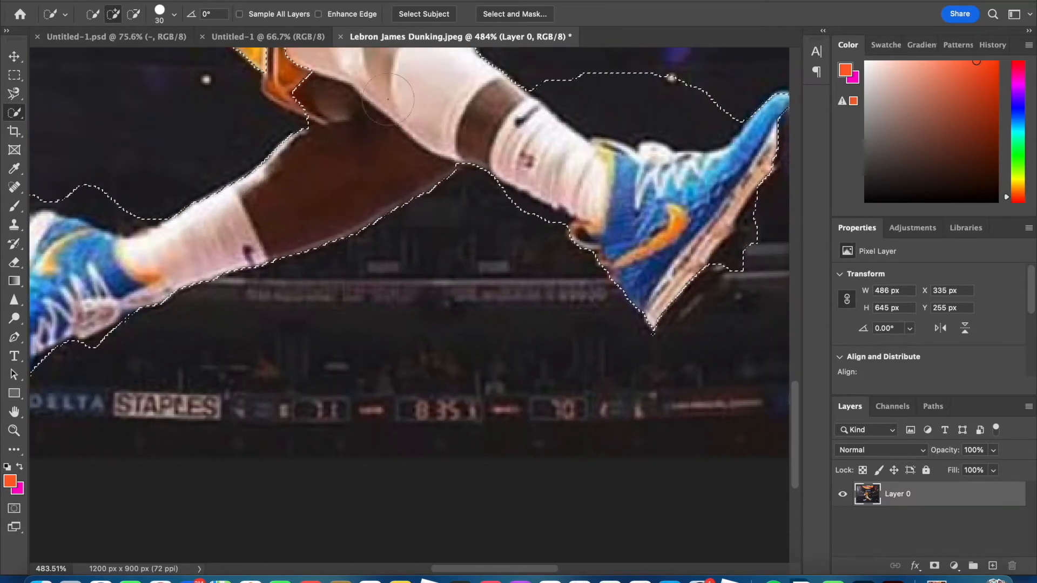
Subtract the background around the front sock and shoe, both above the laces and below the sole, from the selection
scroll(324, 192, right, 4)
click(134, 15)
click(408, 229)
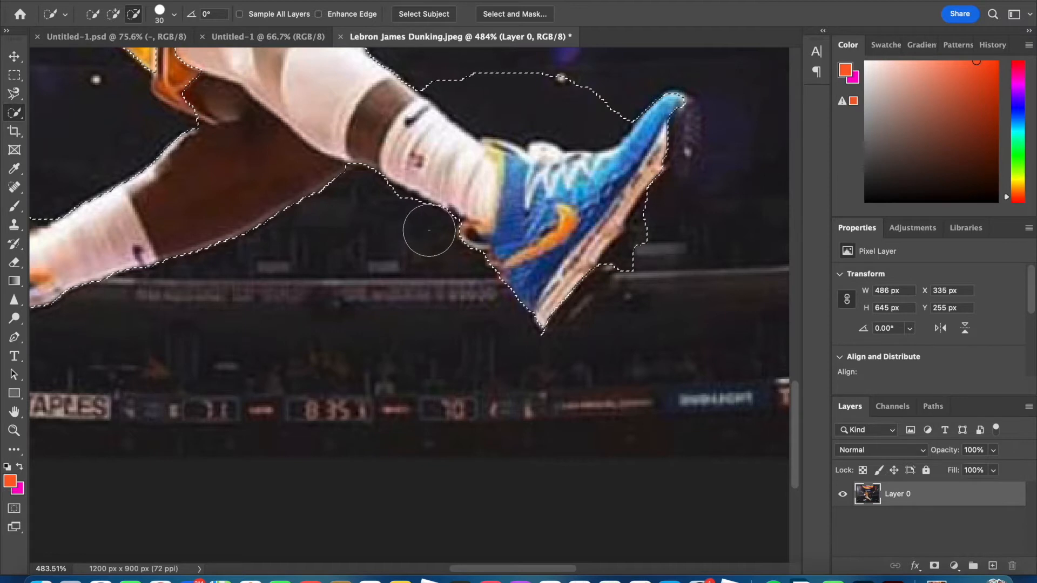
scroll(440, 225, right, 2)
scroll(440, 225, up, 3)
click(399, 162)
mouse_move(387, 148)
mouse_down()
mouse_move(476, 166)
mouse_move(431, 175)
mouse_up()
drag(535, 173, 531, 190)
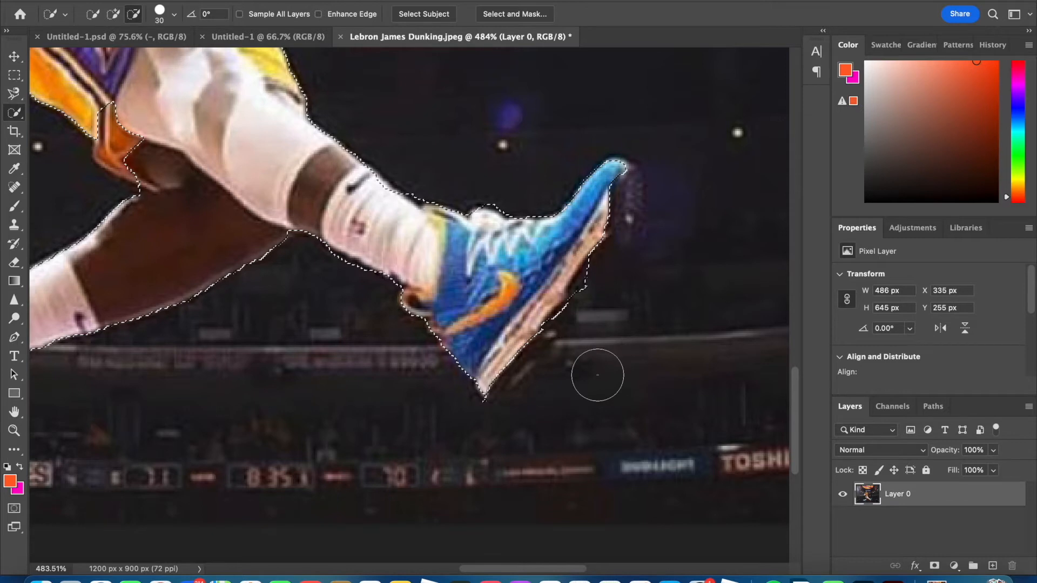
Add the toe and outer sole of the front shoe back into the selection
scroll(597, 370, down, 2)
click(113, 13)
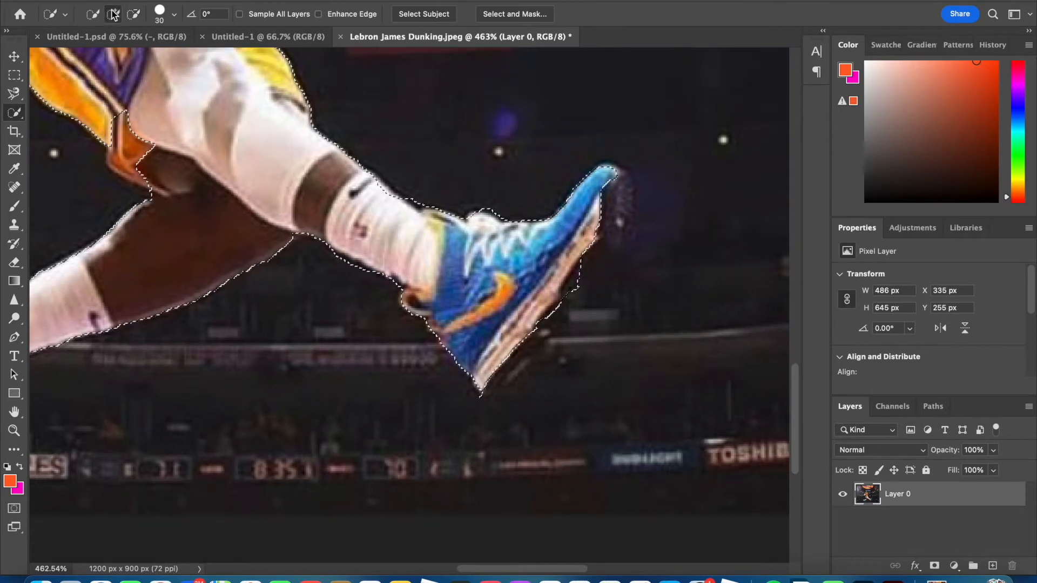
drag(615, 181, 598, 229)
mouse_move(605, 192)
mouse_down()
mouse_move(604, 226)
mouse_move(563, 260)
mouse_up()
Subtract the background around the rear shoe and ankle from the selection
scroll(556, 265, left, 8)
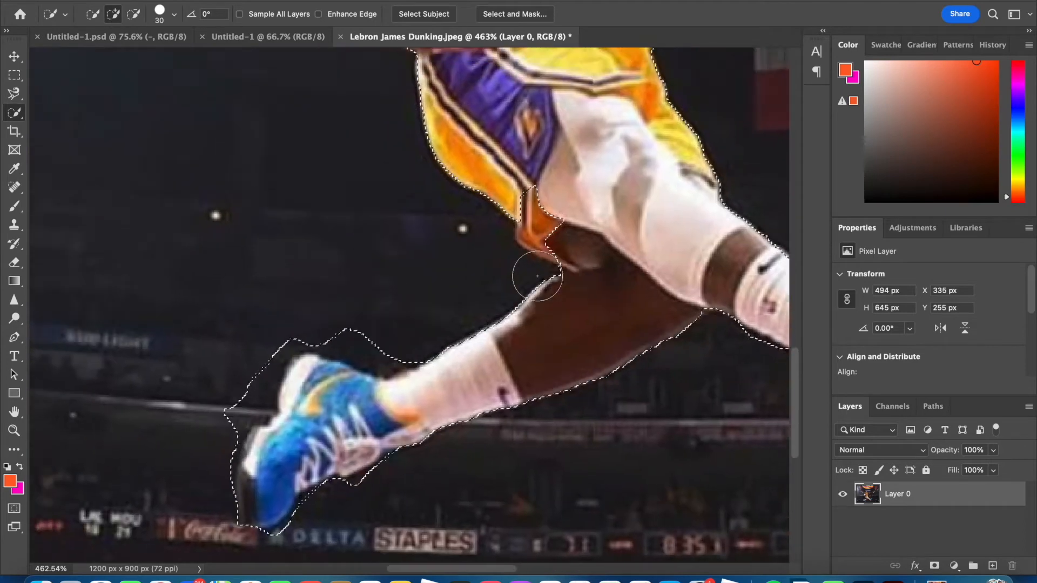
click(133, 14)
mouse_move(382, 342)
mouse_down()
mouse_move(407, 347)
mouse_move(364, 331)
mouse_move(394, 352)
mouse_move(331, 328)
mouse_move(341, 329)
mouse_move(294, 331)
mouse_move(308, 331)
mouse_move(266, 370)
mouse_move(263, 404)
mouse_up()
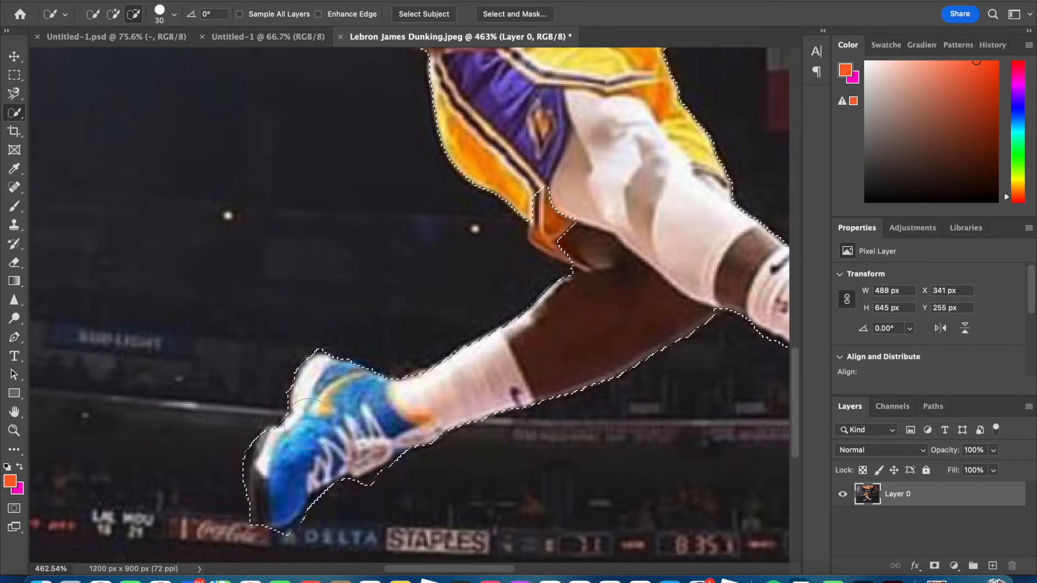
scroll(263, 405, down, 3)
mouse_move(240, 415)
mouse_down()
mouse_move(334, 449)
mouse_move(303, 478)
mouse_move(378, 430)
mouse_up()
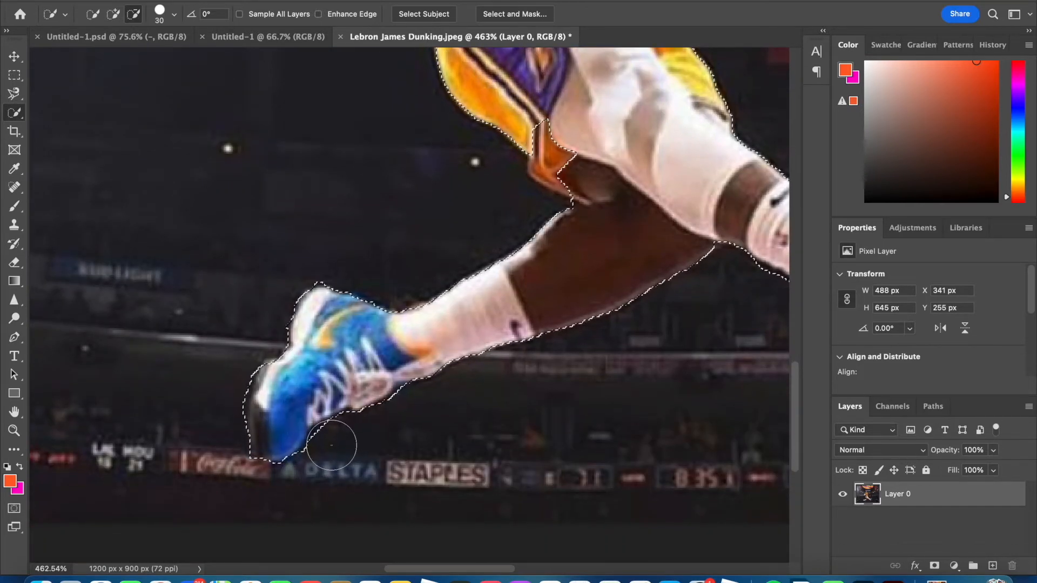
Add the missing lower hem of the shorts above the rear thigh to the selection
scroll(515, 332, right, 5)
scroll(514, 332, up, 2)
scroll(515, 333, up, 5)
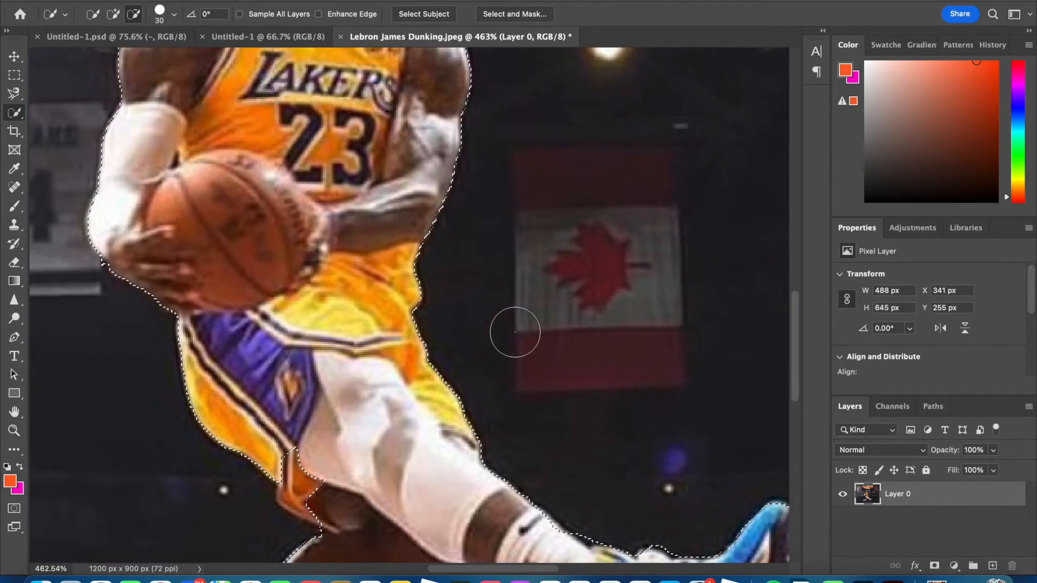
scroll(515, 332, down, 2)
click(113, 14)
drag(325, 406, 339, 420)
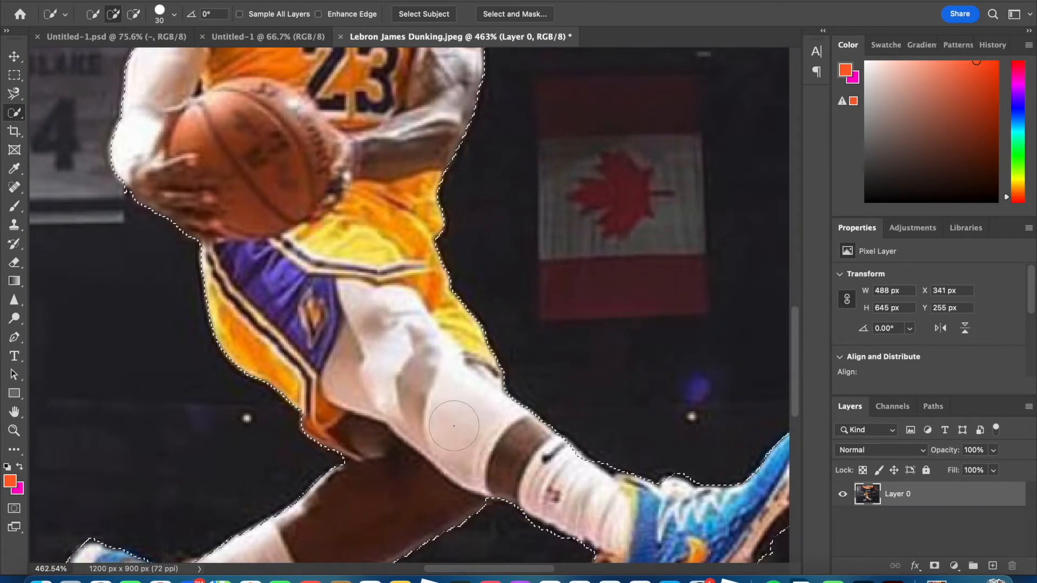
Subtract the background above the shoulder on the white-sleeved arm and beside the neck from the selection
scroll(329, 421, up, 5)
scroll(330, 421, left, 2)
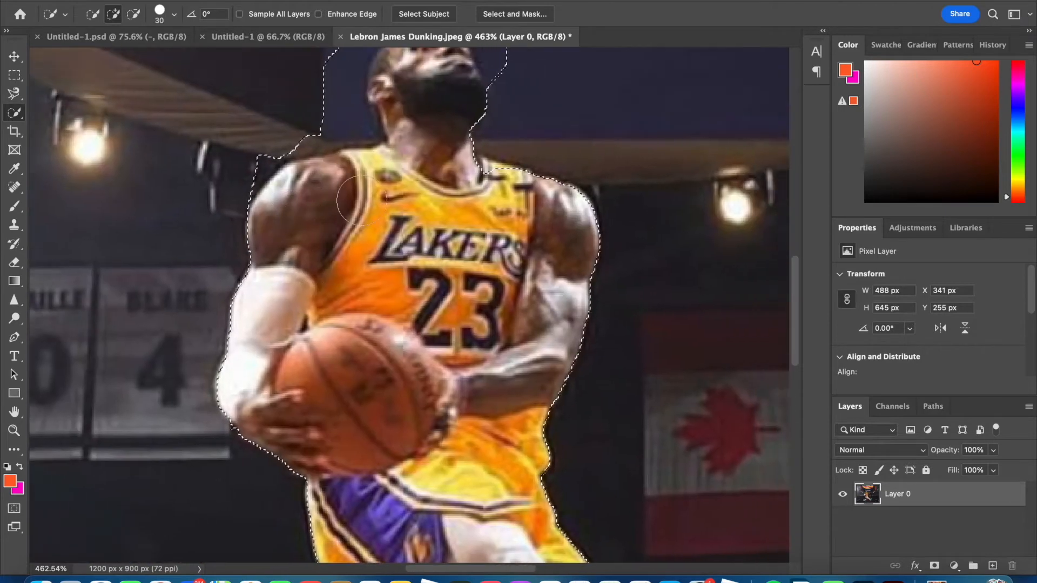
scroll(317, 215, up, 5)
click(134, 14)
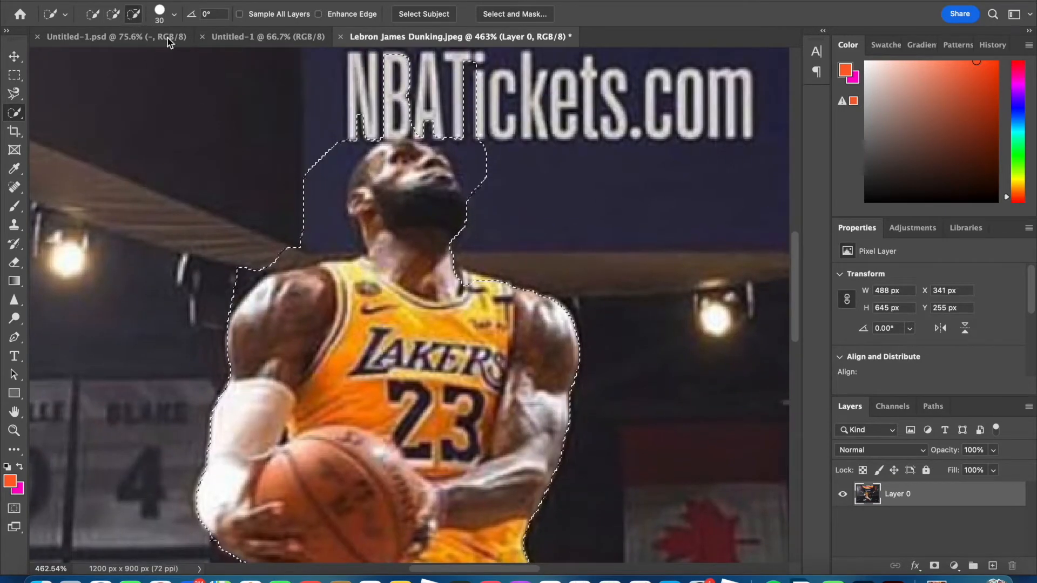
mouse_move(301, 231)
mouse_down()
mouse_move(317, 226)
mouse_move(306, 244)
mouse_move(282, 231)
mouse_move(238, 250)
mouse_move(218, 283)
mouse_move(276, 248)
mouse_up()
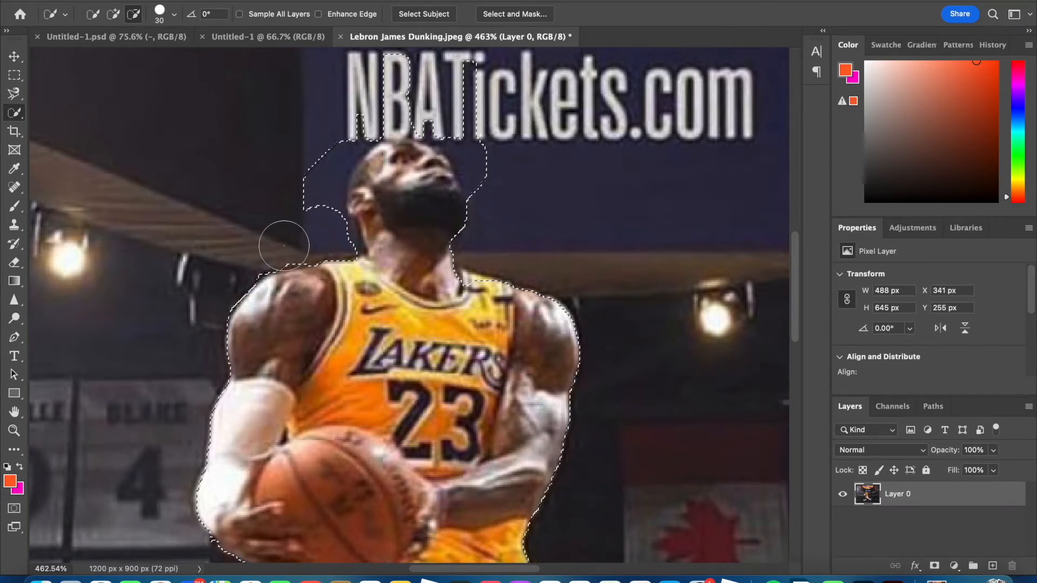
Subtract the NBATickets.com banner area around the player's head, face and ear from the selection
drag(315, 176, 329, 155)
drag(482, 162, 486, 167)
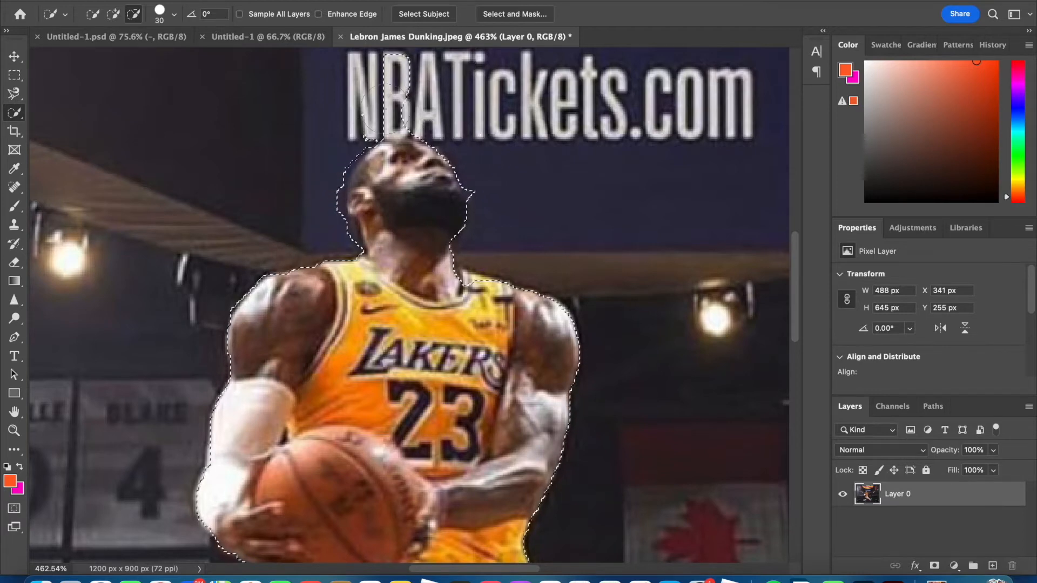
scroll(530, 216, up, 3)
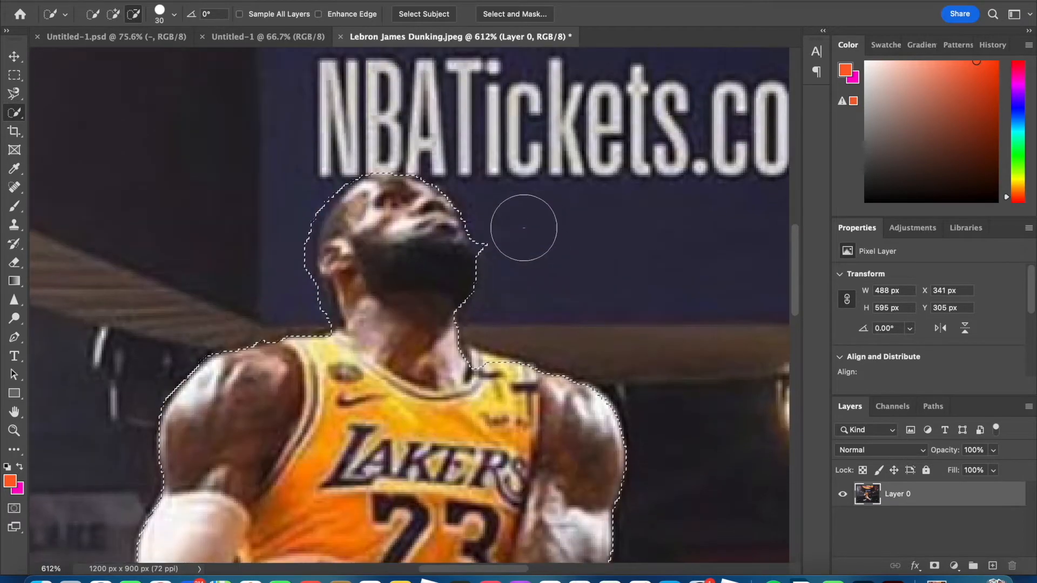
click(507, 239)
click(290, 257)
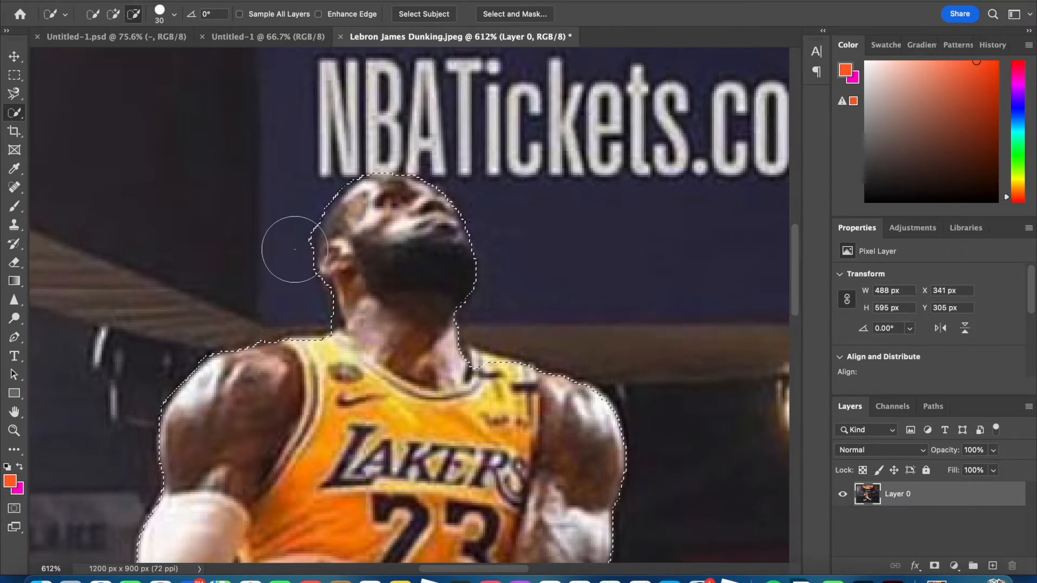
Create a new layer above Layer 0 and paste a copy of the selected player into it
click(14, 56)
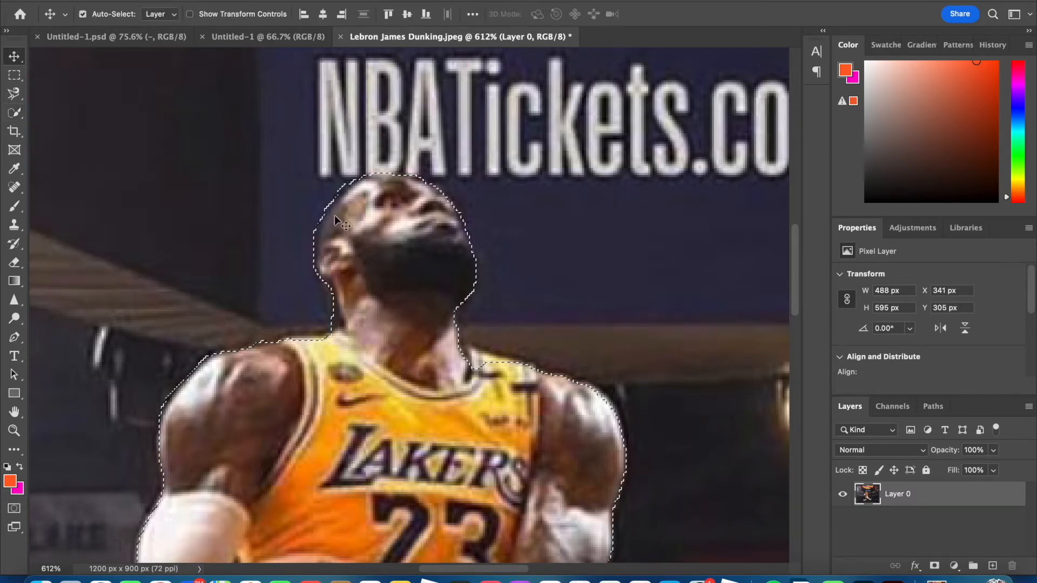
scroll(435, 303, down, 5)
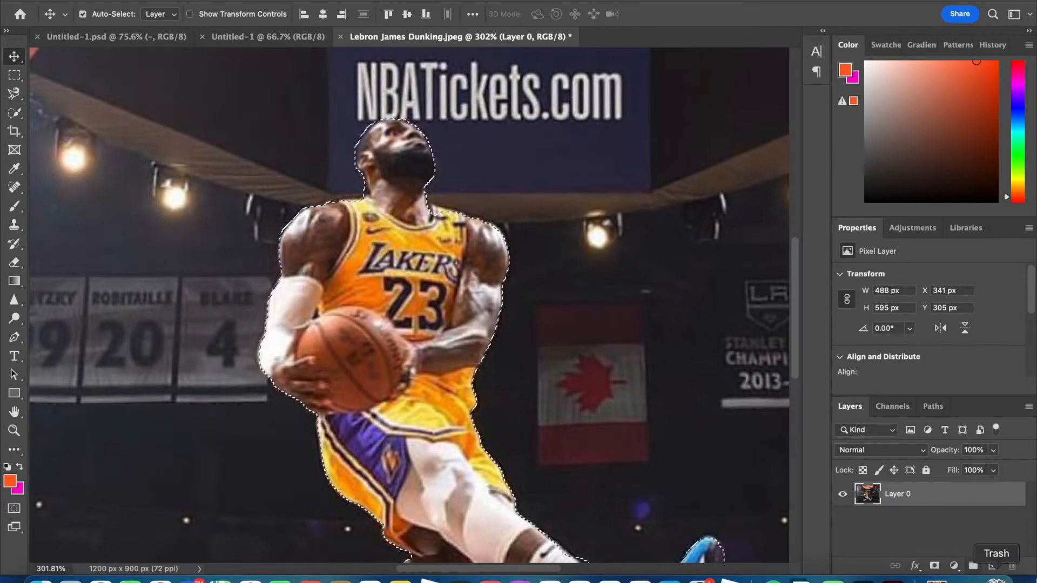
click(993, 566)
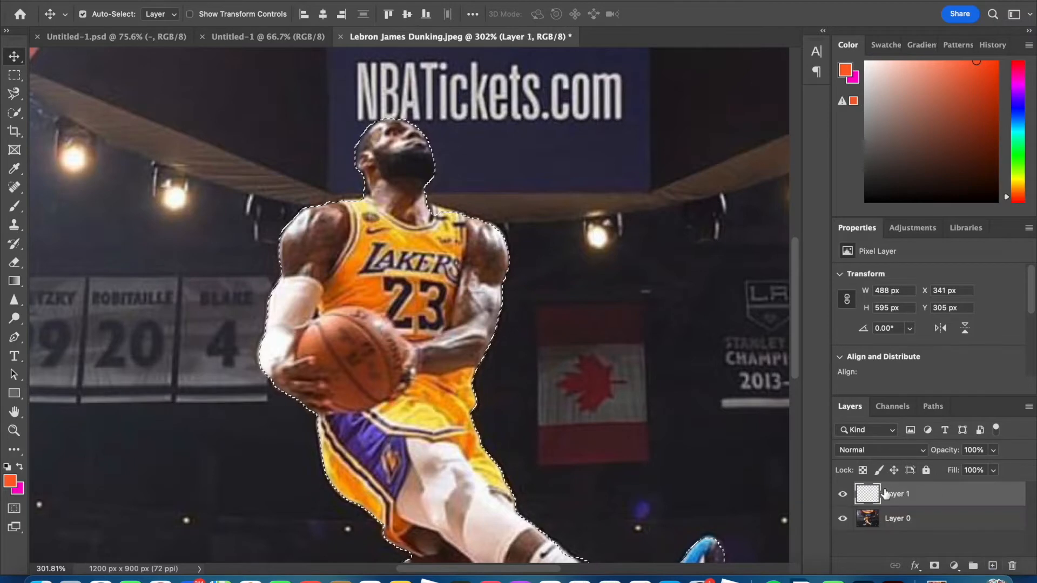
scroll(540, 389, down, 5)
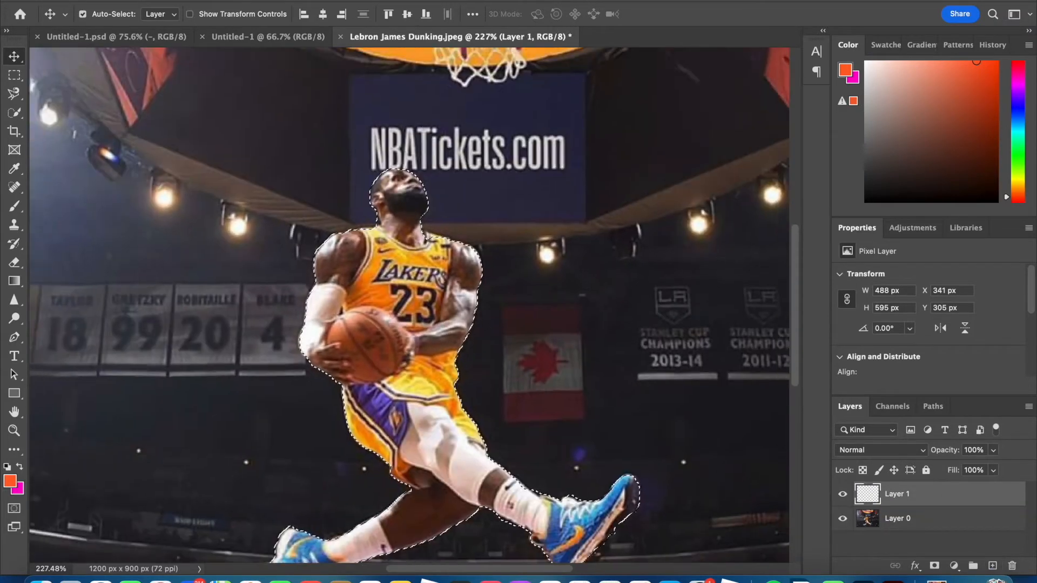
key(super+v)
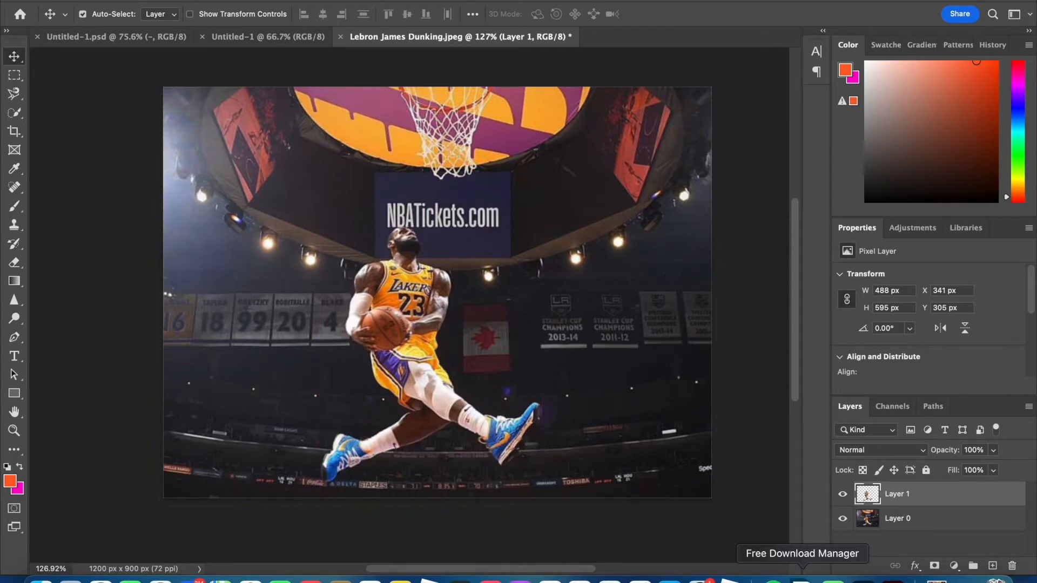
Toggle Layer 0's visibility to compare the cutout with the photo, leaving Layer 0 hidden
click(842, 520)
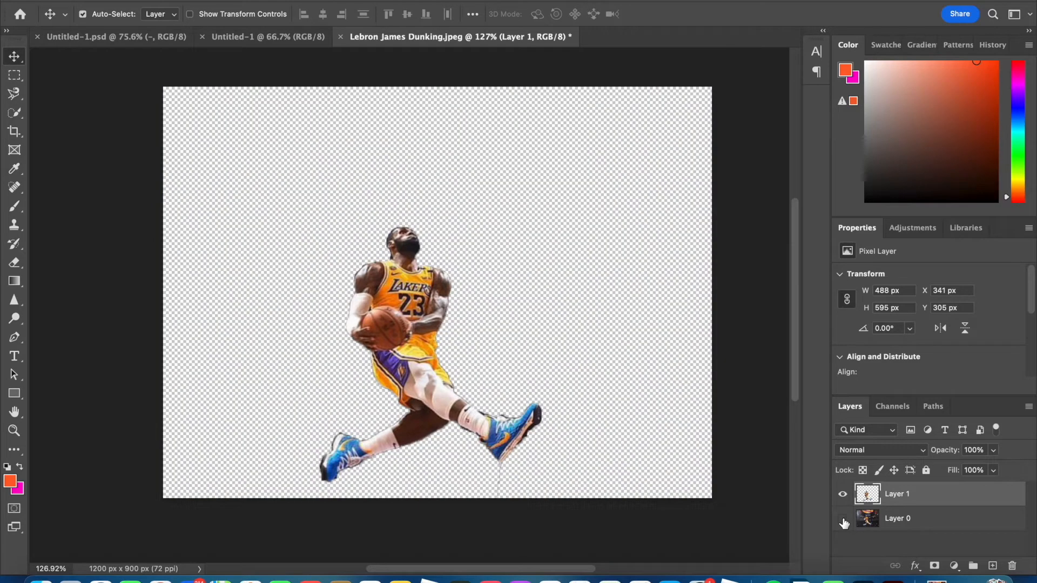
click(842, 520)
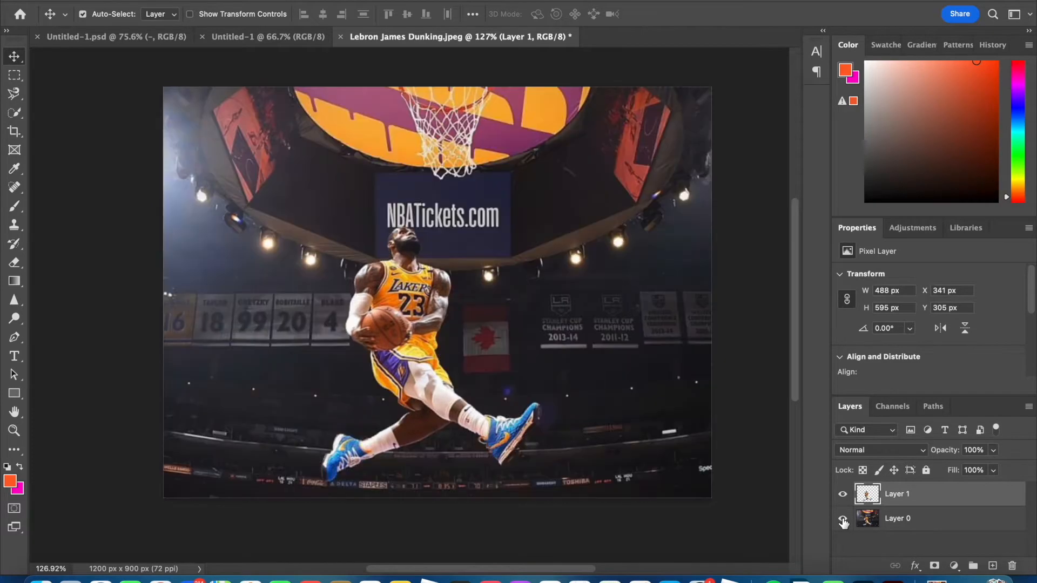
click(842, 520)
click(842, 520)
click(843, 520)
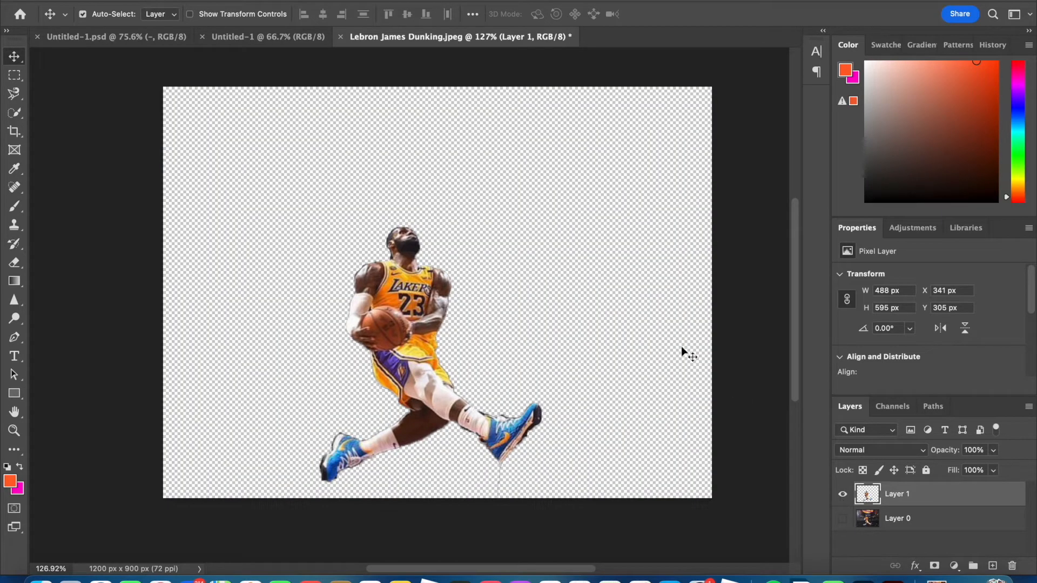
Lasso the stray thin line below the front shoe on Layer 1, delete it and clear the selection
scroll(431, 274, up, 8)
scroll(443, 277, down, 5)
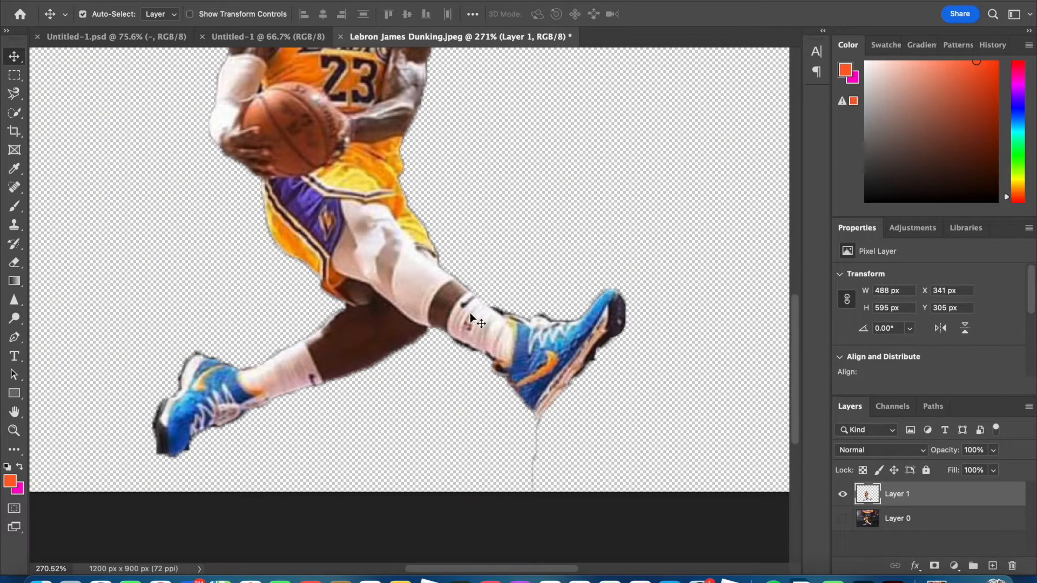
click(14, 93)
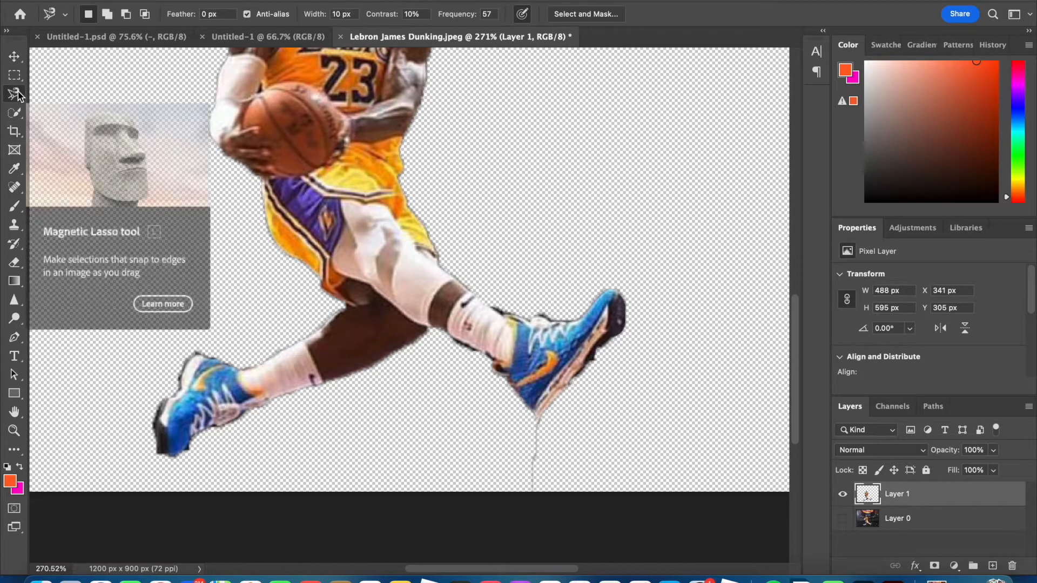
right_click(15, 93)
click(65, 94)
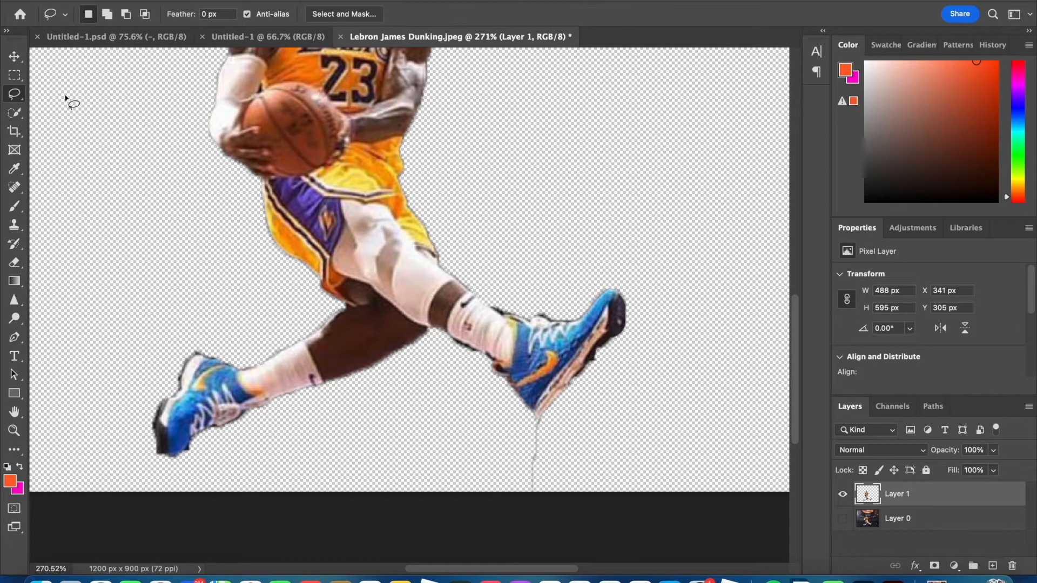
scroll(556, 462, up, 6)
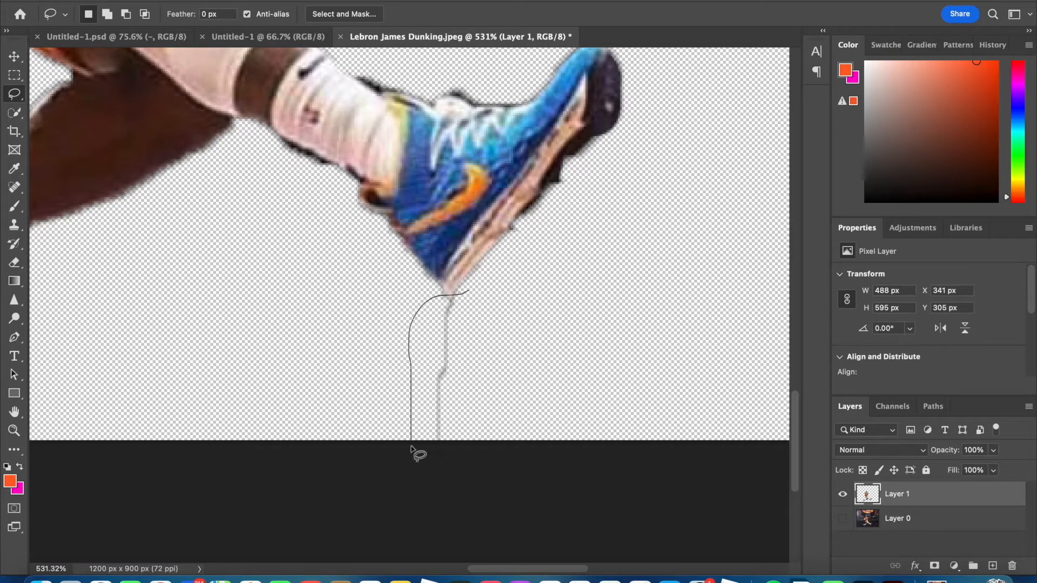
drag(490, 299, 480, 294)
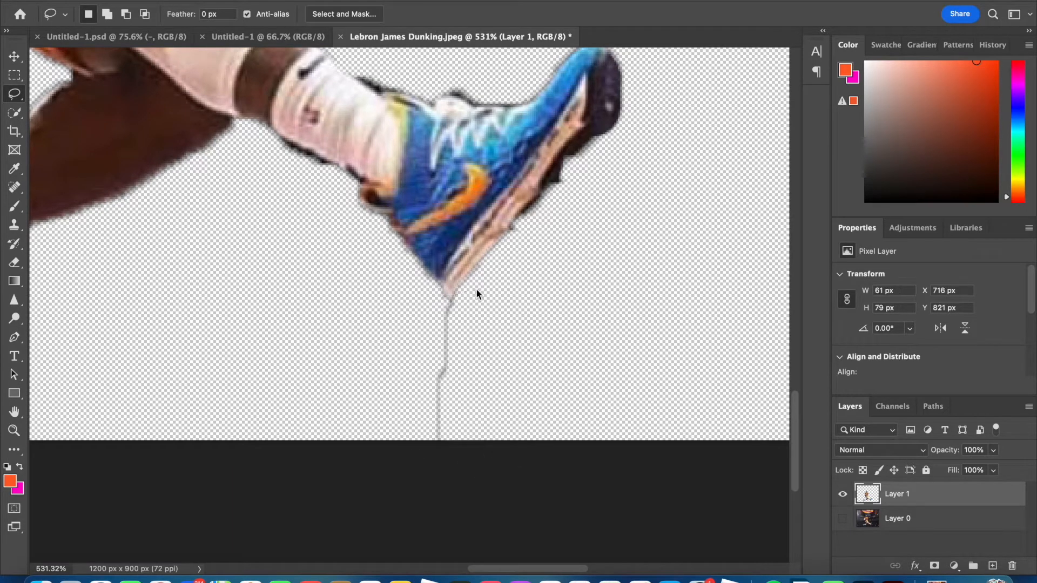
key(Delete)
key(ctrl+d)
drag(701, 288, 653, 287)
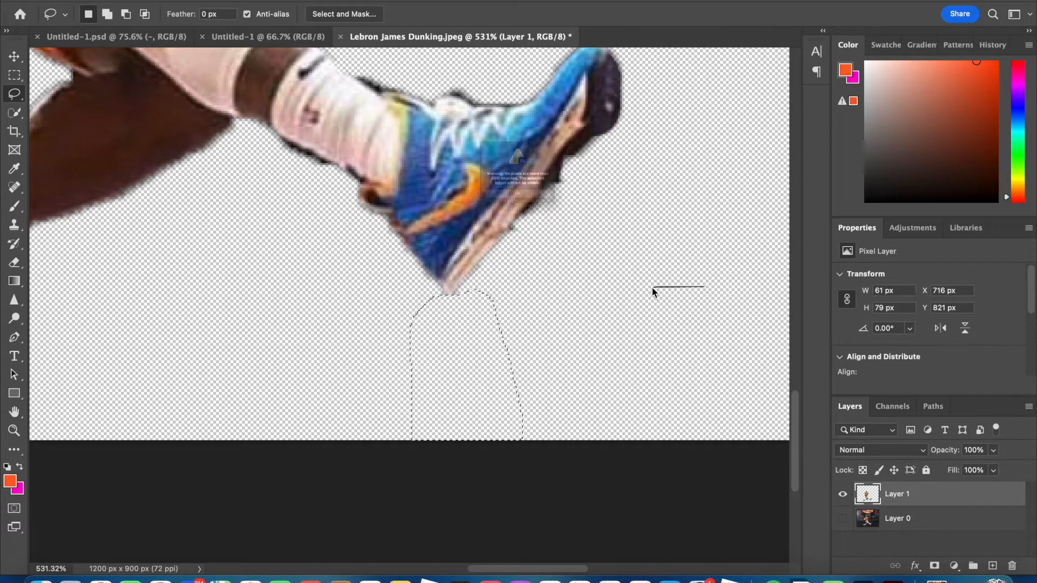
click(541, 225)
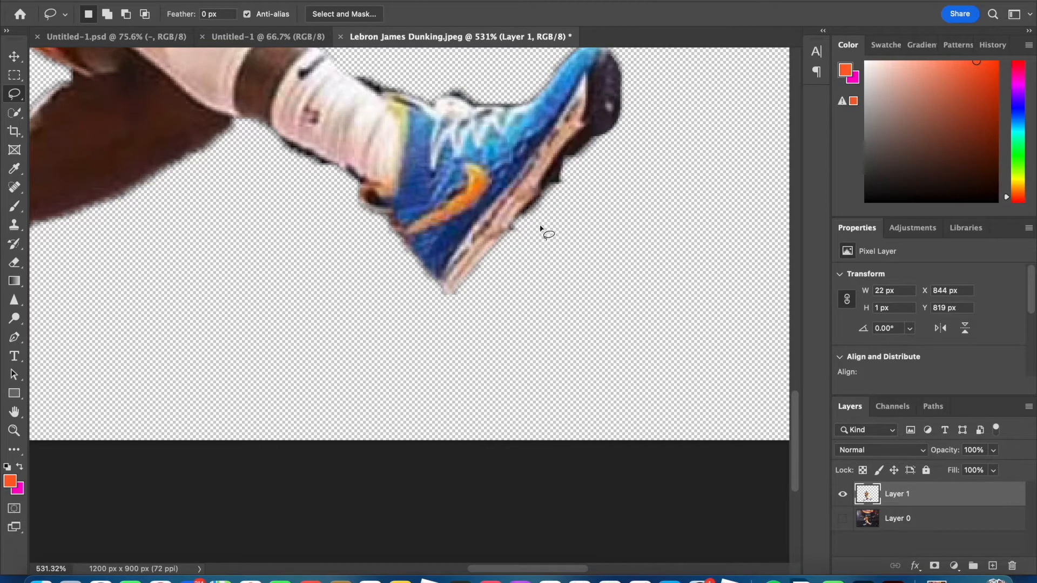
Examine the edges of the player cutout from the shoes up to the shoulders for leftover background
scroll(540, 228, down, 3)
scroll(529, 266, left, 8)
scroll(319, 294, up, 8)
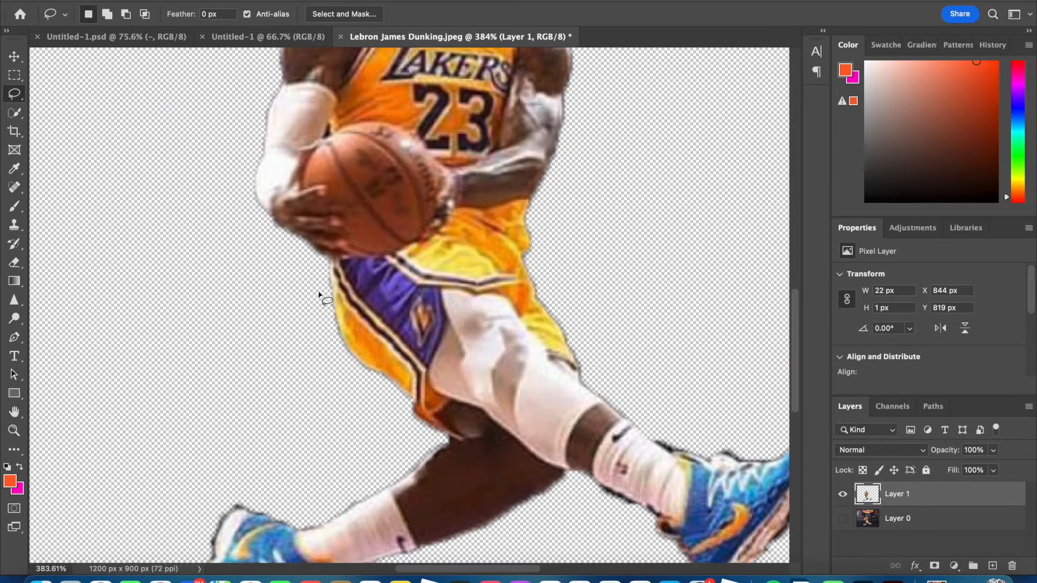
scroll(463, 244, up, 5)
scroll(463, 243, down, 5)
scroll(435, 336, right, 1)
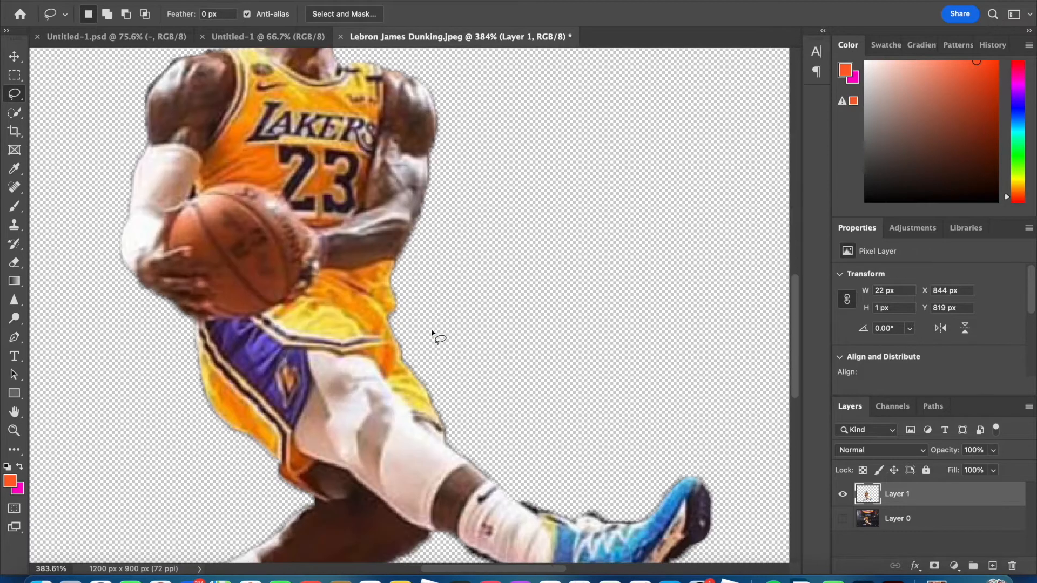
scroll(435, 336, down, 3)
scroll(433, 332, down, 5)
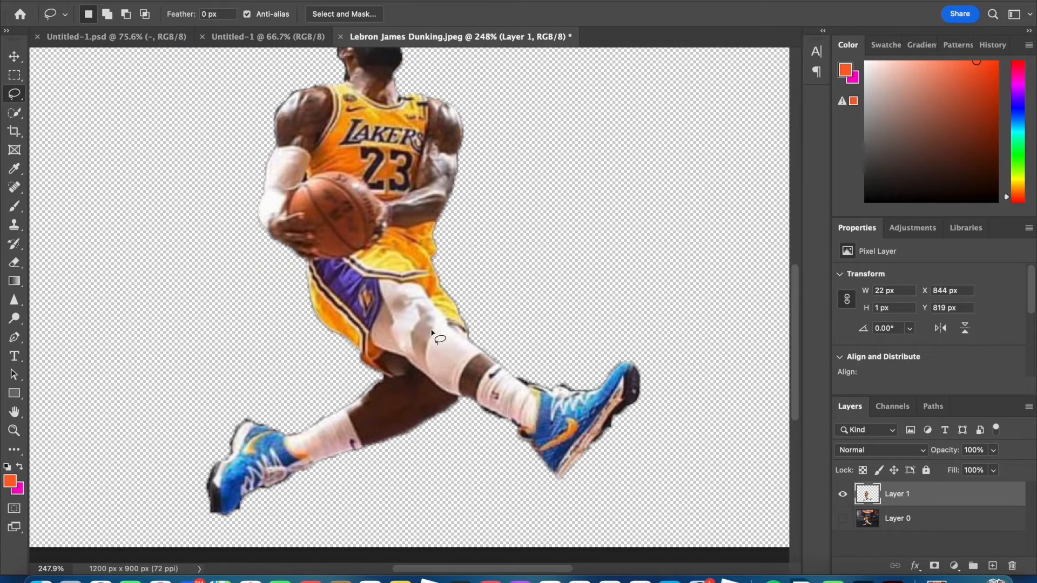
scroll(432, 332, down, 1)
scroll(132, 125, down, 3)
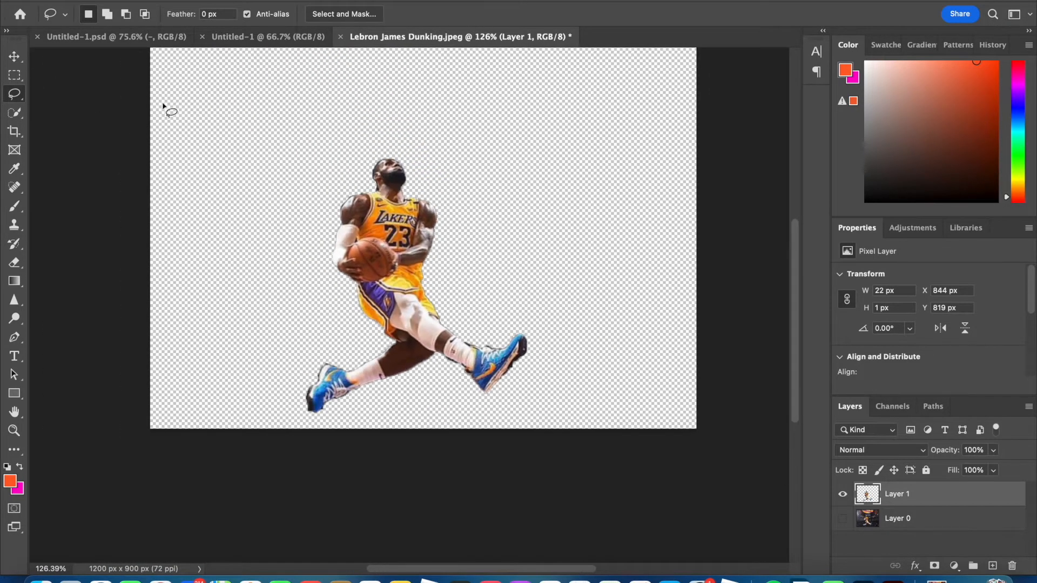
Move the player cutout on Layer 1 up by about 200 px and slightly to the right
click(13, 55)
drag(393, 256, 406, 189)
scroll(428, 165, down, 3)
click(517, 346)
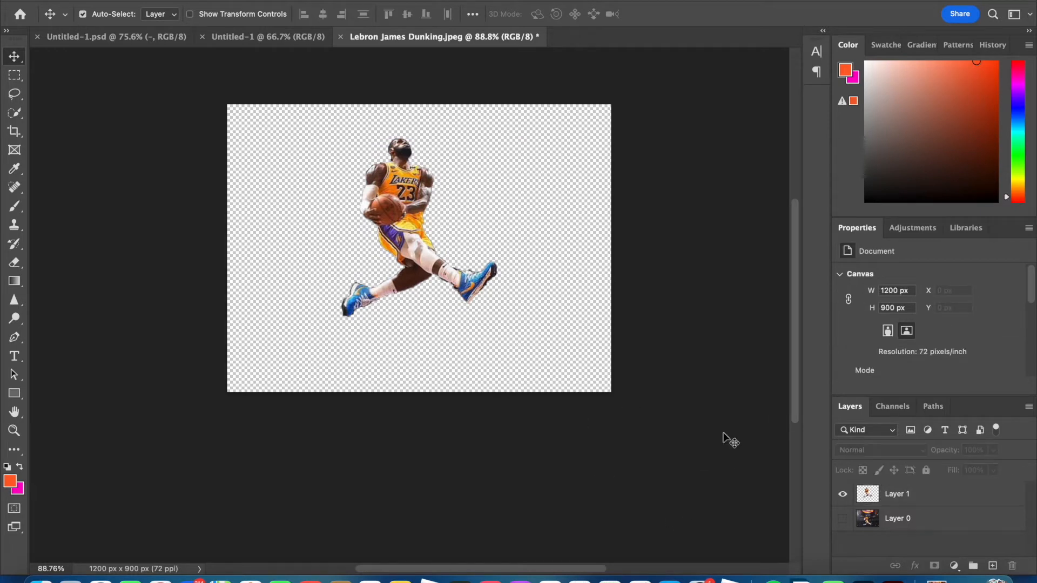
Add a layer above Layer 1 and draw an orange rectangle of about 1313 × 952 px covering the whole canvas
click(893, 504)
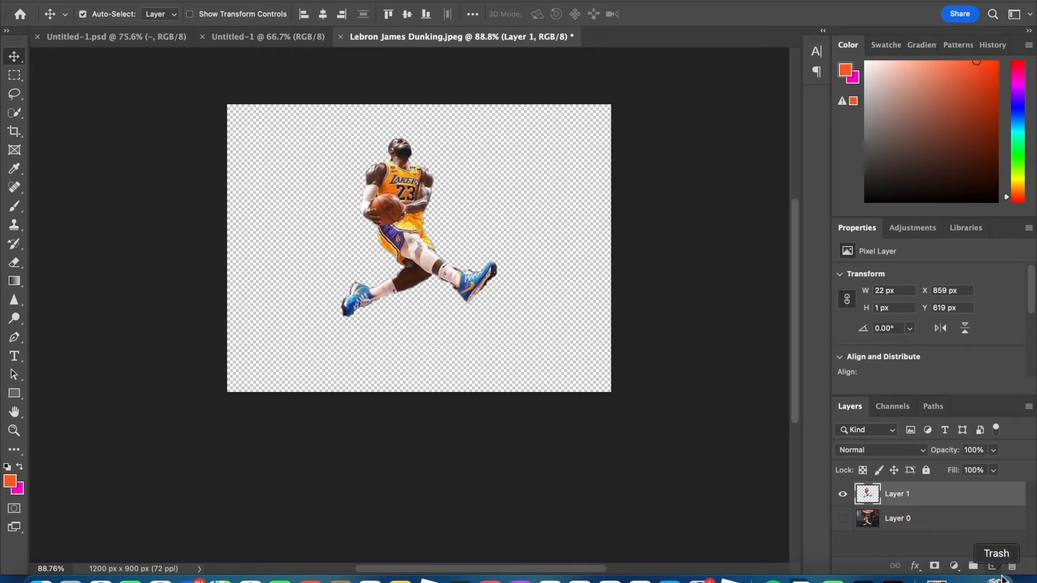
click(994, 566)
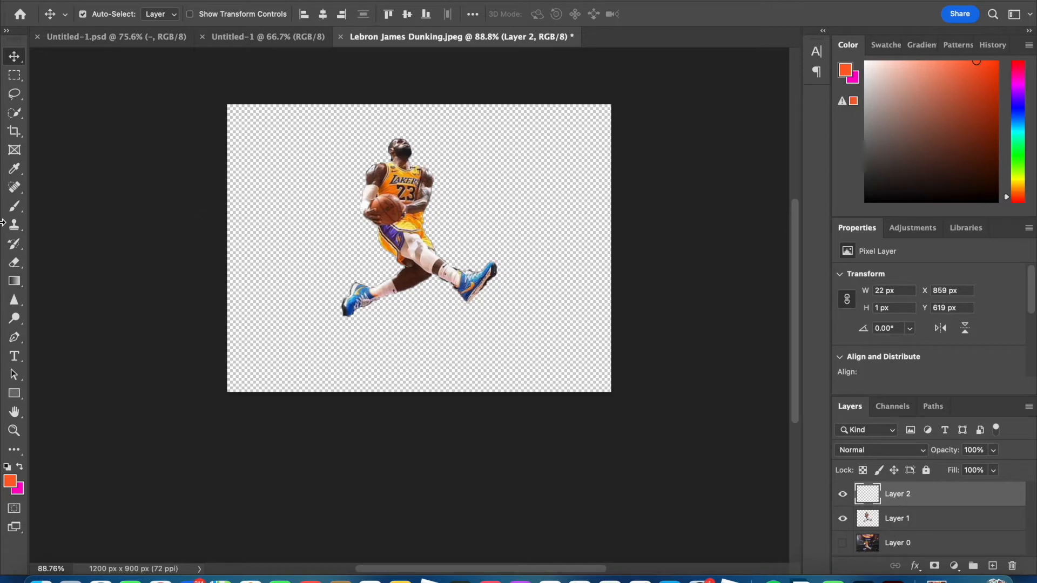
click(14, 393)
drag(217, 103, 638, 408)
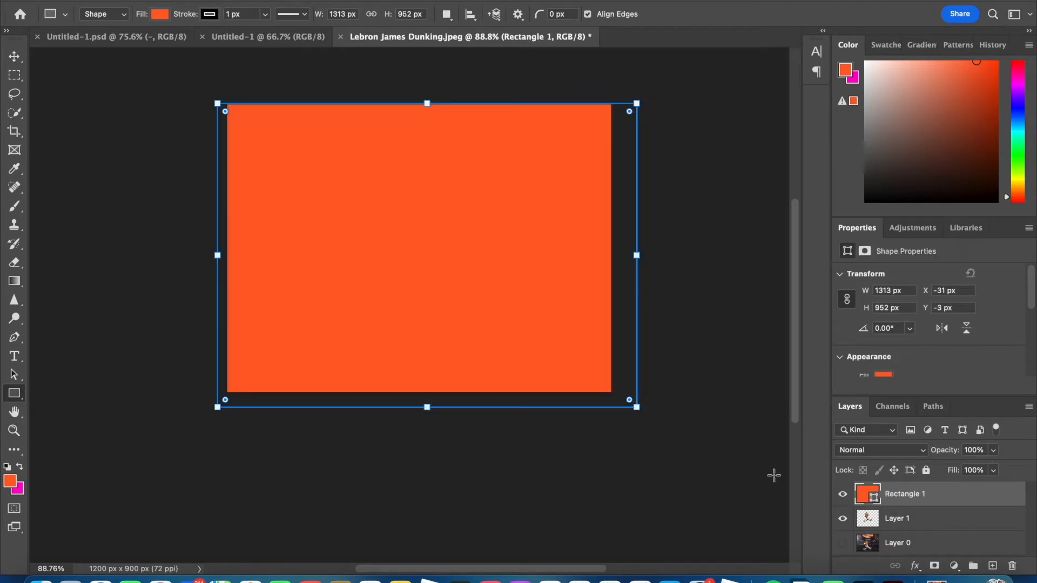
click(14, 56)
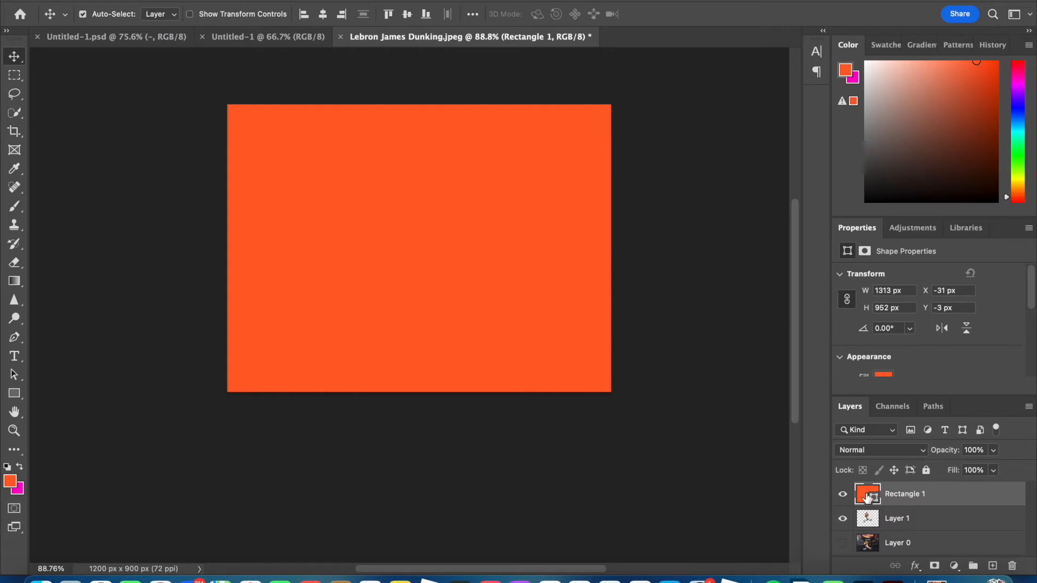
Place the orange rectangle beneath Layer 1 and shift the player cutout slightly up and right
drag(867, 496, 865, 530)
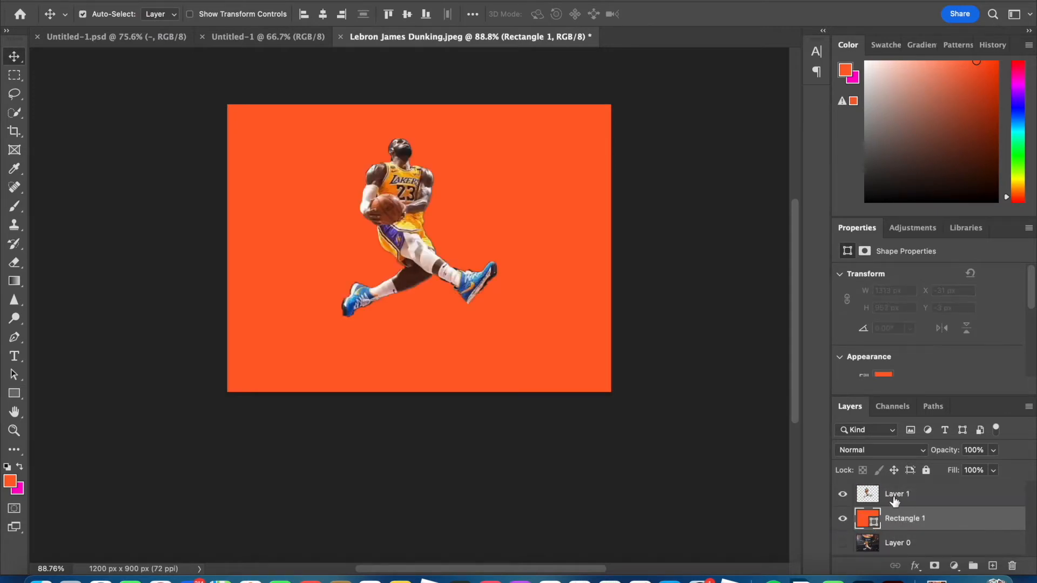
mouse_move(402, 220)
mouse_down()
mouse_move(397, 246)
mouse_move(416, 200)
mouse_move(408, 212)
mouse_up()
Try to adjust the color of the orange Rectangle 1 layer with Hue/Saturation
click(903, 525)
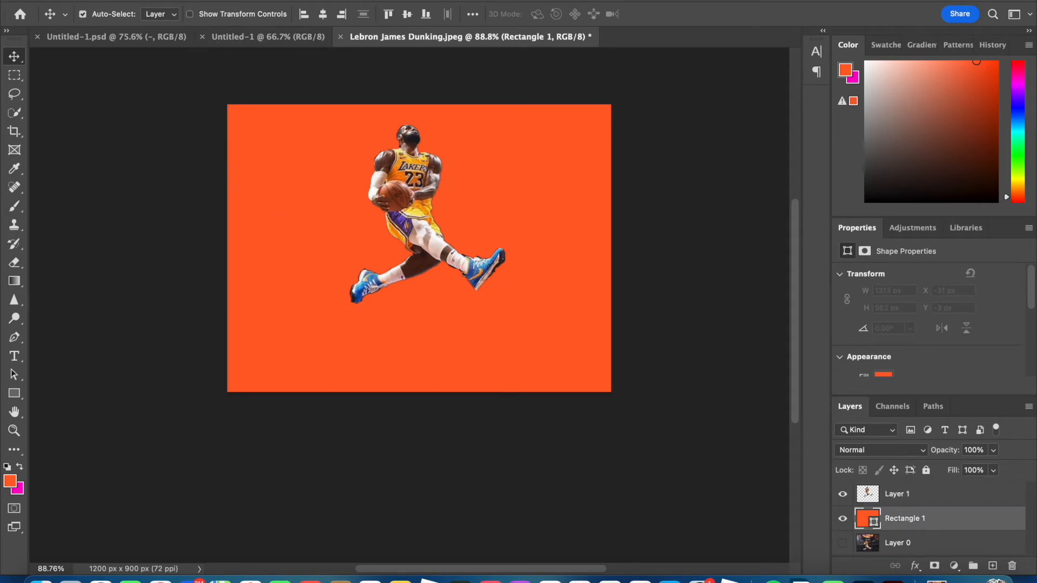
click(141, 1)
click(57, 180)
click(140, 1)
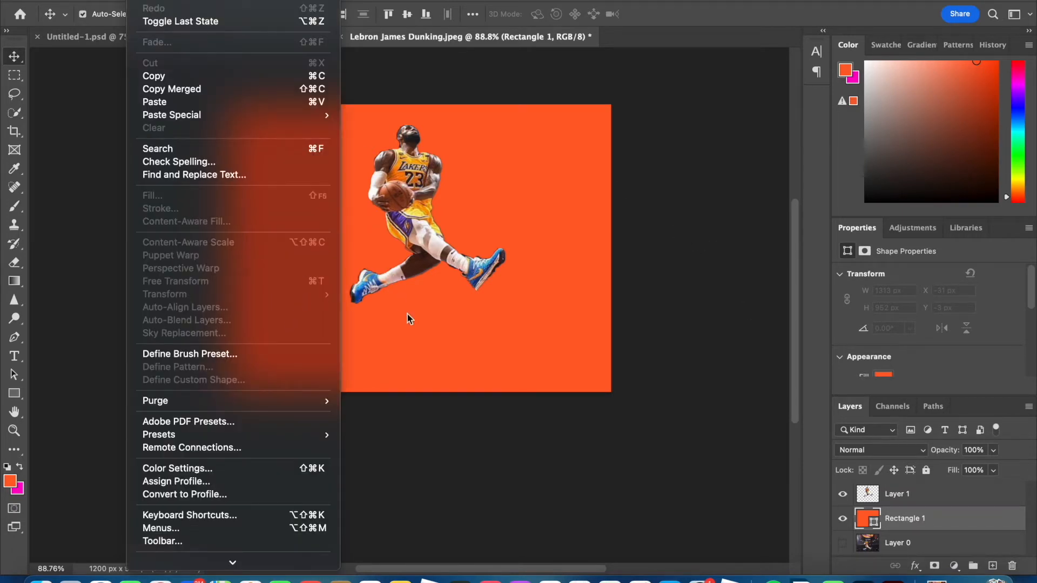
click(430, 344)
drag(491, 358, 496, 351)
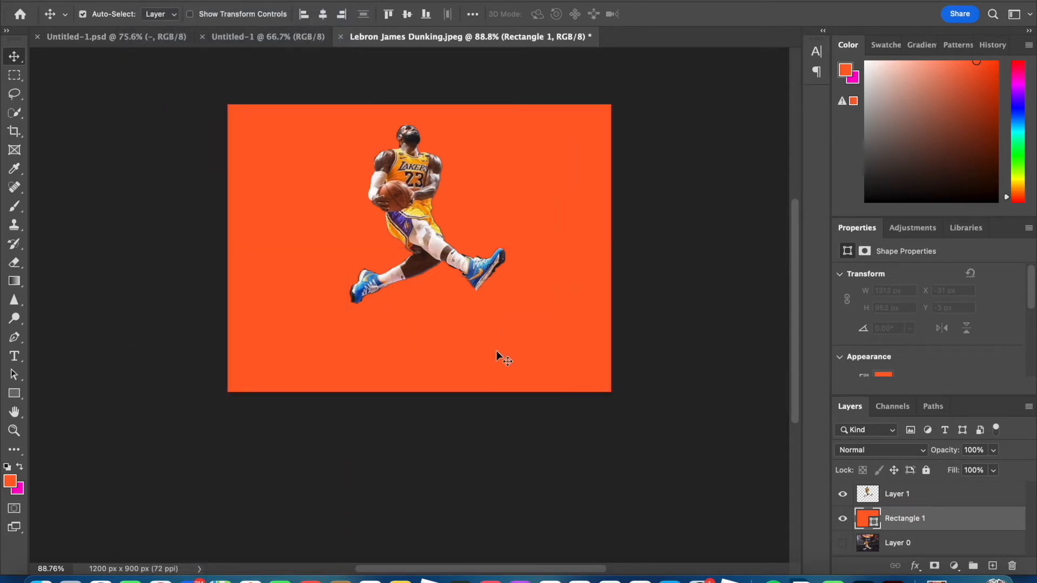
key(super+x)
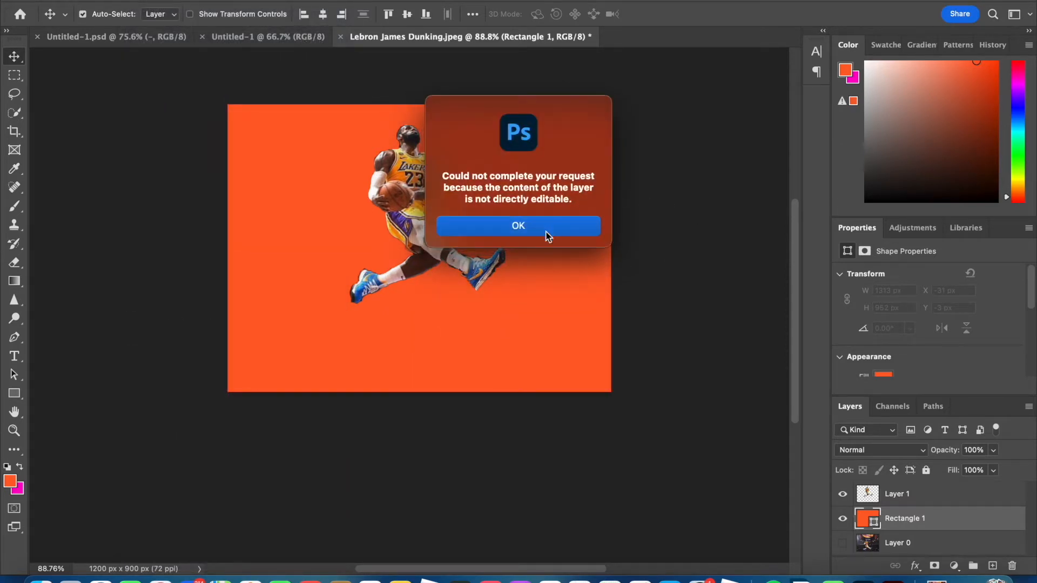
click(548, 230)
click(842, 520)
click(842, 520)
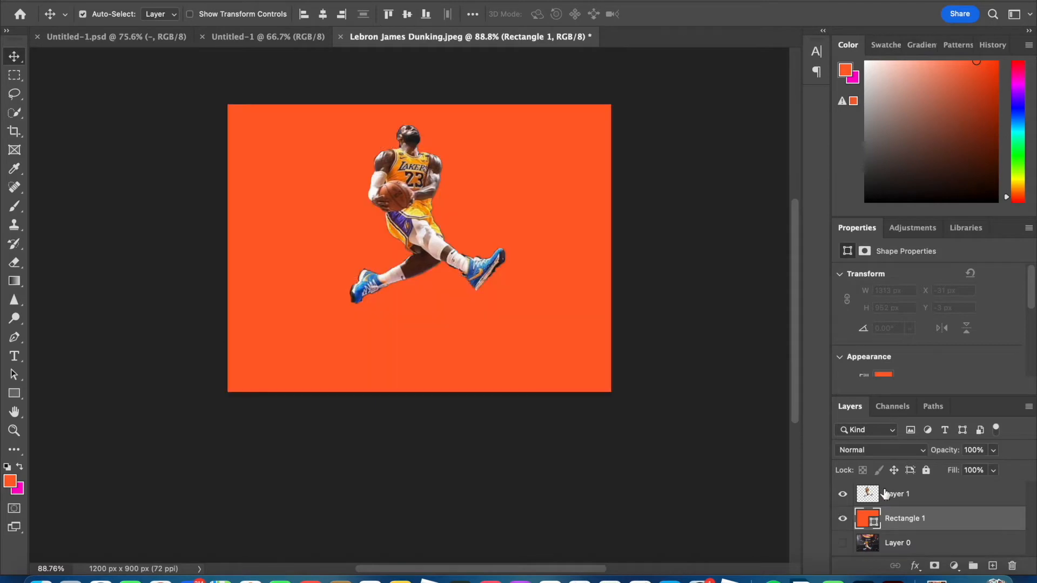
click(142, 0)
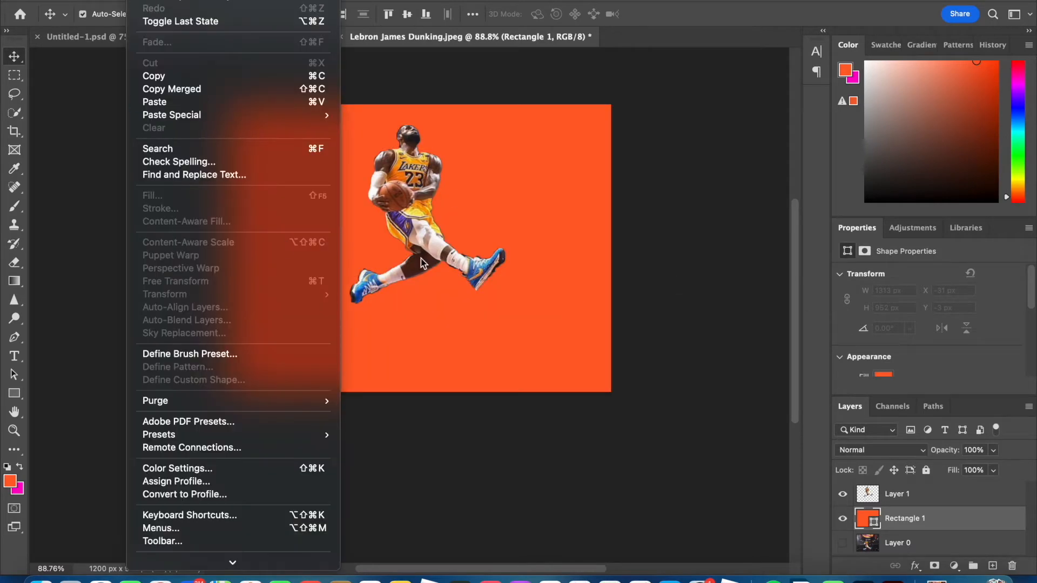
click(120, 111)
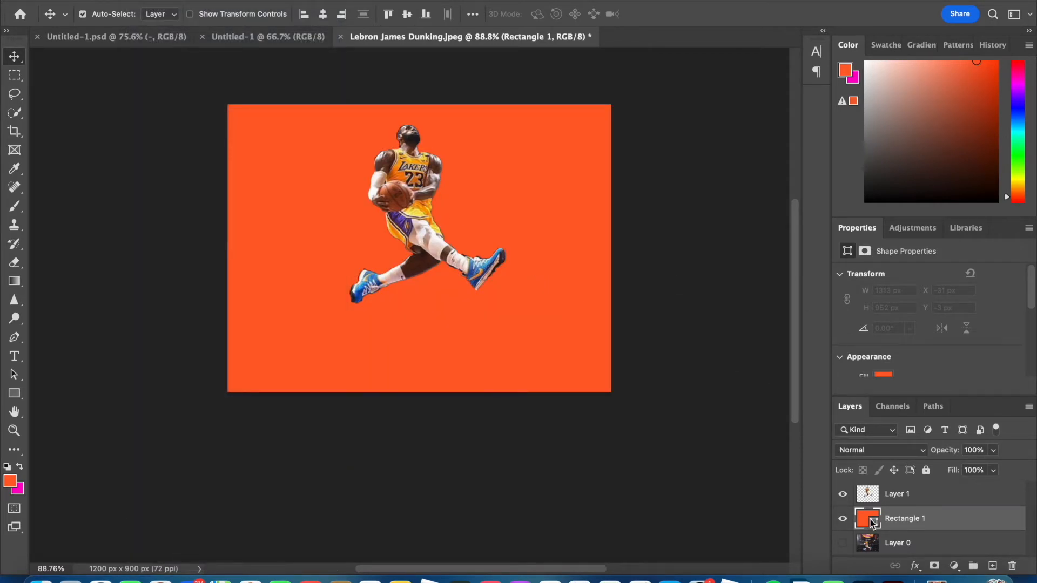
key(super+u)
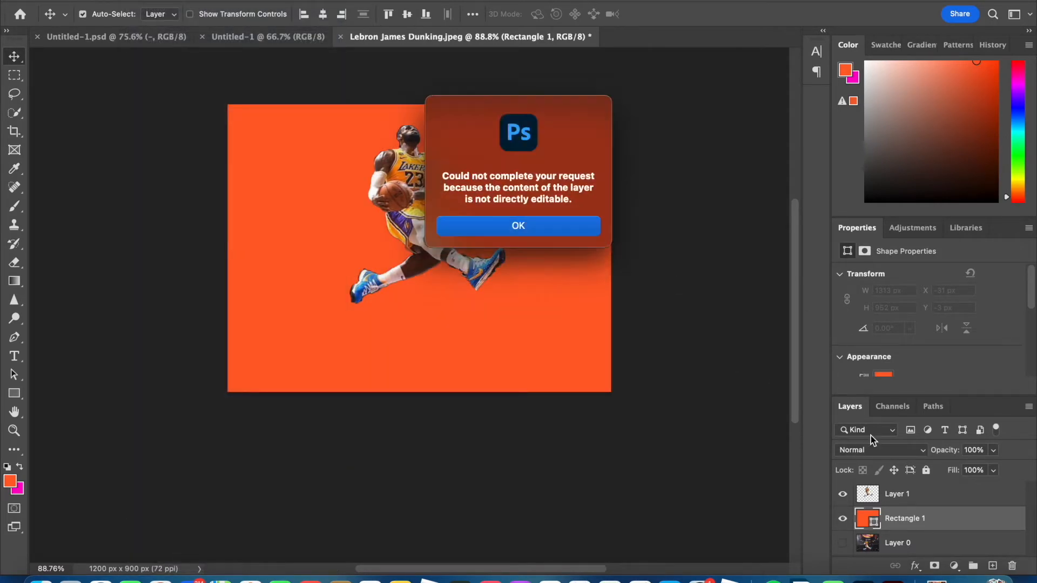
click(571, 233)
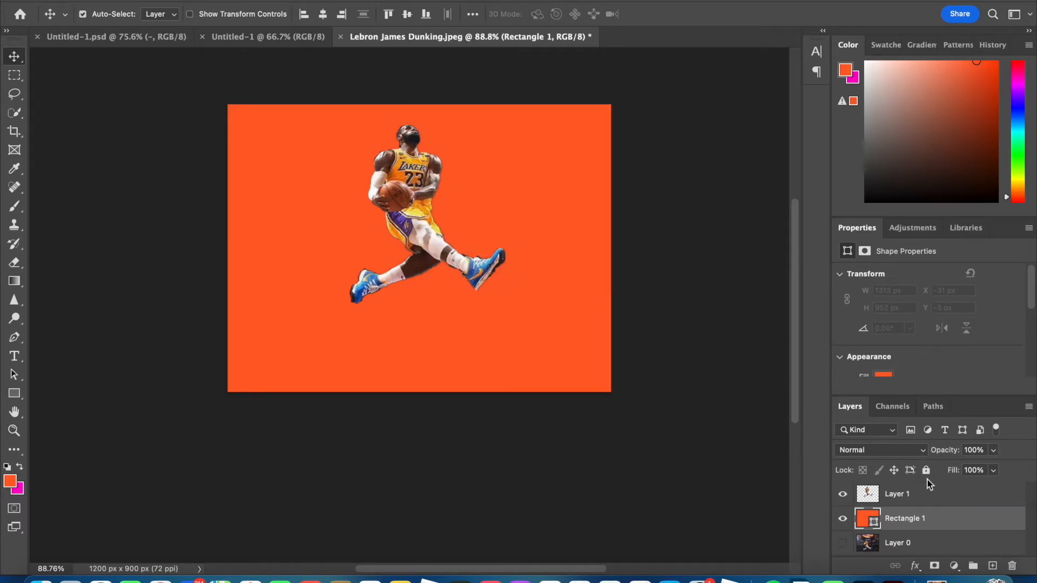
click(925, 496)
click(446, 239)
click(396, 174)
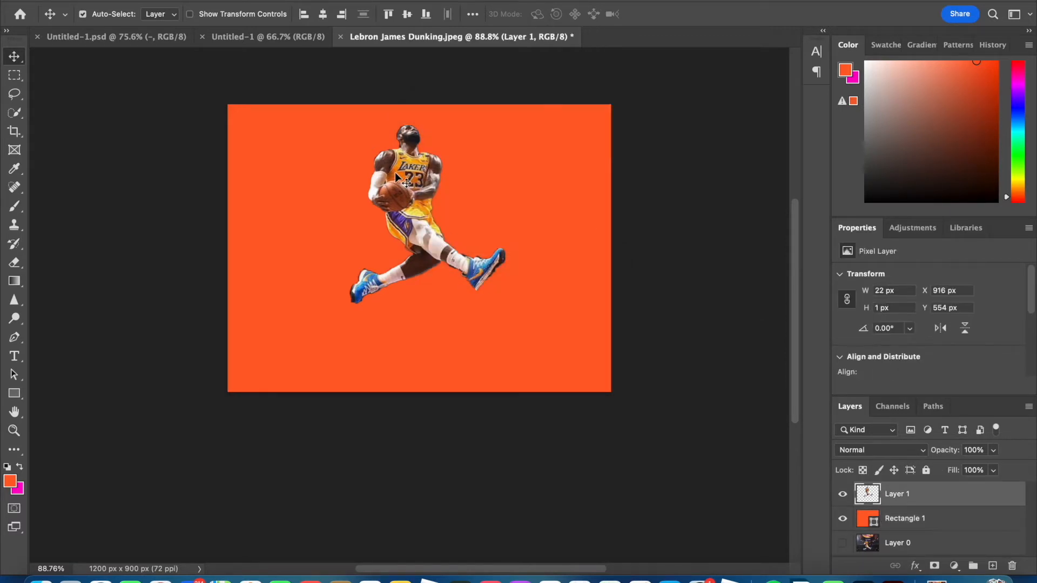
click(138, 1)
mouse_move(231, 296)
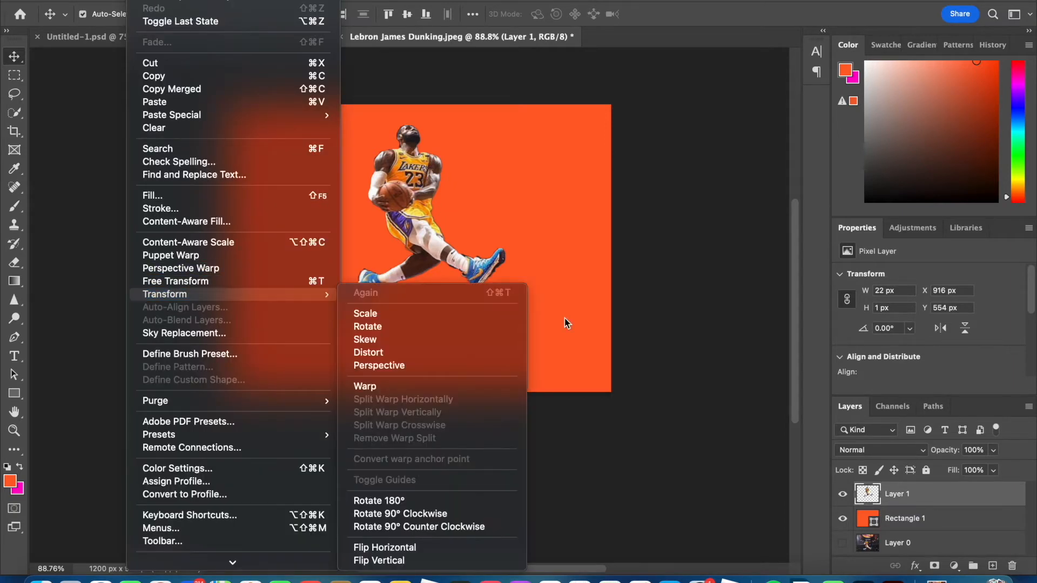
click(573, 226)
click(897, 519)
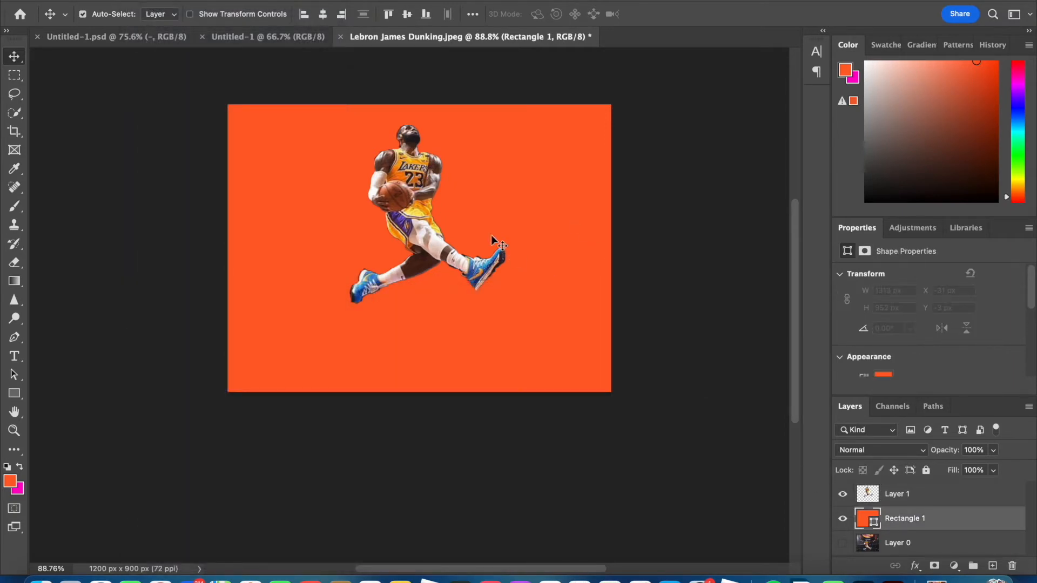
click(111, 1)
mouse_move(139, 1)
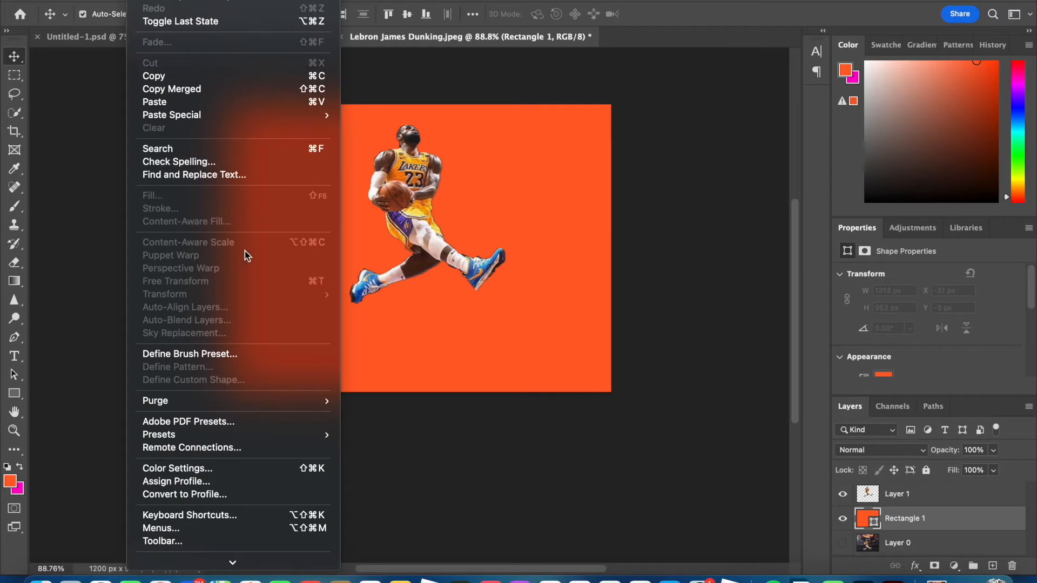
click(506, 340)
mouse_move(537, 368)
mouse_down()
mouse_move(546, 383)
mouse_move(522, 371)
mouse_move(529, 365)
mouse_up()
scroll(893, 349, down, 3)
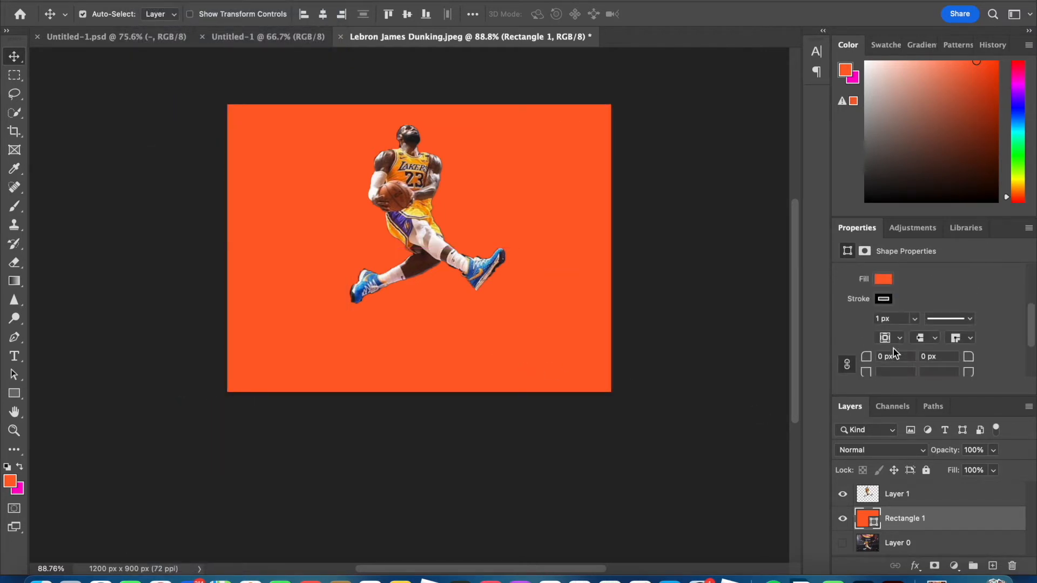
click(11, 481)
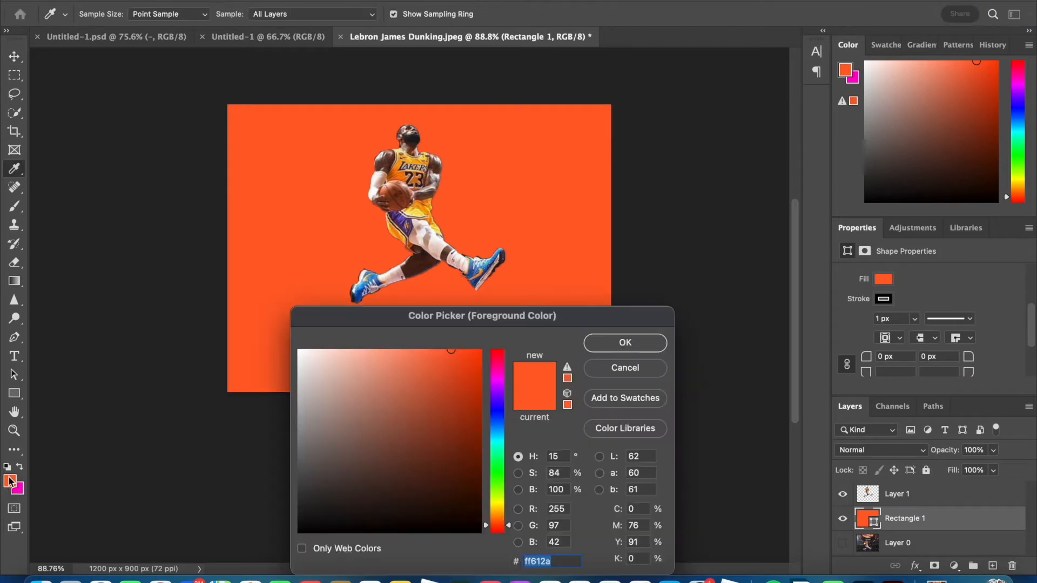
drag(309, 358, 296, 351)
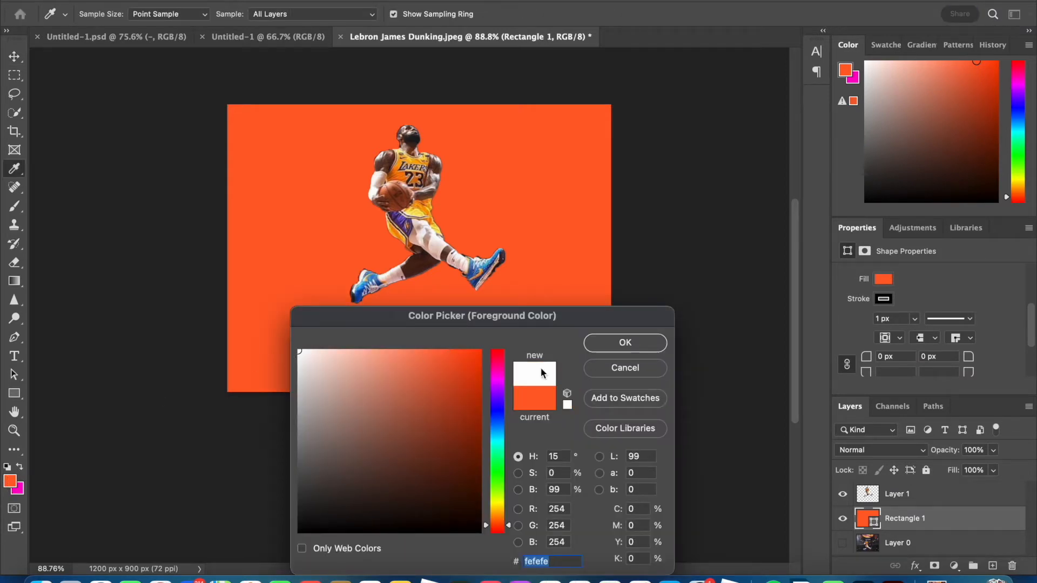
click(627, 369)
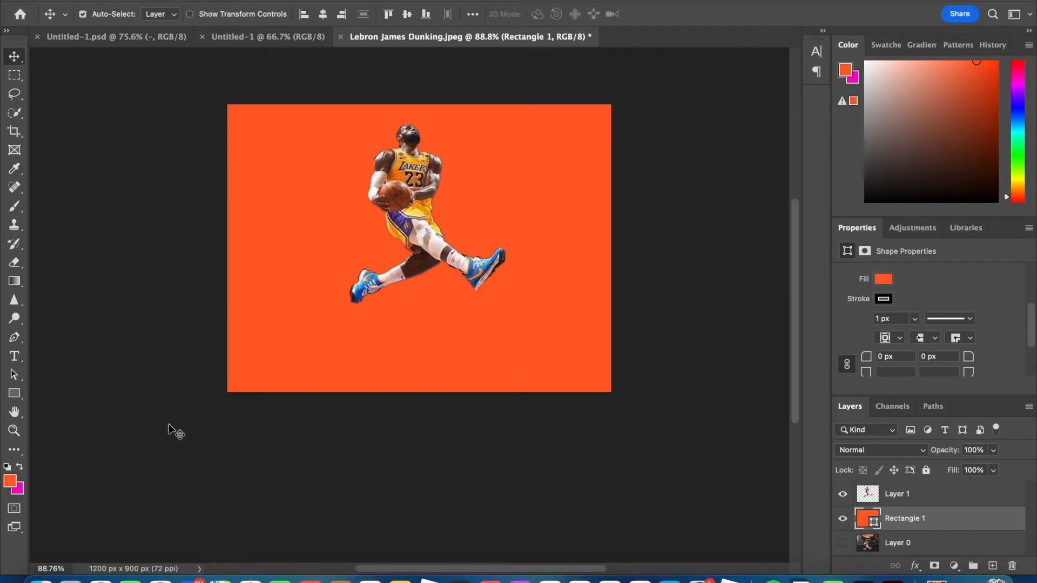
Set the foreground color to white
click(9, 482)
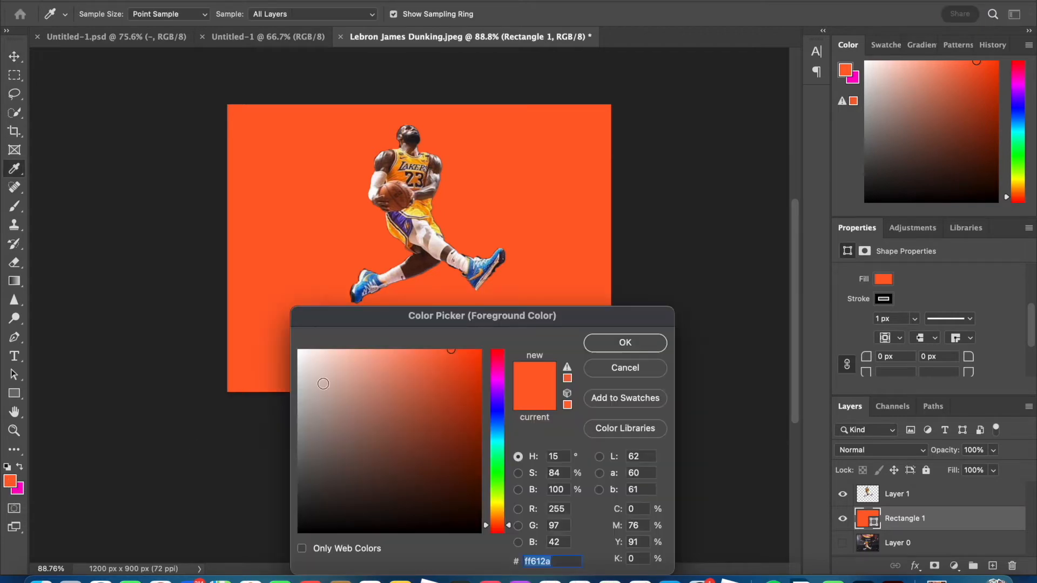
drag(318, 390, 266, 342)
click(642, 353)
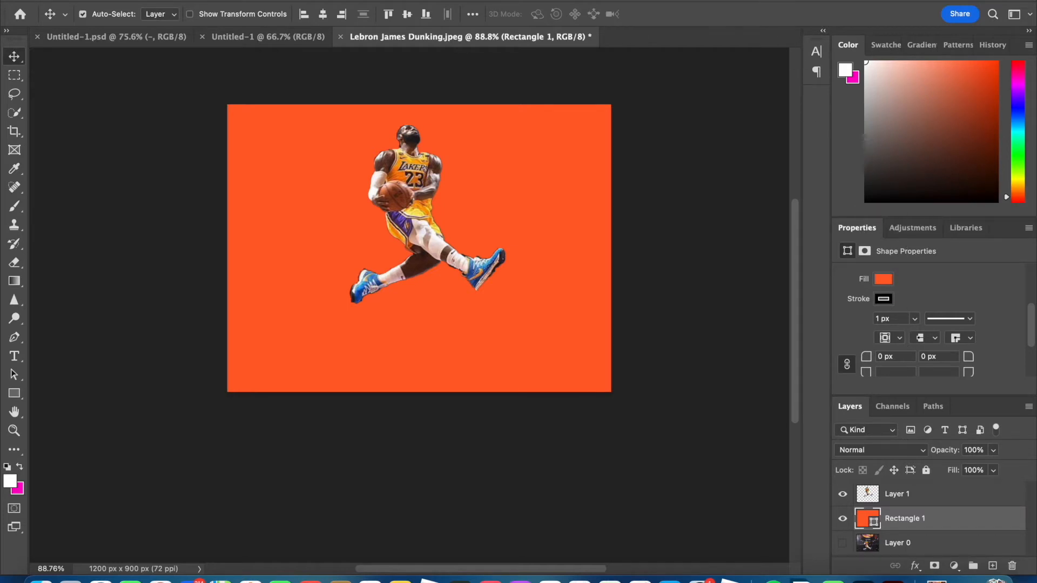
Change Rectangle 1's fill to white and shift the player cutout slightly to the right
click(474, 0)
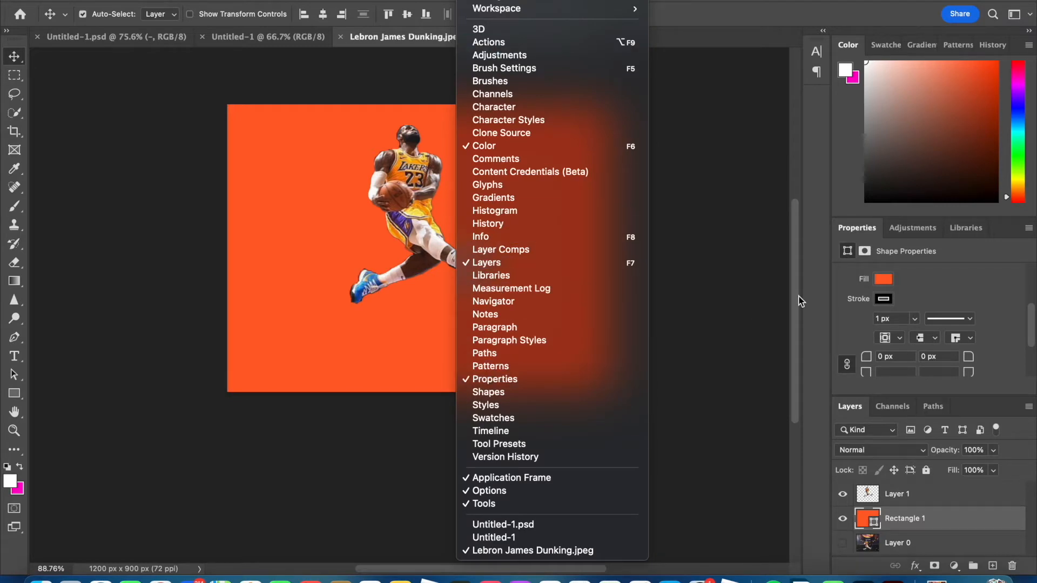
click(864, 218)
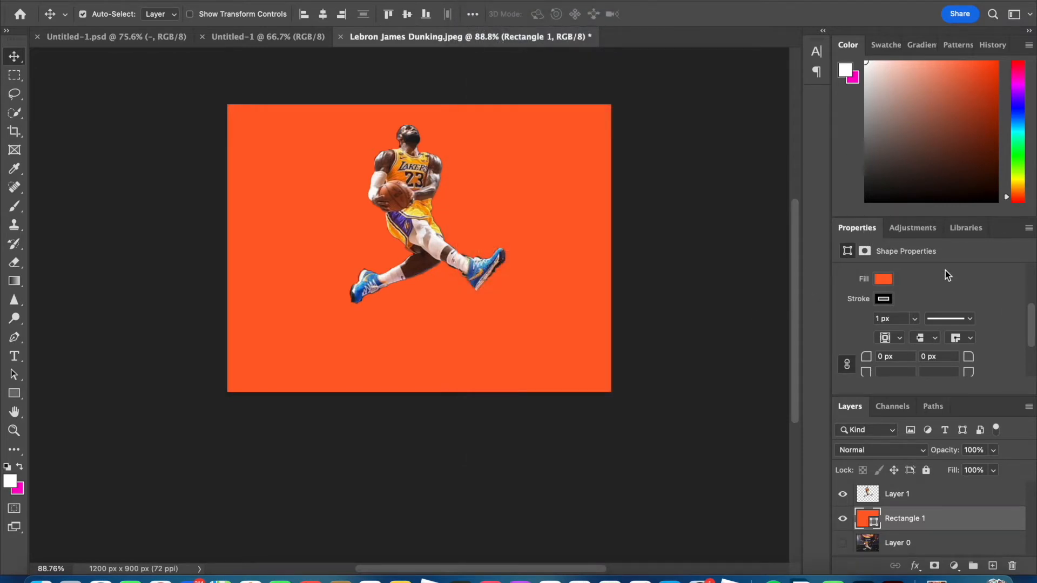
click(884, 280)
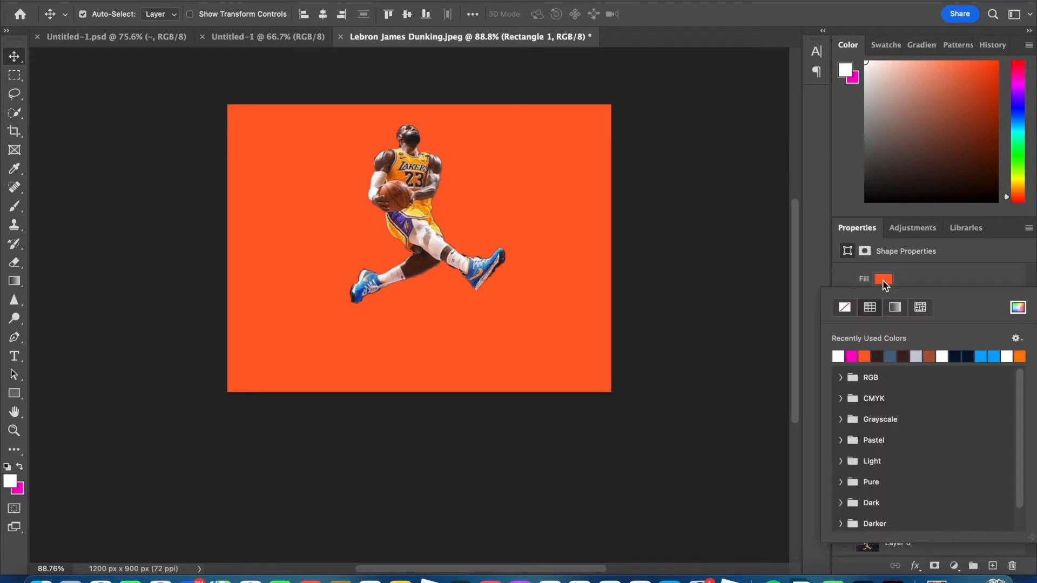
click(840, 356)
click(471, 177)
mouse_move(420, 203)
mouse_down()
mouse_move(449, 211)
mouse_move(432, 228)
mouse_move(427, 202)
mouse_up()
Open the image Lebron James Dribbling.webp from the Downloads folder
click(140, 1)
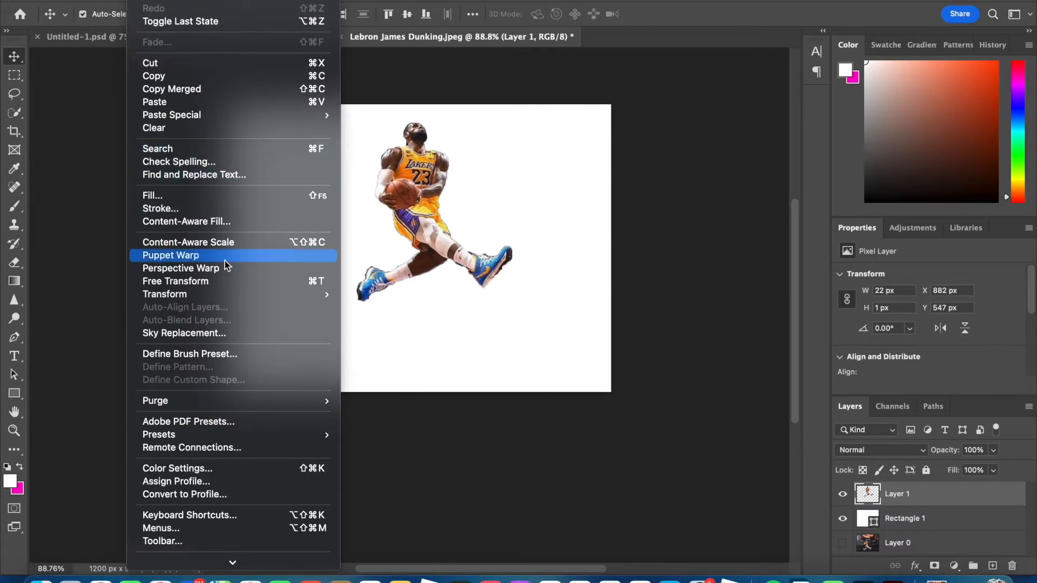
mouse_move(189, 298)
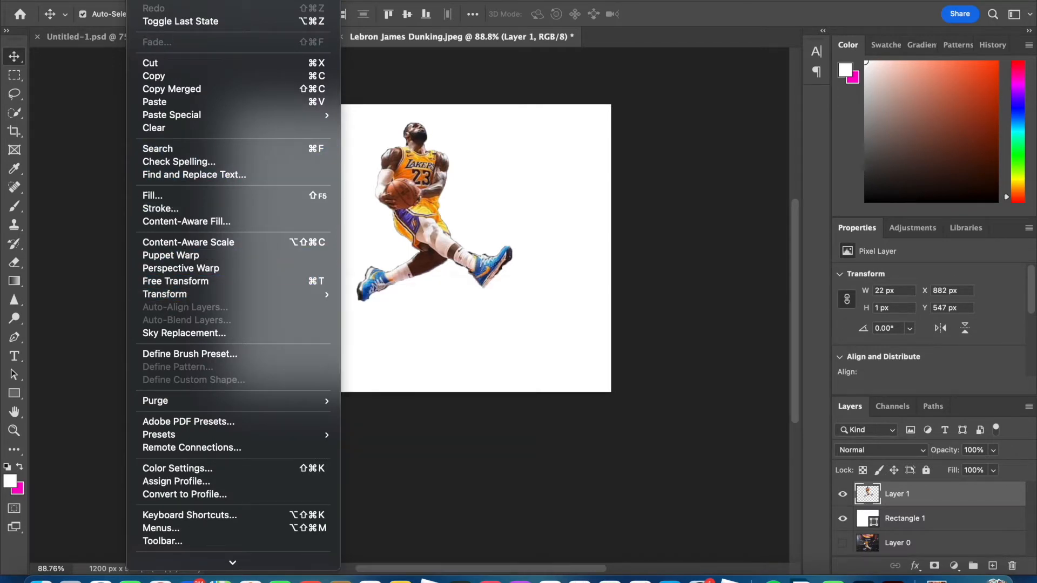
mouse_move(111, 1)
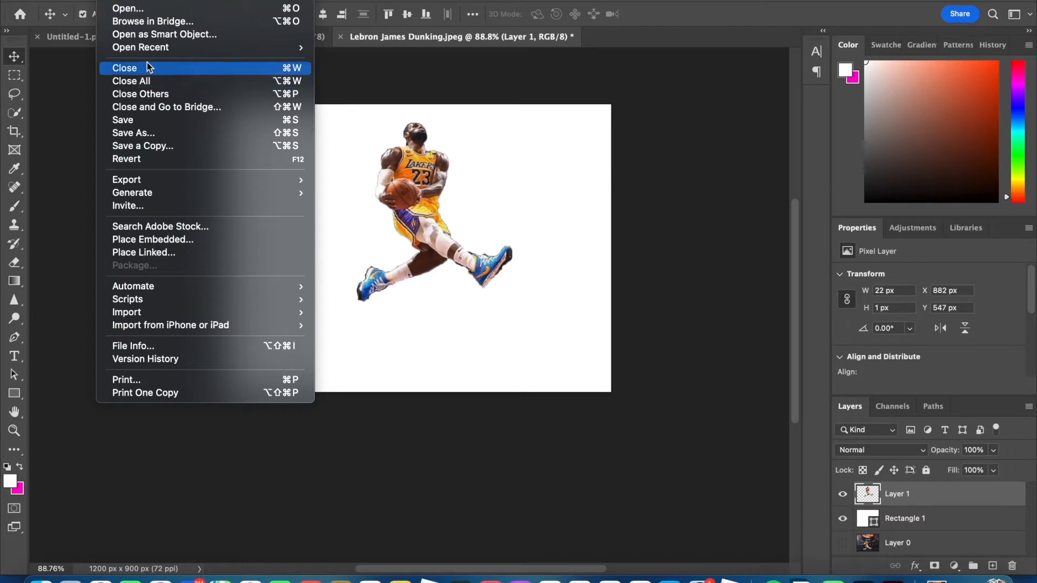
click(140, 10)
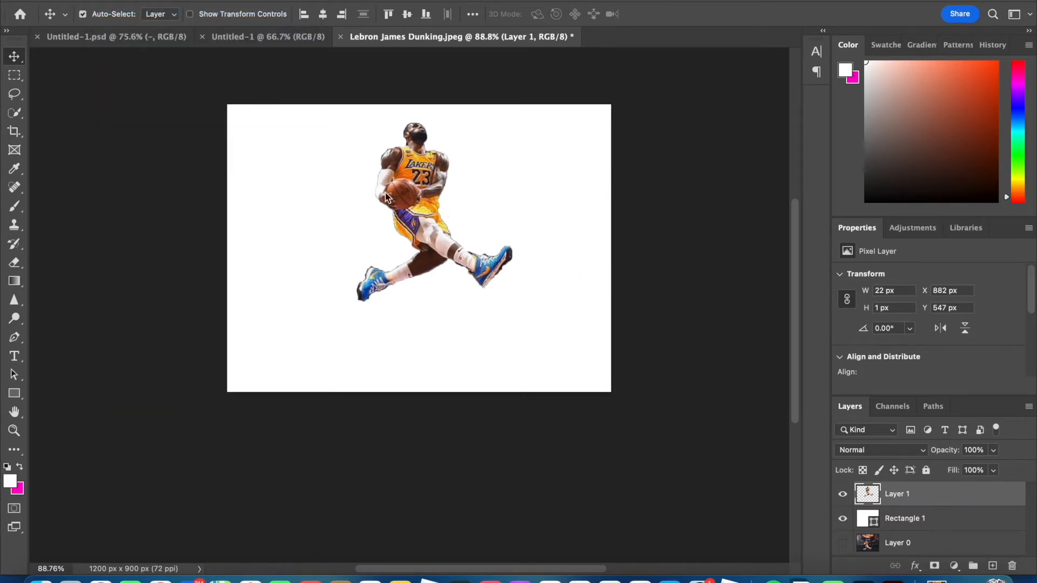
click(400, 162)
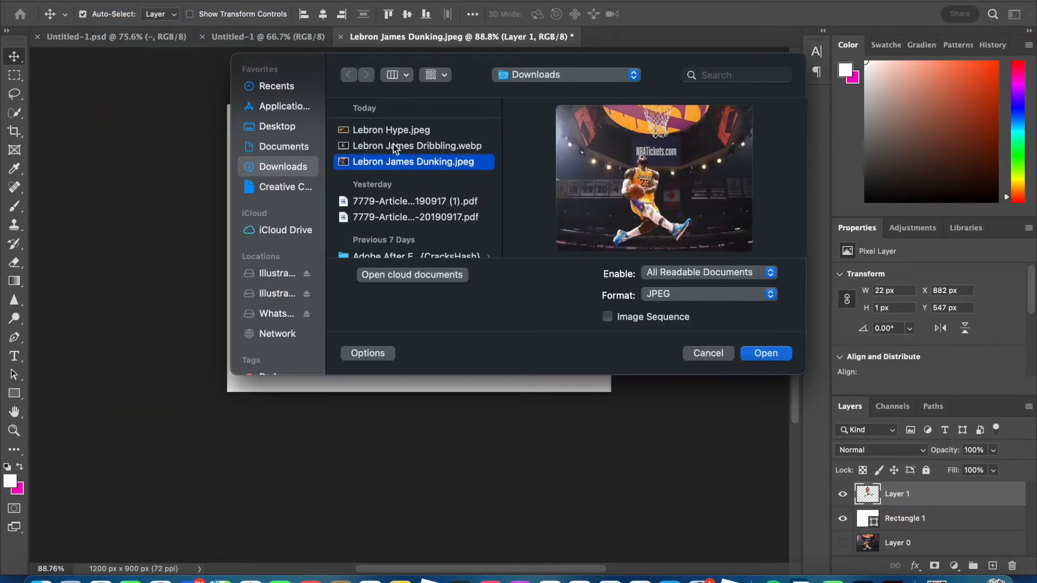
click(393, 146)
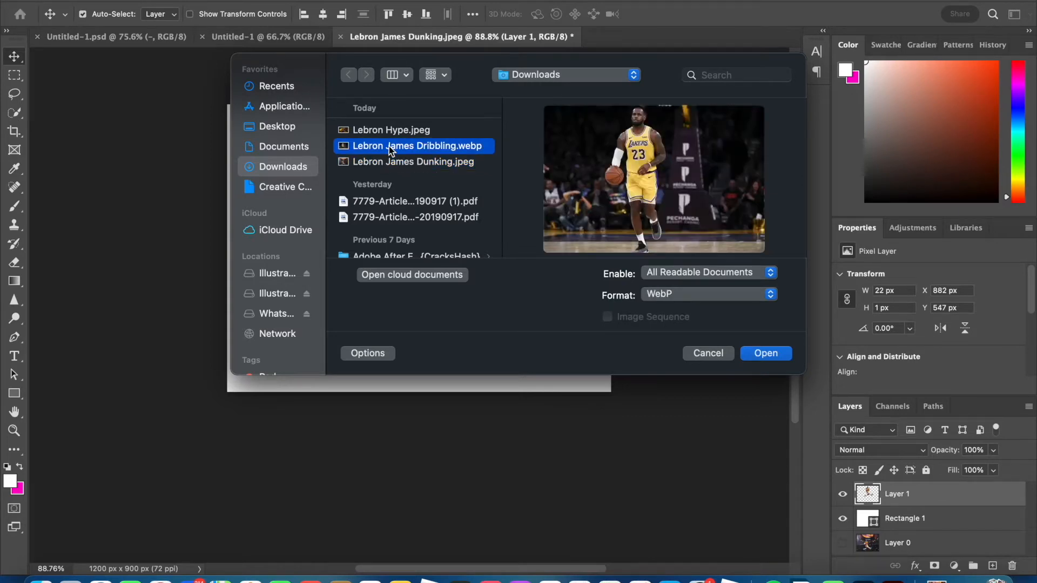
double_click(391, 147)
scroll(360, 273, up, 5)
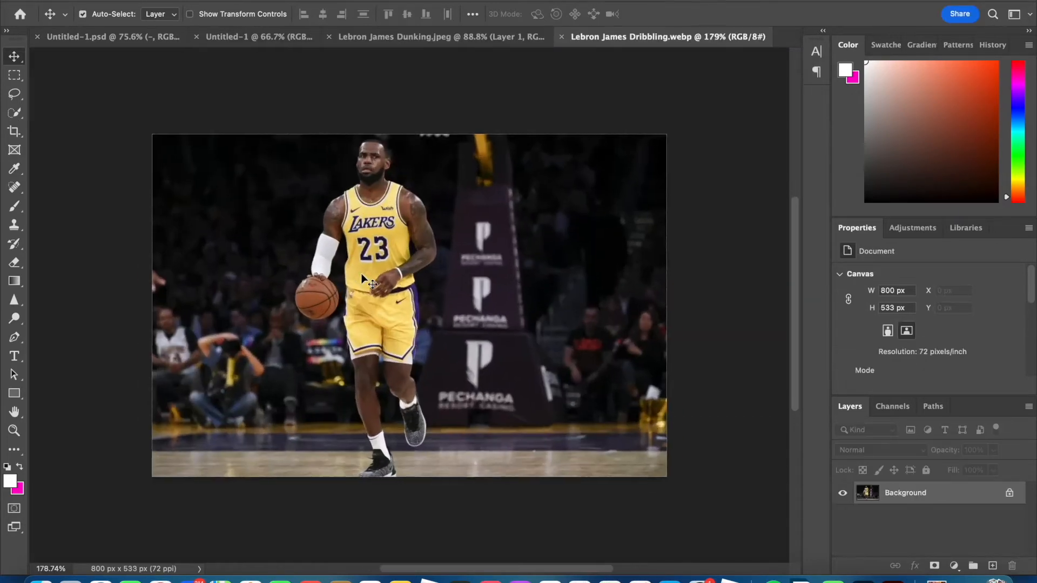
Select the dribbling player and the basketball with the Quick Selection tool
scroll(361, 273, up, 1)
scroll(361, 274, down, 3)
scroll(360, 273, up, 1)
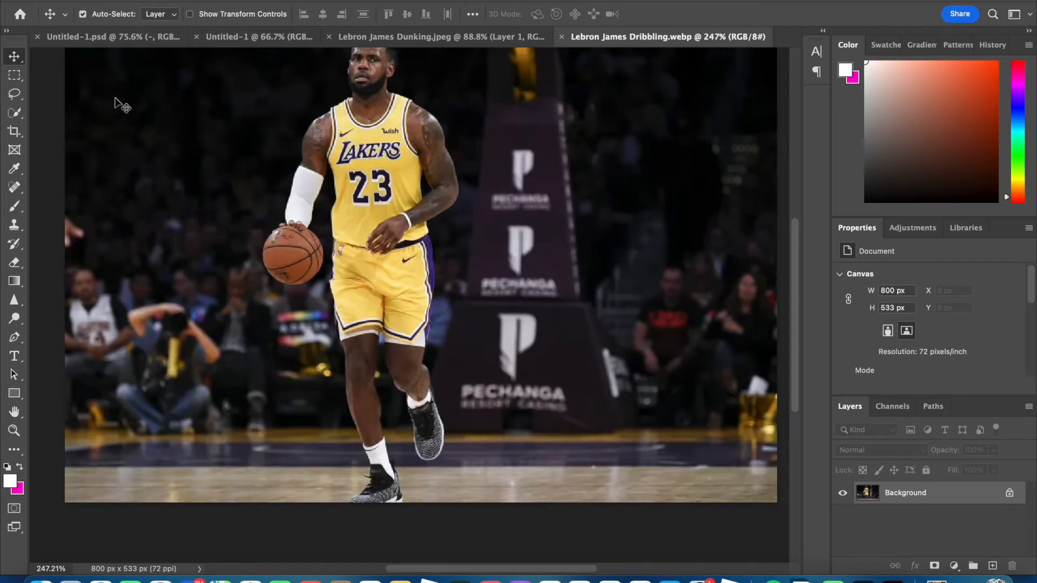
click(15, 112)
right_click(14, 113)
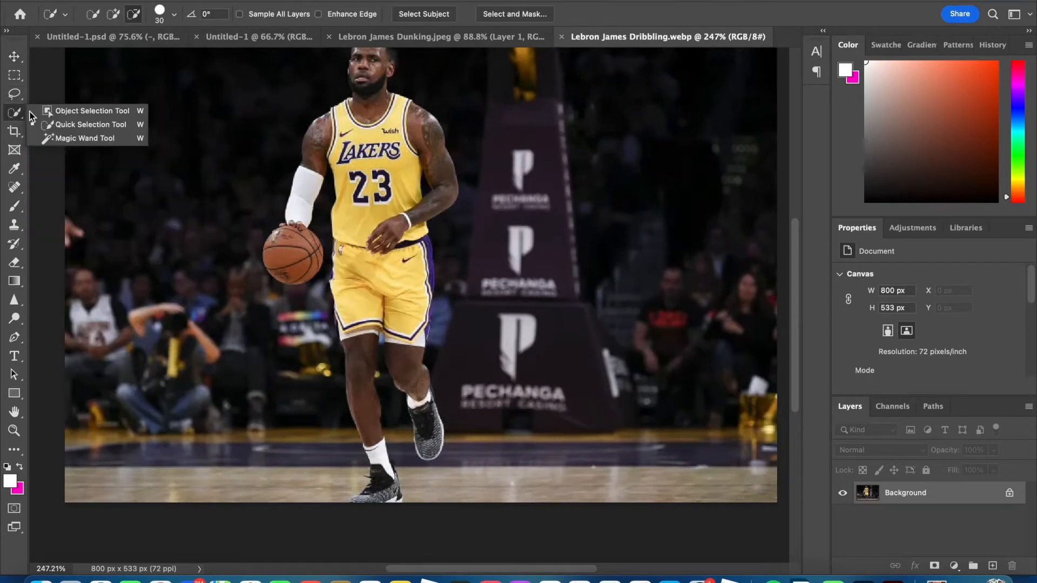
click(62, 126)
scroll(97, 87, up, 1)
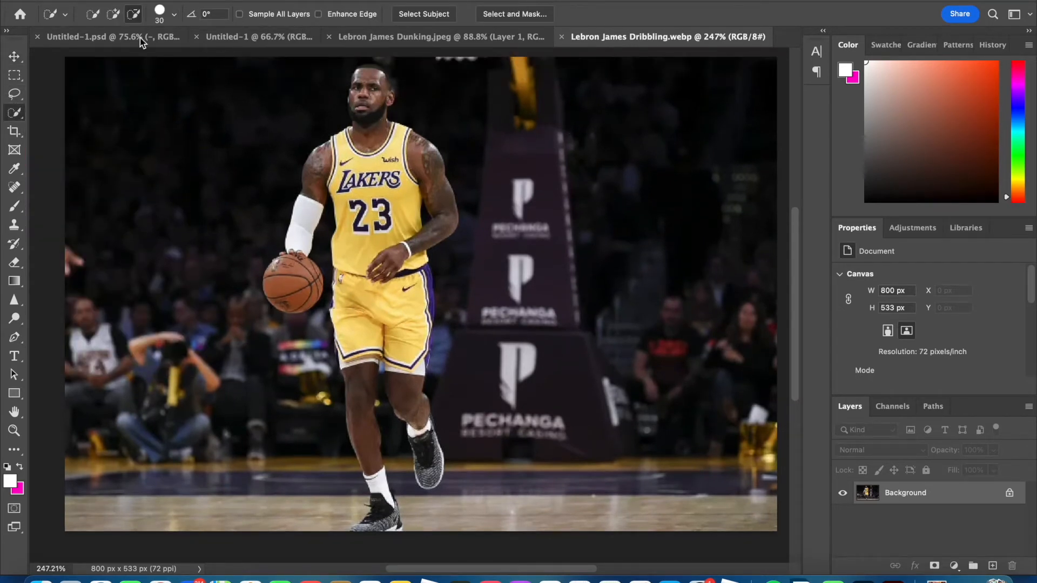
mouse_move(366, 96)
mouse_down()
mouse_move(359, 84)
mouse_move(374, 81)
mouse_move(378, 357)
mouse_move(407, 411)
mouse_move(383, 518)
mouse_move(371, 461)
mouse_up()
mouse_move(300, 278)
mouse_down()
mouse_move(287, 295)
mouse_move(321, 163)
mouse_move(419, 142)
mouse_move(424, 217)
mouse_up()
Set the selection brush size to 10 px and subtract the background between the ball-side arm and the torso
key(super+equal)
click(135, 15)
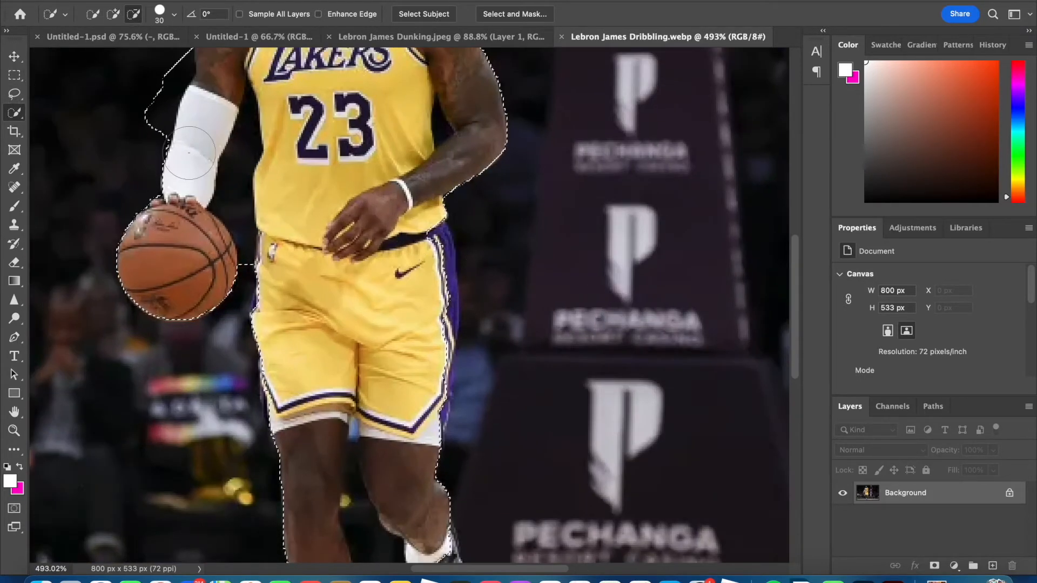
key(super+equal)
scroll(215, 157, left, 5)
click(174, 15)
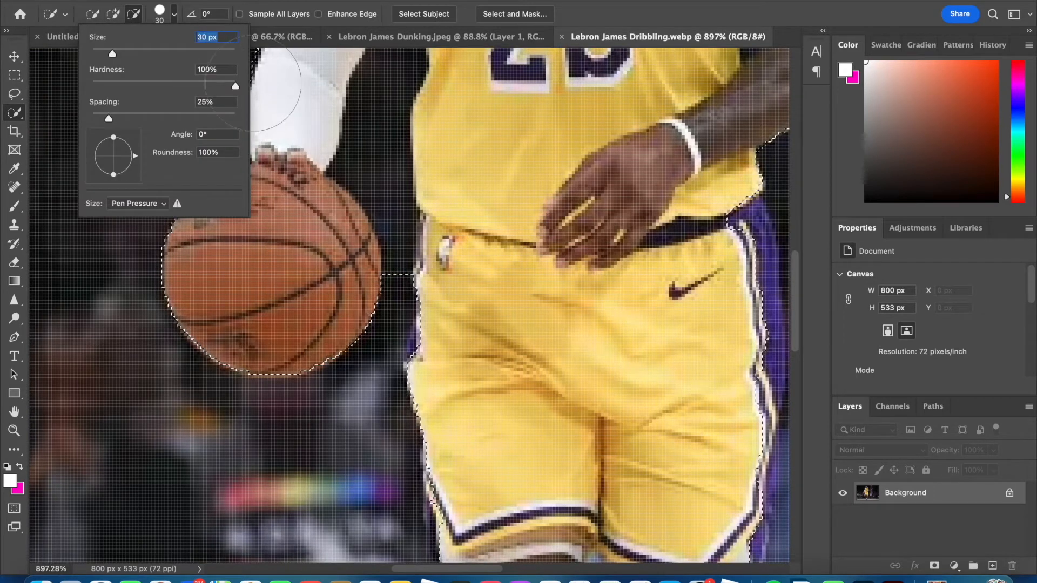
text(10)
key(Return)
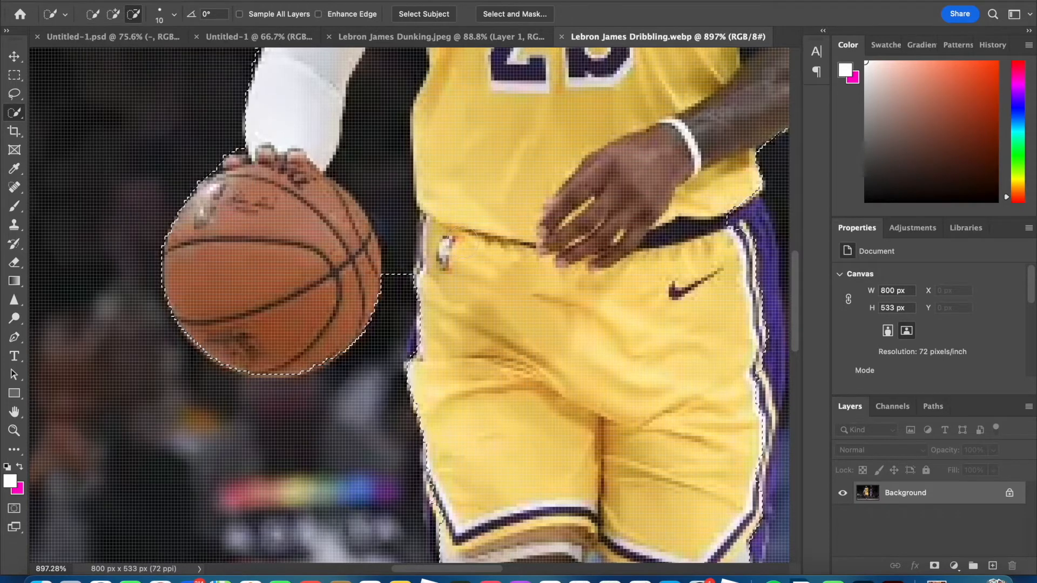
mouse_move(401, 239)
mouse_down()
mouse_move(382, 185)
mouse_move(396, 206)
mouse_move(403, 270)
mouse_move(464, 227)
mouse_move(360, 110)
mouse_move(368, 139)
mouse_up()
Subtract the leftover background along the outer edge of the ball-side arm and hand from the selection
scroll(368, 139, up, 5)
mouse_move(237, 178)
mouse_down()
mouse_move(231, 132)
mouse_move(233, 151)
mouse_move(243, 79)
mouse_move(218, 148)
mouse_up()
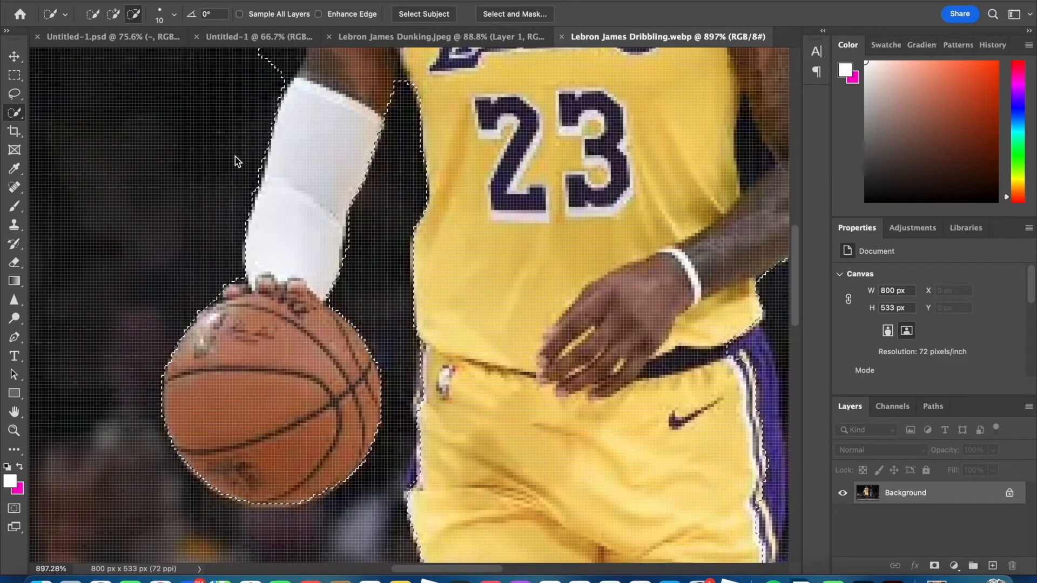
scroll(234, 160, up, 6)
mouse_move(265, 215)
mouse_down()
mouse_move(280, 224)
mouse_move(287, 216)
mouse_move(280, 236)
mouse_move(284, 186)
mouse_up()
scroll(325, 259, down, 10)
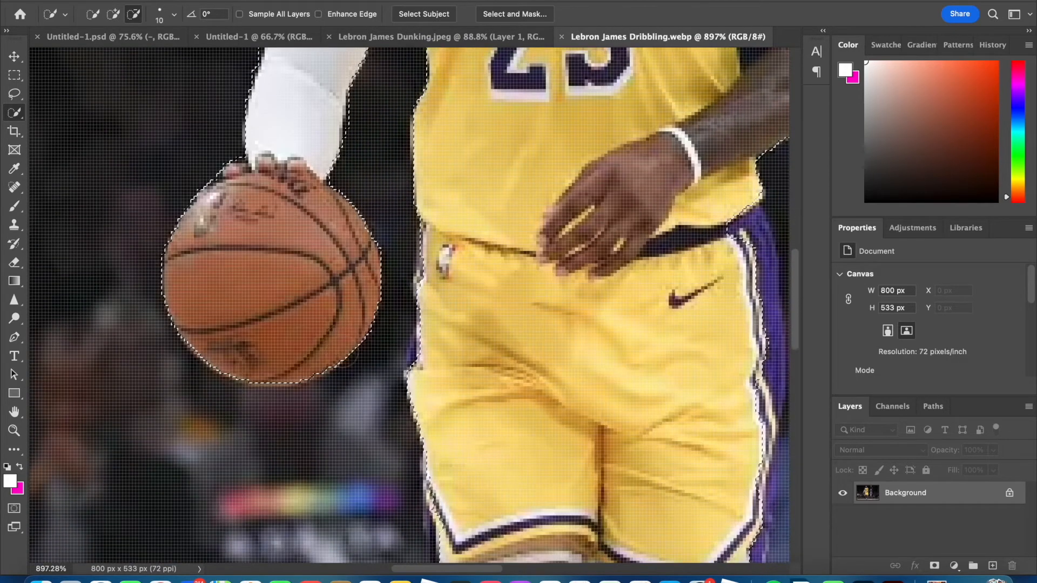
Subtract the floor and dark background between the legs and around the planted shoe from the selection
scroll(253, 219, down, 20)
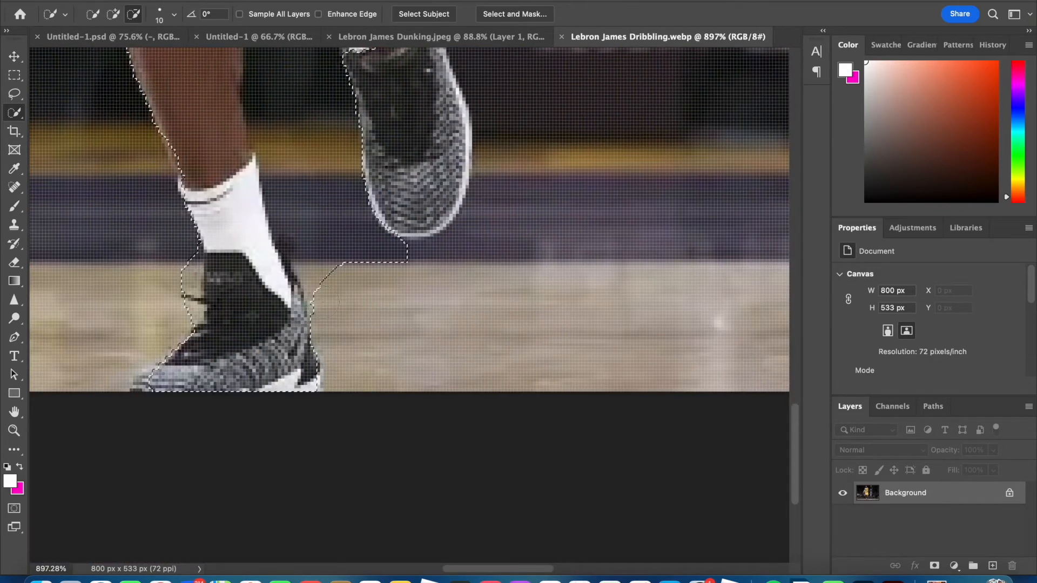
drag(324, 301, 306, 242)
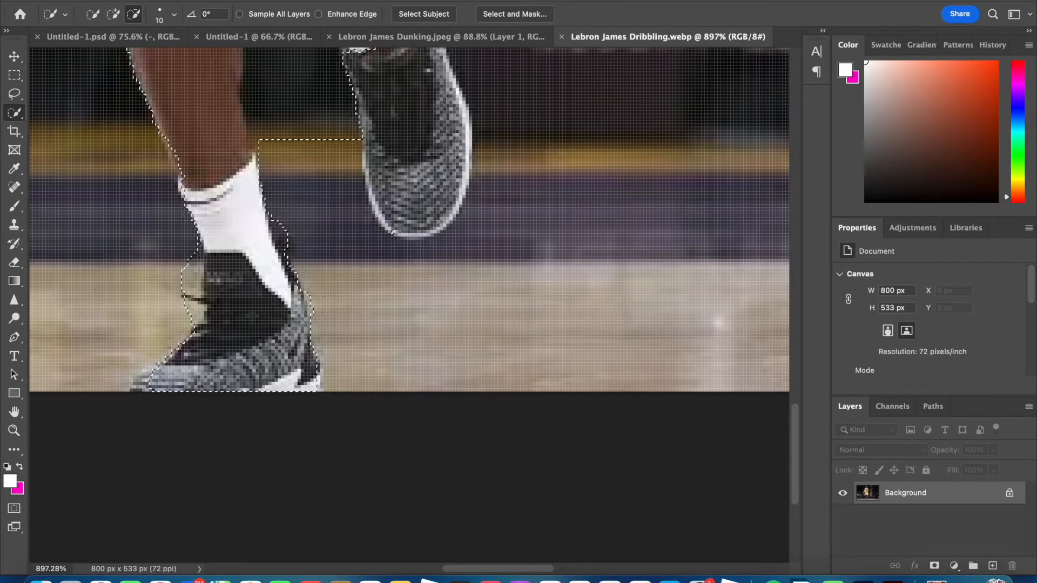
scroll(318, 279, up, 4)
mouse_move(340, 348)
mouse_down()
mouse_move(319, 122)
mouse_move(318, 144)
mouse_up()
scroll(321, 127, up, 3)
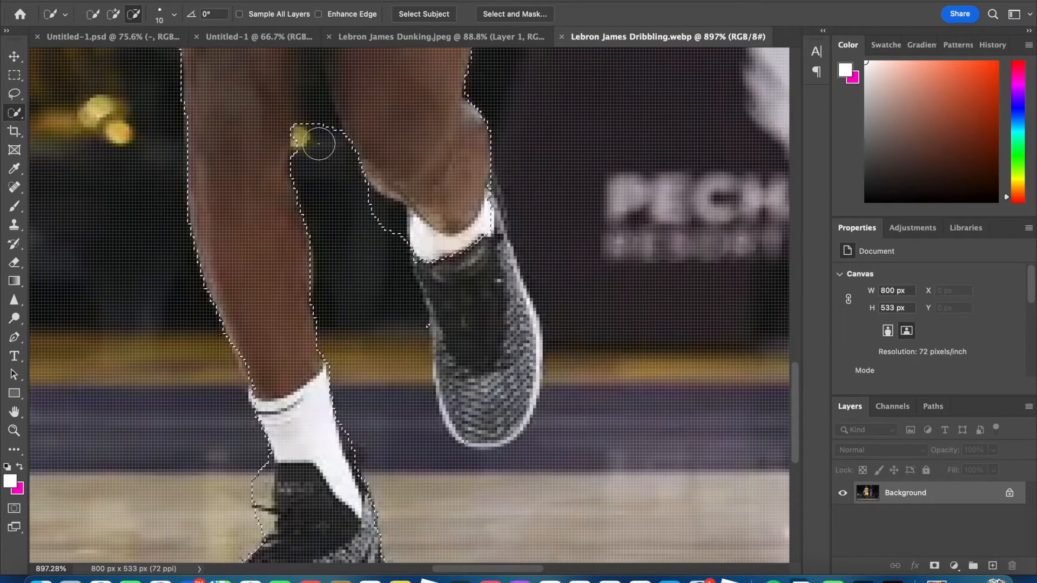
click(393, 222)
click(377, 213)
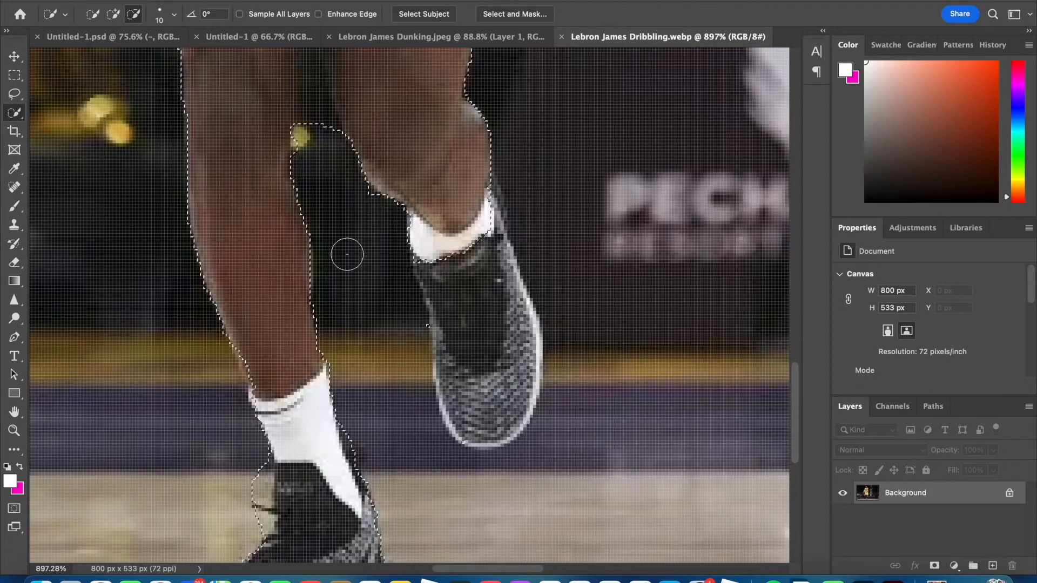
scroll(359, 310, down, 3)
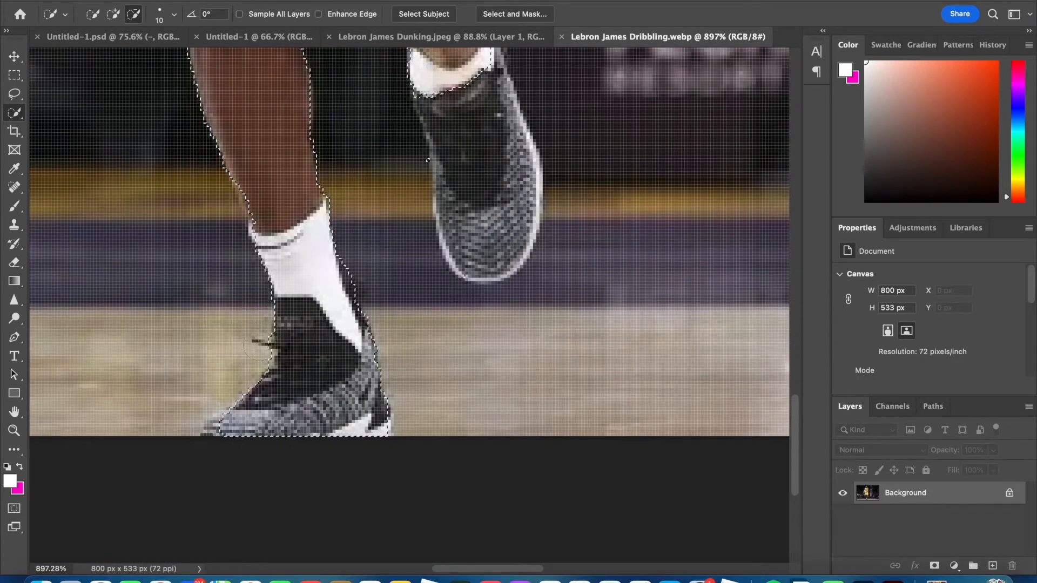
Subtract the dark gap between the bent arm and the jersey from the selection
scroll(421, 251, up, 10)
scroll(421, 252, up, 15)
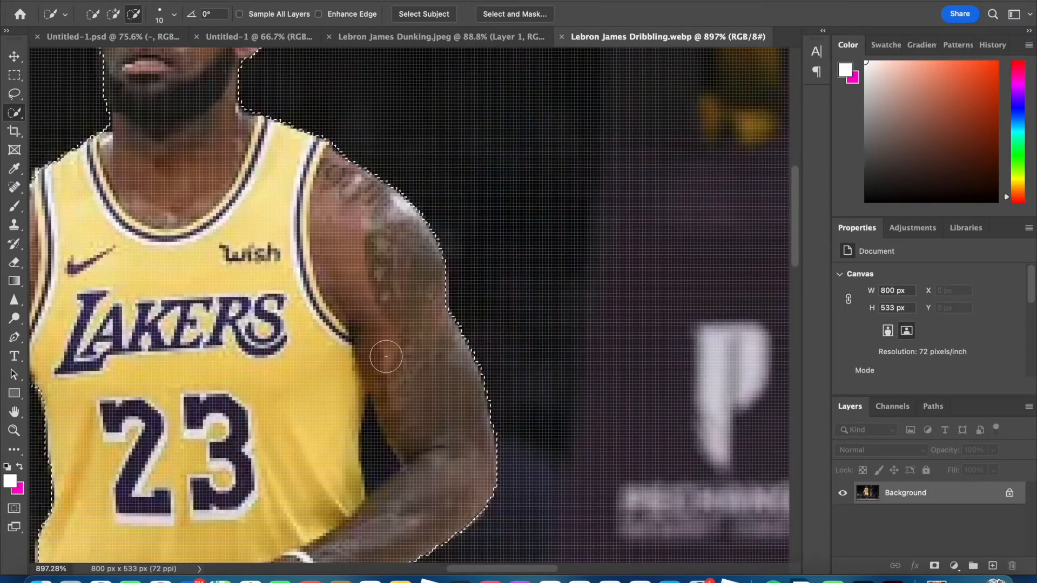
scroll(386, 357, down, 1)
click(378, 409)
drag(379, 408, 370, 358)
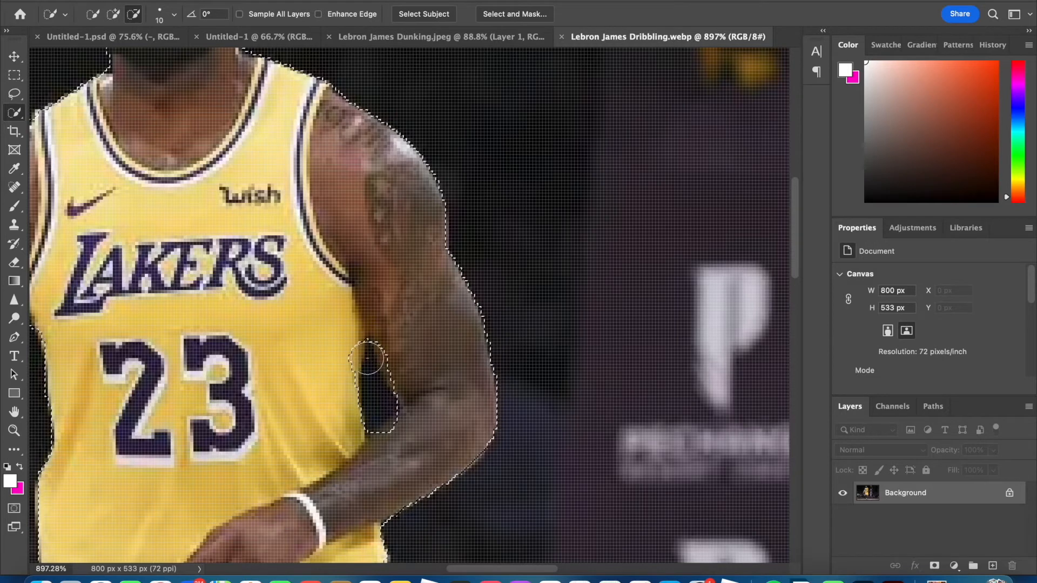
scroll(438, 490, down, 3)
scroll(104, 59, up, 3)
Refine the selection edge around the player's head and ear by adding missing parts and subtracting background
click(113, 14)
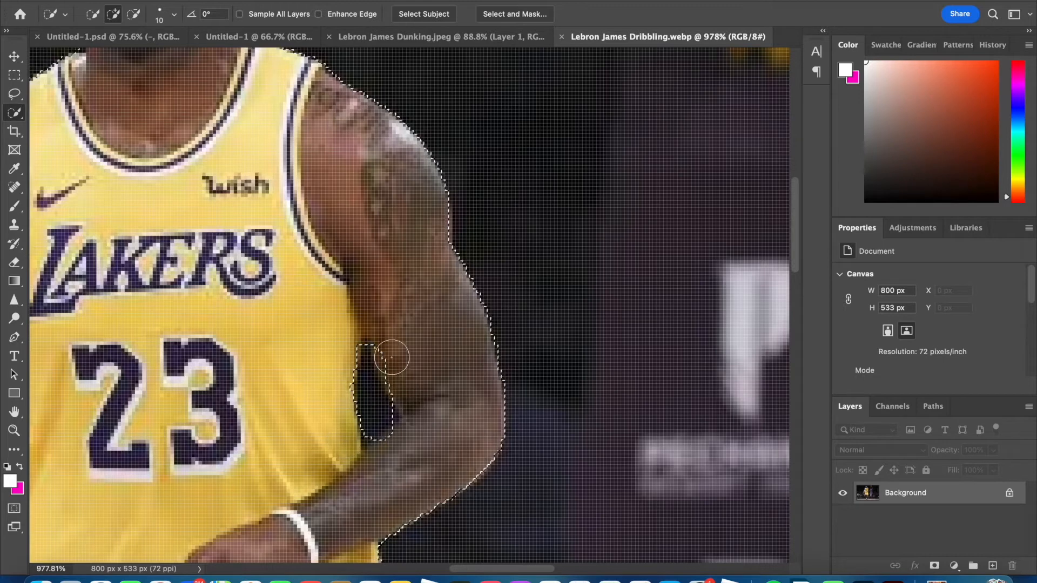
scroll(389, 343, down, 5)
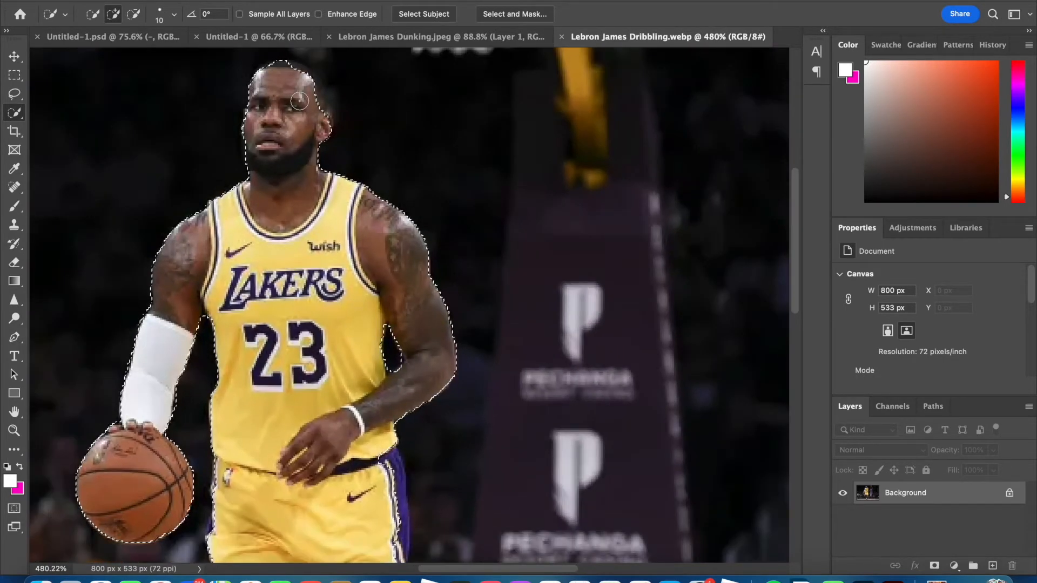
scroll(263, 88, up, 5)
scroll(299, 111, up, 5)
click(318, 240)
click(133, 13)
mouse_move(364, 276)
mouse_down()
mouse_move(357, 289)
mouse_move(352, 257)
mouse_up()
scroll(402, 299, down, 5)
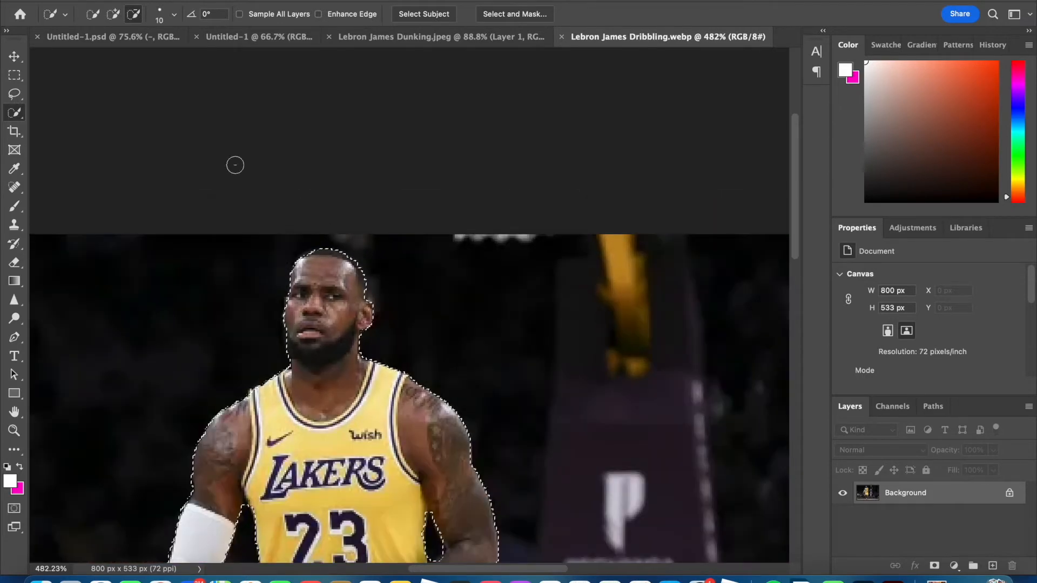
Copy the selected player into Lebron James Dunking.jpeg and place him beside the dunking player
click(15, 57)
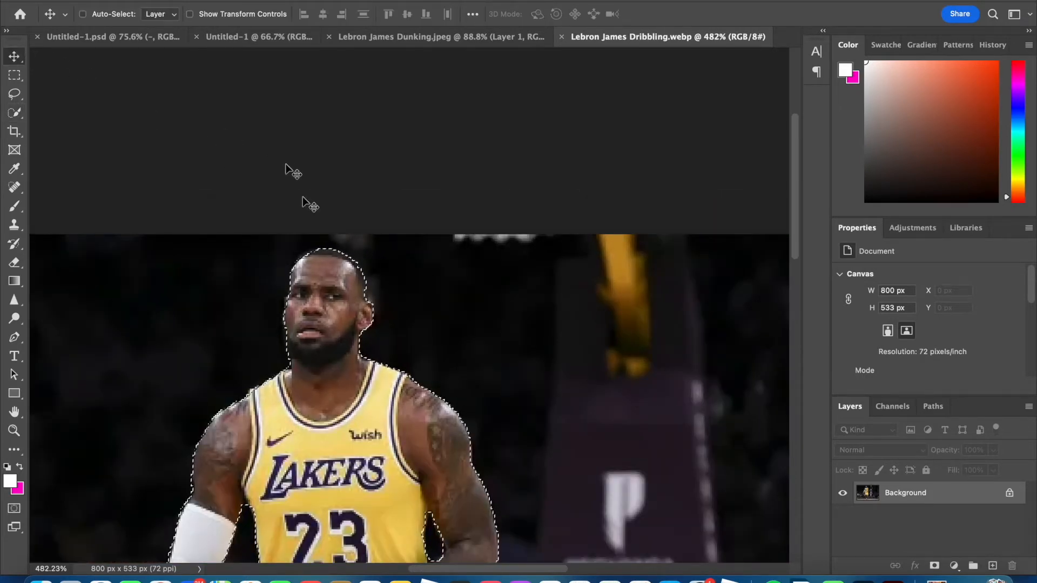
scroll(397, 372, down, 3)
scroll(396, 371, down, 4)
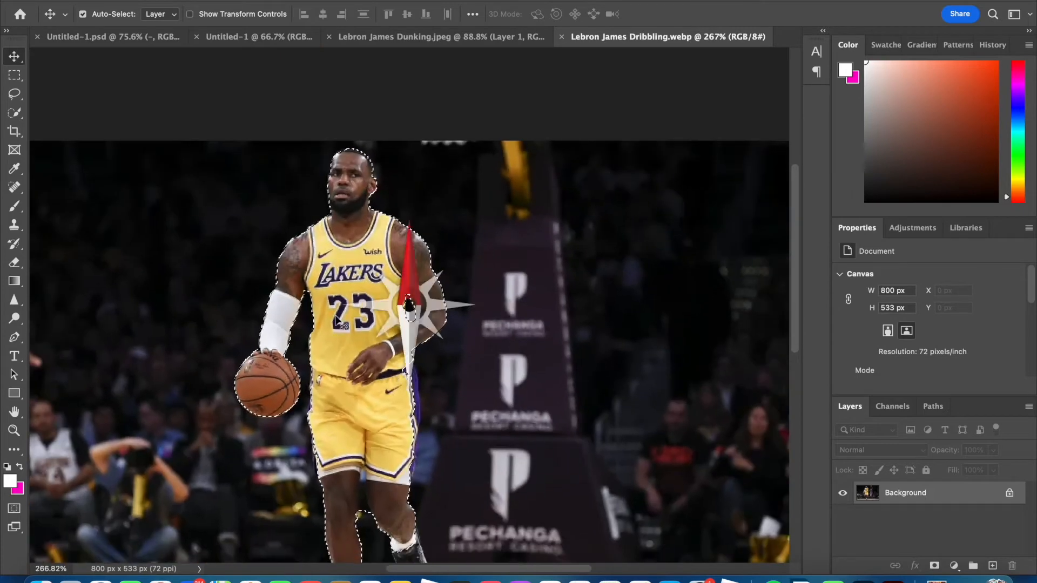
scroll(335, 315, up, 4)
scroll(334, 315, down, 3)
drag(335, 315, 385, 57)
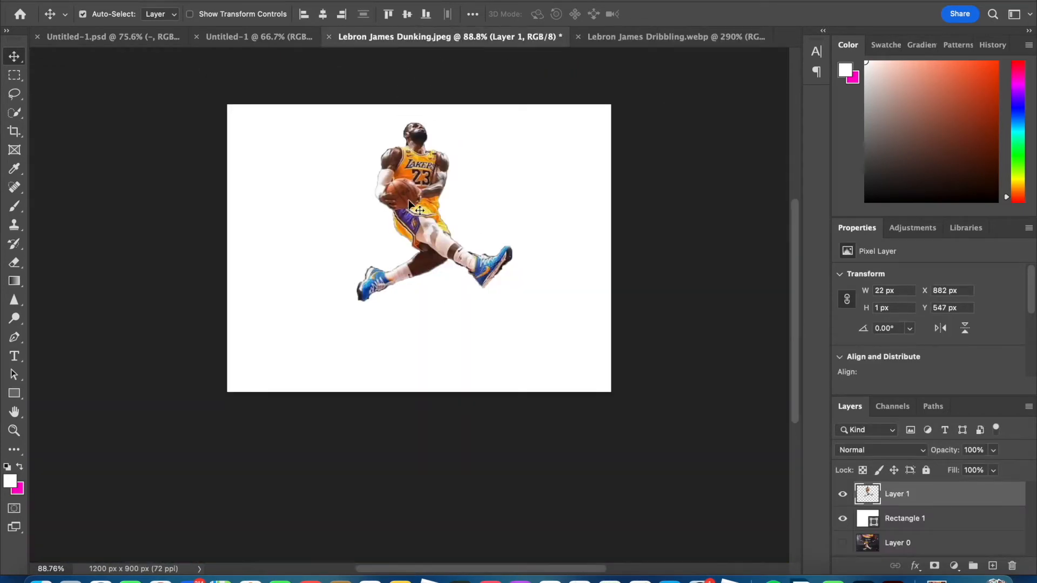
key(super)
drag(460, 223, 541, 266)
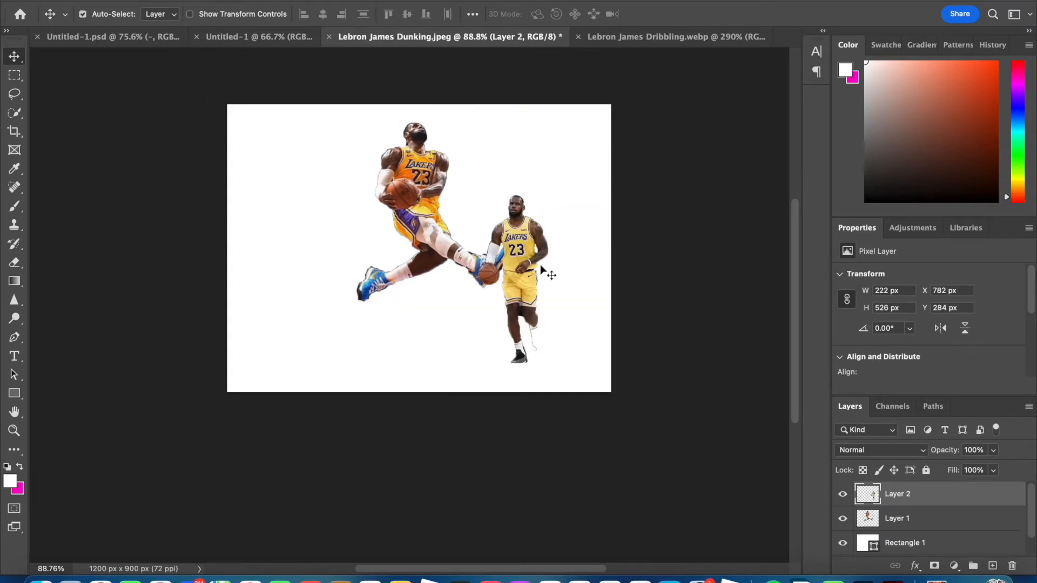
Undo the placement of the dribbling cutout and return to Lebron James Dribbling.webp
scroll(568, 359, up, 5)
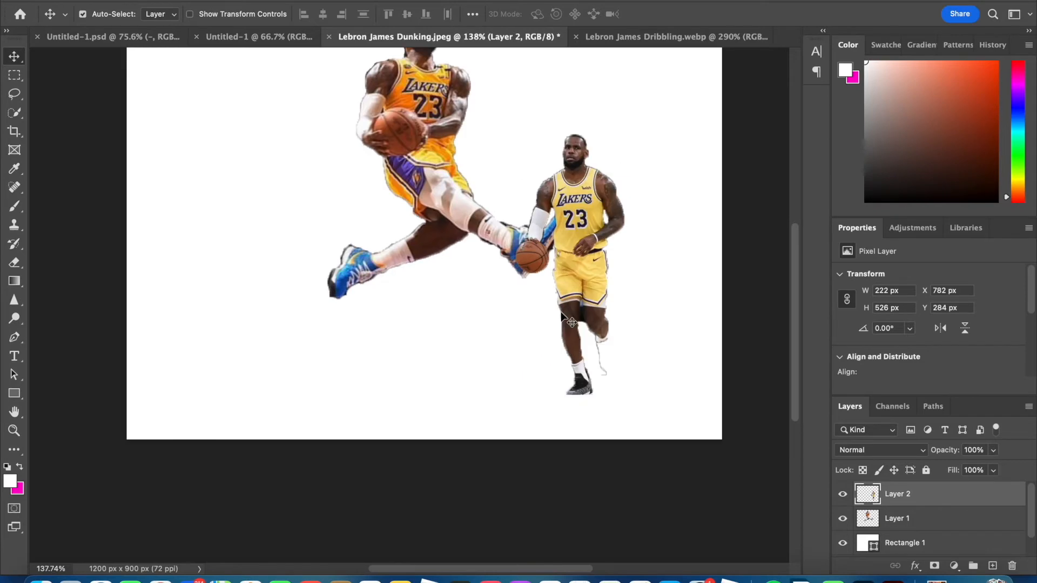
key(super+z)
click(629, 36)
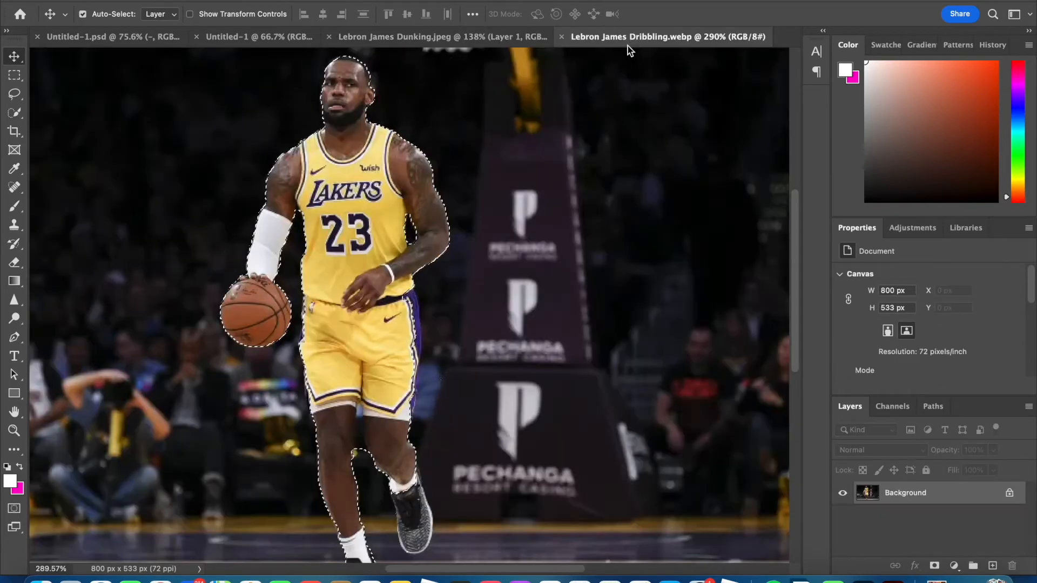
Add the raised shoe to the player selection with the Quick Selection tool
scroll(440, 379, up, 6)
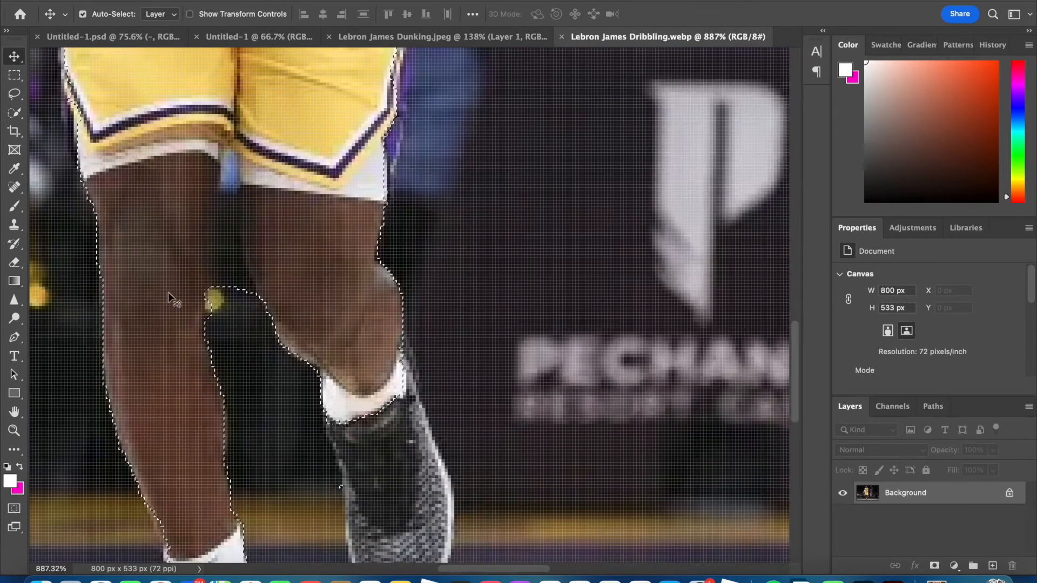
key(w)
scroll(406, 448, down, 3)
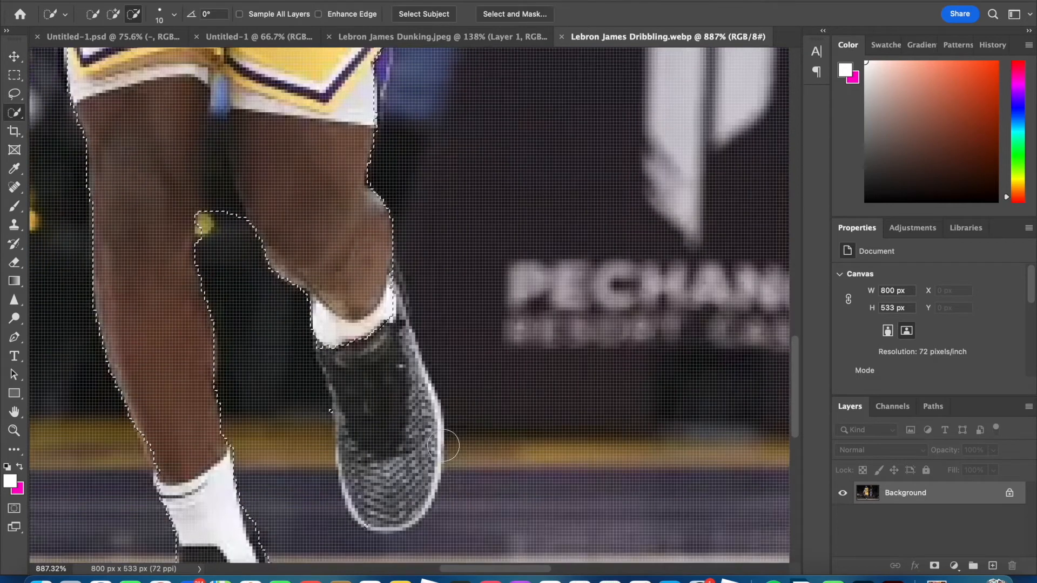
click(114, 16)
mouse_move(367, 324)
mouse_down()
mouse_move(358, 407)
mouse_move(373, 499)
mouse_move(408, 465)
mouse_move(409, 346)
mouse_move(412, 453)
mouse_move(387, 313)
mouse_up()
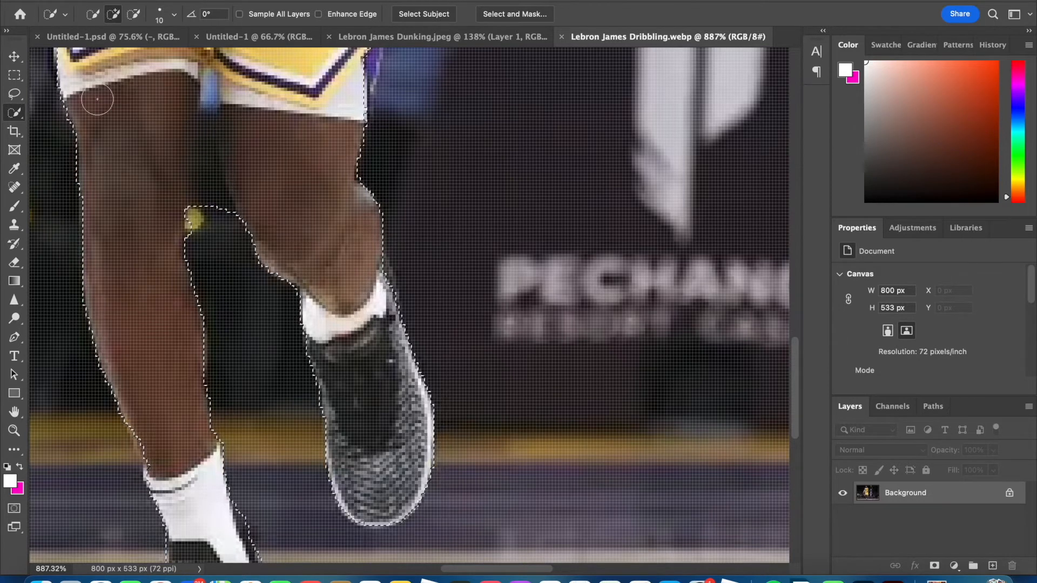
Copy the selected player into Lebron James Dunking.jpeg to inspect the cutout's feet, and delete the copied layer
click(12, 58)
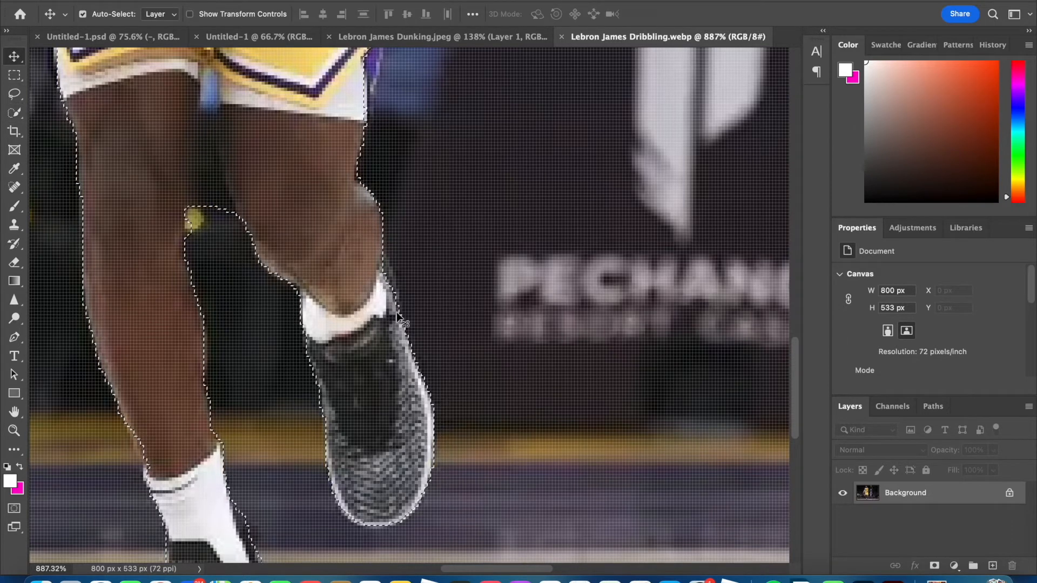
drag(398, 316, 595, 328)
drag(579, 285, 439, 306)
scroll(470, 463, up, 5)
scroll(461, 459, down, 2)
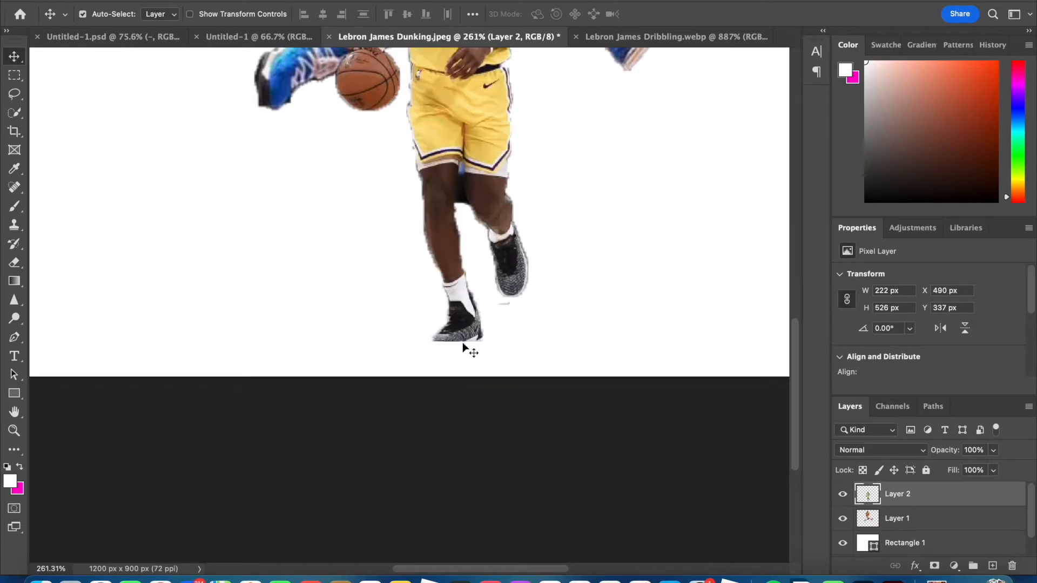
key(Delete)
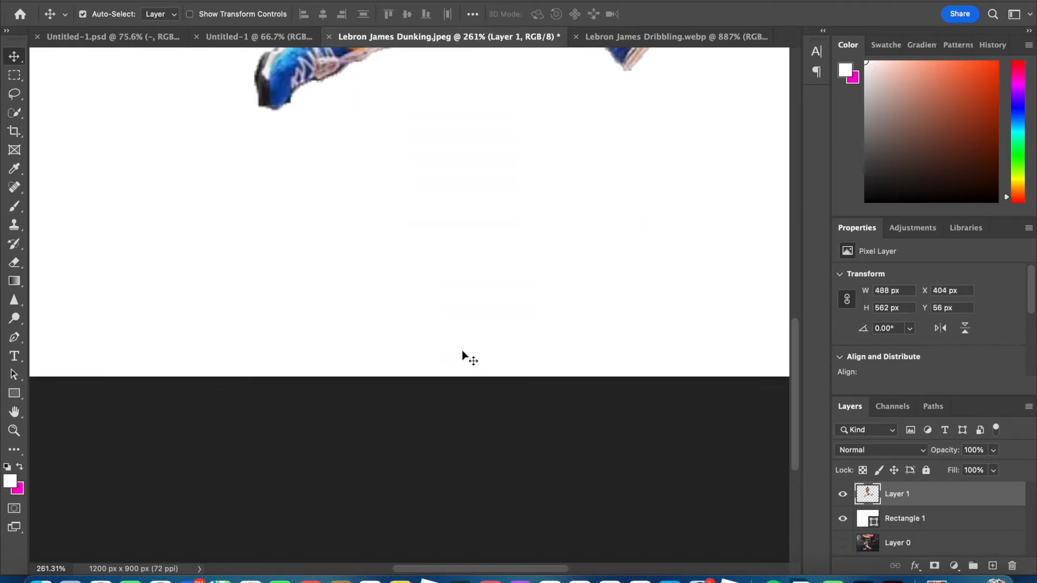
Add the missing toe of the planted shoe to the selection in Lebron James Dribbling.webp
click(717, 41)
scroll(439, 365, down, 10)
scroll(439, 364, left, 6)
scroll(416, 406, down, 1)
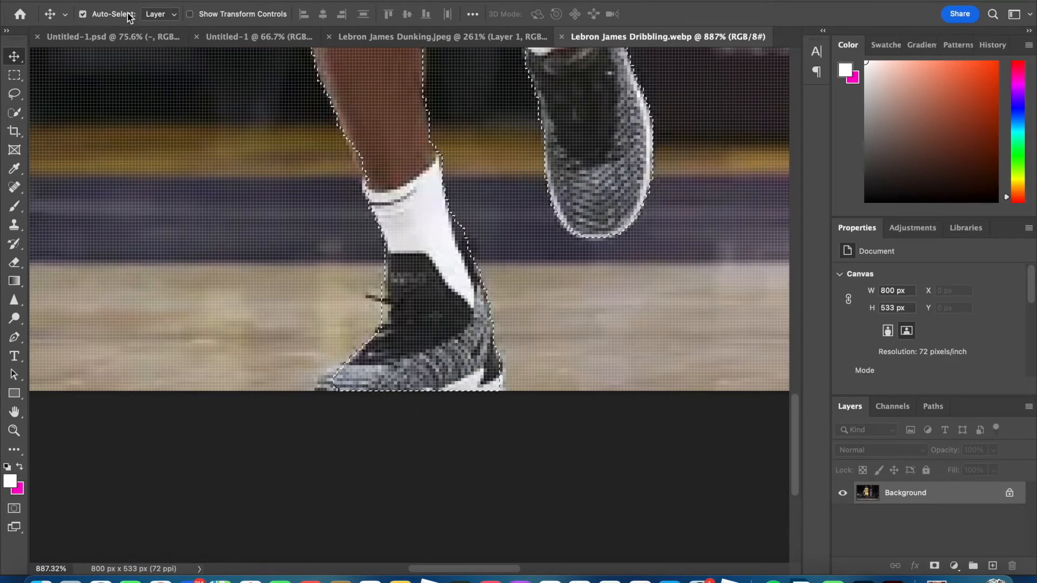
key(w)
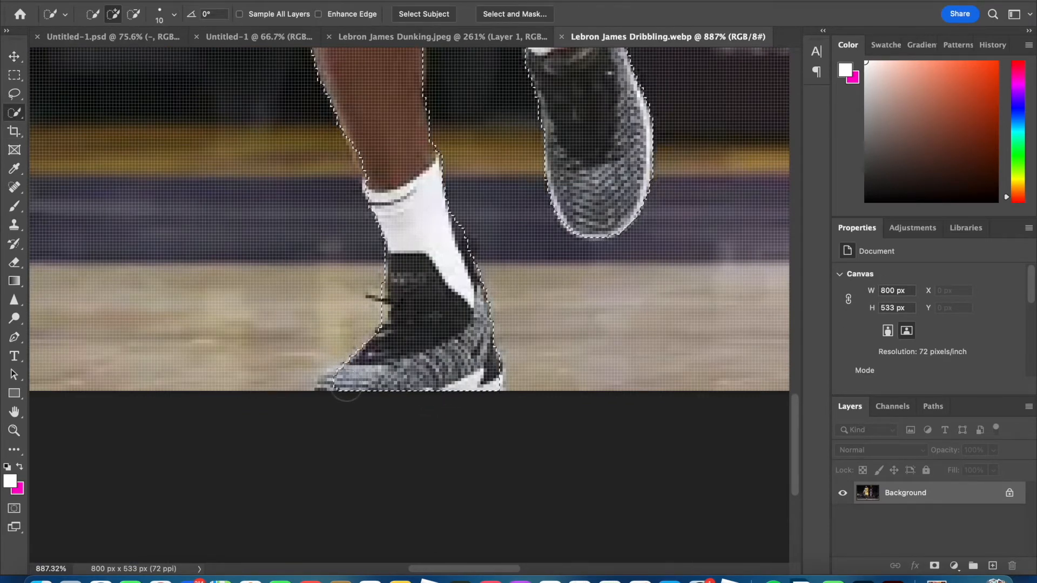
click(326, 384)
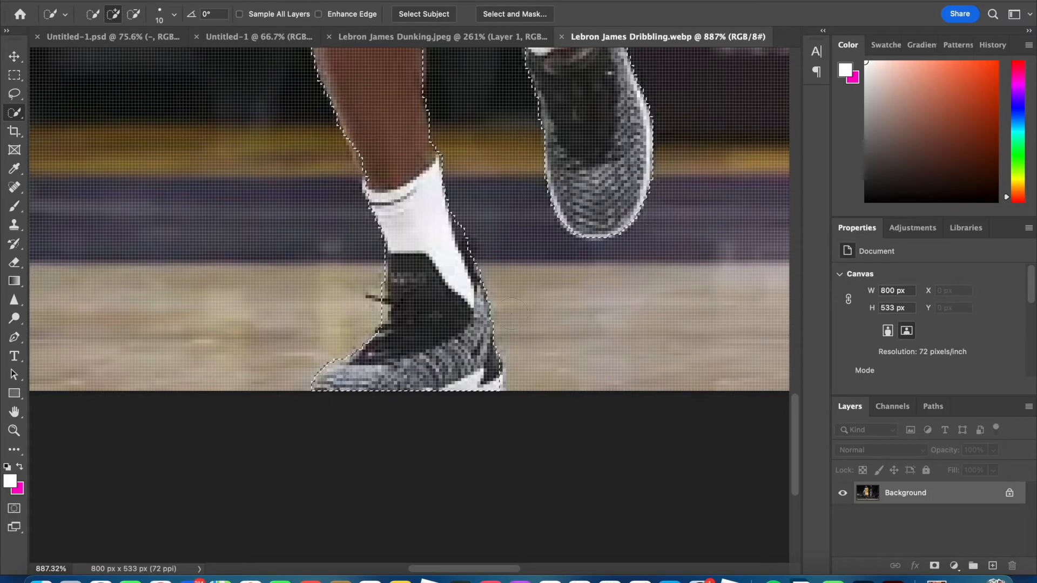
key(super+space)
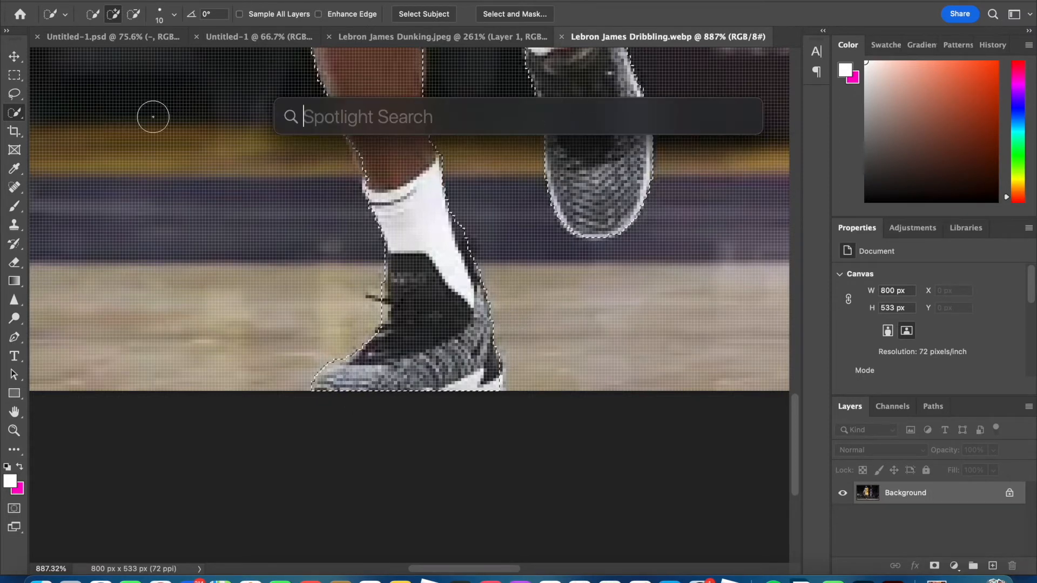
key(Escape)
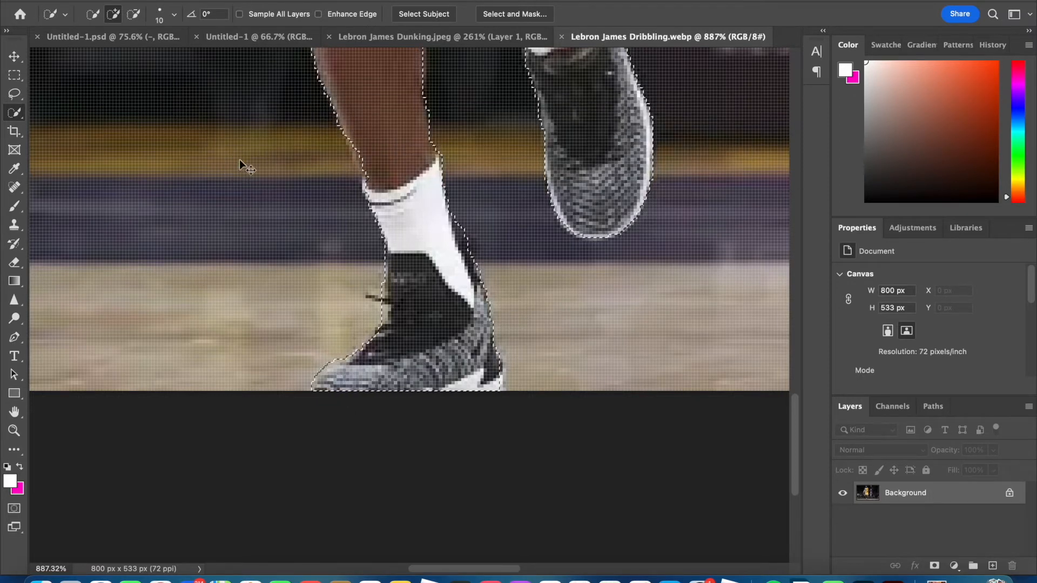
Paste the selected dribbling player as a new layer into Lebron James Dunking.jpeg
click(377, 36)
key(super+v)
scroll(450, 408, down, 2)
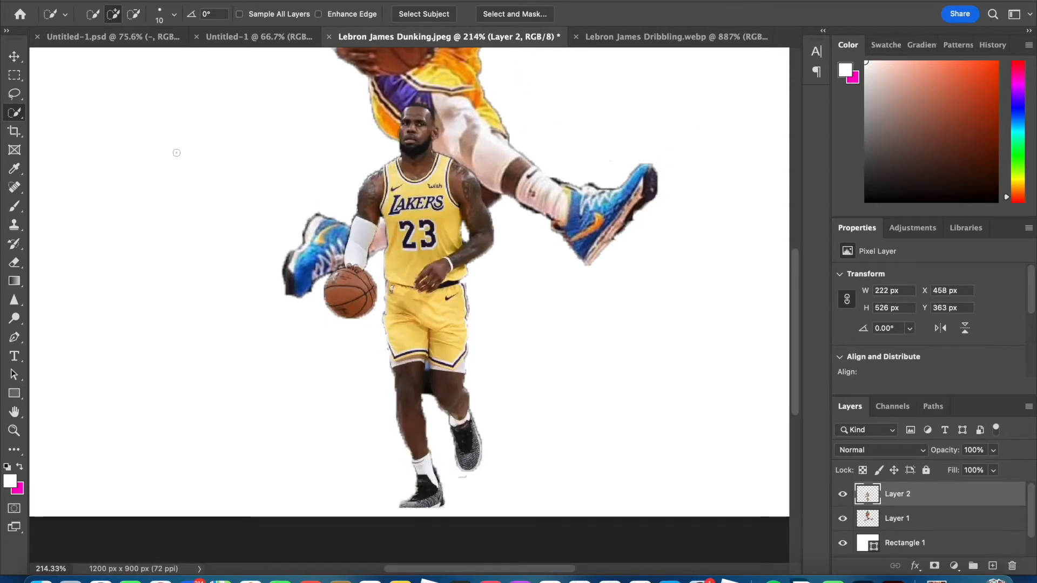
Outline the stray fragment below the raised shoe with the Lasso tool and delete it from the dribbling cutout
click(15, 94)
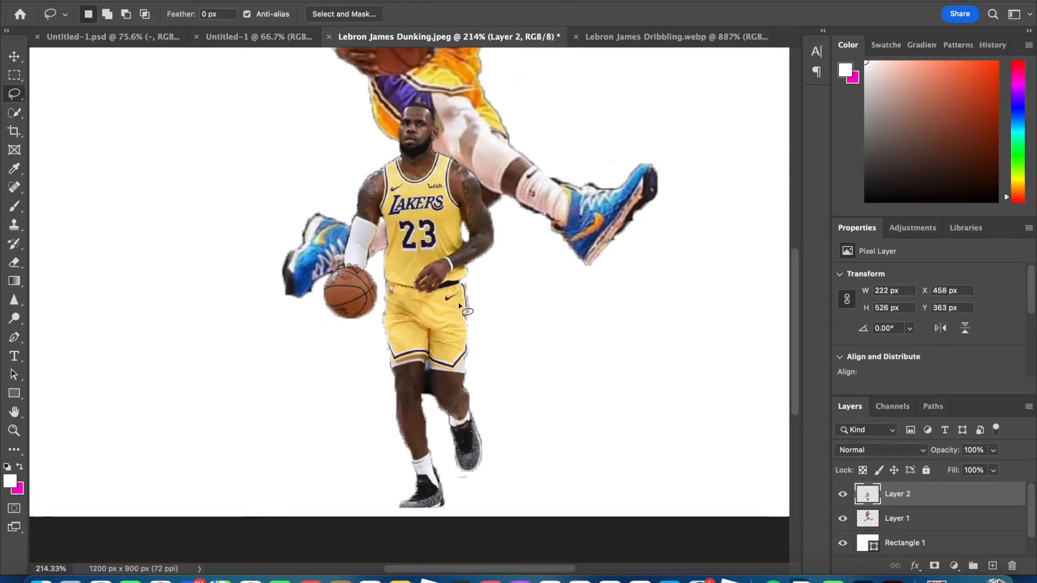
scroll(460, 307, up, 4)
scroll(463, 272, up, 1)
scroll(524, 453, up, 1)
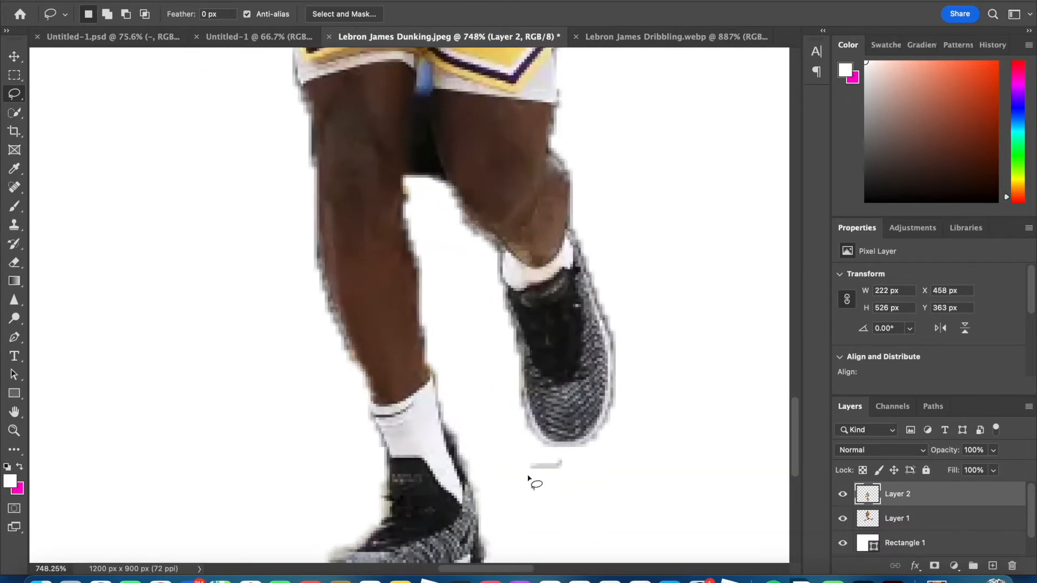
drag(517, 474, 521, 474)
key(Delete)
Outline the leftover background between the dribbling player's legs with the Magnetic Lasso tool and delete it
scroll(498, 412, up, 5)
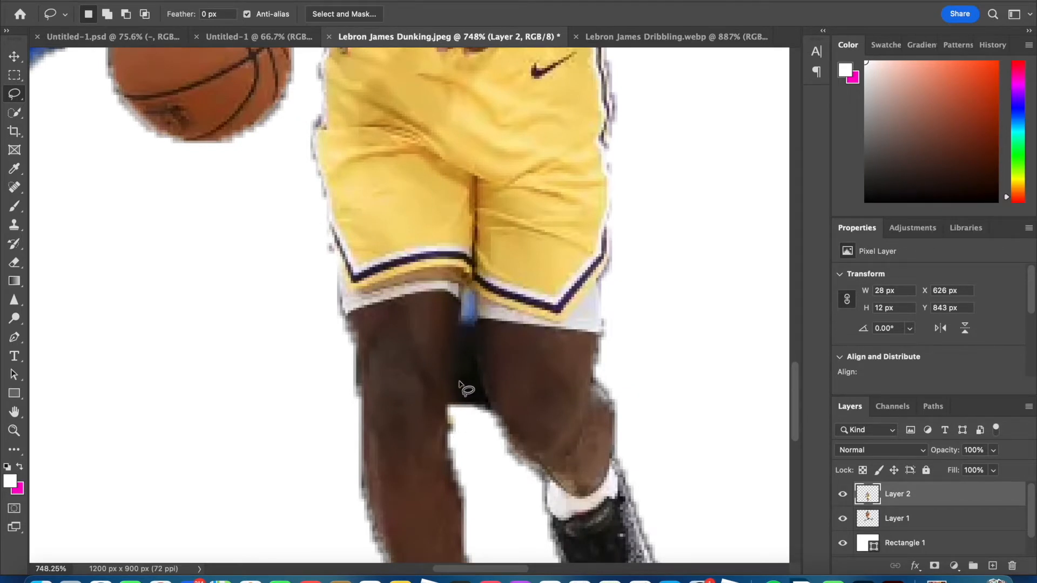
right_click(19, 96)
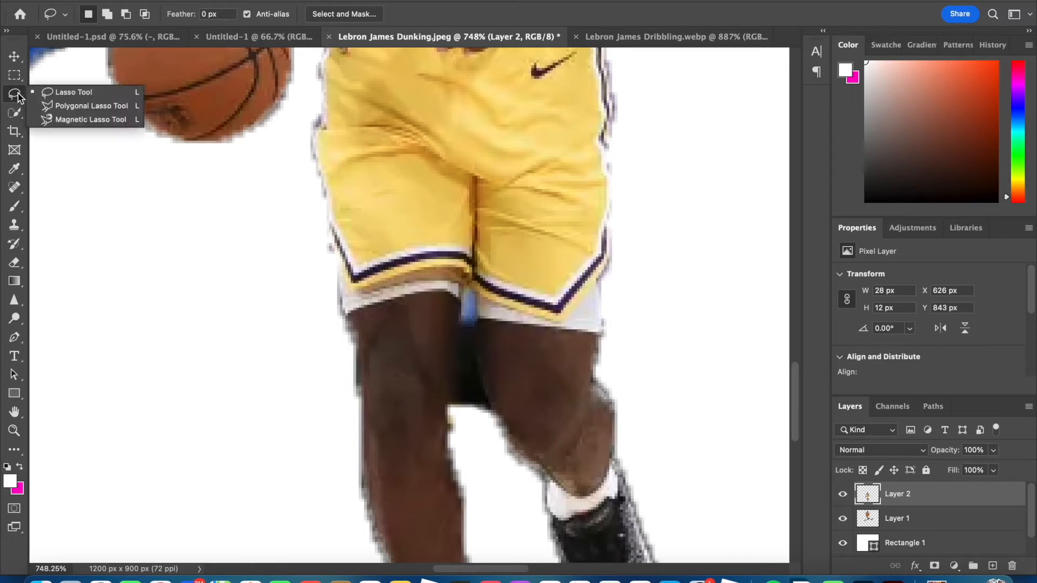
click(81, 120)
scroll(416, 421, up, 3)
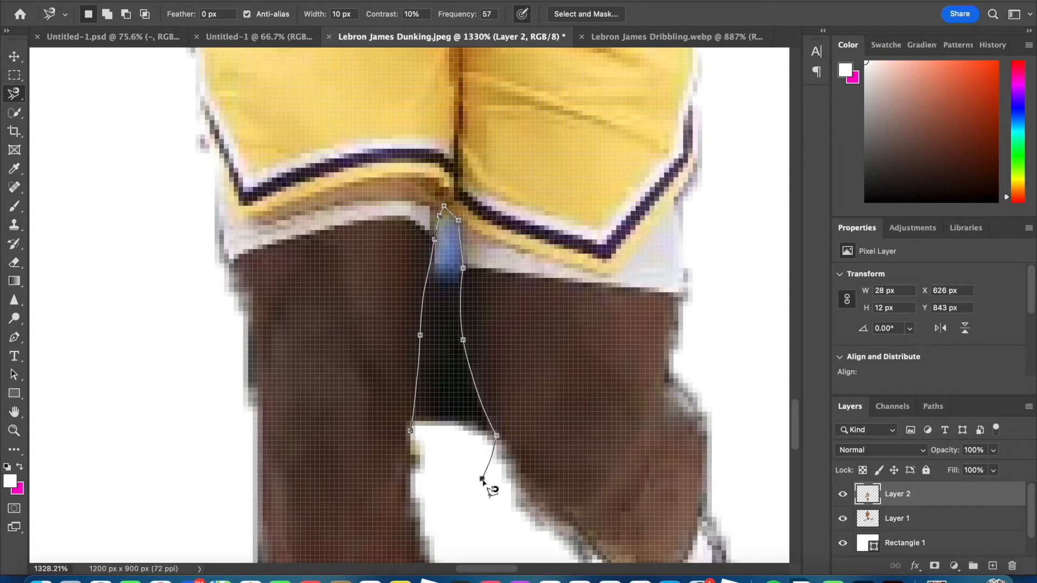
click(411, 432)
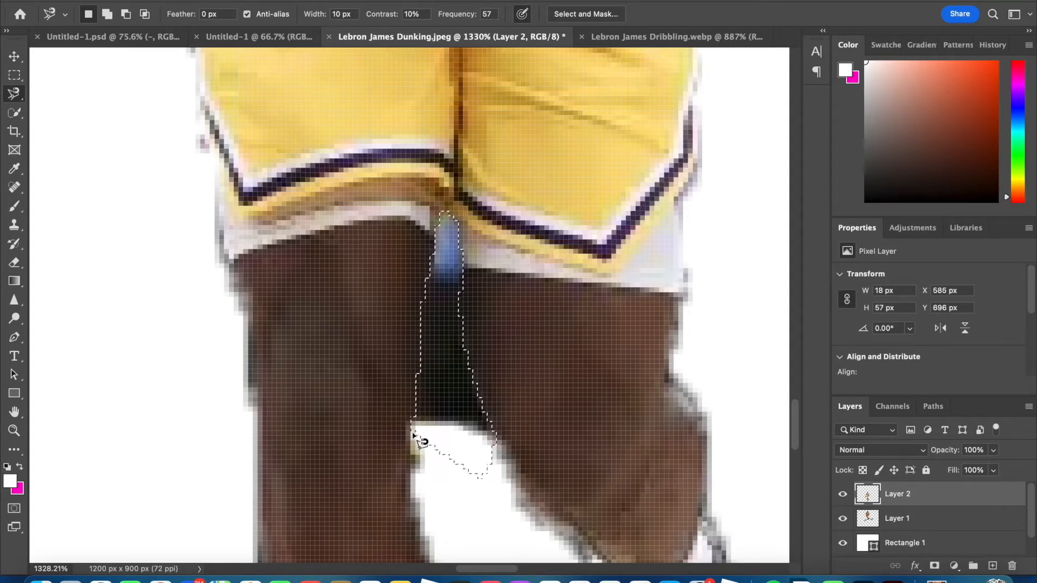
key(Delete)
Clear the selection around the emptied gap between the legs
click(14, 56)
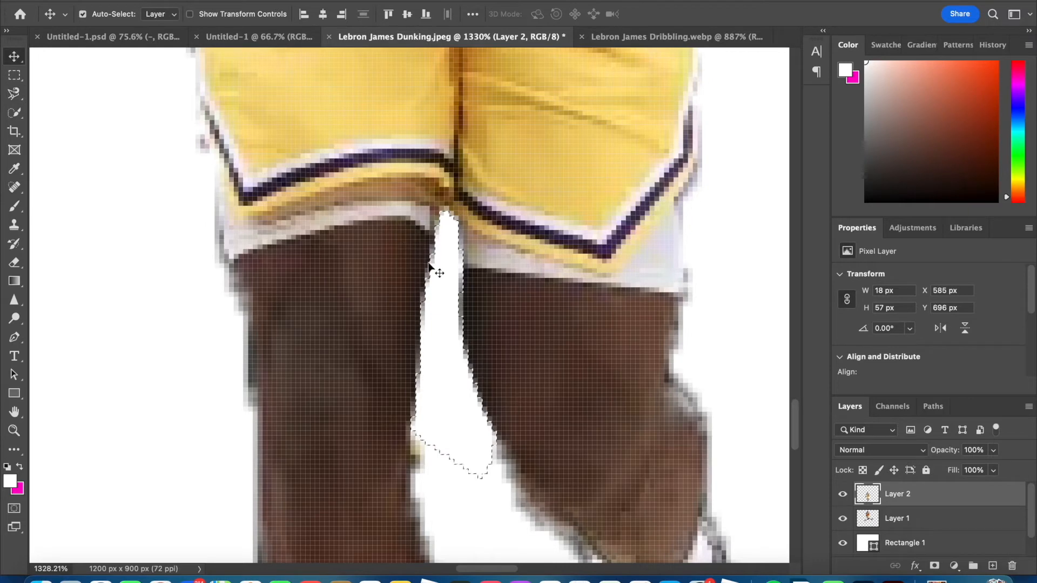
click(178, 288)
click(14, 94)
click(81, 123)
click(12, 60)
click(21, 80)
Move the dribbling cutout down so the planted shoe rests on the lower edge of the canvas
scroll(25, 91, down, 8)
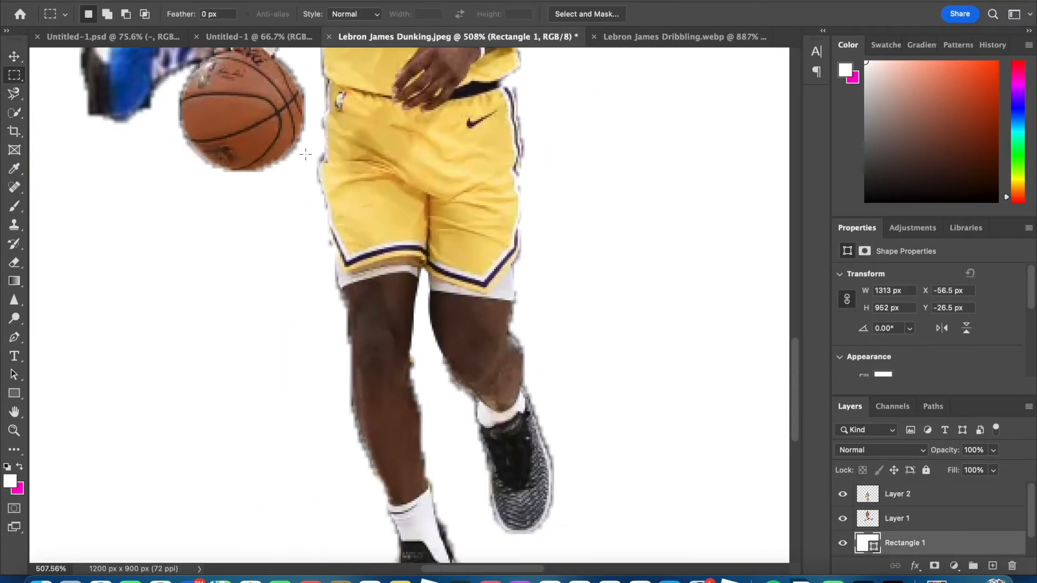
scroll(268, 132, down, 8)
scroll(498, 160, down, 5)
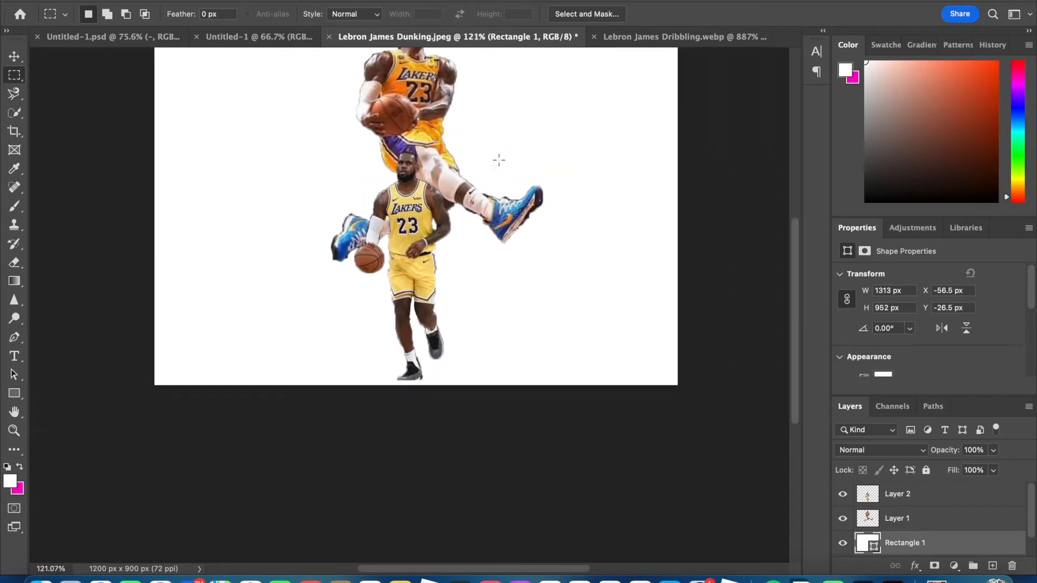
click(14, 57)
drag(450, 212, 464, 215)
drag(435, 376, 434, 387)
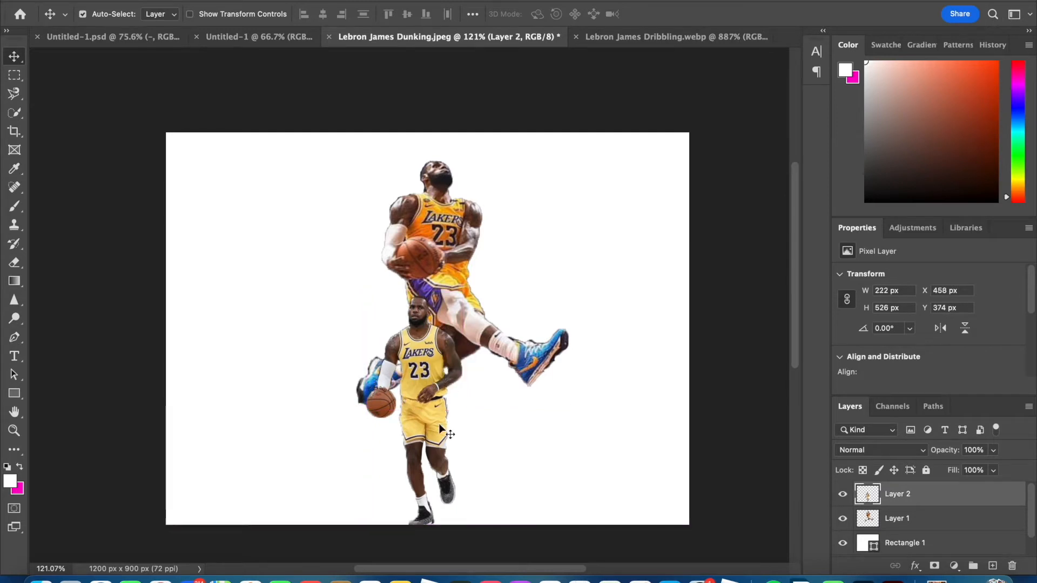
click(133, 2)
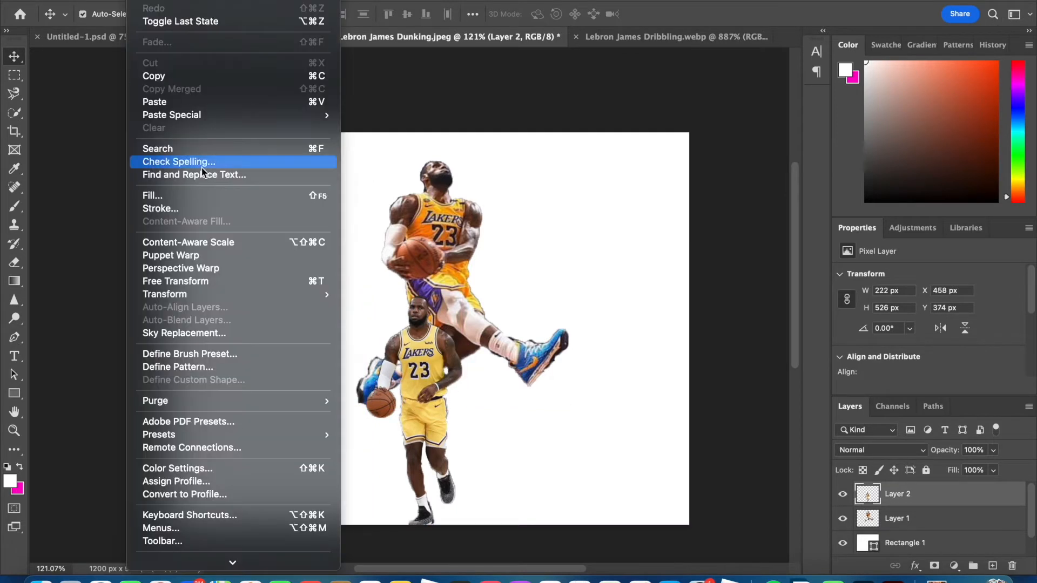
click(549, 211)
drag(425, 397, 426, 400)
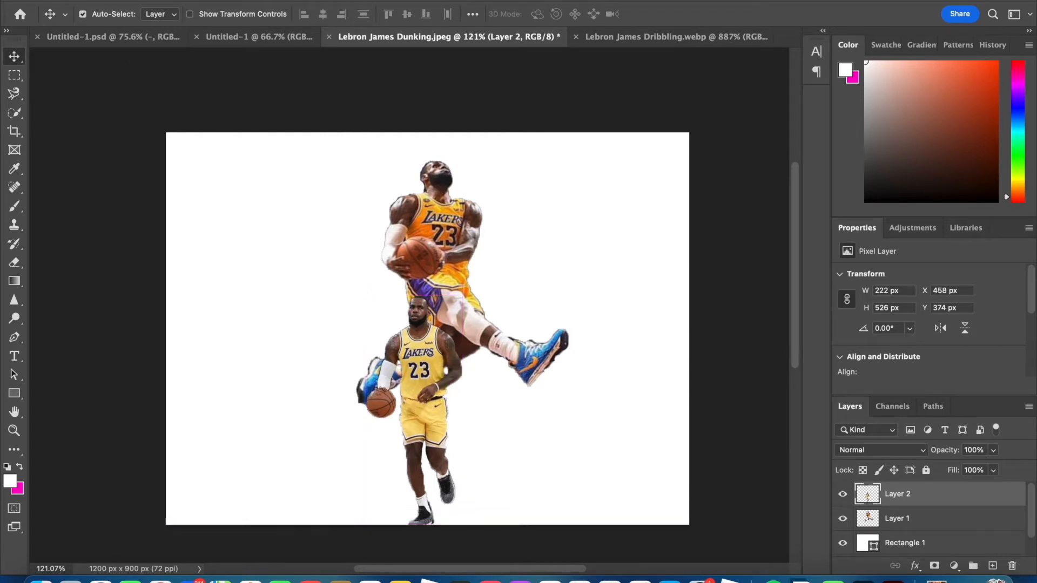
Scale the dribbling cutout up proportionally to about 130%, keeping its feet on the lower canvas edge
click(134, 1)
mouse_move(204, 293)
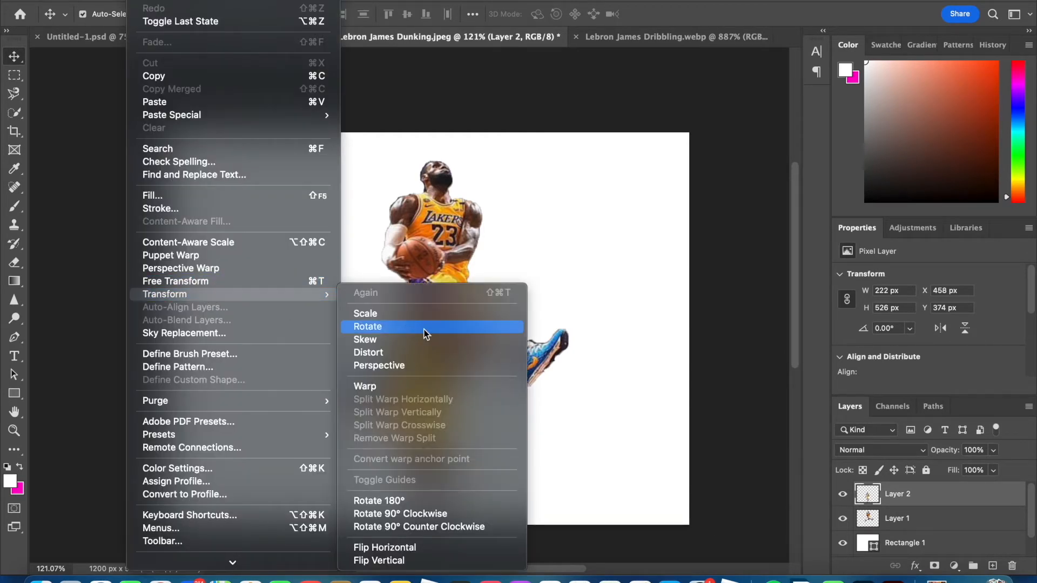
click(407, 315)
drag(367, 294, 292, 224)
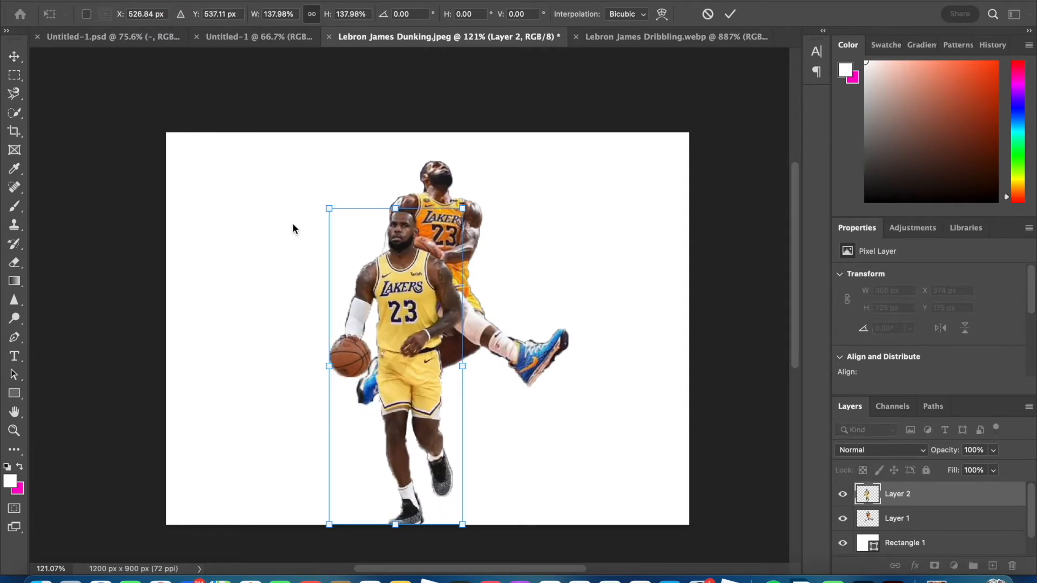
key(super+z)
drag(361, 292, 319, 244)
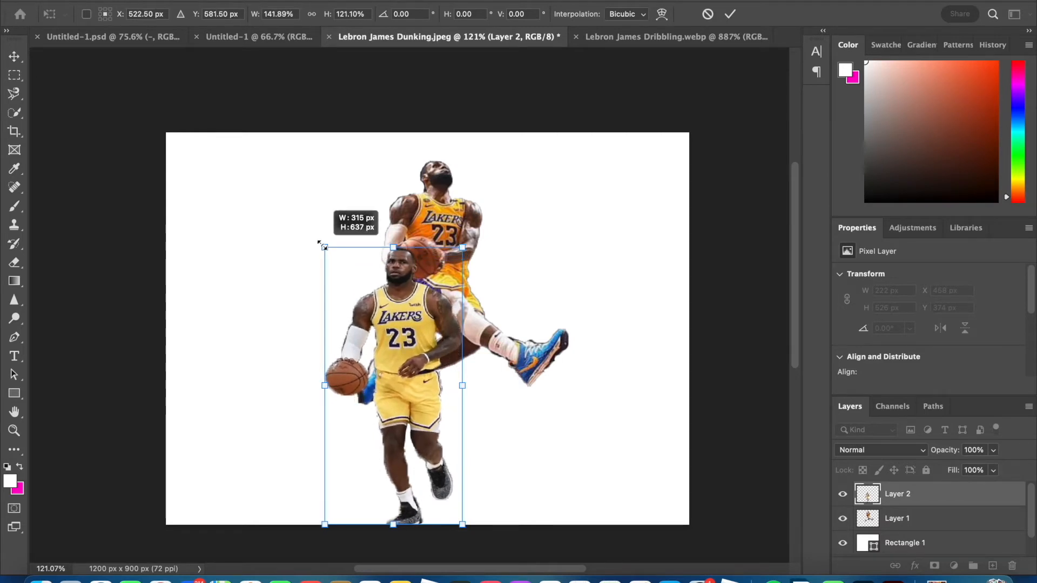
key(super+z)
drag(366, 295, 310, 235)
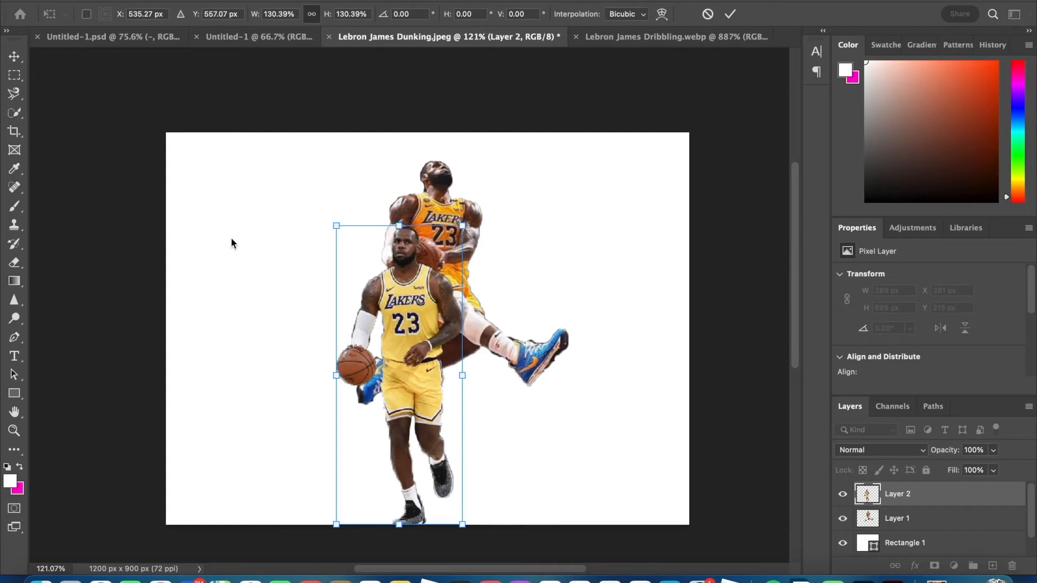
click(14, 57)
drag(404, 345, 400, 342)
Scale the dunking cutout to about 98.8% and place it behind the dribbling player, offset to the upper left
drag(438, 241, 471, 221)
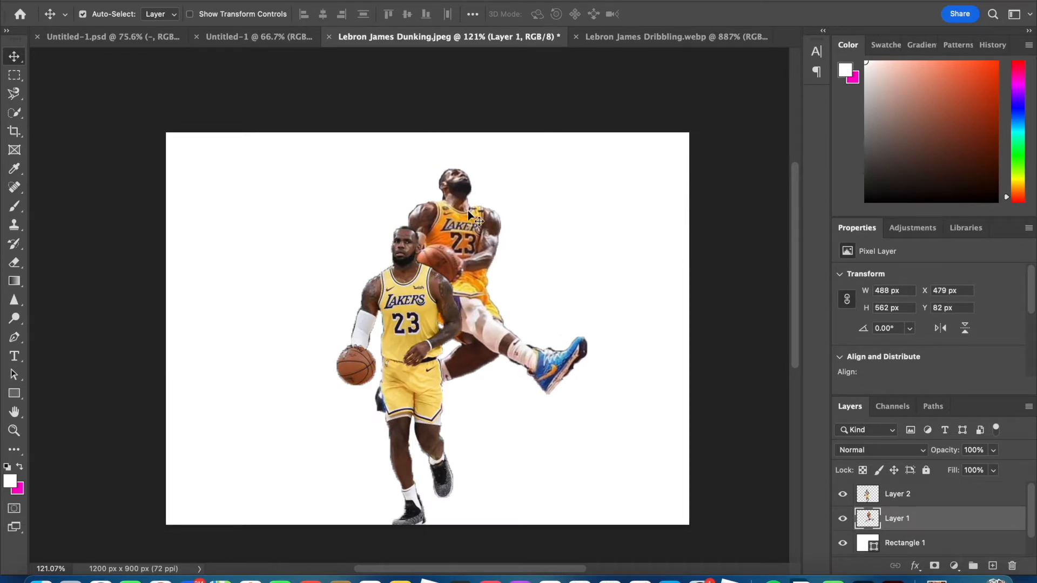
click(141, 0)
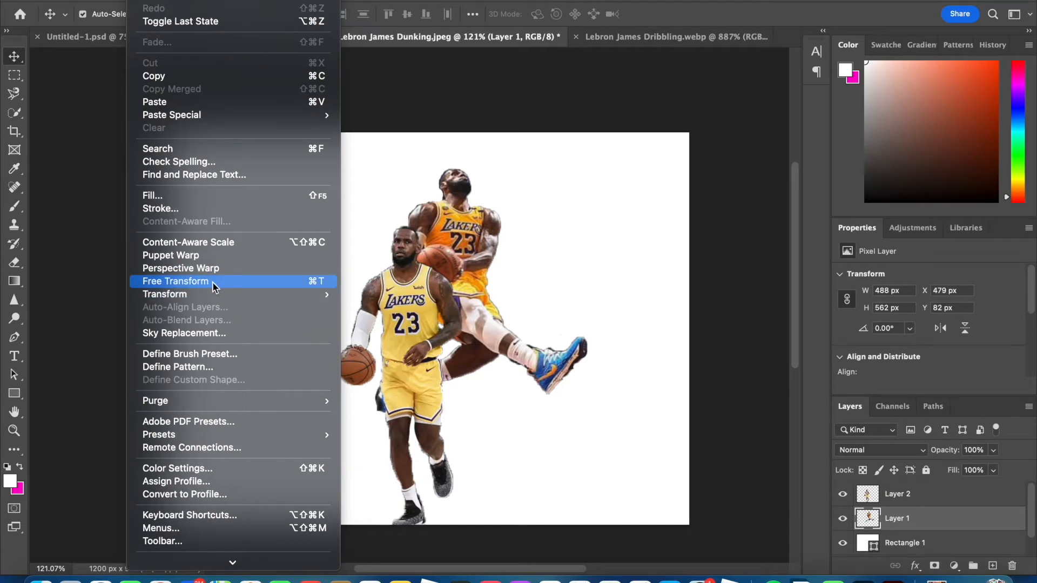
mouse_move(215, 294)
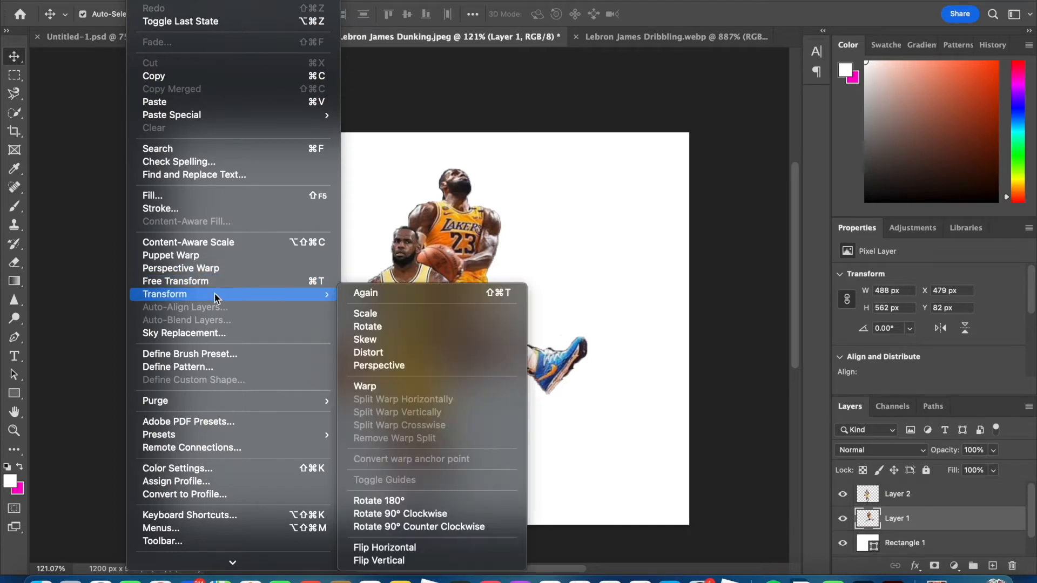
click(389, 315)
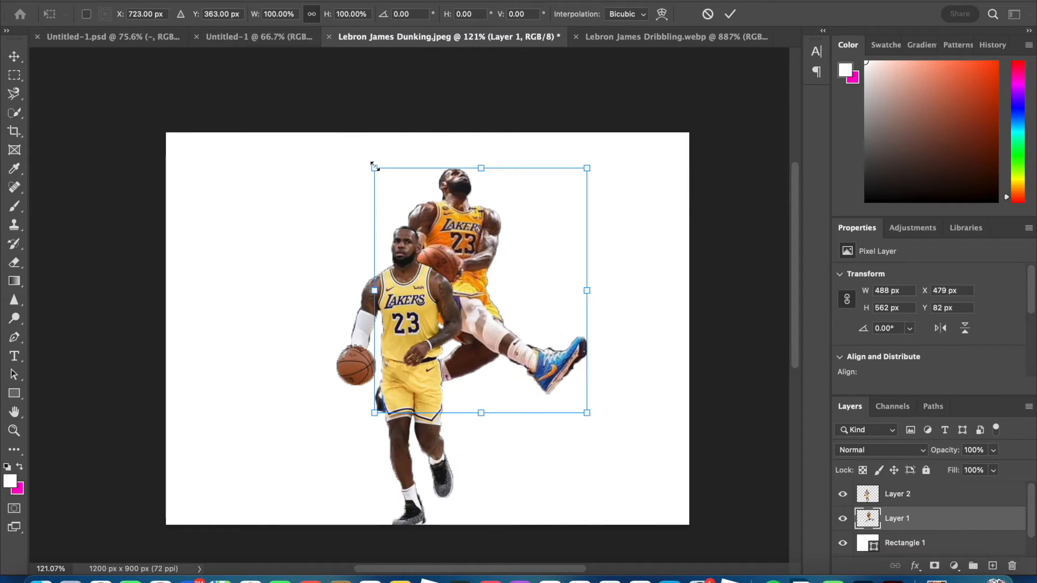
drag(374, 168, 414, 214)
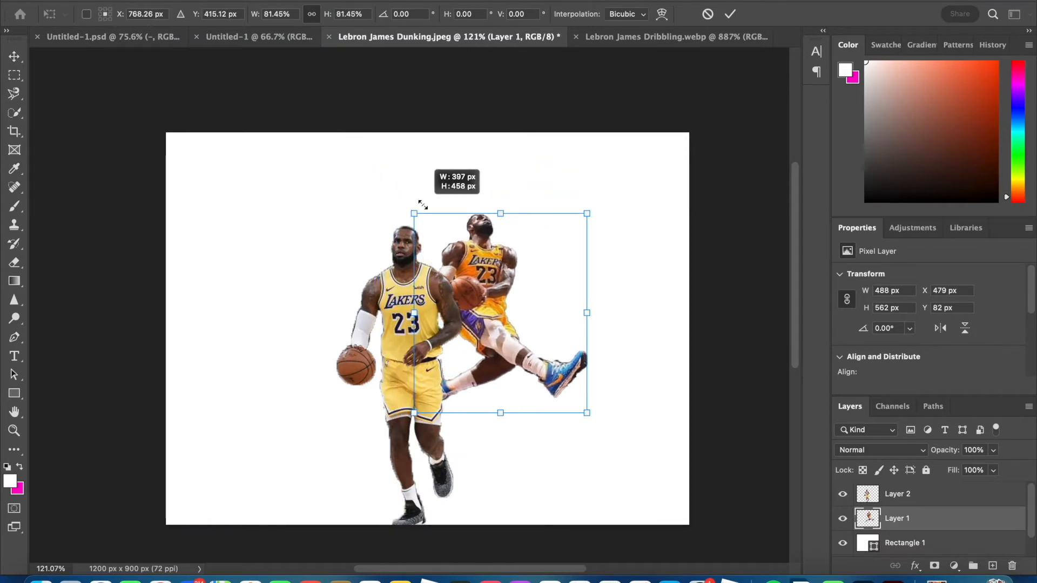
drag(490, 269, 440, 224)
drag(363, 161, 321, 120)
drag(382, 207, 356, 245)
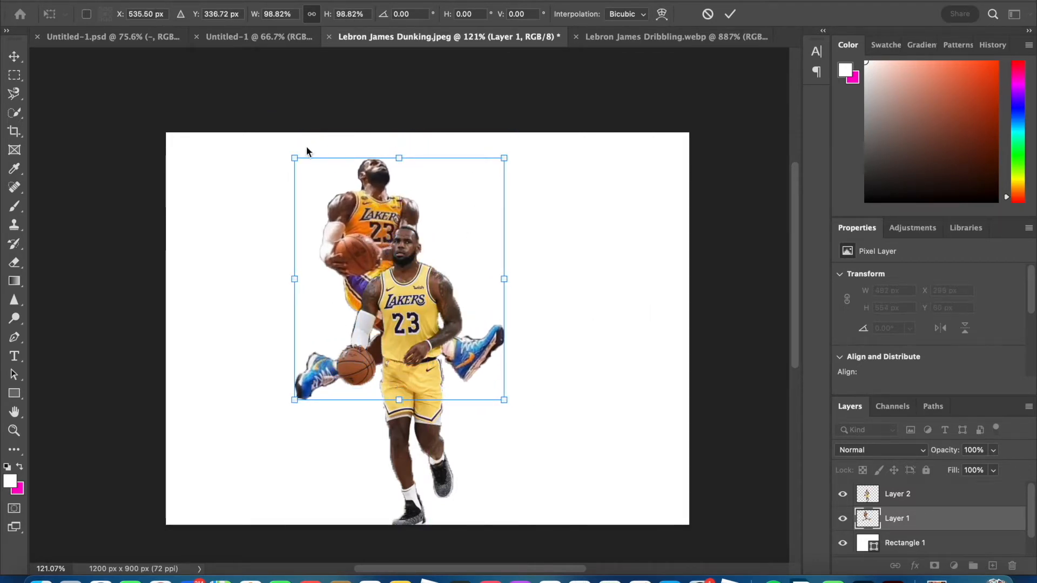
key(Return)
Shift the dunking cutout further up and left to about X 261 px, Y 51 px
click(215, 235)
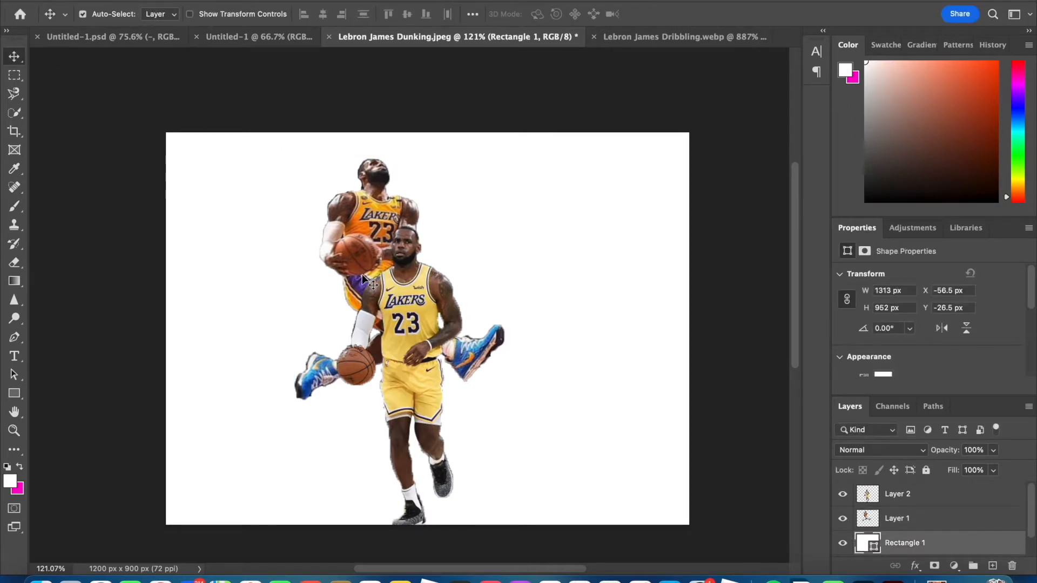
click(370, 199)
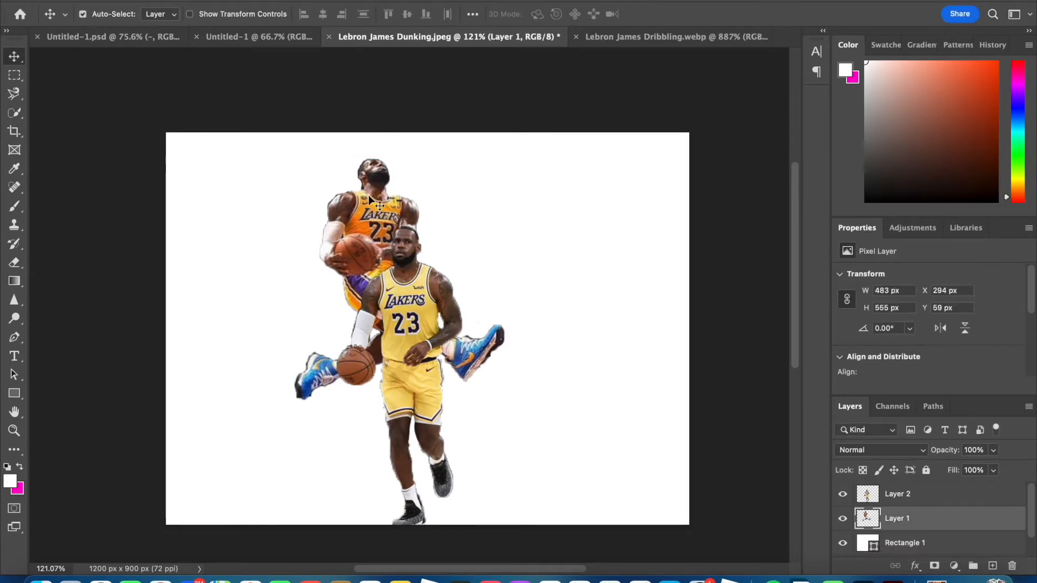
mouse_move(366, 211)
mouse_down()
mouse_move(343, 208)
mouse_move(363, 204)
mouse_up()
Scale the dunking cutout to about 105.8% and nudge it slightly right behind the dribbling player
click(142, 1)
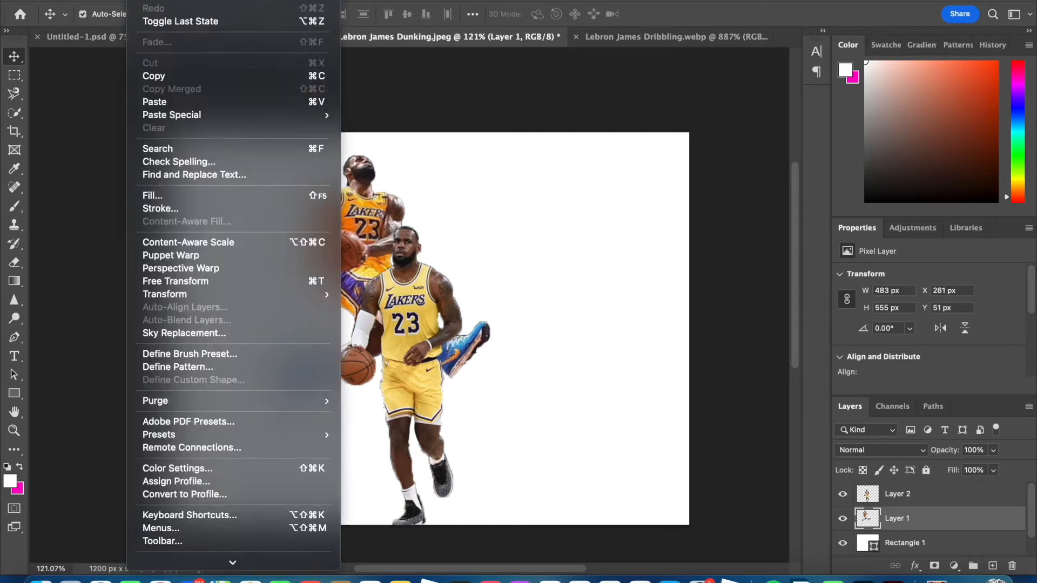
mouse_move(177, 1)
mouse_move(141, 0)
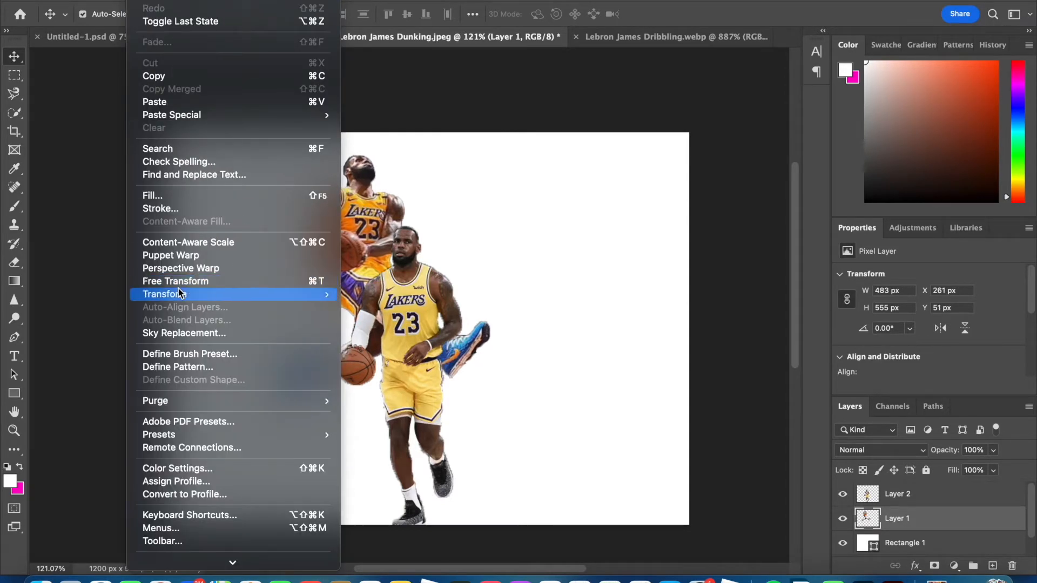
mouse_move(179, 294)
click(363, 313)
drag(281, 156, 266, 142)
key(super+z)
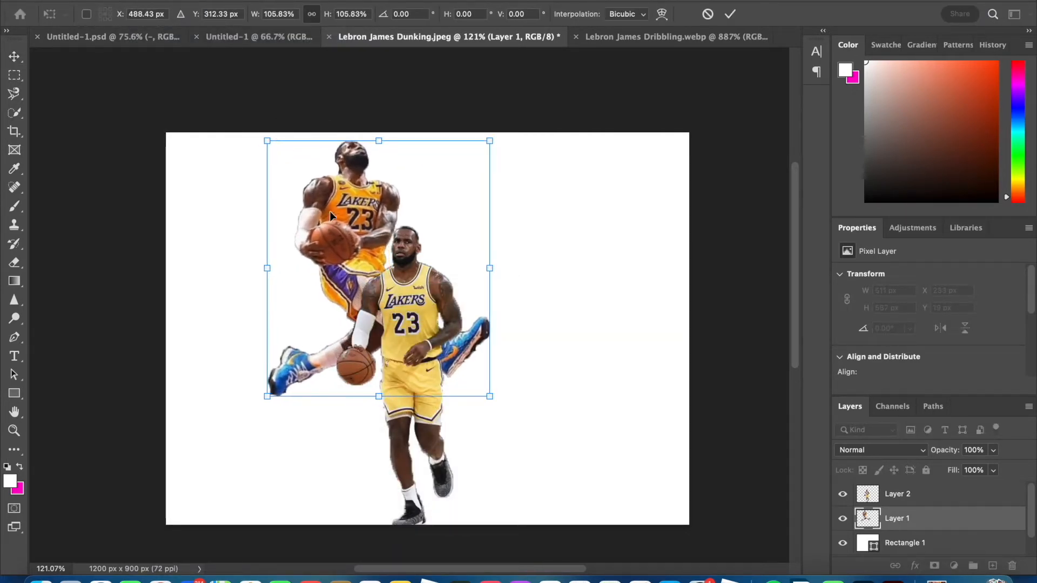
drag(325, 213, 338, 212)
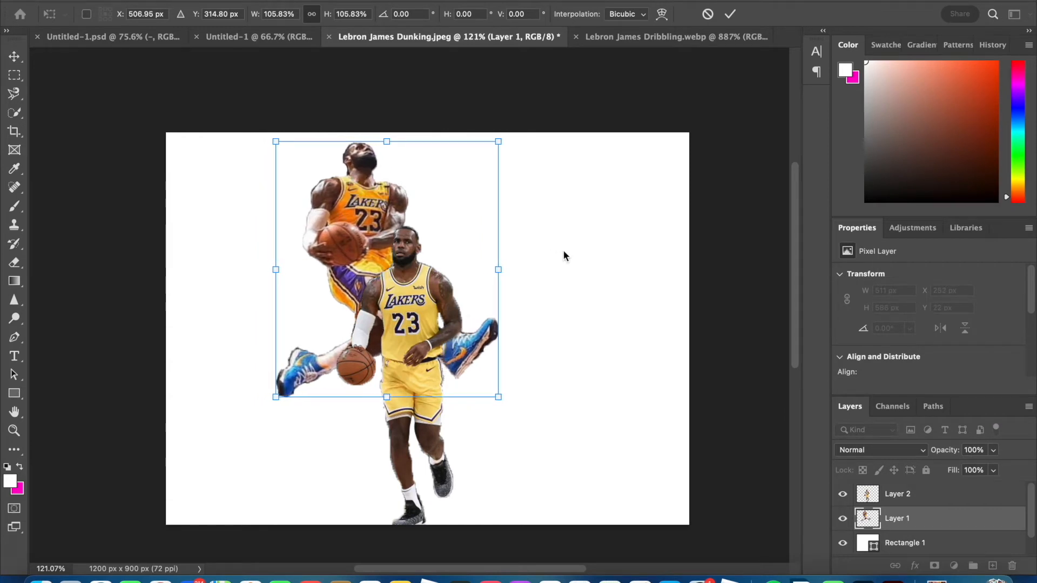
click(14, 58)
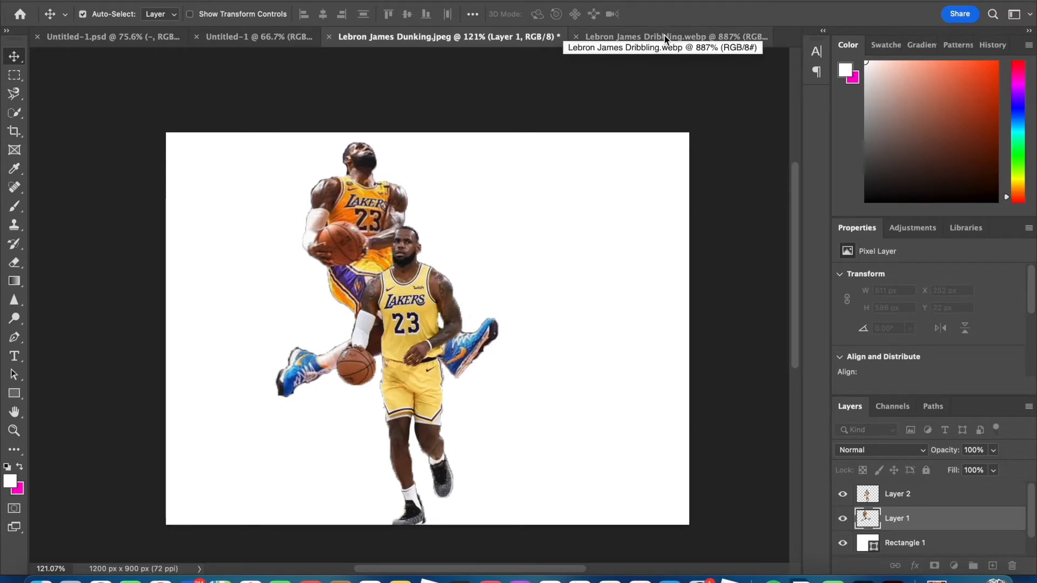
Open Lebron Hype.jpeg from the Downloads folder and activate the Quick Selection tool
click(141, 1)
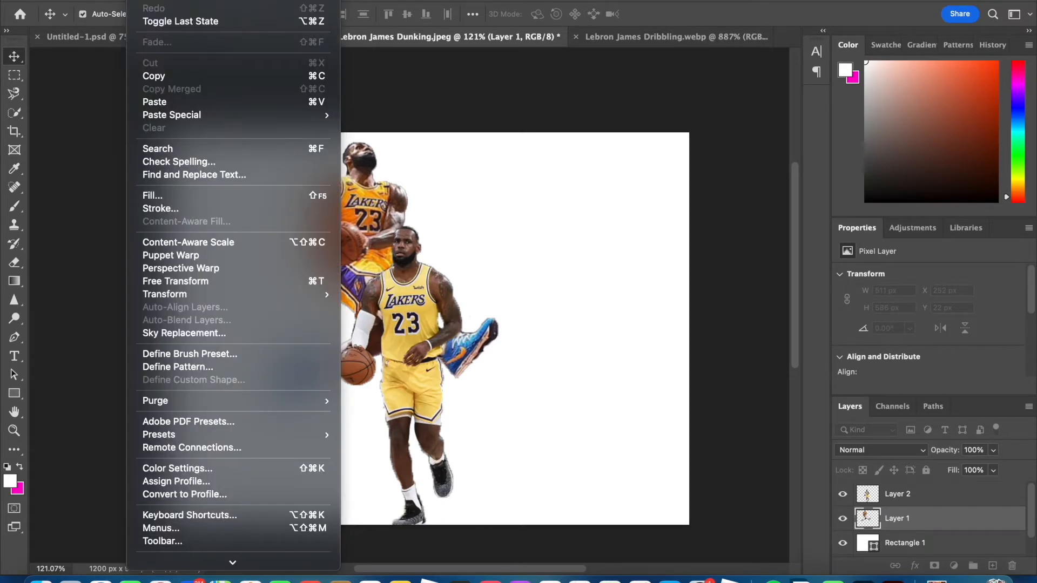
mouse_move(111, 0)
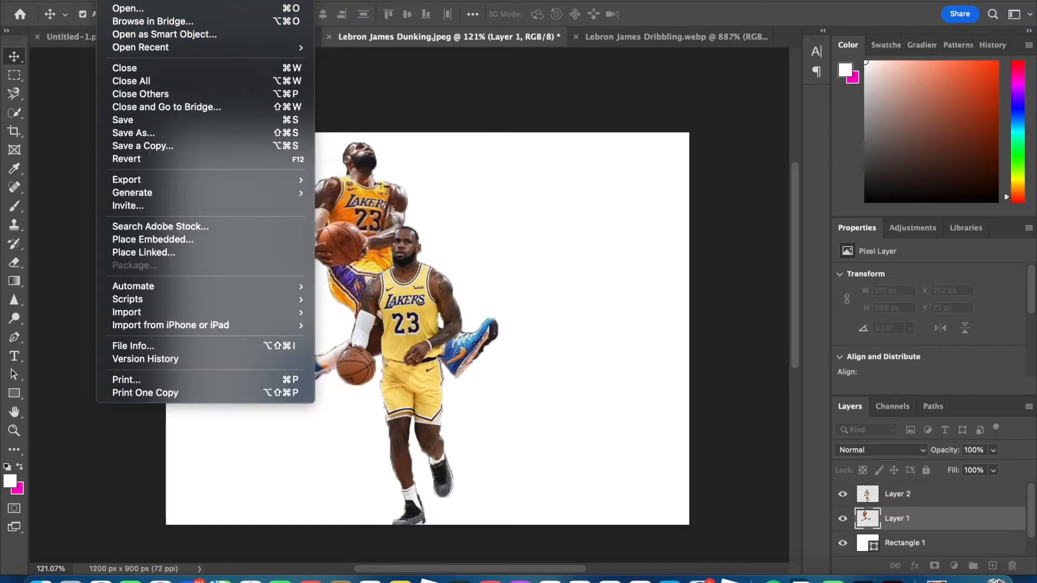
click(125, 8)
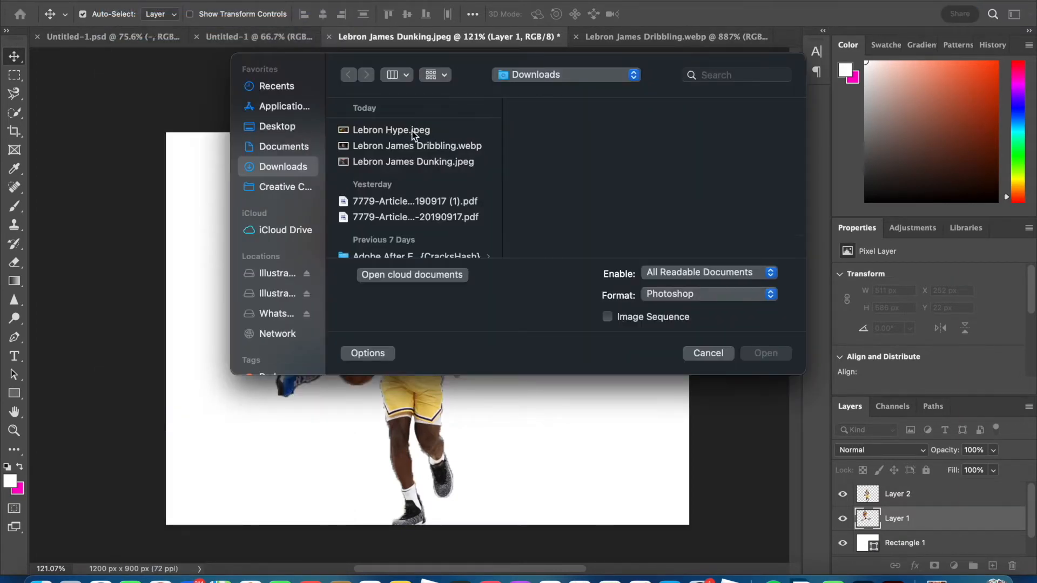
click(413, 133)
double_click(413, 132)
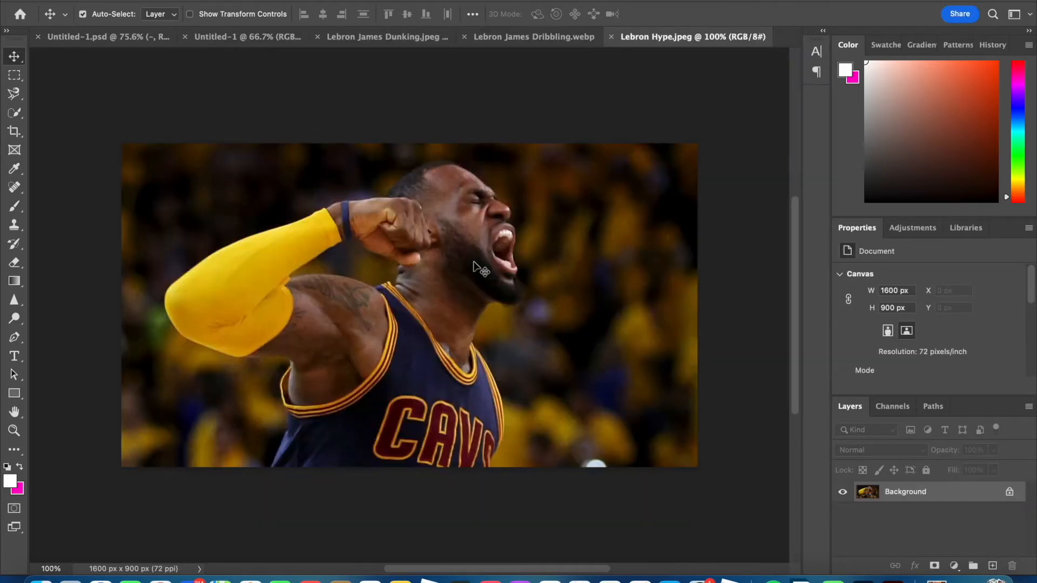
click(15, 112)
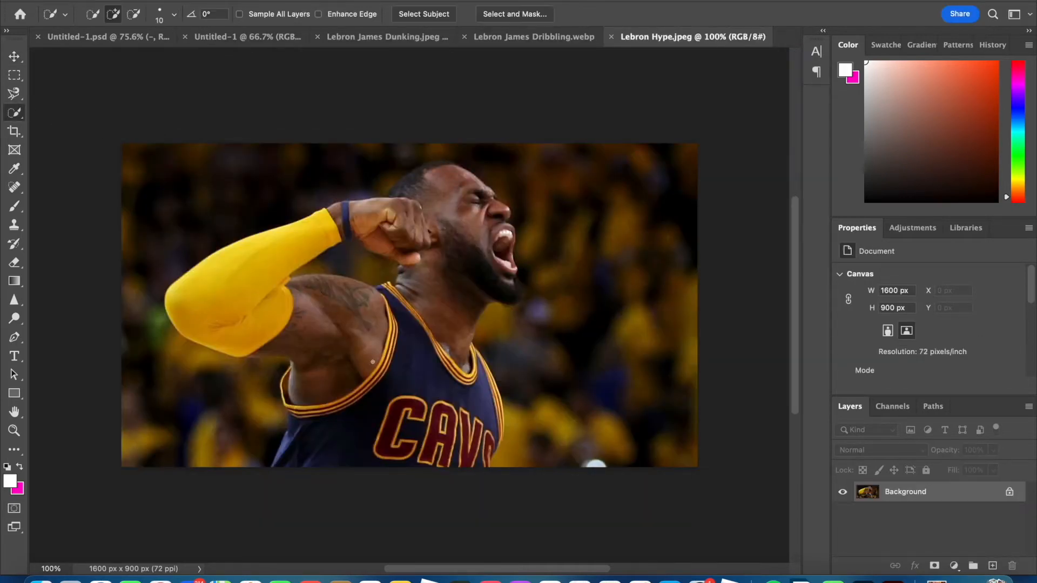
Set the Quick Selection brush size to 100 px
click(174, 15)
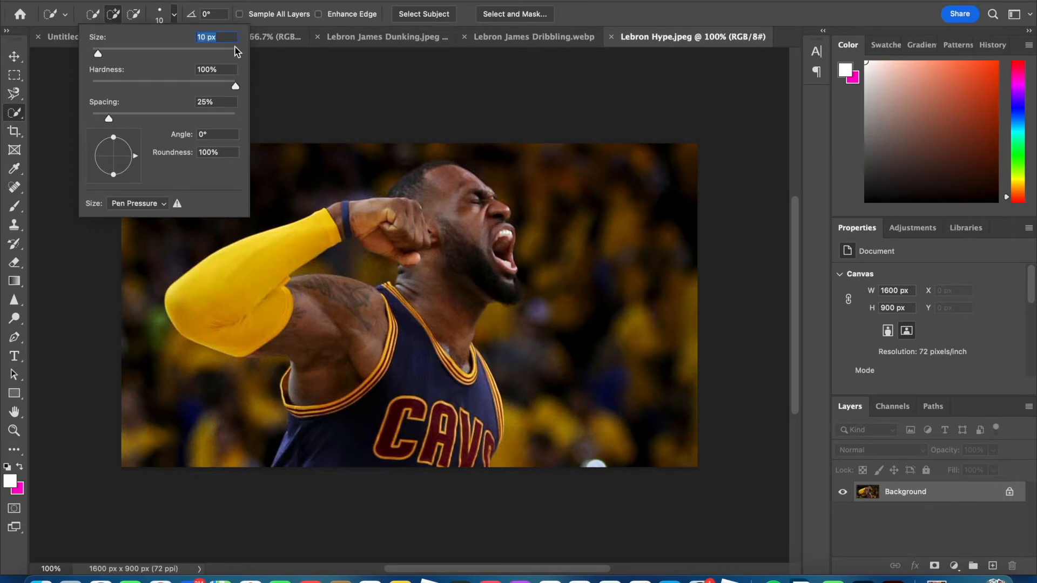
text(0)
key(Return)
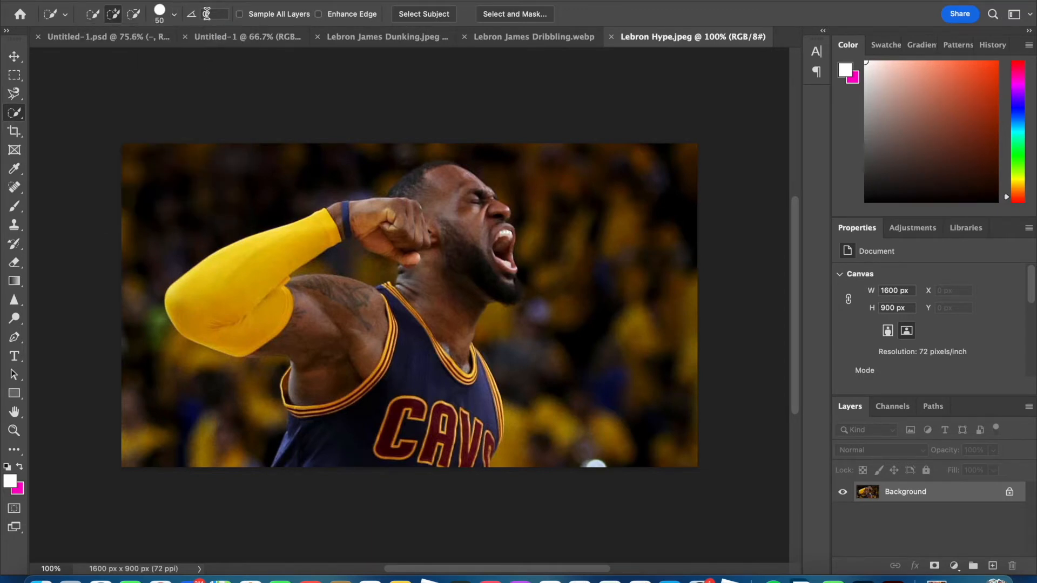
click(174, 16)
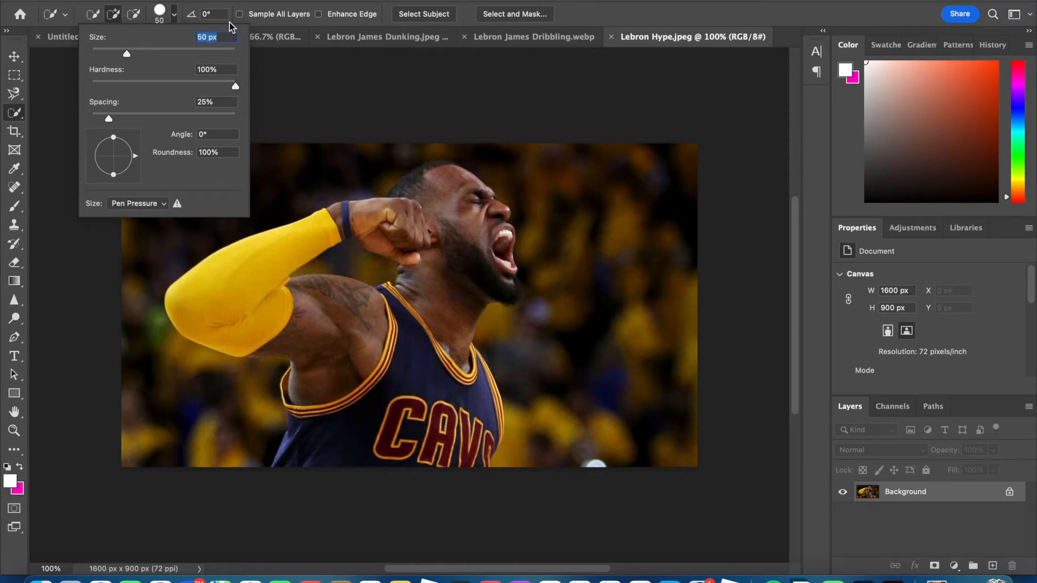
text(30)
key(Return)
click(175, 15)
text(0)
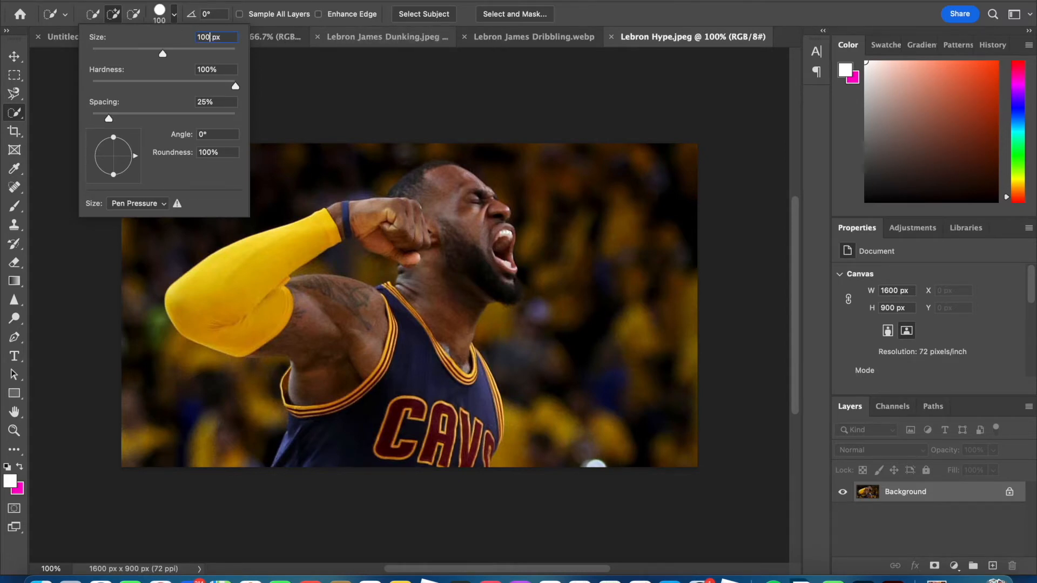
key(Return)
Select the shouting player's jersey, arms and head, and subtract the background gap between the raised forearm and shoulder
mouse_move(398, 399)
mouse_down()
mouse_move(376, 410)
mouse_move(402, 358)
mouse_move(398, 386)
mouse_move(363, 383)
mouse_move(361, 344)
mouse_move(262, 313)
mouse_up()
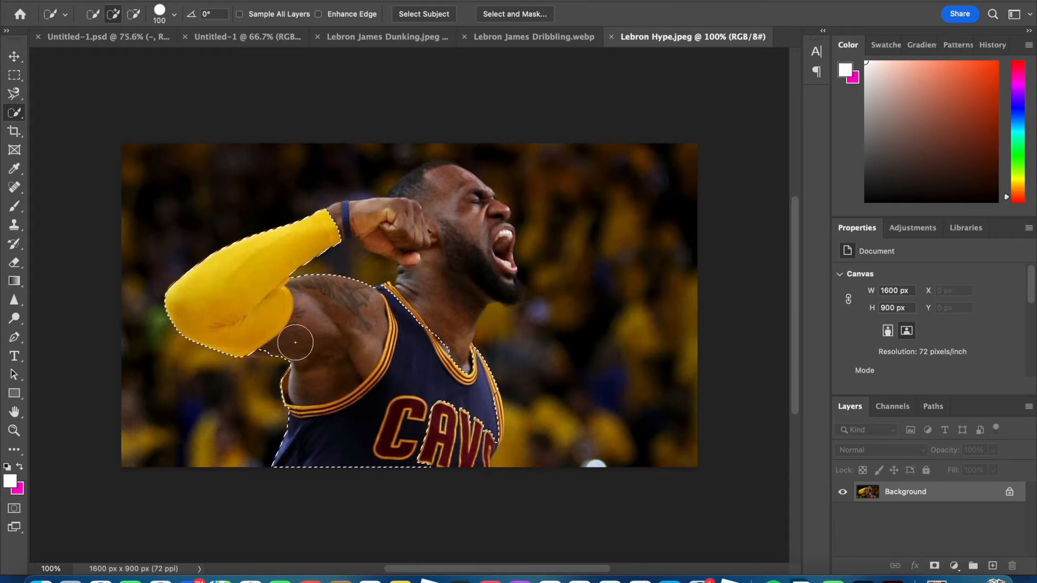
mouse_move(366, 327)
mouse_down()
mouse_move(448, 329)
mouse_move(449, 216)
mouse_move(434, 190)
mouse_up()
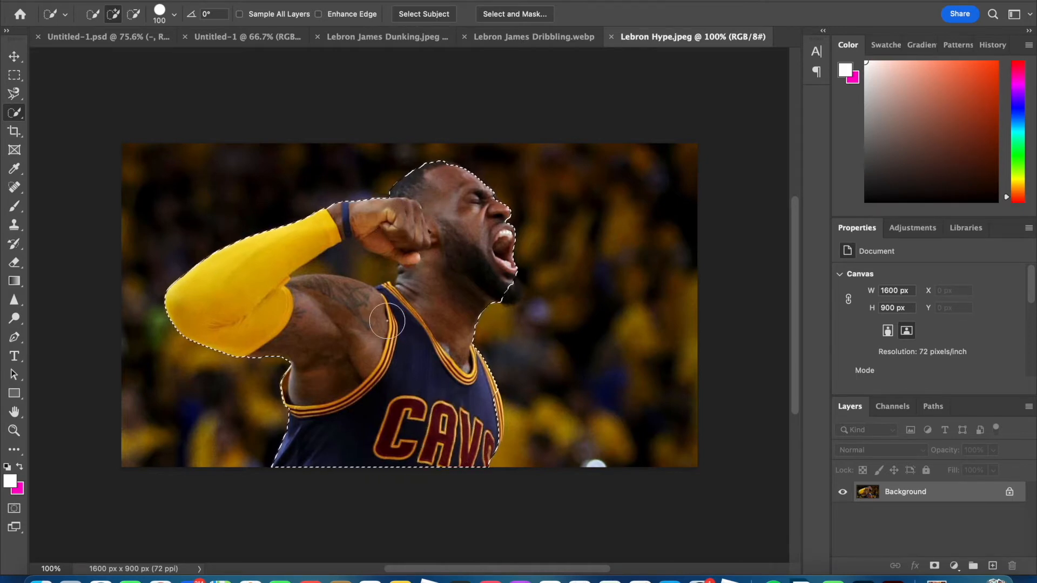
click(131, 18)
scroll(468, 301, up, 5)
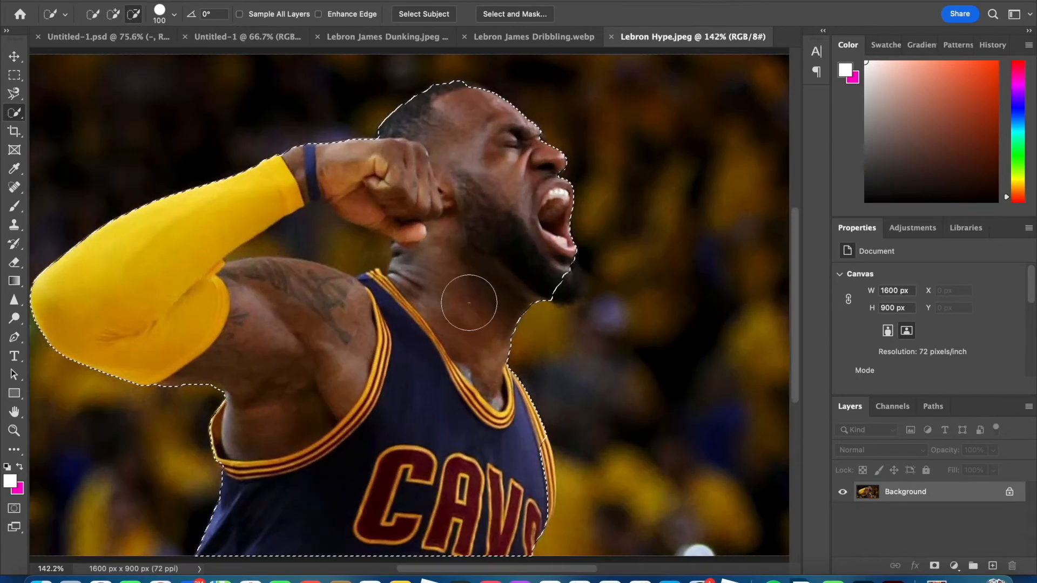
scroll(477, 309, left, 4)
scroll(476, 309, up, 2)
mouse_move(460, 289)
mouse_down()
mouse_move(456, 280)
mouse_move(531, 294)
mouse_up()
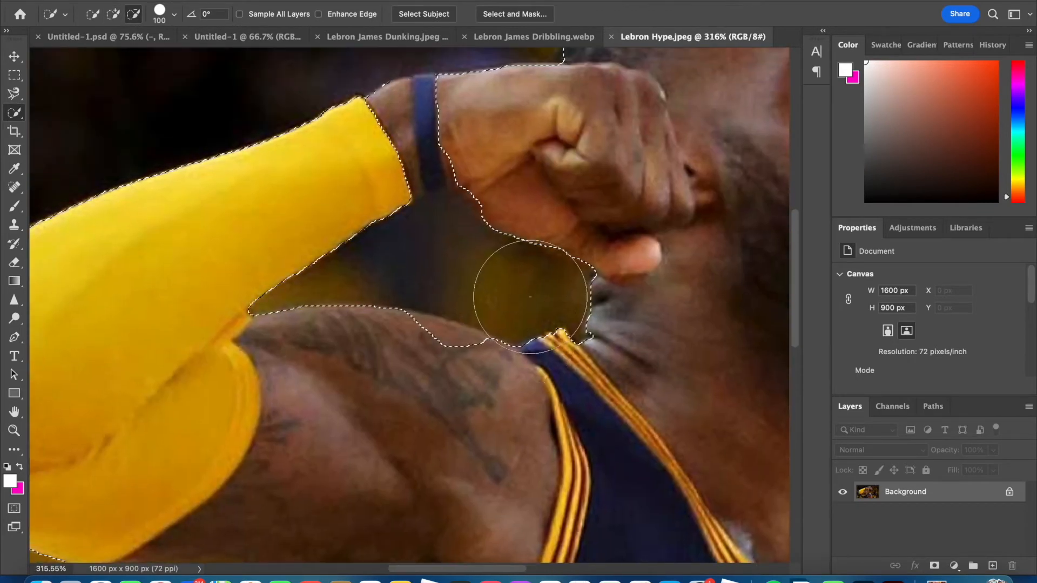
Add the wrist with its blue band and the tip of the bearded chin back into the selection
click(112, 13)
drag(378, 118, 457, 111)
scroll(456, 112, down, 4)
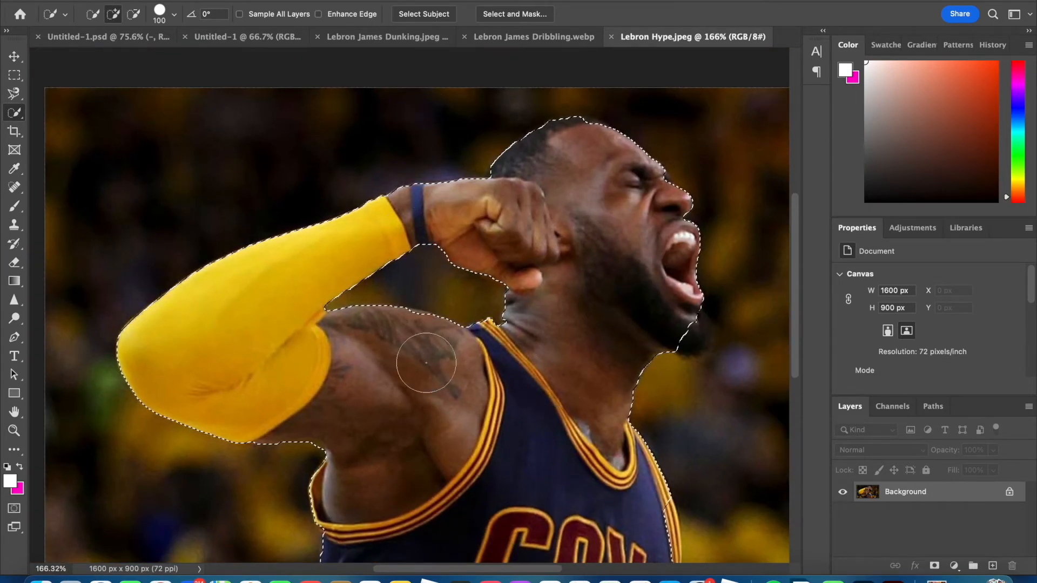
scroll(411, 337, down, 1)
scroll(404, 336, down, 3)
click(591, 319)
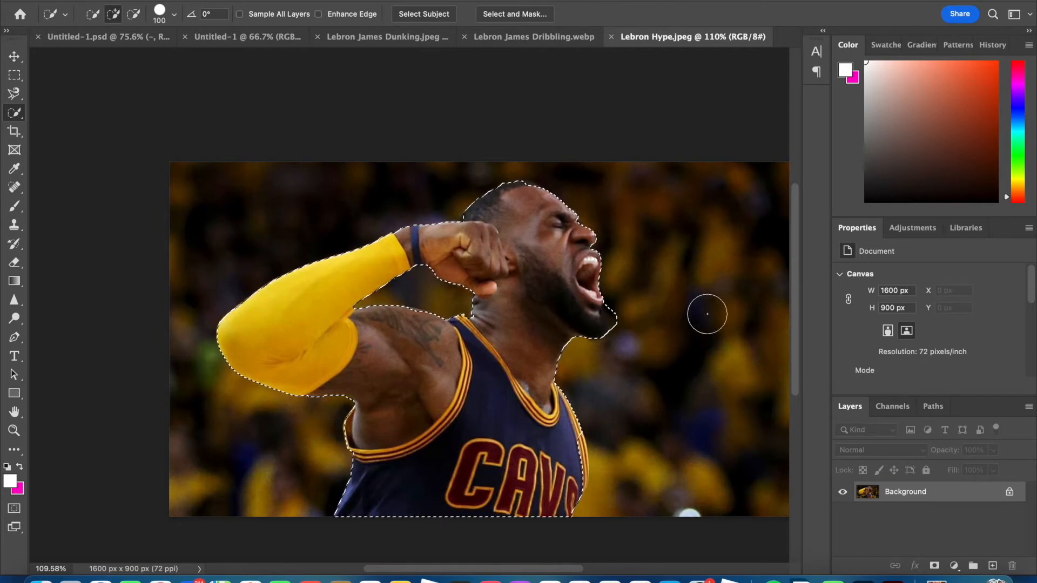
Subtract the excess background beside the chin so the selection follows the beard's edge
scroll(614, 271, up, 4)
scroll(615, 271, right, 10)
scroll(232, 301, up, 5)
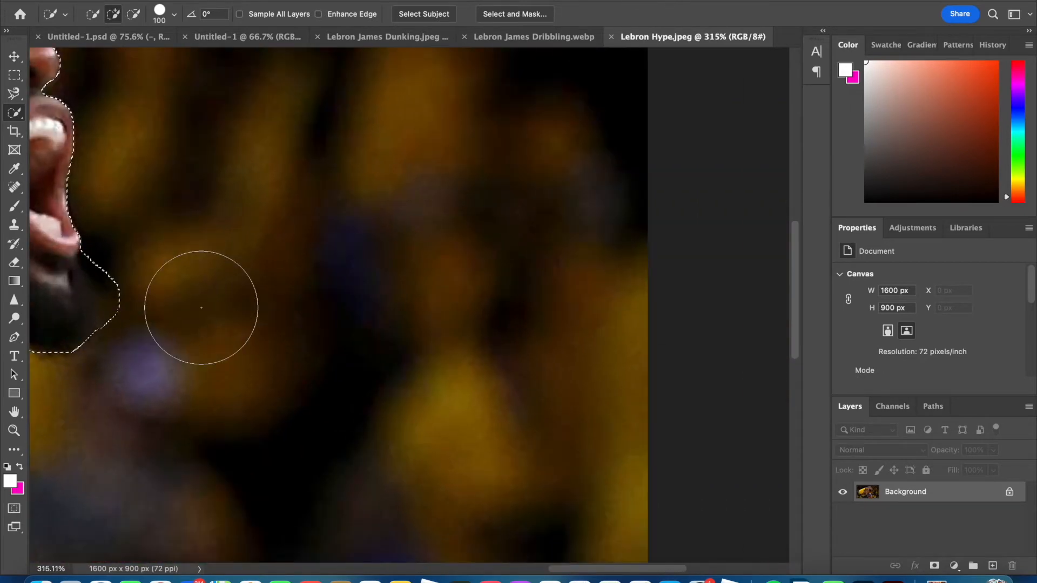
scroll(201, 308, left, 3)
key(alt)
alt+click(683, 267)
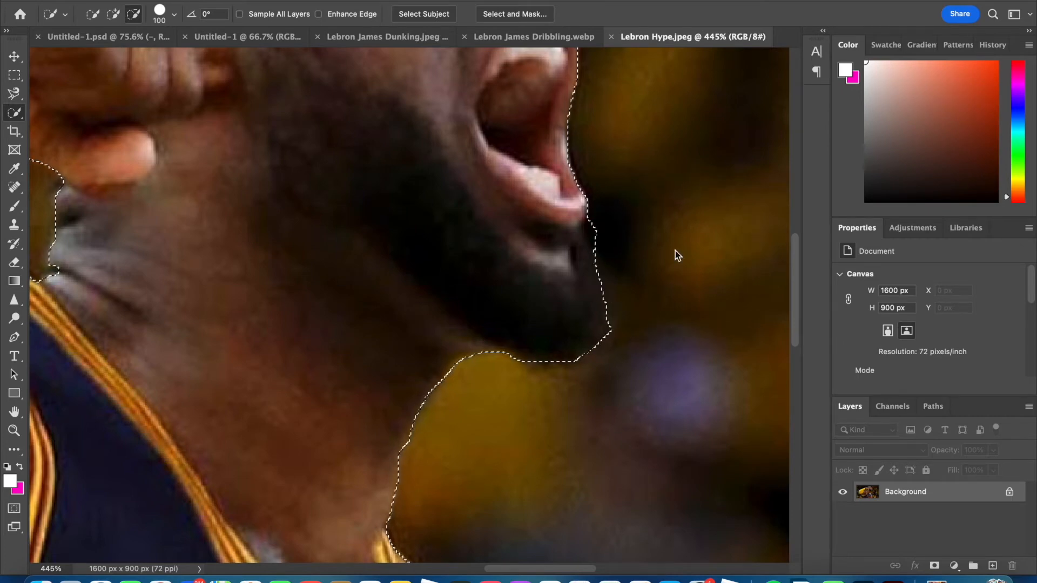
scroll(576, 410, down, 6)
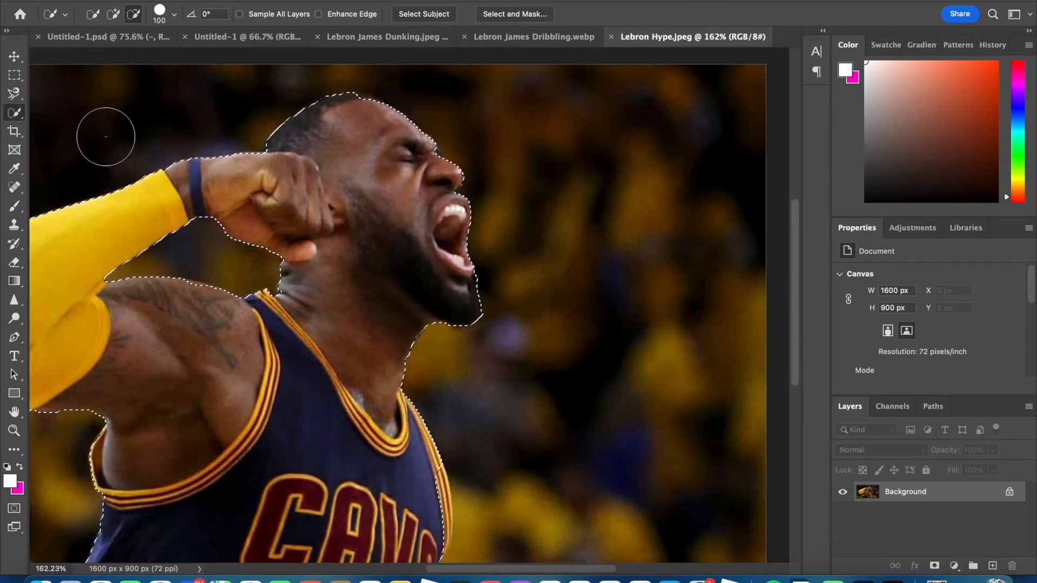
Move the selected hype cutout into the Lebron James Dunking.jpeg composition
click(21, 58)
scroll(551, 398, down, 2)
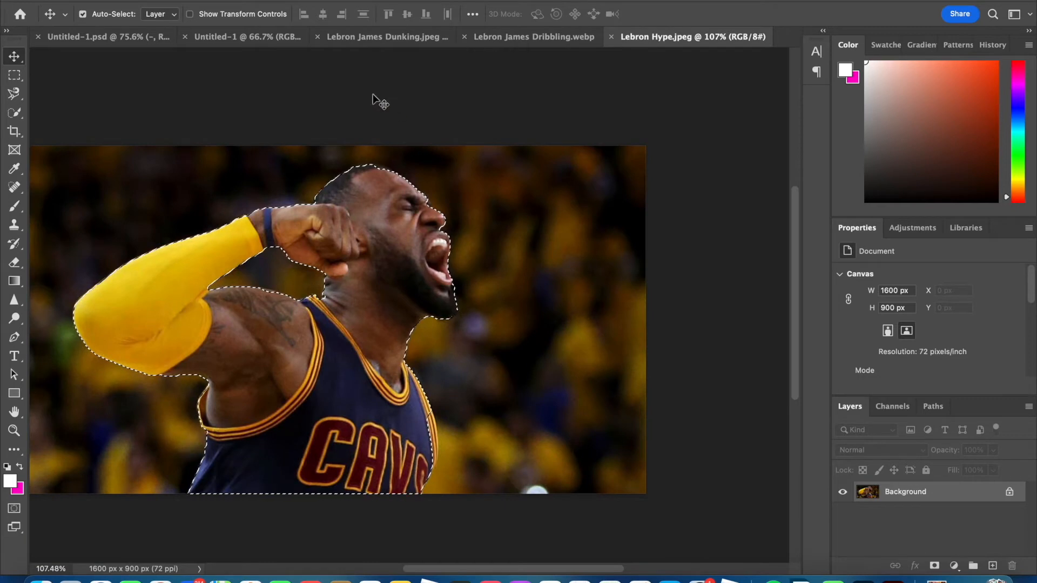
drag(296, 24, 522, 352)
Scale the hype cutout to about 92.69%
click(113, 1)
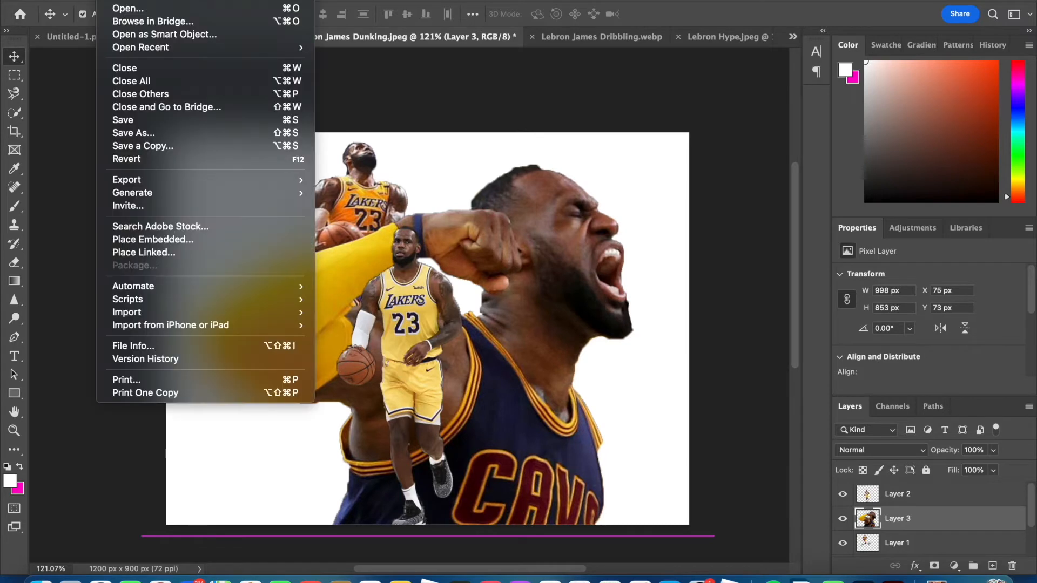
mouse_move(141, 1)
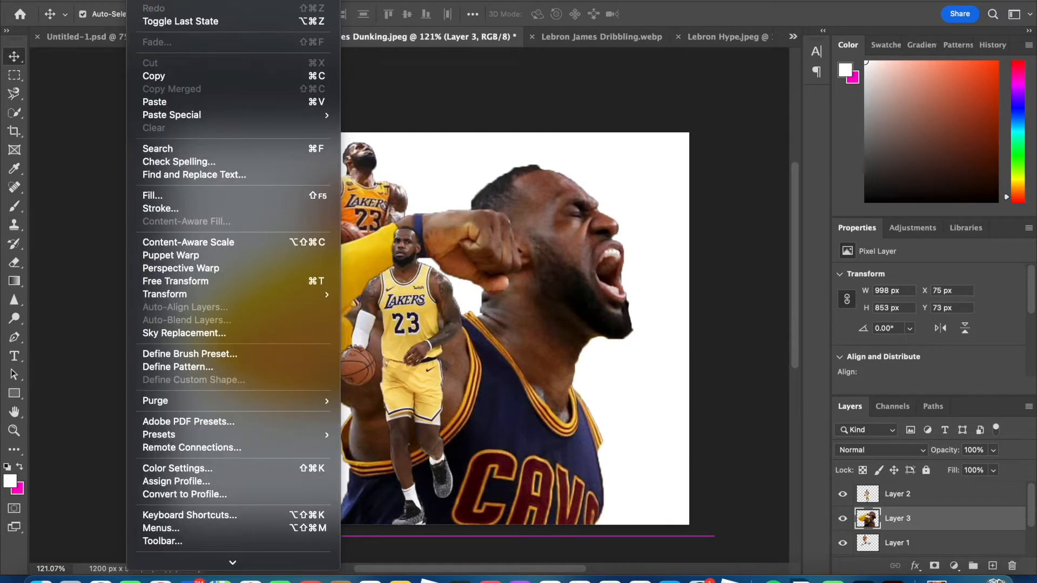
mouse_move(237, 298)
click(429, 313)
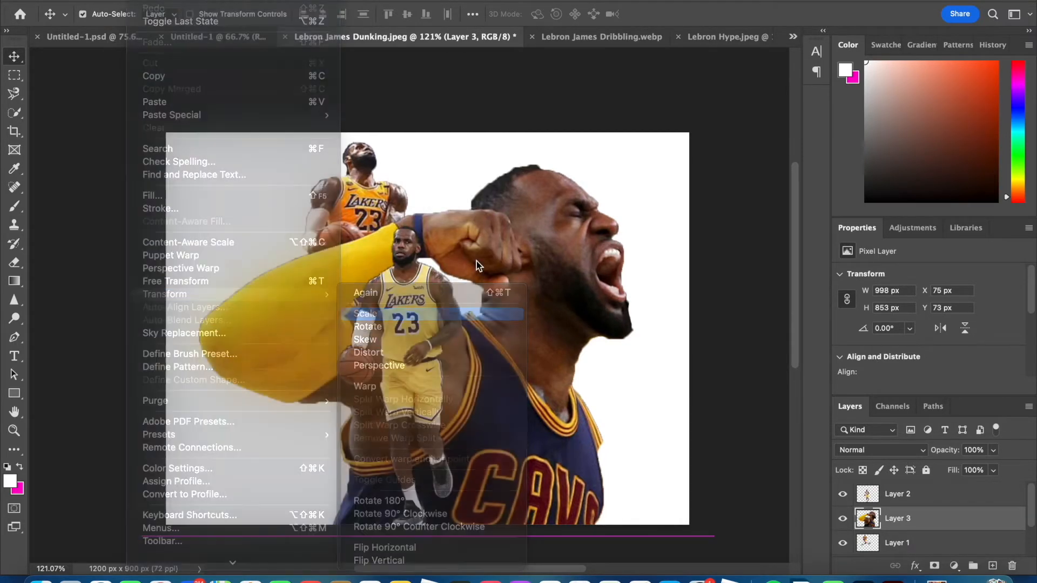
drag(200, 164, 202, 221)
Place the hype cutout's layer directly above Rectangle 1, behind both other players, and shift it to about X 0 px, Y 109 px
scroll(871, 532, down, 2)
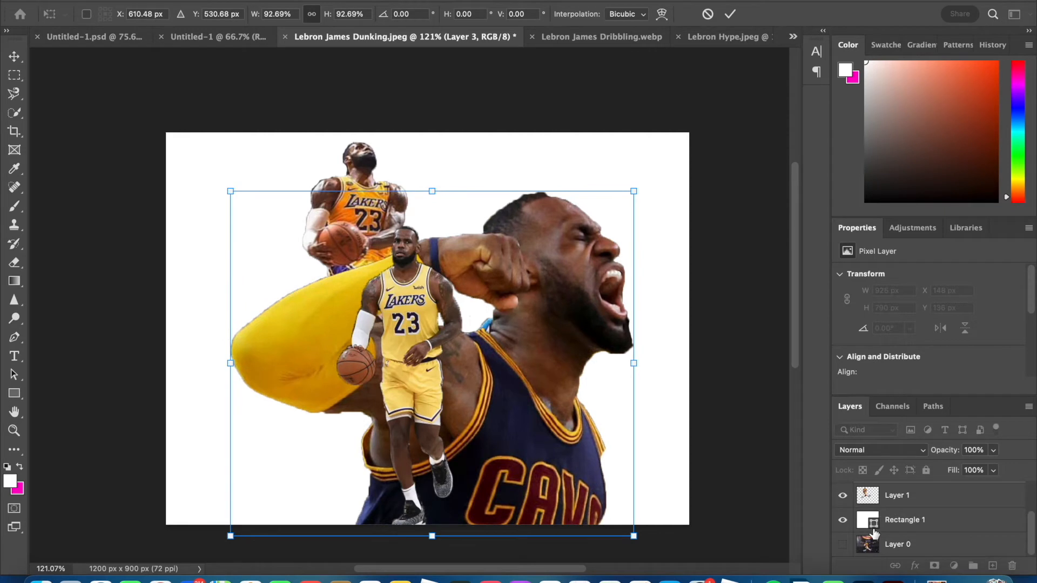
drag(864, 498, 866, 519)
drag(620, 344, 516, 415)
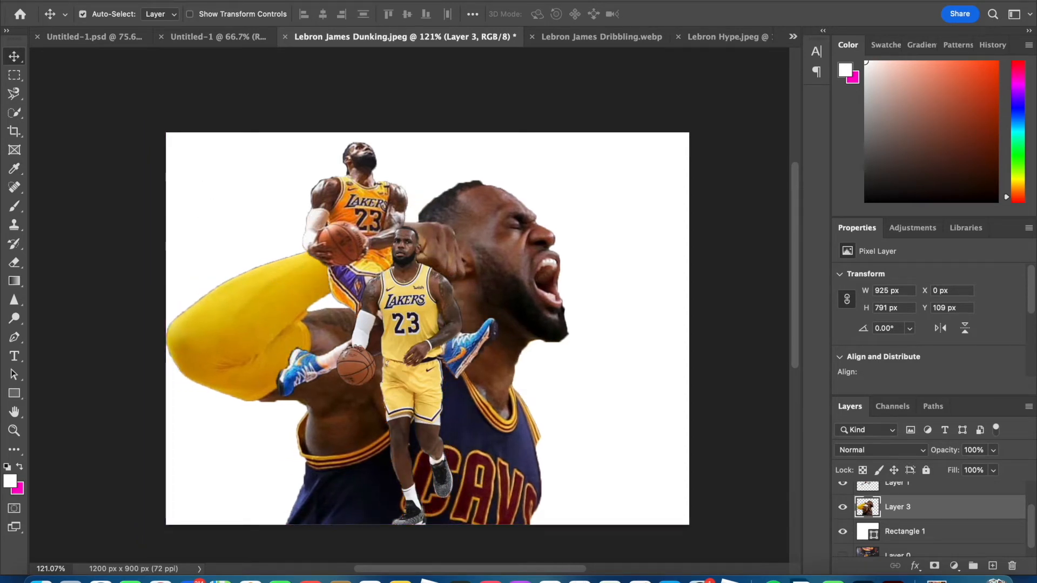
Scale the hype cutout to about 85.31% and set it in the canvas's bottom-left corner
click(138, 0)
mouse_move(175, 296)
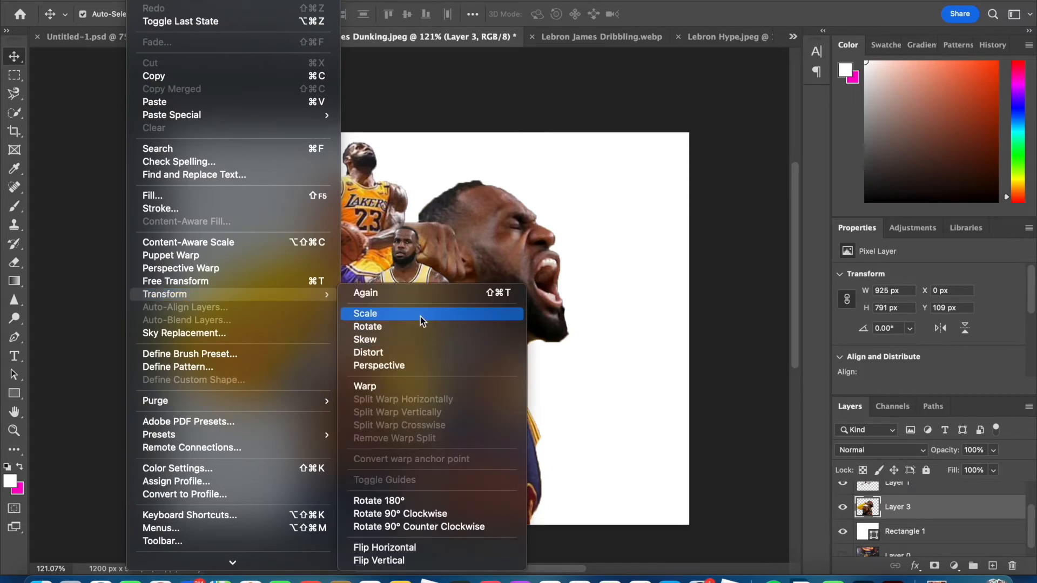
click(421, 317)
drag(167, 181, 226, 231)
mouse_move(517, 438)
mouse_down()
mouse_move(470, 439)
mouse_move(500, 435)
mouse_up()
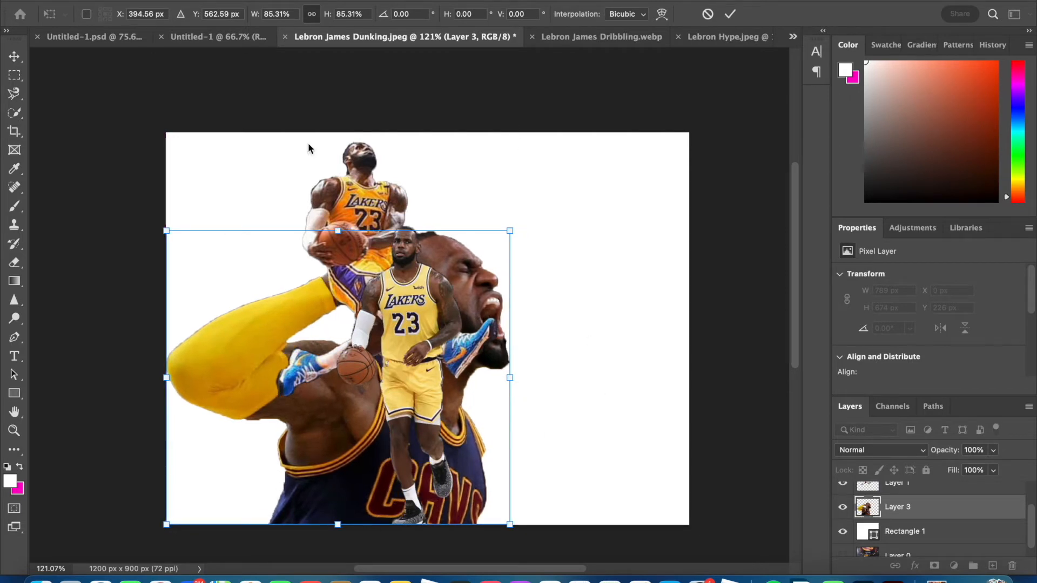
click(25, 59)
Shift the dunking cutout to about X 125 px, Y 0 px and the dribbling cutout to about X 283 px, Y 225 px
drag(411, 366, 558, 374)
click(365, 253)
drag(365, 253, 294, 237)
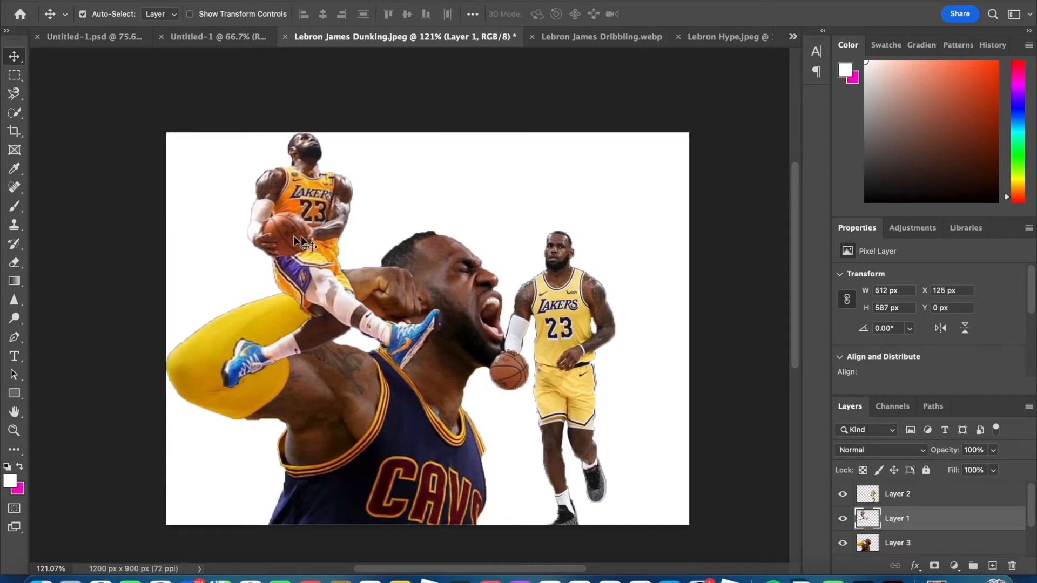
drag(575, 397, 373, 398)
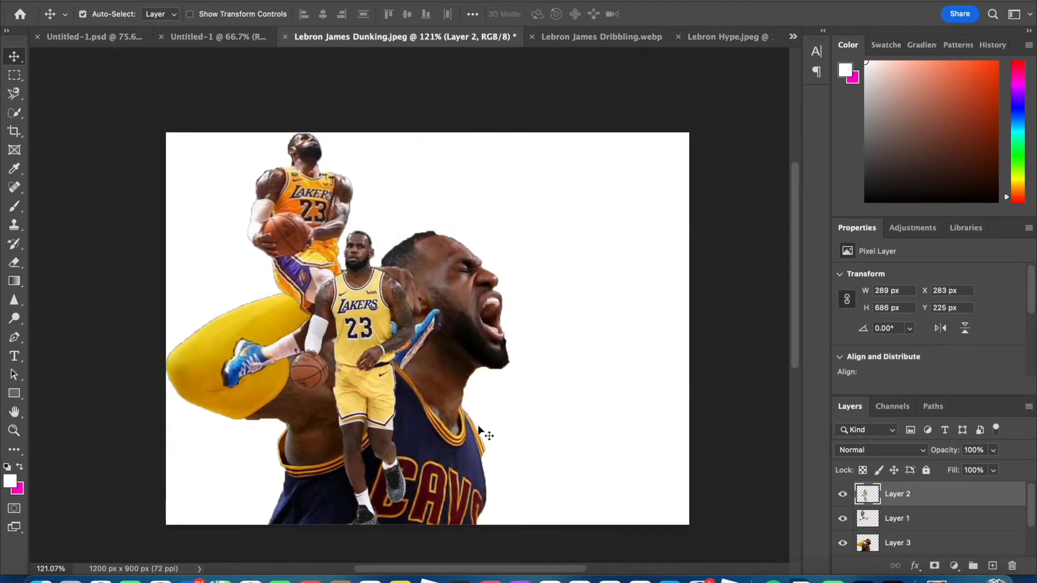
Shift the hype cutout right to about X 72 px, Y 225 px, and fine-tune the dribbling and dunking cutouts' horizontal positions over it
click(470, 444)
mouse_move(470, 443)
mouse_down()
mouse_move(505, 440)
mouse_move(478, 441)
mouse_up()
mouse_move(373, 419)
mouse_down()
mouse_move(386, 419)
mouse_move(367, 419)
mouse_up()
drag(300, 204, 313, 204)
click(605, 249)
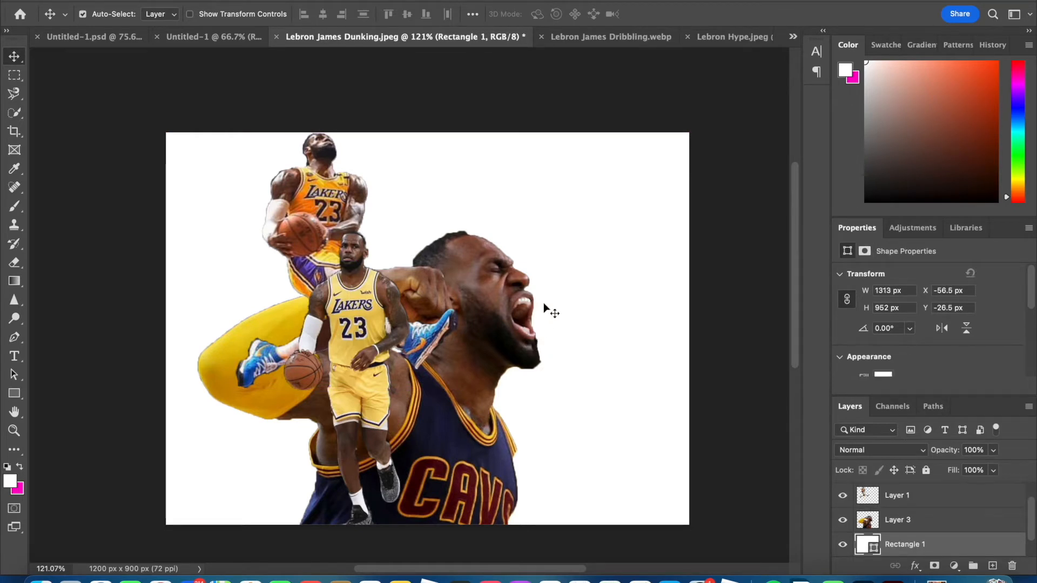
Add an empty layer above the hype cutout and duplicate the cutout in place
click(464, 281)
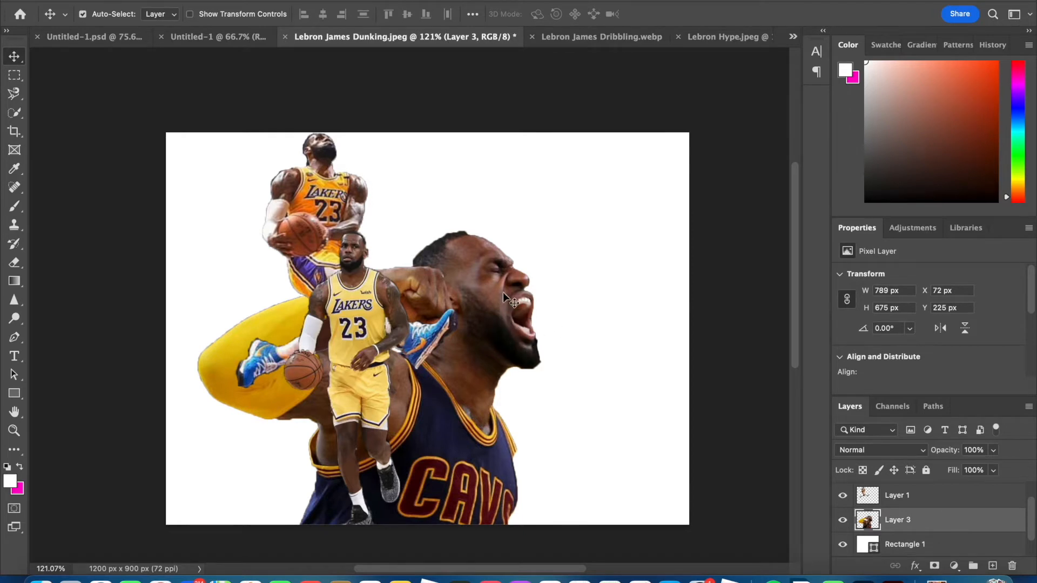
scroll(504, 292, up, 3)
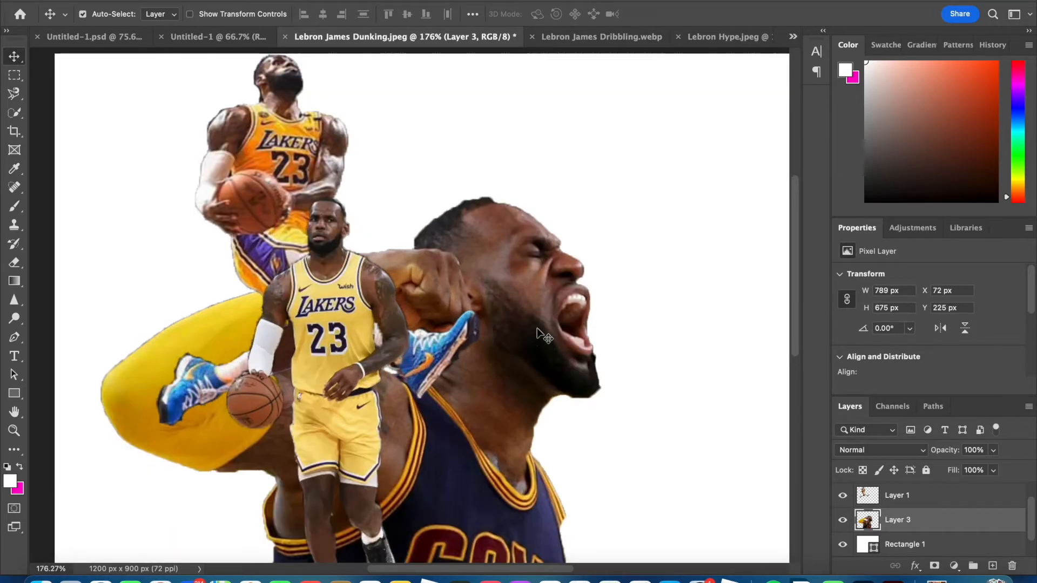
key(super+t)
click(994, 568)
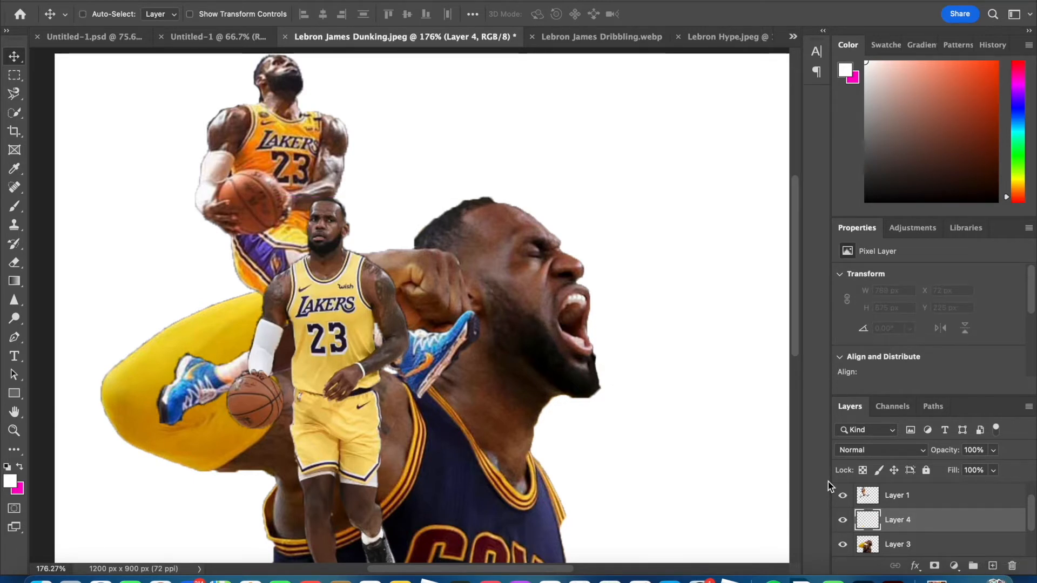
key(super+v)
drag(549, 320, 491, 389)
Preview blend modes on the duplicated hype cutout, and delete the copy after offsetting it to the upper right
click(905, 446)
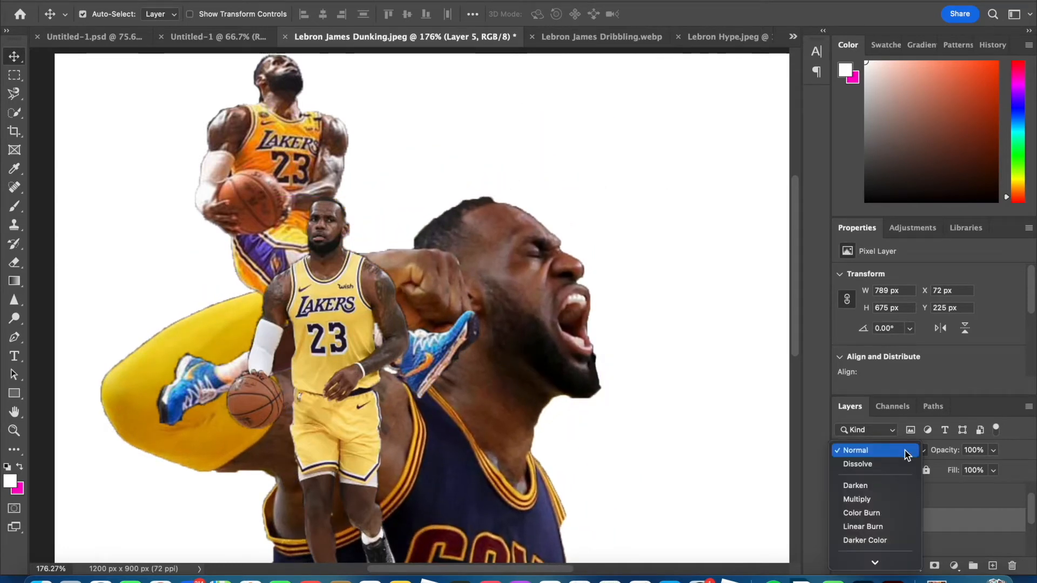
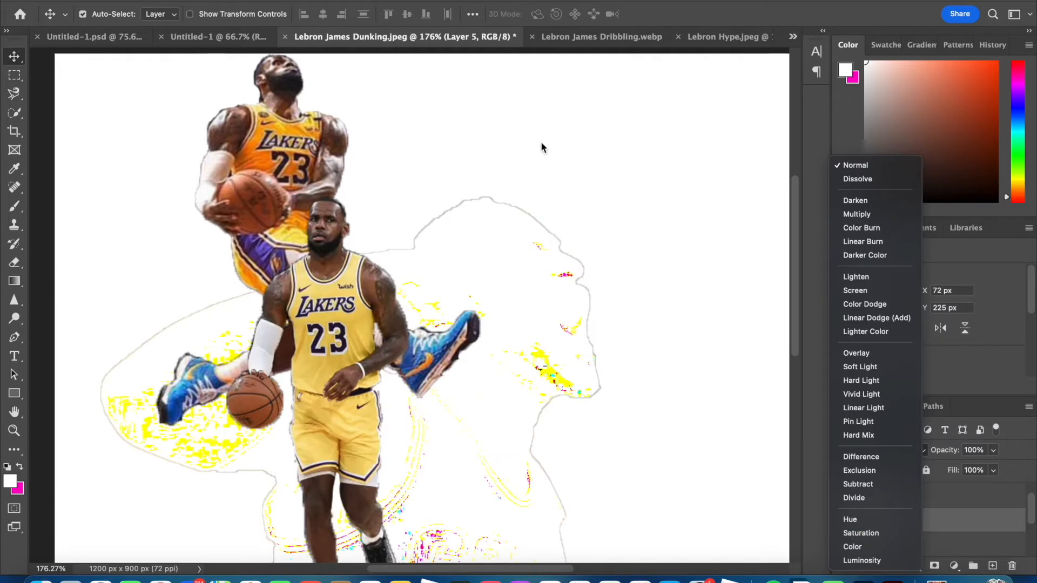
click(7, 65)
drag(535, 300, 673, 167)
key(Delete)
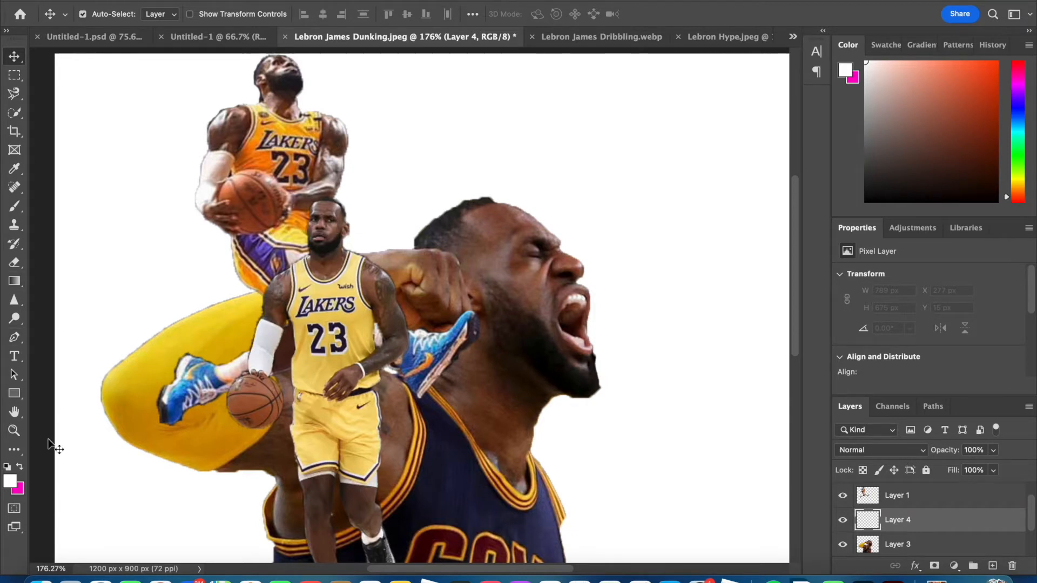
Offset a hype cutout copy to about X 251 px, Y 64 px and pick black (000000) for the background color
drag(534, 287, 645, 185)
click(15, 491)
drag(474, 414, 283, 538)
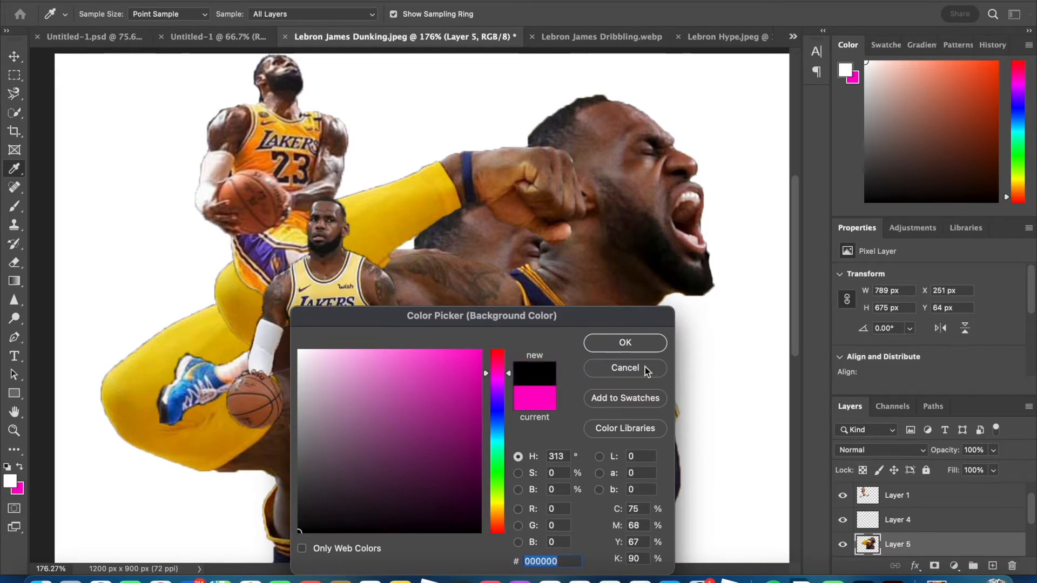
Set the background colour to black and undo the last paste of the shouting player in the collage
click(644, 346)
scroll(871, 348, down, 3)
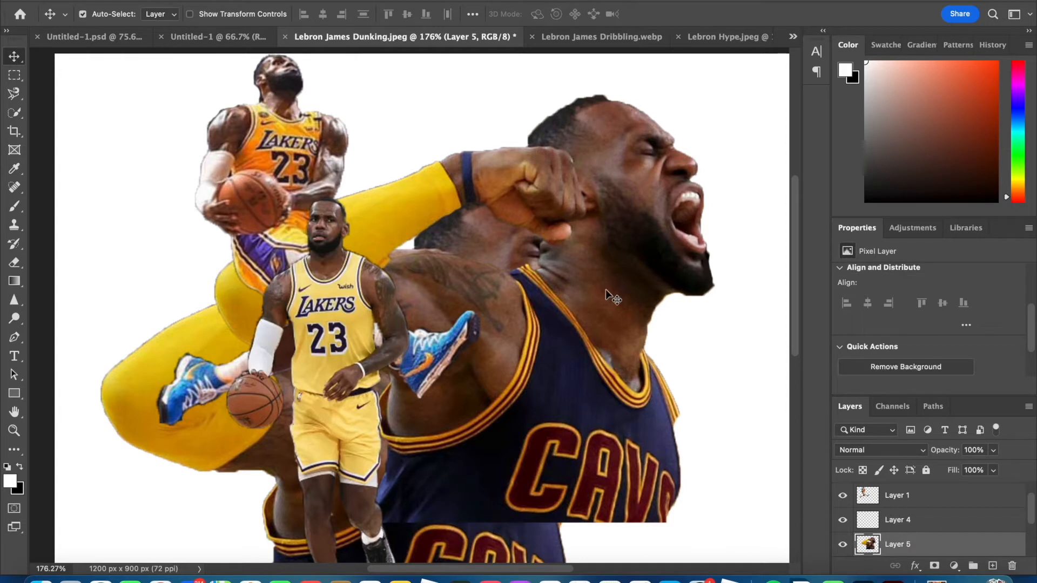
click(13, 395)
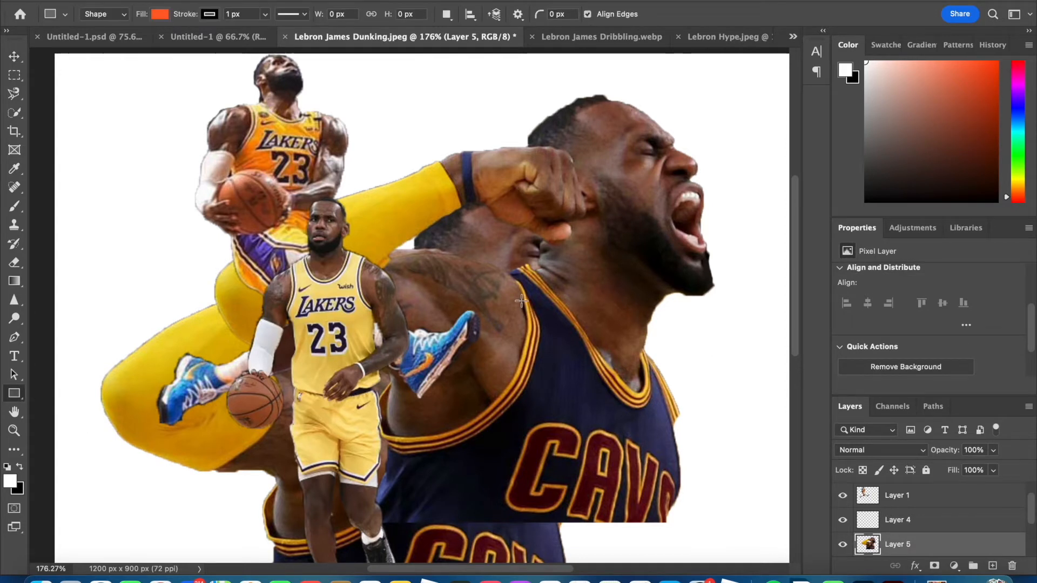
click(14, 59)
key(super+z)
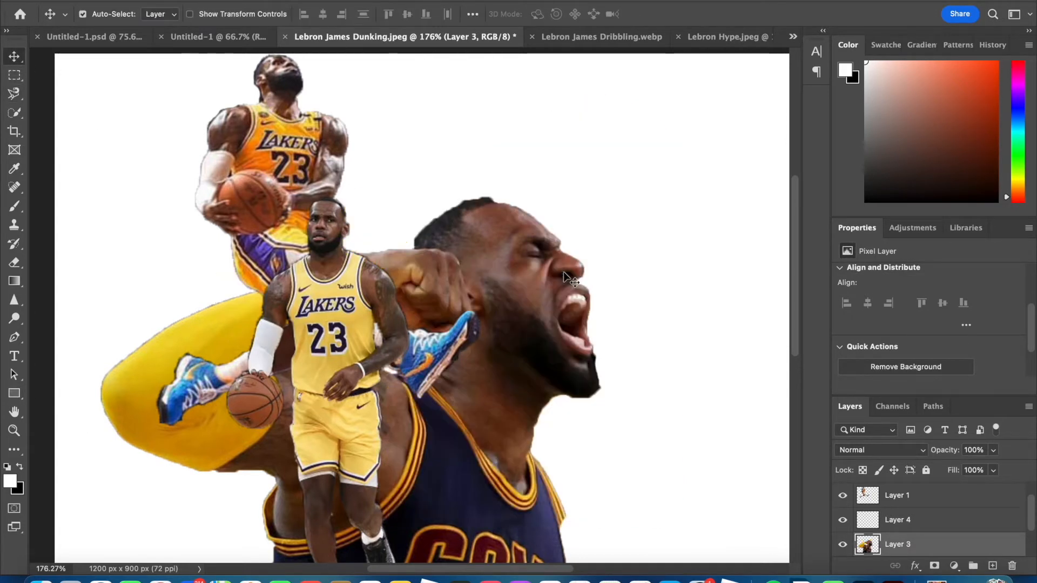
Draw an orange rectangle about 1399 by 900 px over the Lebron Hype.jpeg photo and add a blank layer above it
click(722, 41)
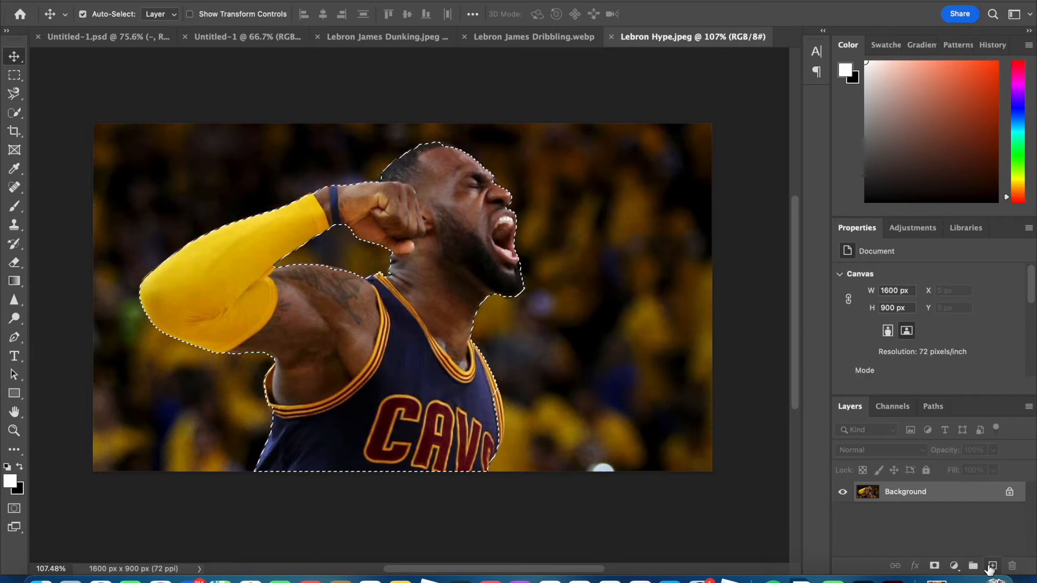
key(ctrl+j)
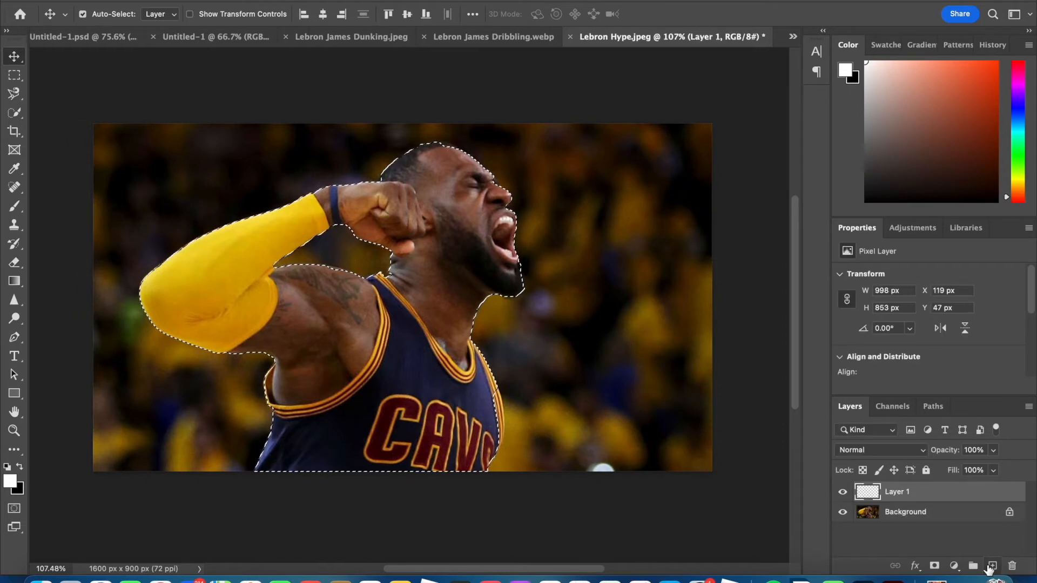
click(14, 394)
drag(114, 126, 656, 474)
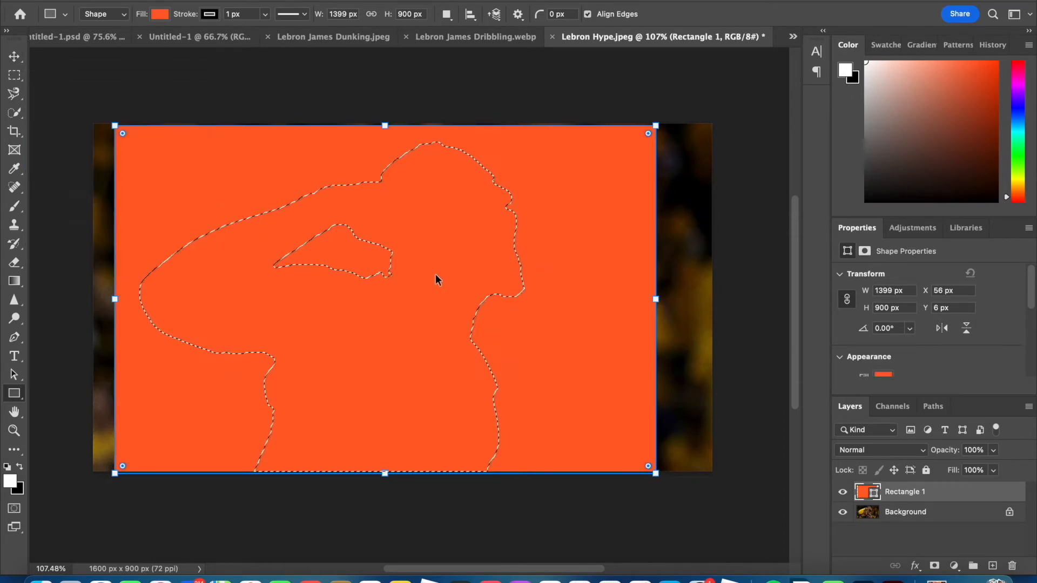
click(993, 566)
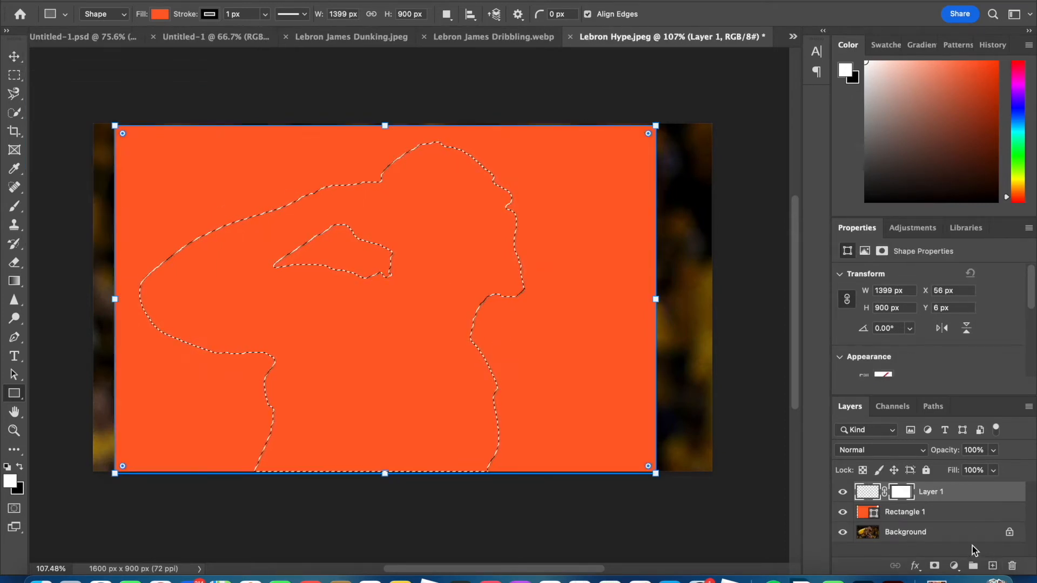
key(super+z)
Copy the selected player from the Background layer, paste him above the orange rectangle and shift the copy slightly sideways
click(908, 512)
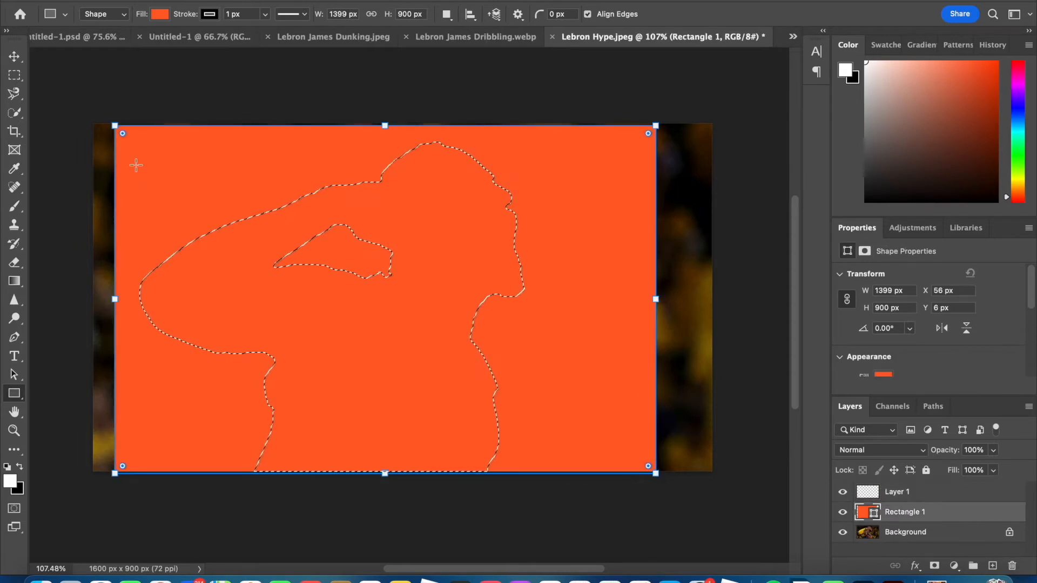
click(9, 51)
click(894, 534)
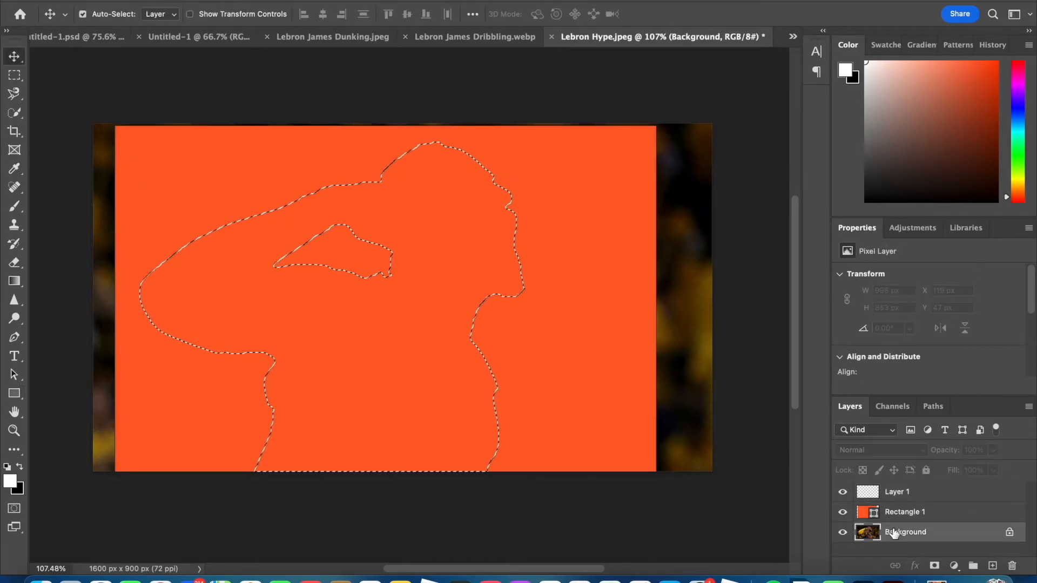
click(904, 514)
key(super+v)
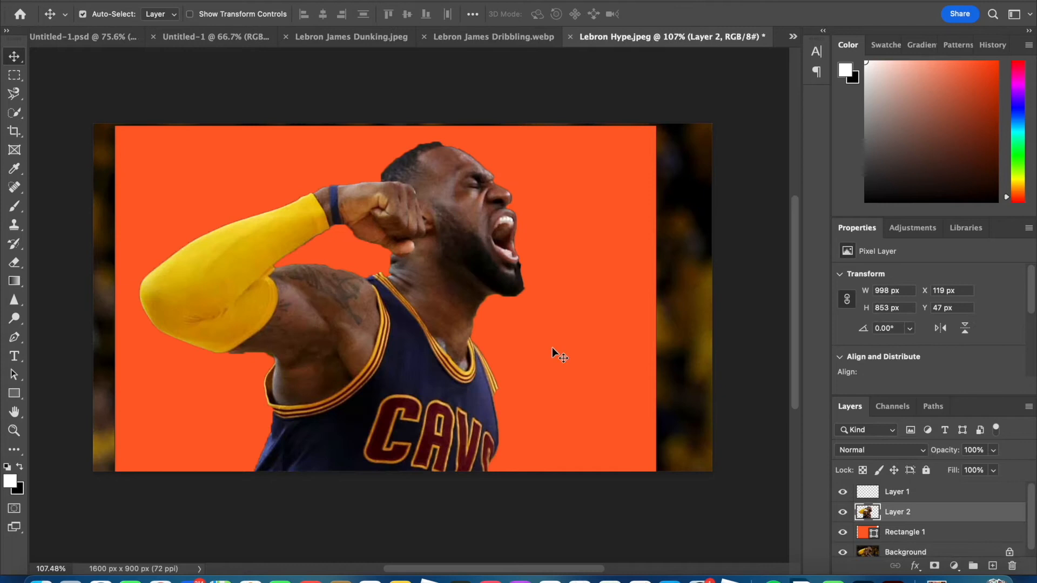
mouse_move(386, 295)
mouse_down()
mouse_move(393, 279)
mouse_move(395, 298)
mouse_up()
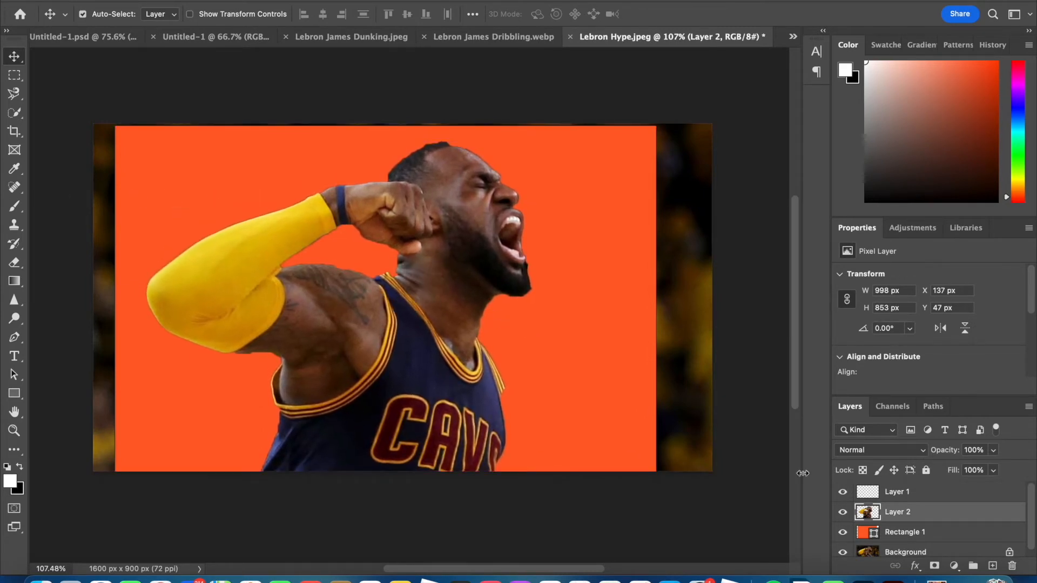
Select the player's shape with Quick Selection while the Rectangle 1 layer is active, adding the missing part of the jersey
click(894, 535)
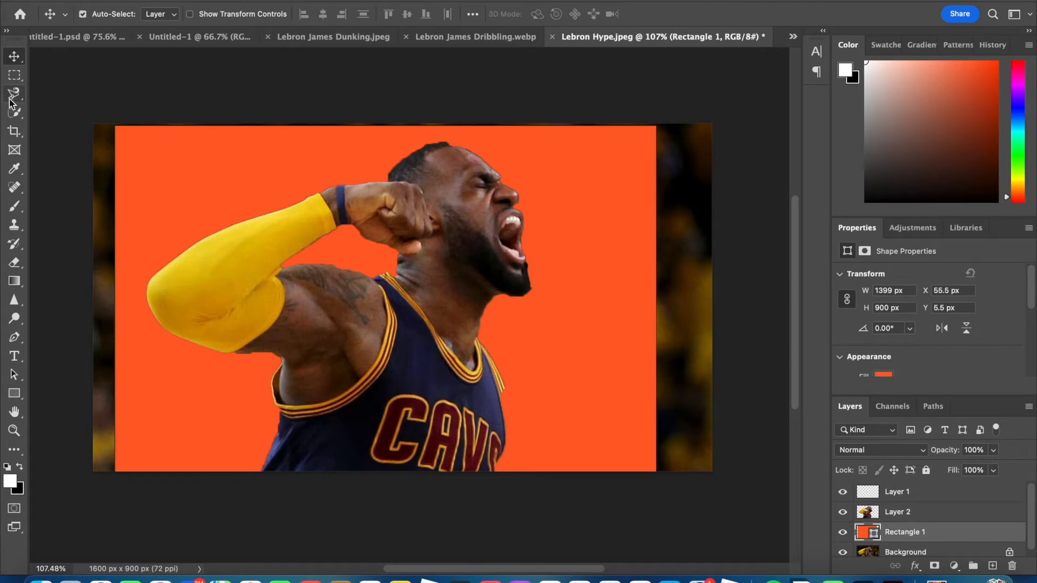
key(w)
mouse_move(461, 272)
mouse_down()
mouse_move(427, 374)
mouse_move(389, 395)
mouse_up()
click(476, 313)
mouse_move(464, 399)
mouse_down()
mouse_move(510, 336)
mouse_move(463, 448)
mouse_up()
click(113, 15)
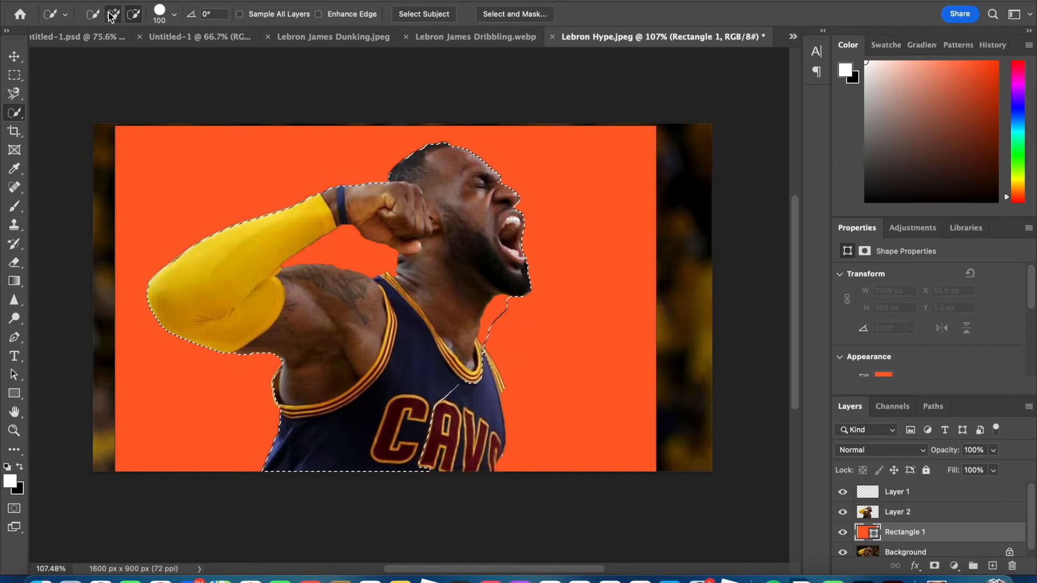
mouse_move(431, 398)
mouse_down()
mouse_move(455, 438)
mouse_move(480, 433)
mouse_move(470, 401)
mouse_move(465, 460)
mouse_move(480, 455)
mouse_move(469, 387)
mouse_up()
Refine the selection by subtracting the gap between arm and shoulder and the excess area below the chin
scroll(468, 369, up, 5)
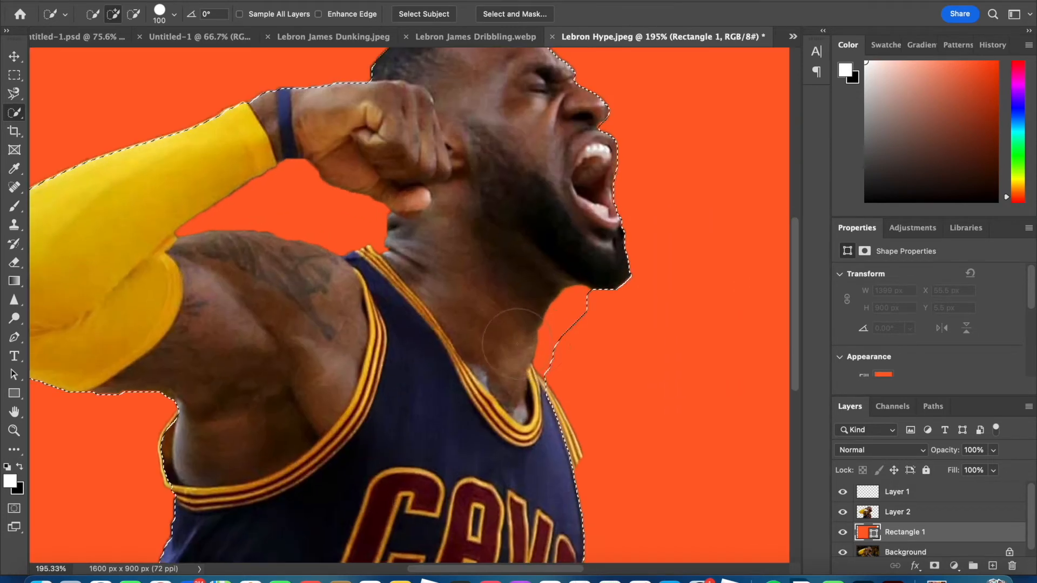
drag(590, 325, 574, 354)
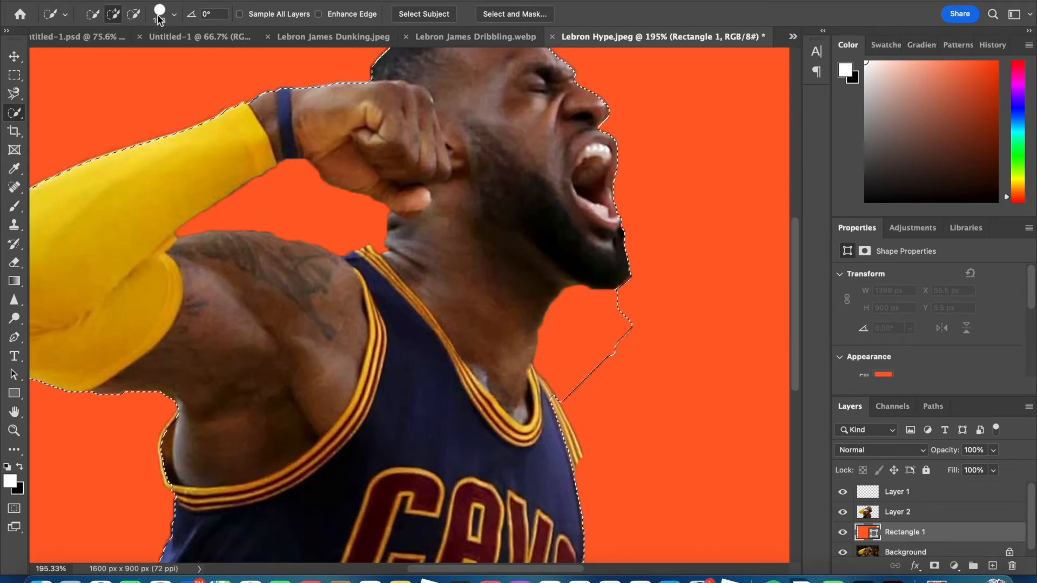
key(alt)
click(306, 207)
click(613, 344)
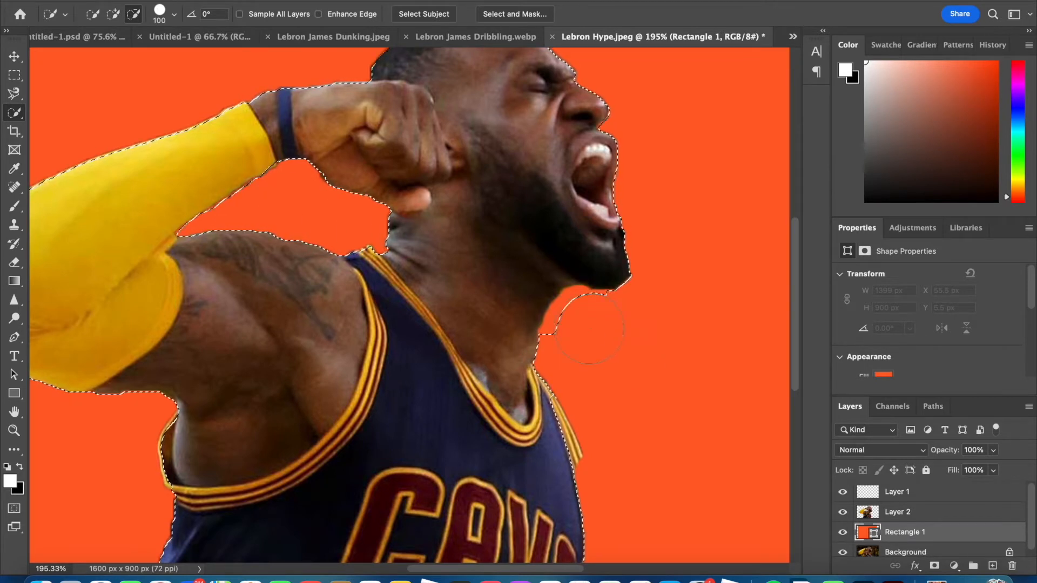
Copy the selected player shape from the orange rectangle and paste it into Layer 1
click(16, 50)
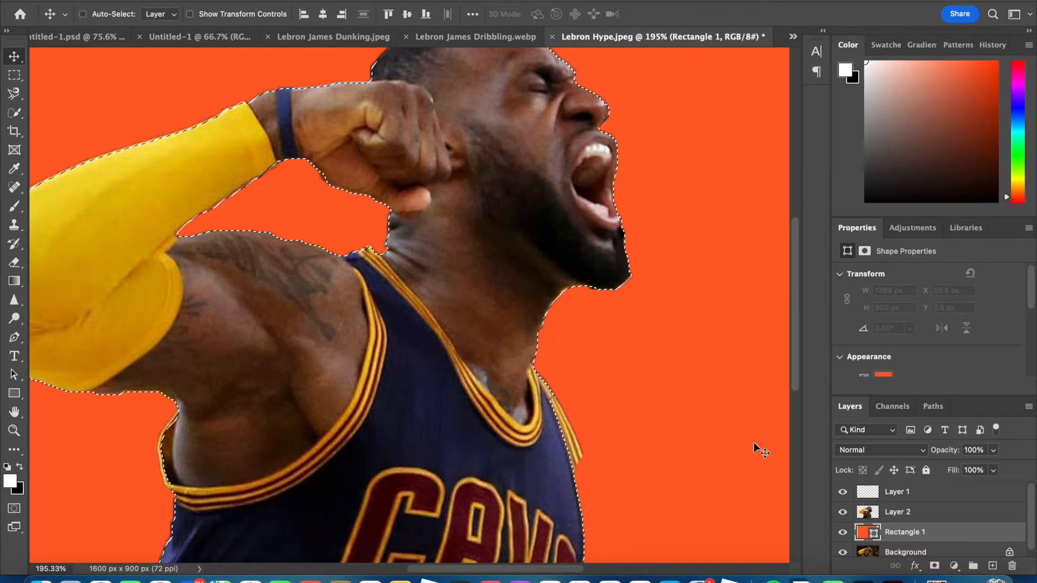
click(910, 490)
key(super+v)
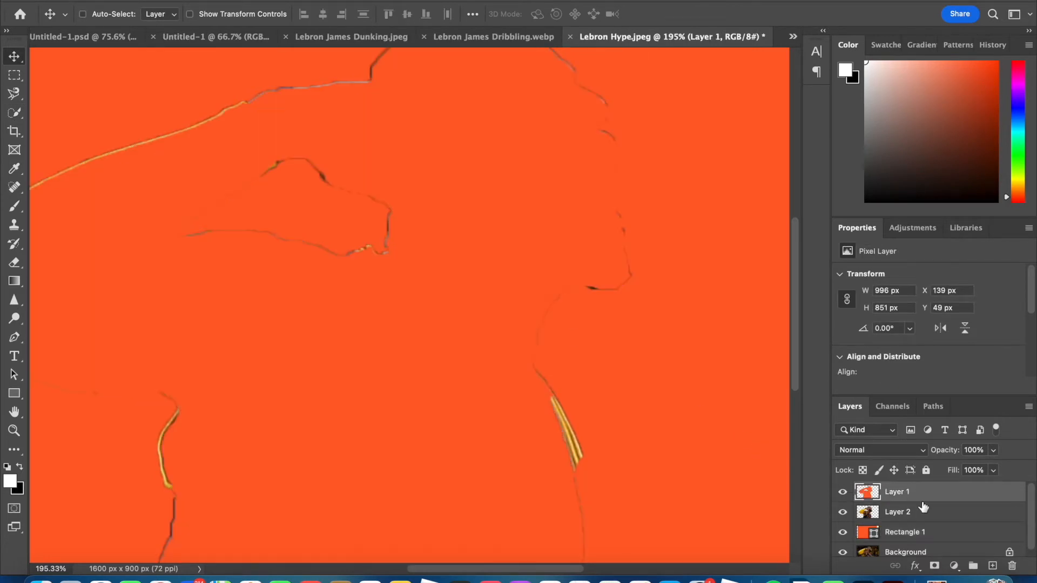
Hide Layer 2, Rectangle 1 and the Background layer to isolate the orange silhouette
click(842, 512)
click(842, 532)
click(843, 532)
click(842, 532)
key(super+0)
click(843, 552)
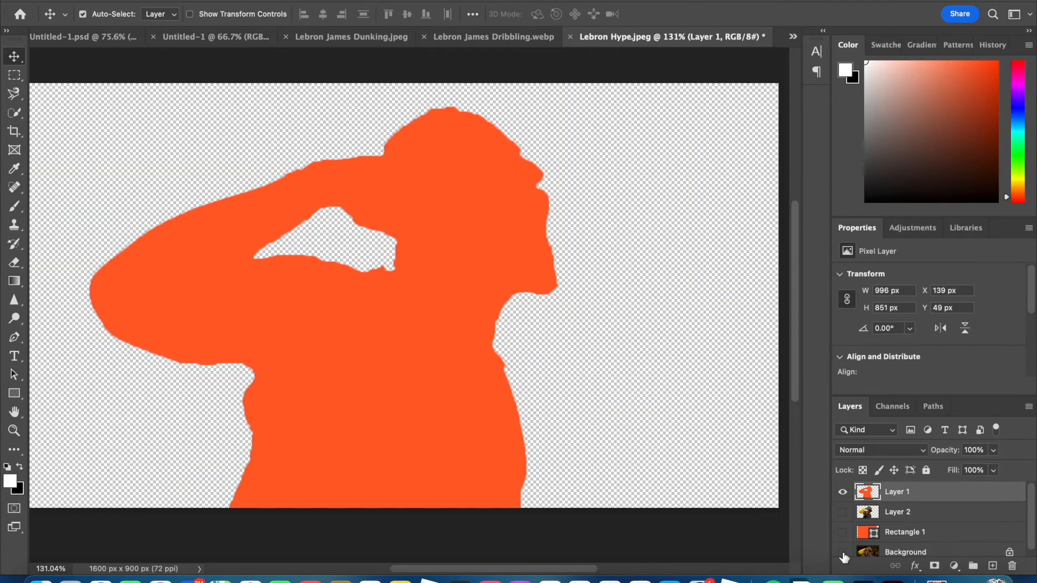
click(843, 552)
Paste the orange silhouette into Lebron James Dunking.jpeg and move it roughly over the shouting player
click(455, 33)
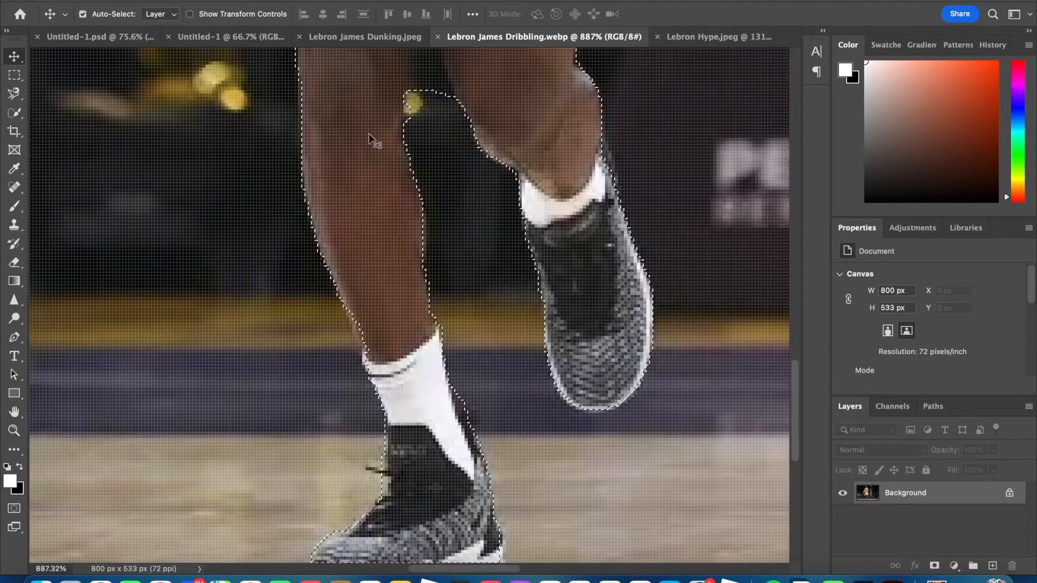
scroll(308, 131, down, 5)
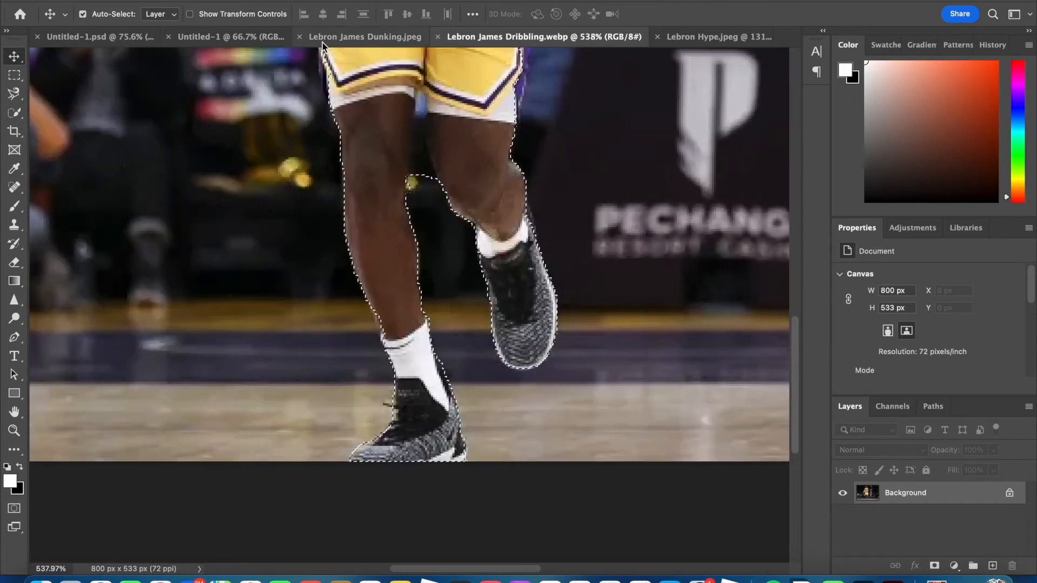
click(329, 39)
scroll(435, 232, down, 3)
key(super+v)
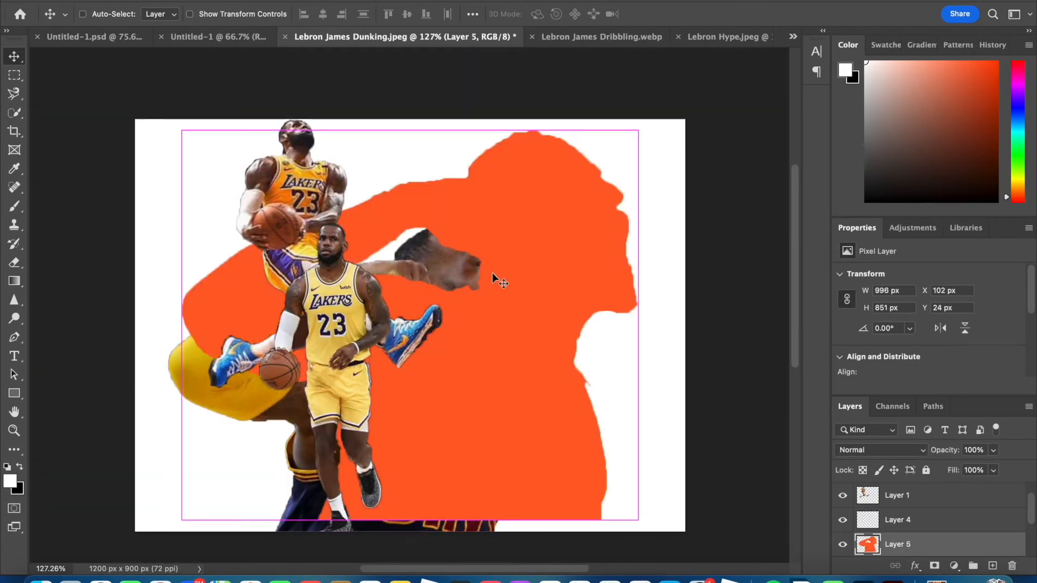
mouse_move(528, 278)
mouse_down()
mouse_move(502, 290)
mouse_move(518, 295)
mouse_up()
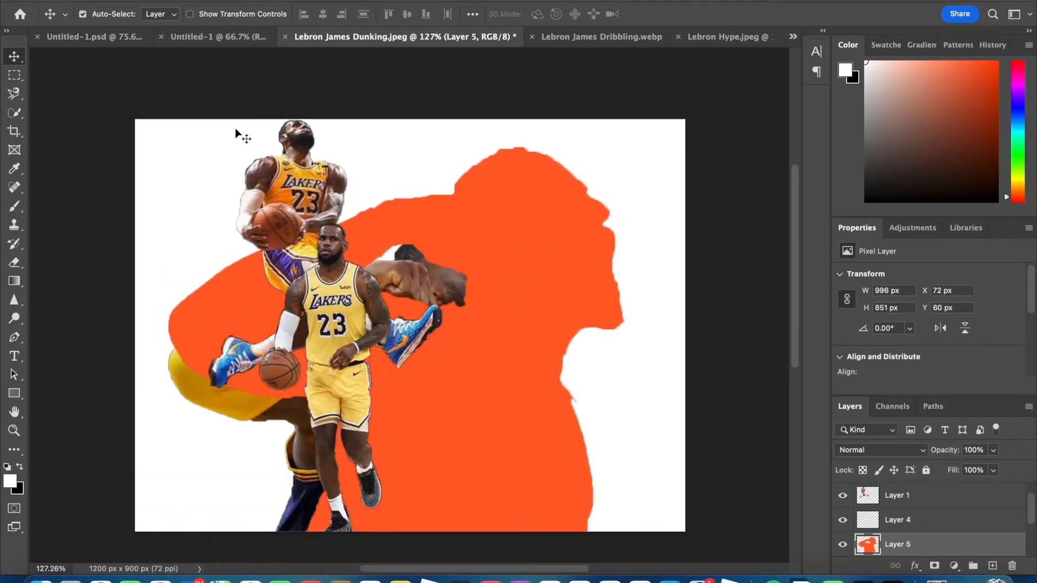
Scale the orange silhouette to about 80% and align it over the shouting player
click(141, 0)
mouse_move(216, 297)
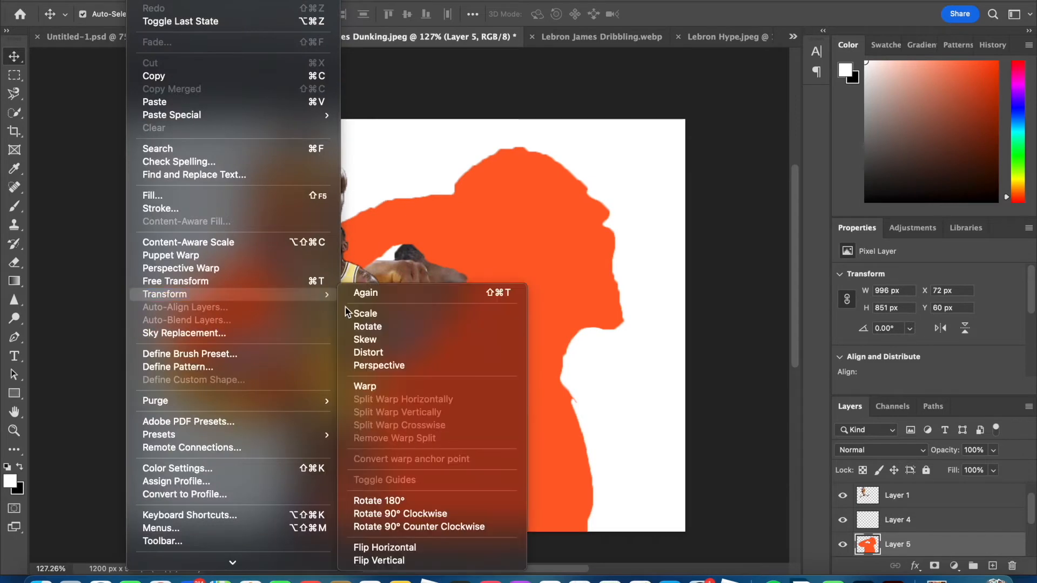
click(365, 313)
drag(167, 147, 256, 223)
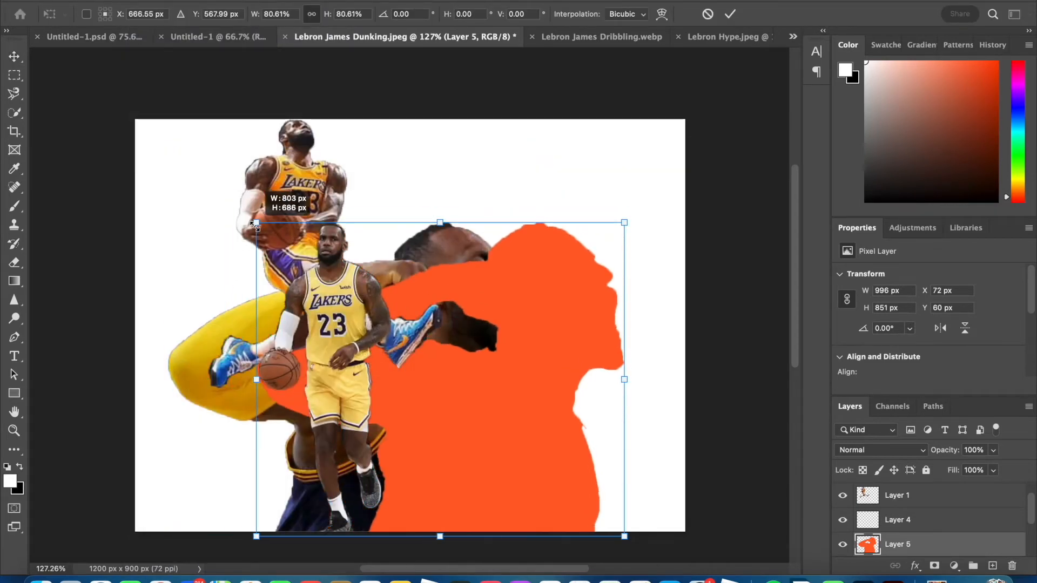
drag(526, 365, 461, 390)
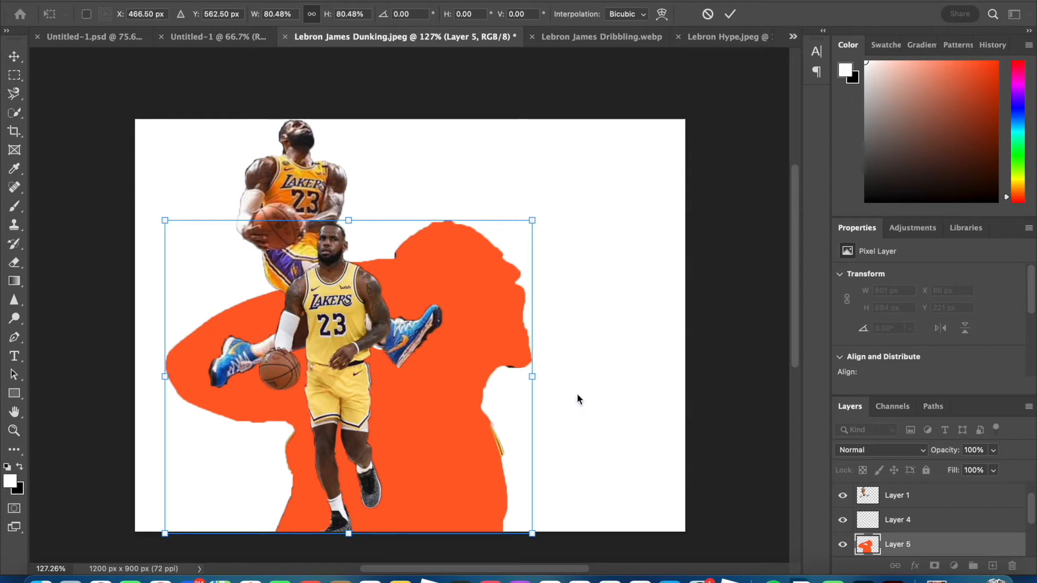
click(15, 63)
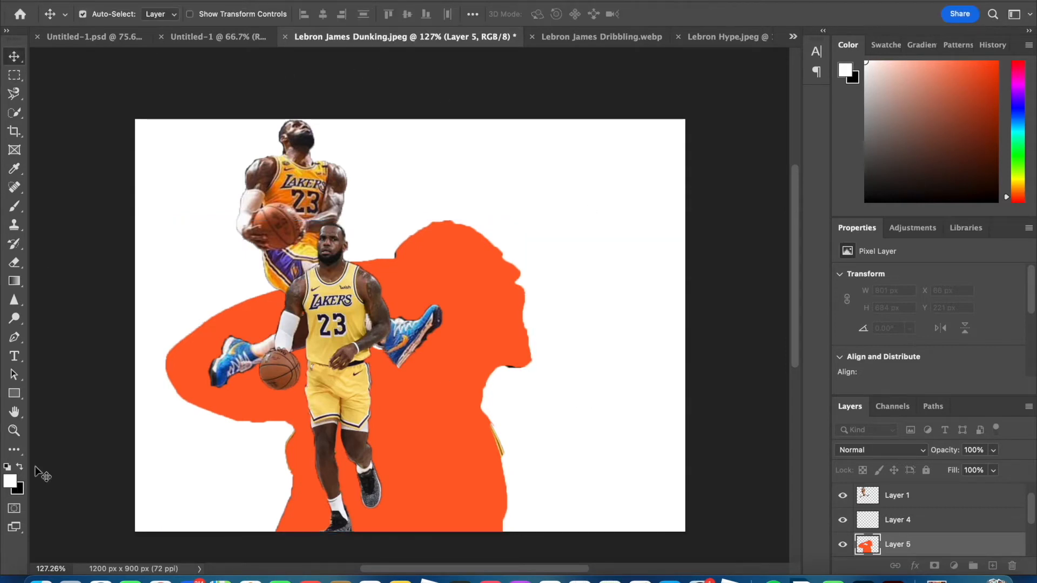
Set the foreground colour to black (000000)
click(12, 483)
drag(428, 401, 290, 551)
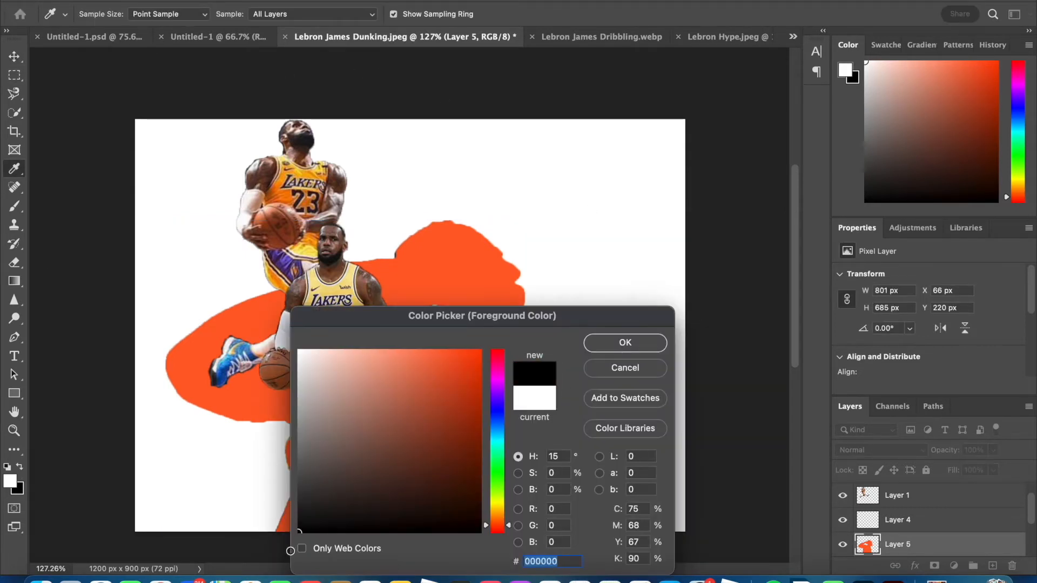
click(636, 345)
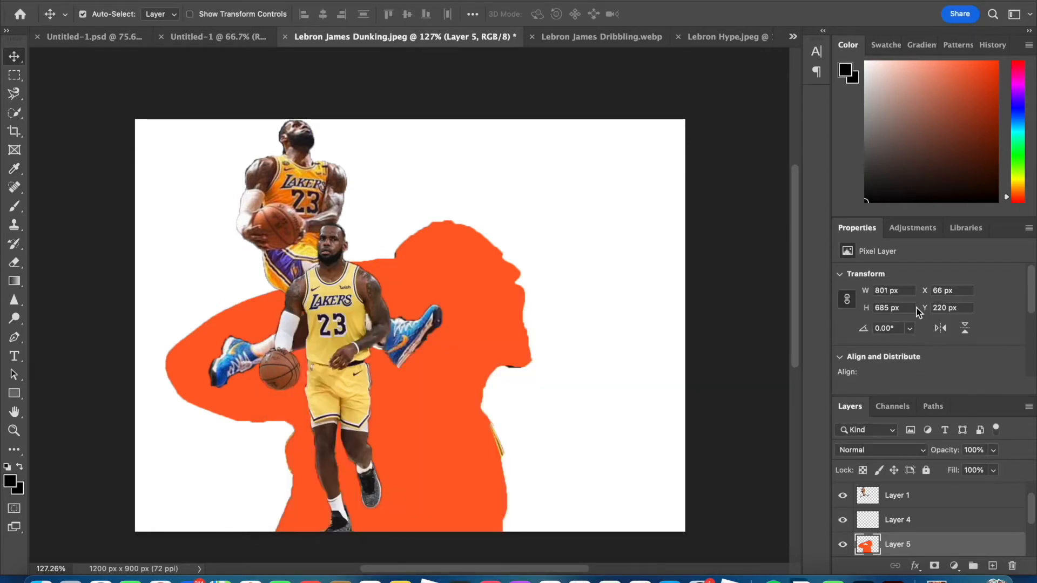
click(841, 274)
click(841, 275)
scroll(922, 328, down, 4)
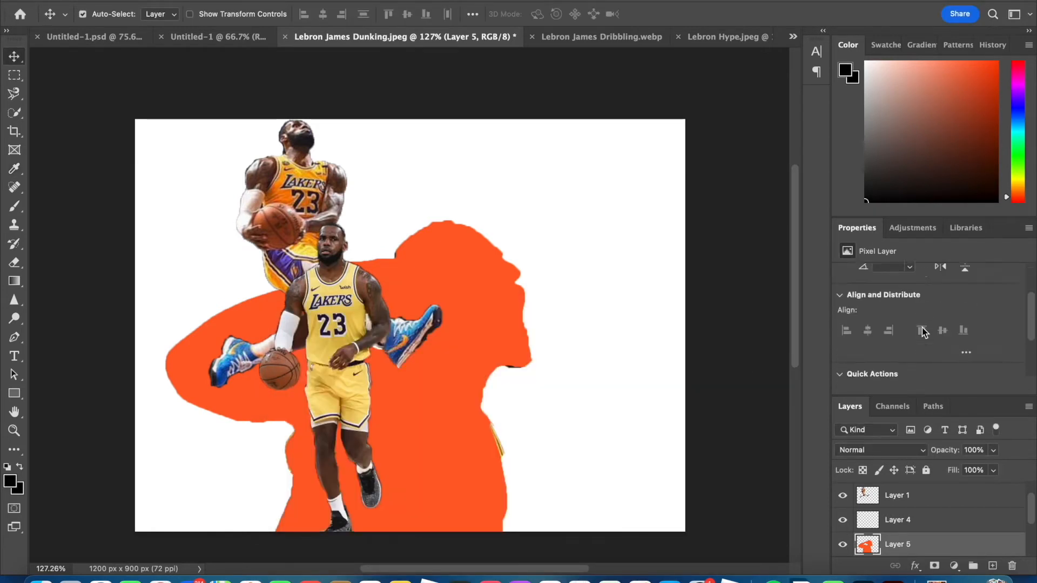
scroll(894, 368, down, 3)
click(860, 292)
click(860, 293)
click(903, 237)
click(871, 228)
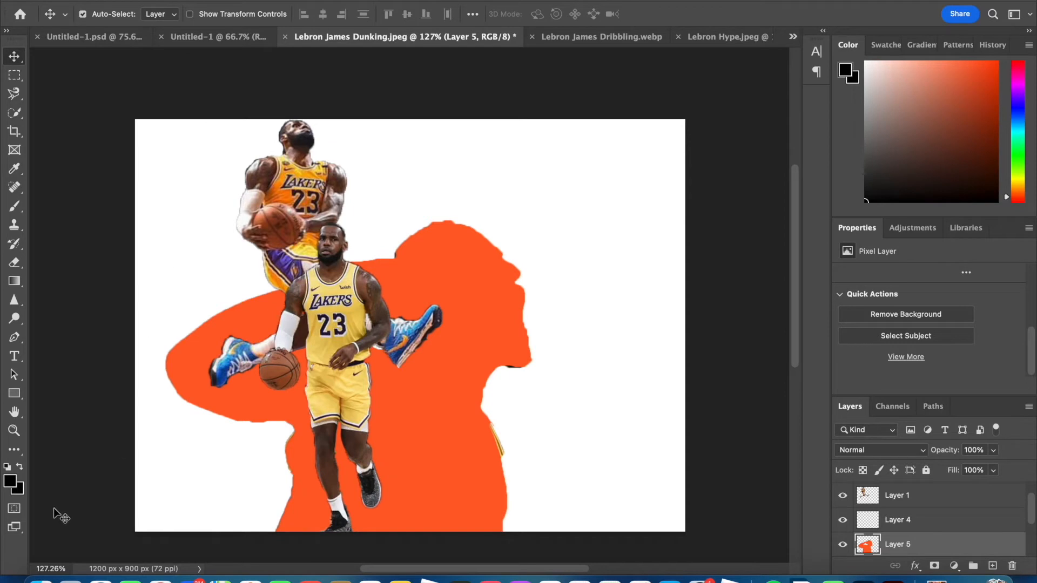
Reconfirm the foreground colour and try Remove Background on the orange silhouette layer
click(10, 483)
click(624, 342)
click(901, 317)
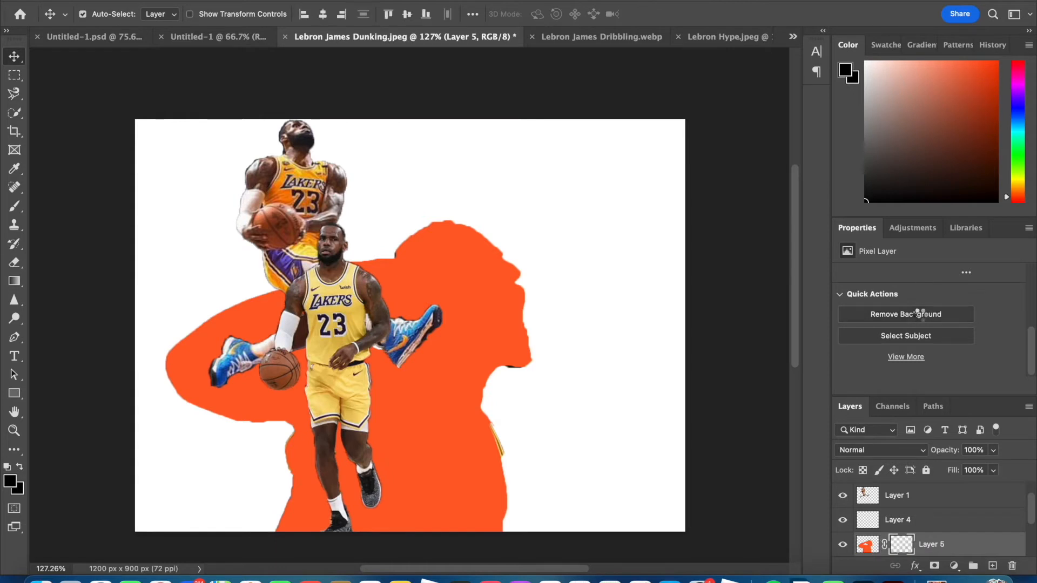
click(529, 238)
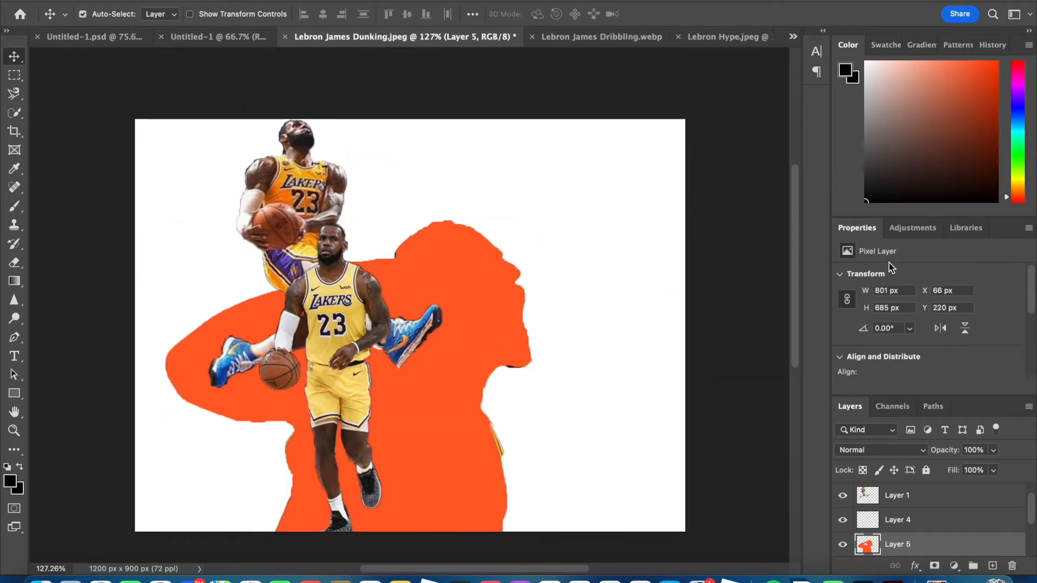
click(918, 229)
click(971, 229)
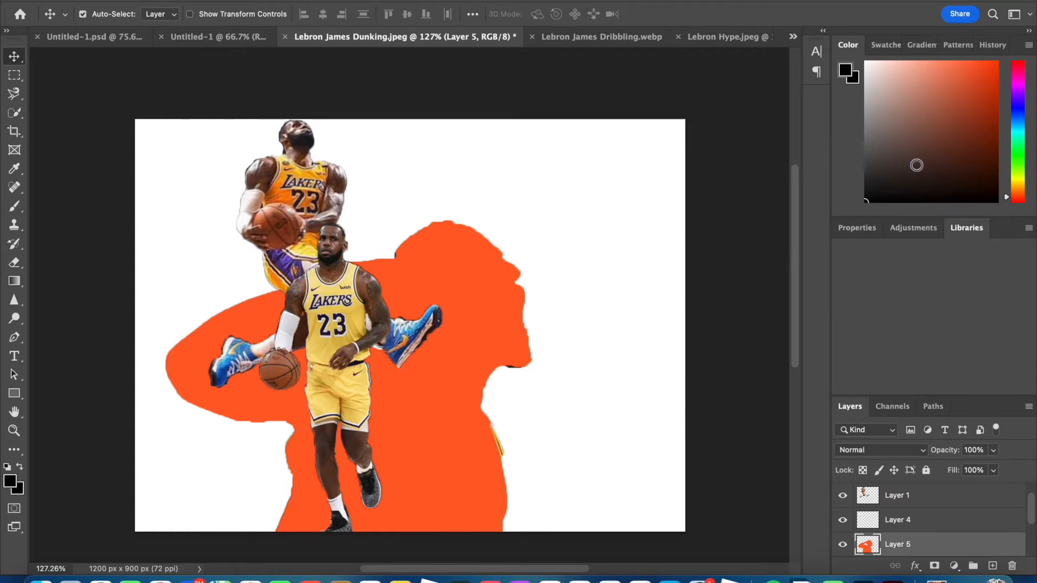
Move the orange silhouette off the shouting player and back, and delete its layer
drag(518, 323, 622, 314)
drag(603, 410, 437, 402)
key(BackSpace)
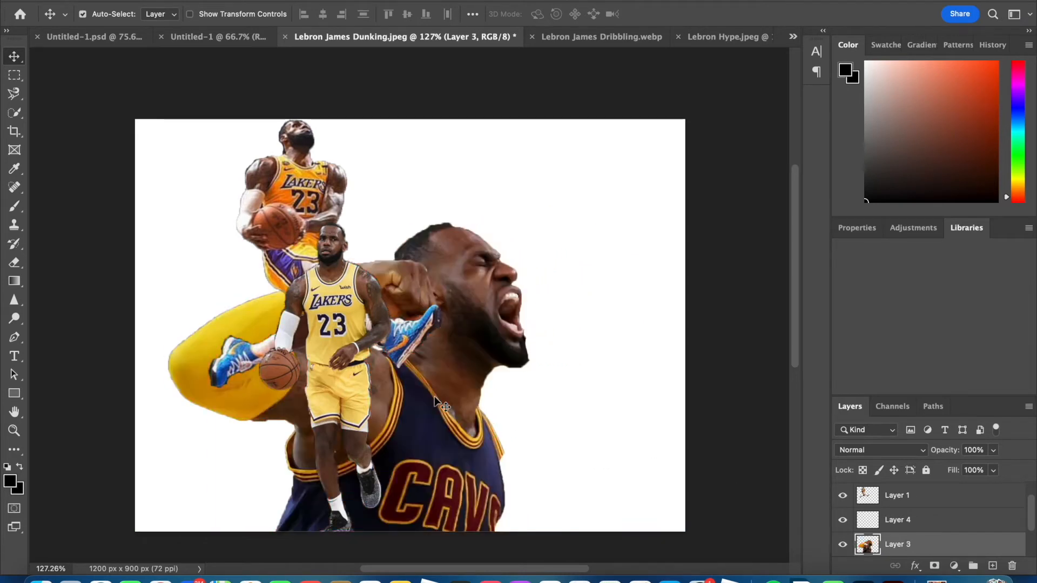
Switch to the Lebron Hype document and undo its edits back to the active player selection over the orange rectangle
click(726, 37)
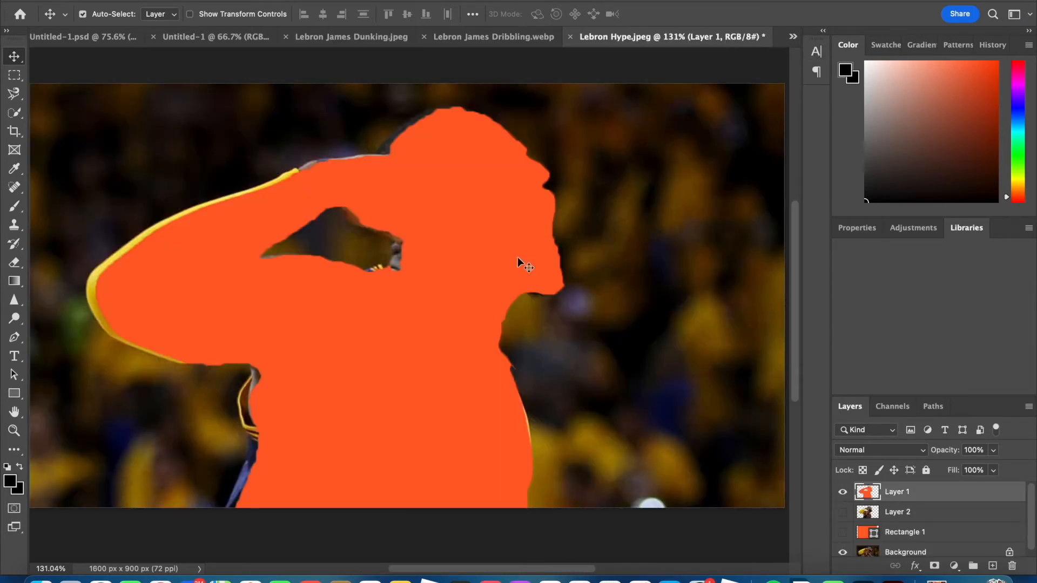
drag(376, 345, 364, 344)
click(870, 228)
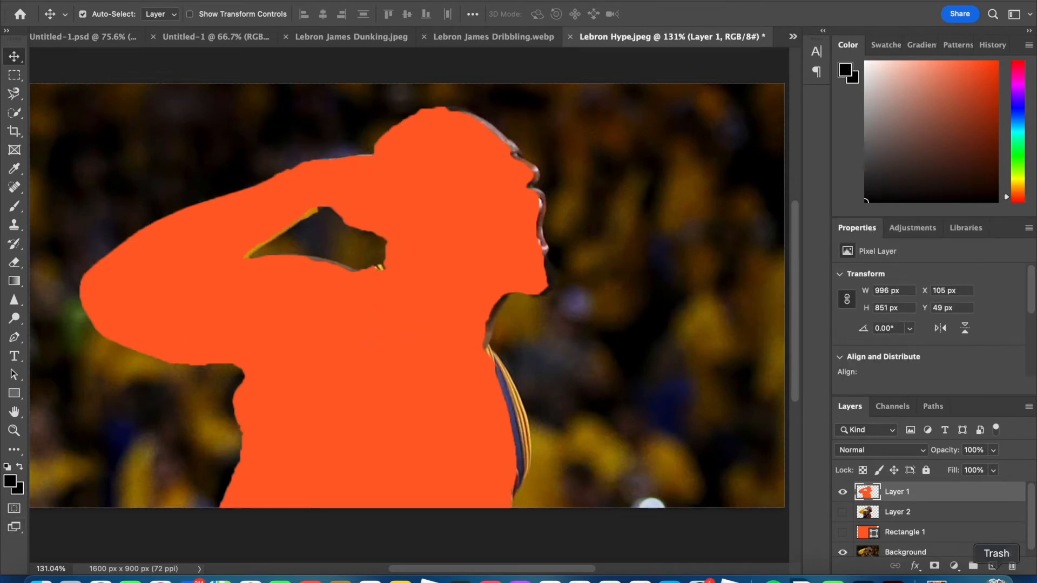
click(921, 535)
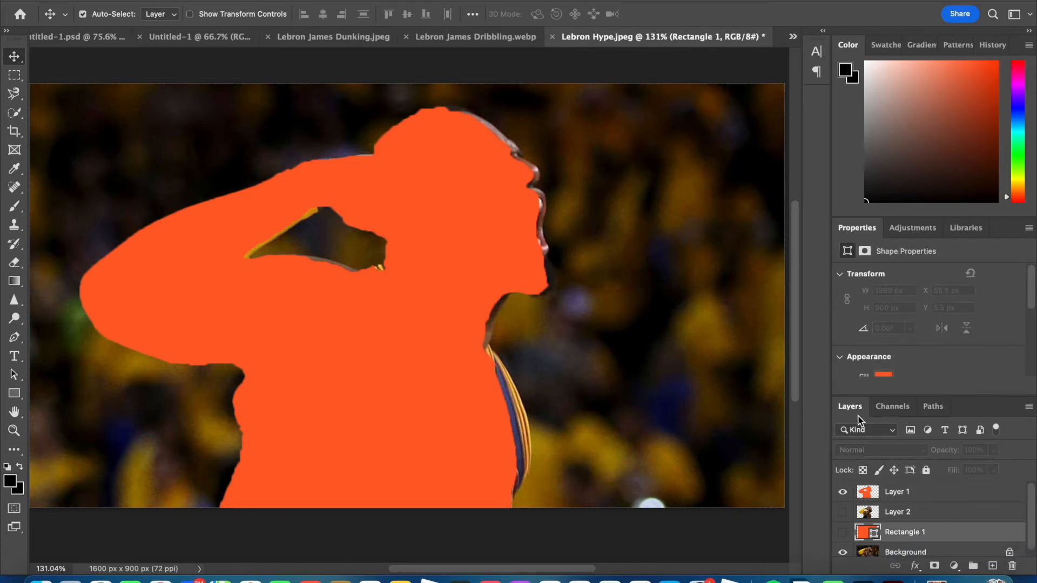
key(super+z)
key(super+z)
key(super+z)
key(super+z)
key(super+z)
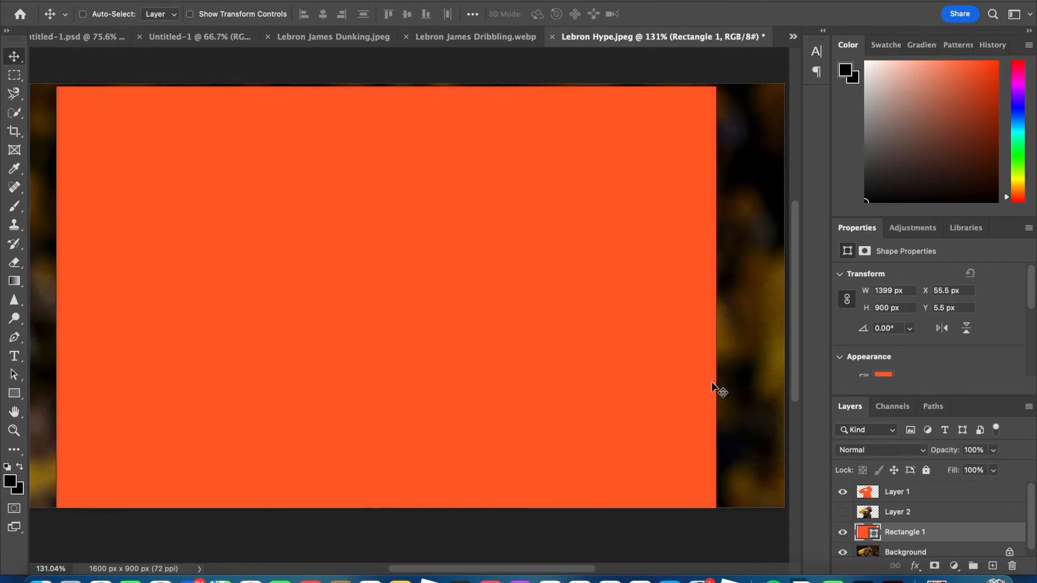
key(super+z)
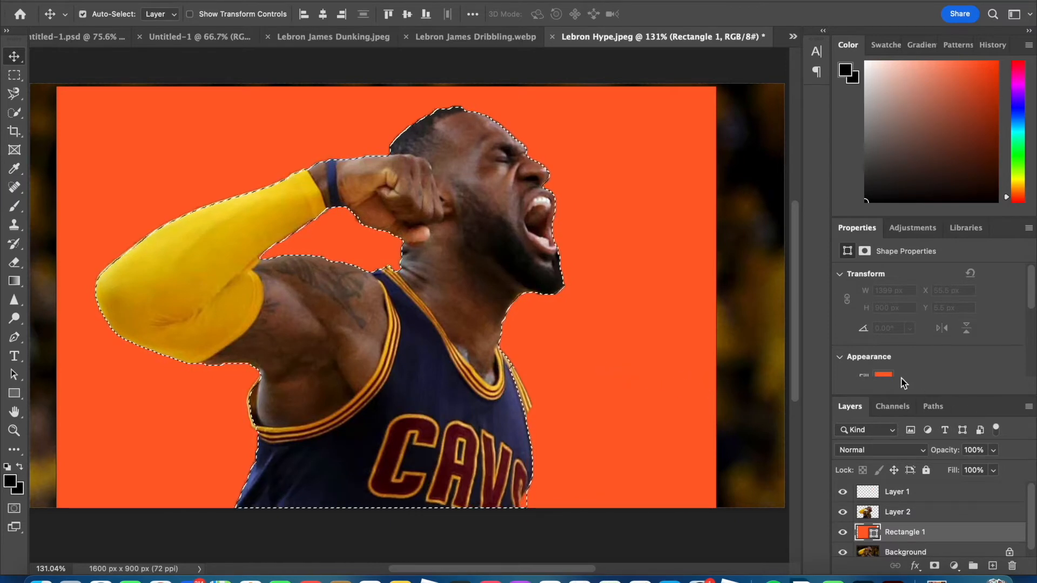
Set the fill colour of the rectangle behind the player to black
click(884, 373)
click(845, 388)
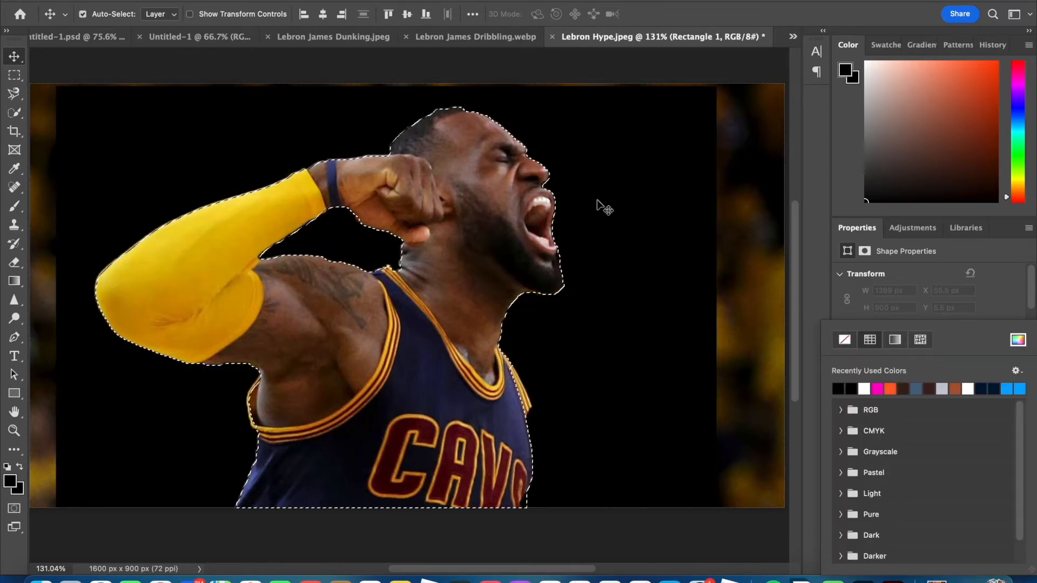
click(14, 58)
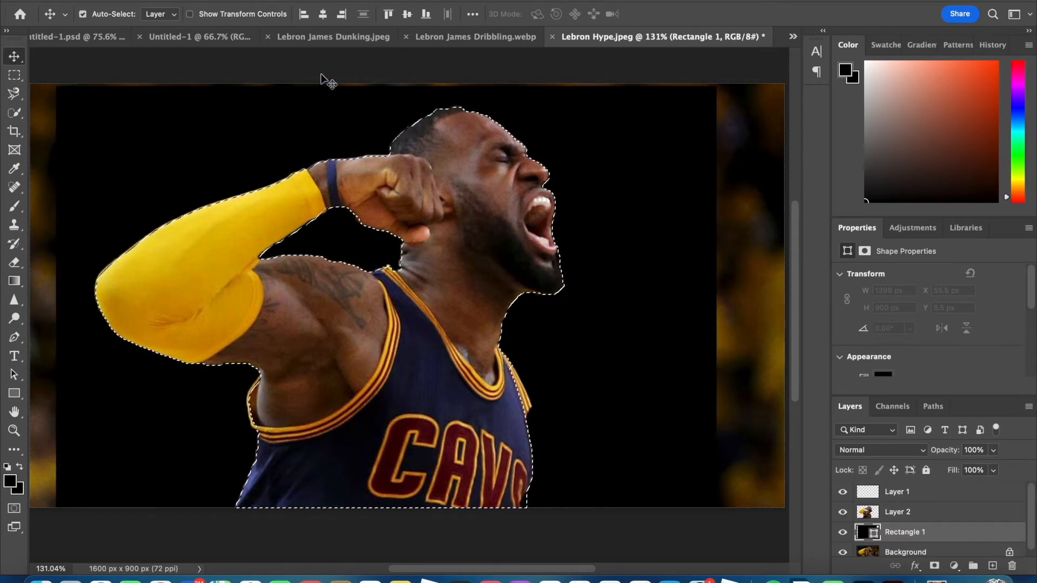
click(201, 38)
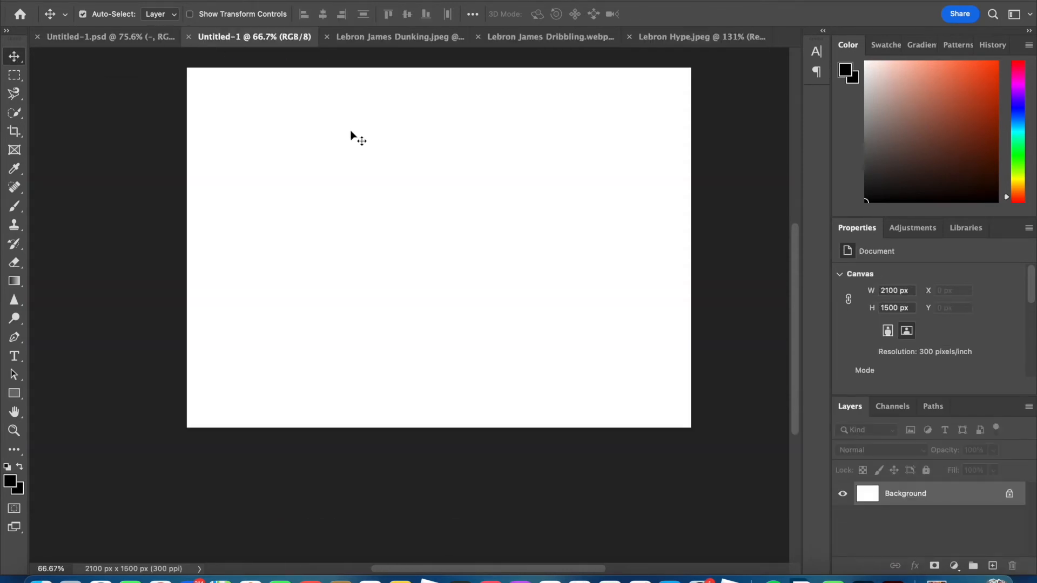
click(362, 34)
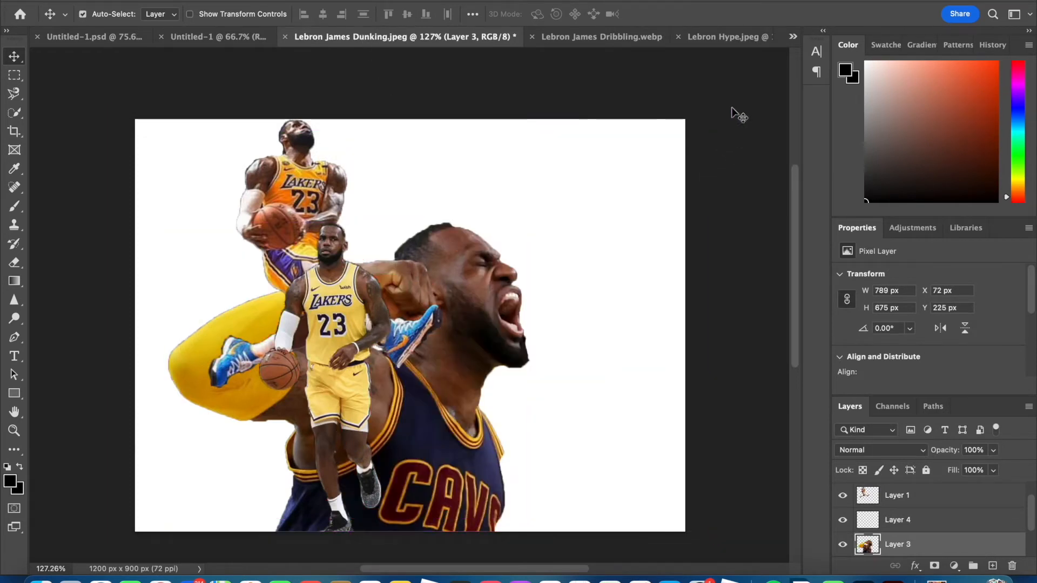
click(718, 38)
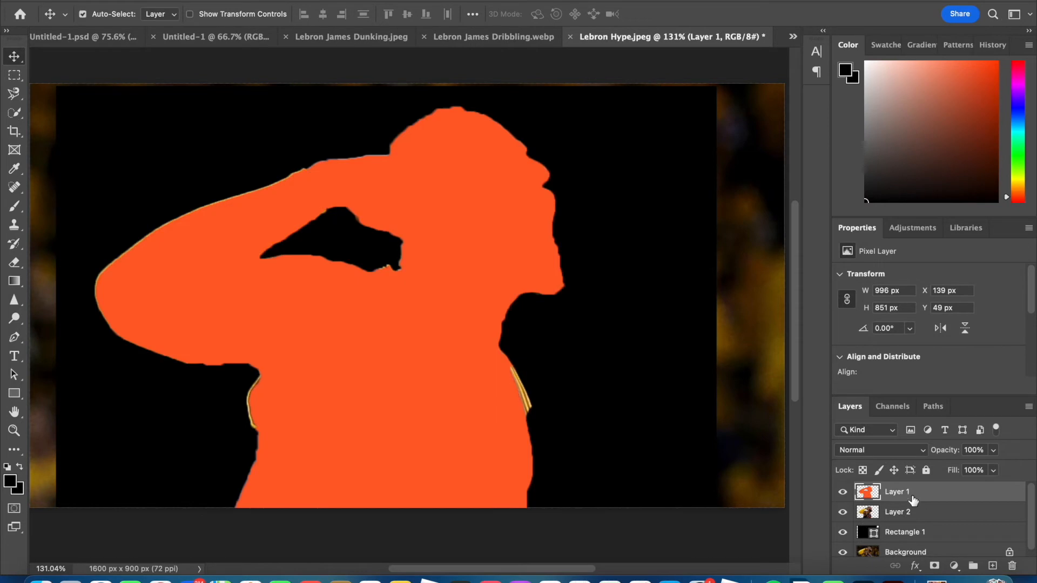
Undo the orange fill on Layer 1 and try filling the player's selection again
key(super+z)
key(super+z)
click(911, 536)
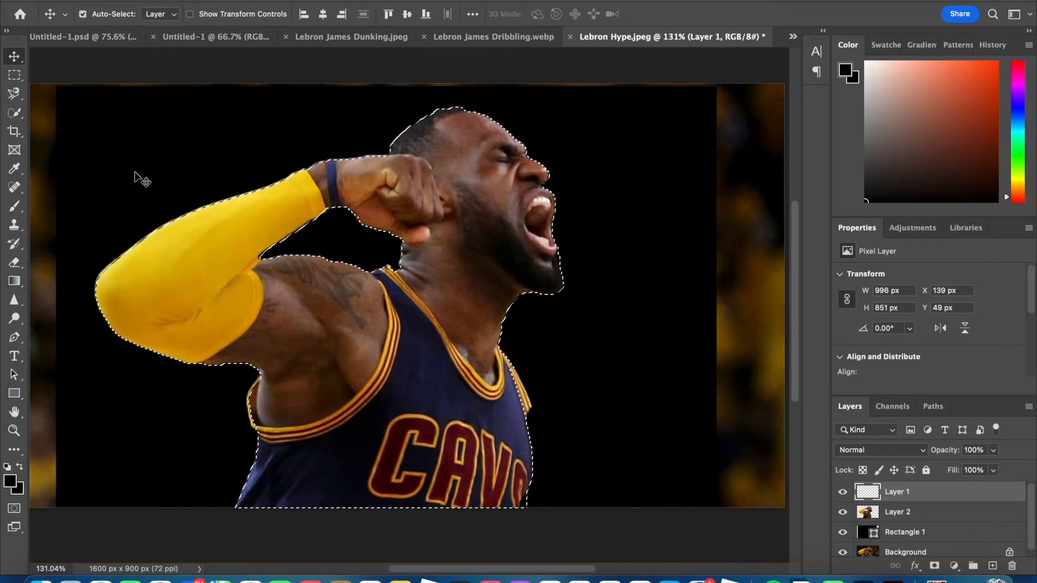
click(139, 181)
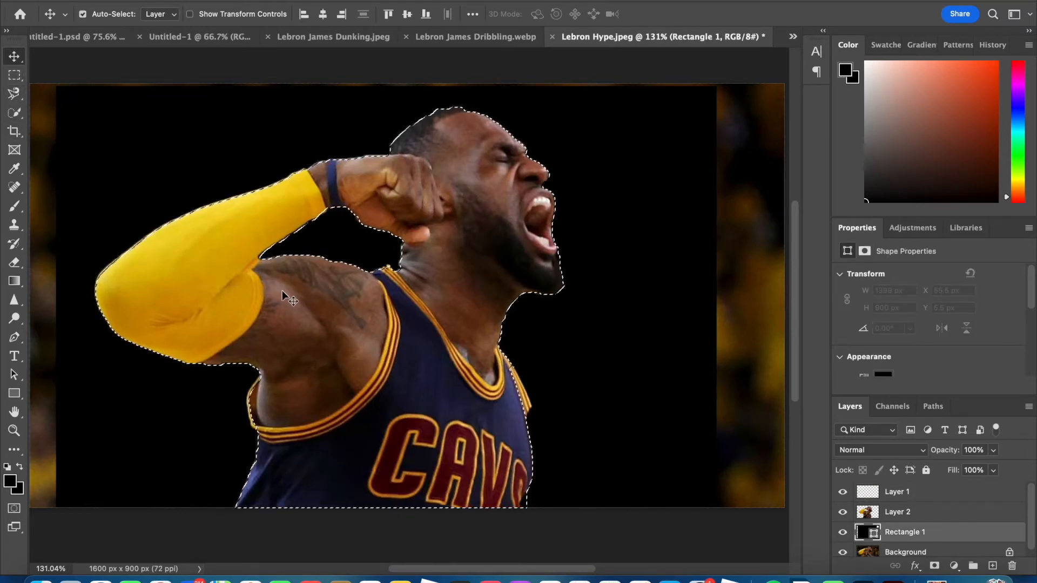
click(896, 494)
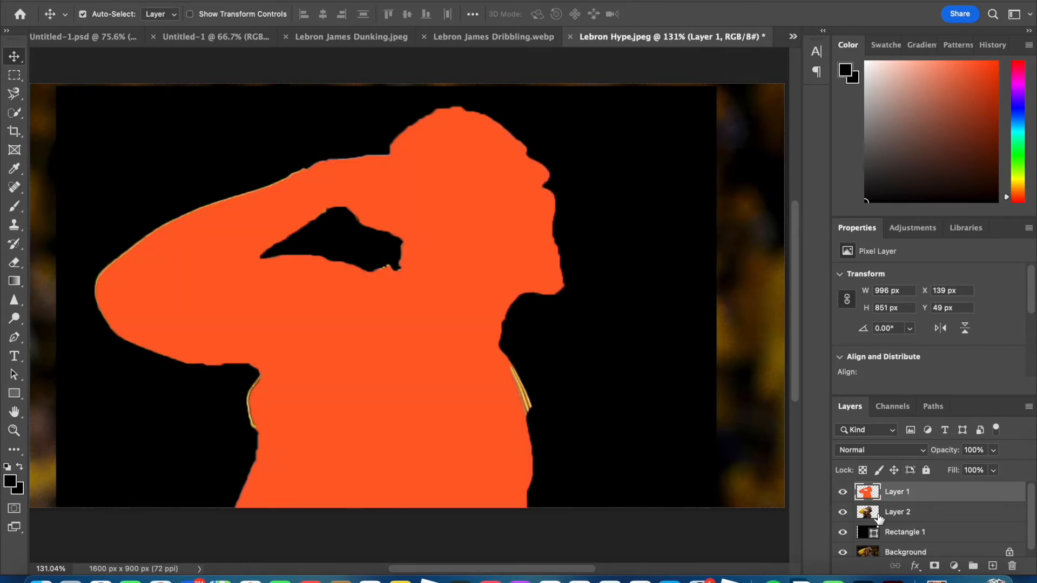
Delete Layer 1 with the orange silhouette
click(875, 532)
click(894, 492)
click(843, 492)
key(Delete)
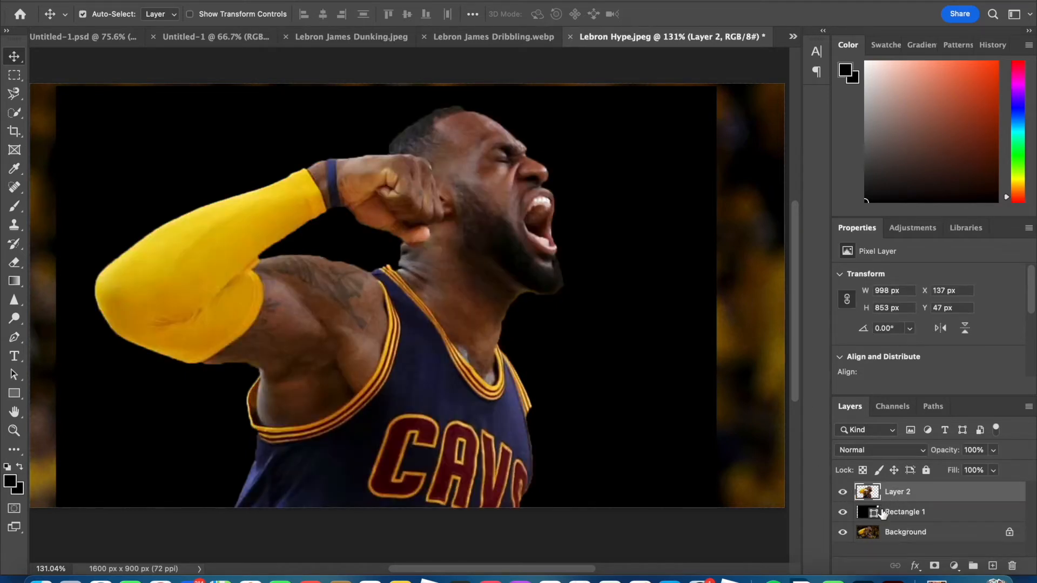
On the Rectangle 1 layer, select the shouting player with the Quick Selection tool, including his chin and jersey
click(882, 514)
click(14, 113)
mouse_move(460, 187)
mouse_down()
mouse_move(478, 273)
mouse_move(467, 342)
mouse_move(376, 430)
mouse_move(261, 314)
mouse_move(215, 267)
mouse_up()
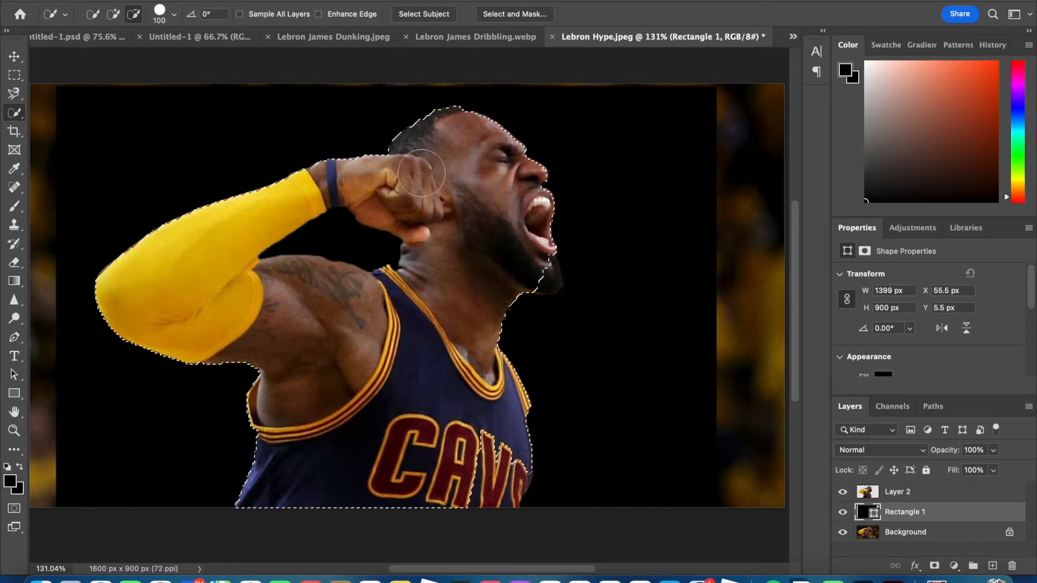
click(534, 273)
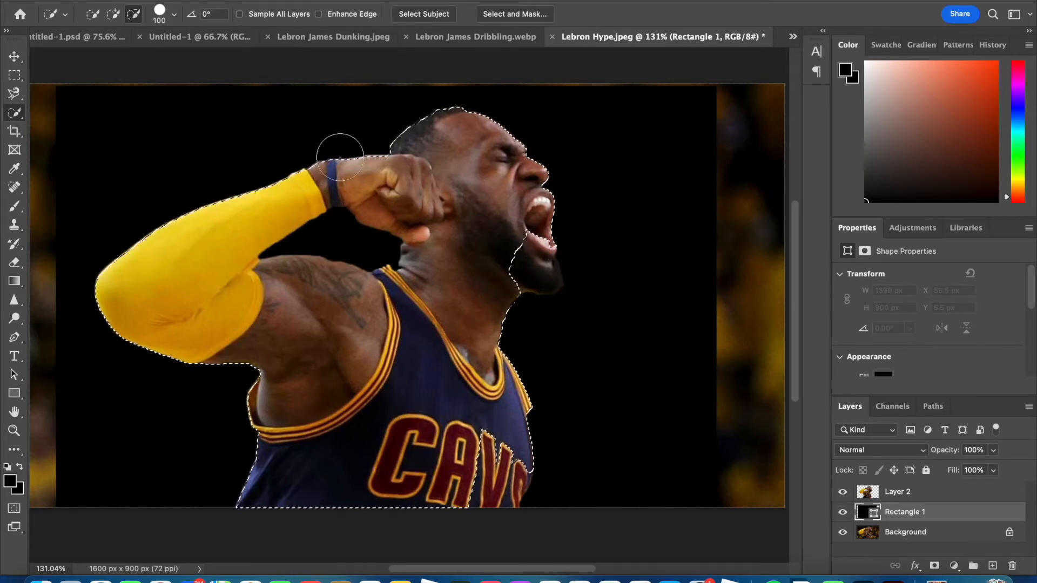
click(539, 267)
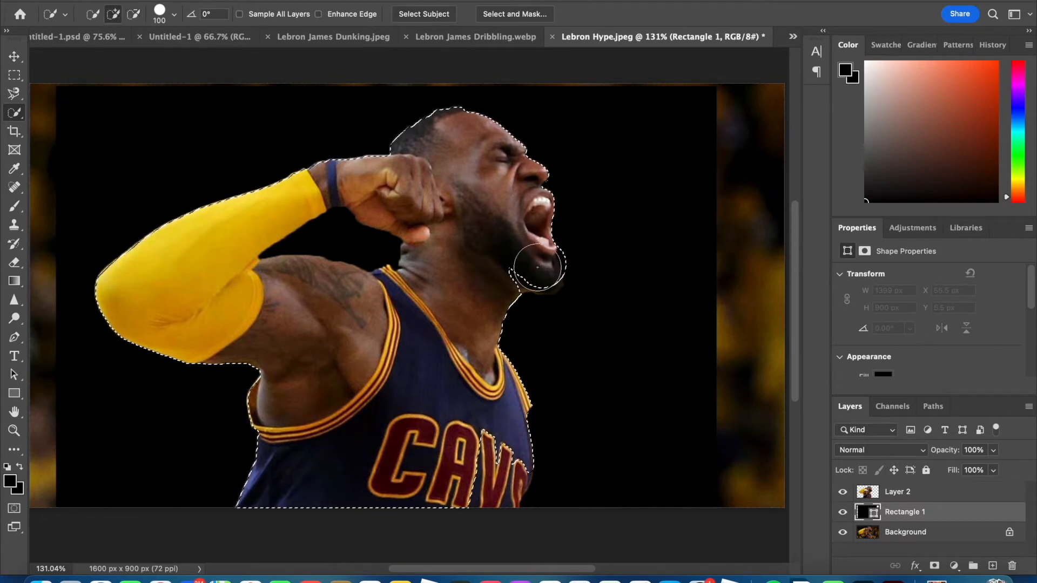
click(512, 271)
click(525, 479)
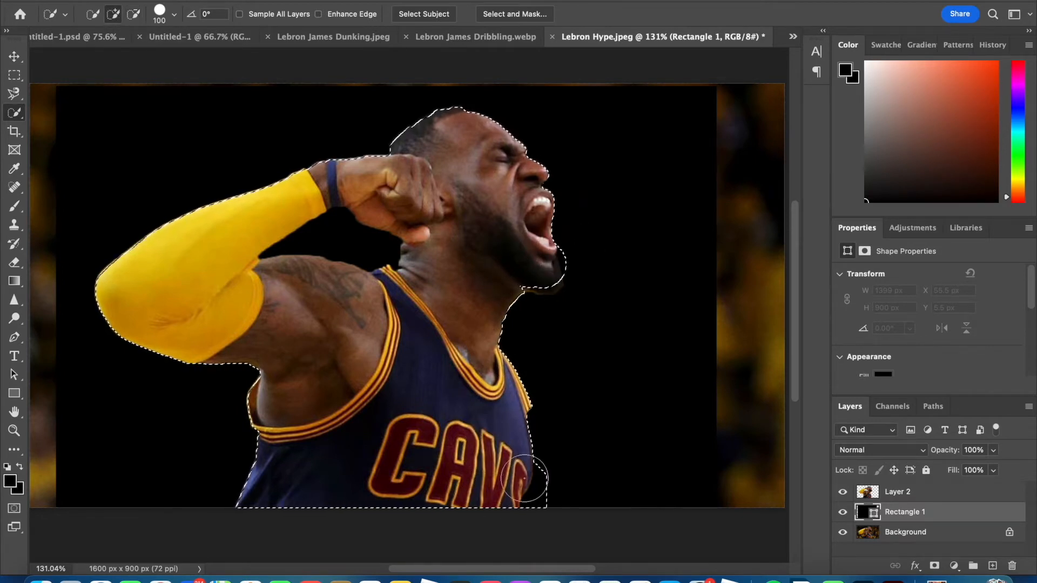
Subtract the gap under the raised arm from the selection and add the missed part of the fist
click(133, 14)
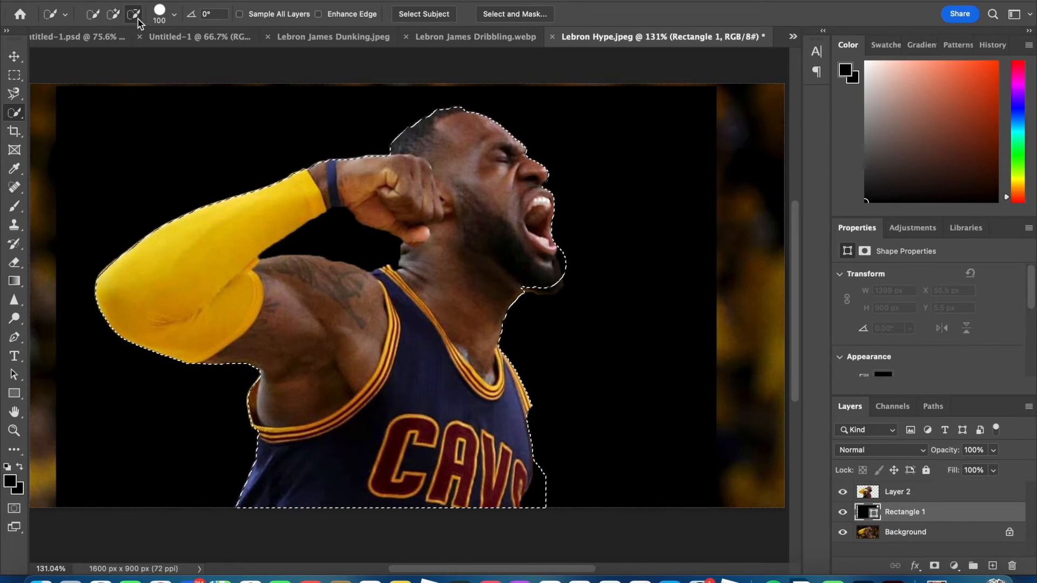
scroll(465, 302, up, 5)
click(313, 196)
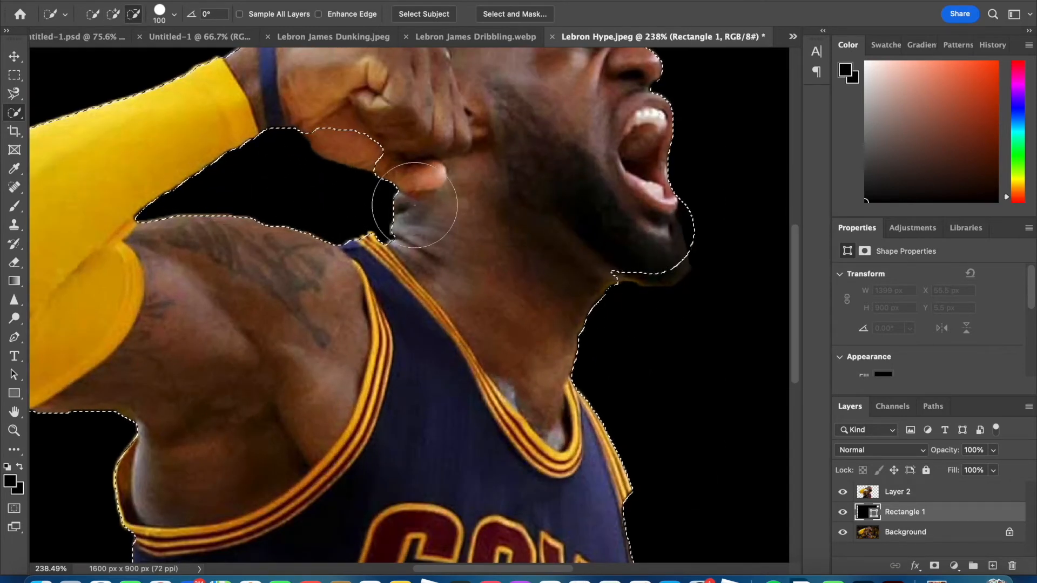
click(112, 14)
drag(364, 114, 344, 121)
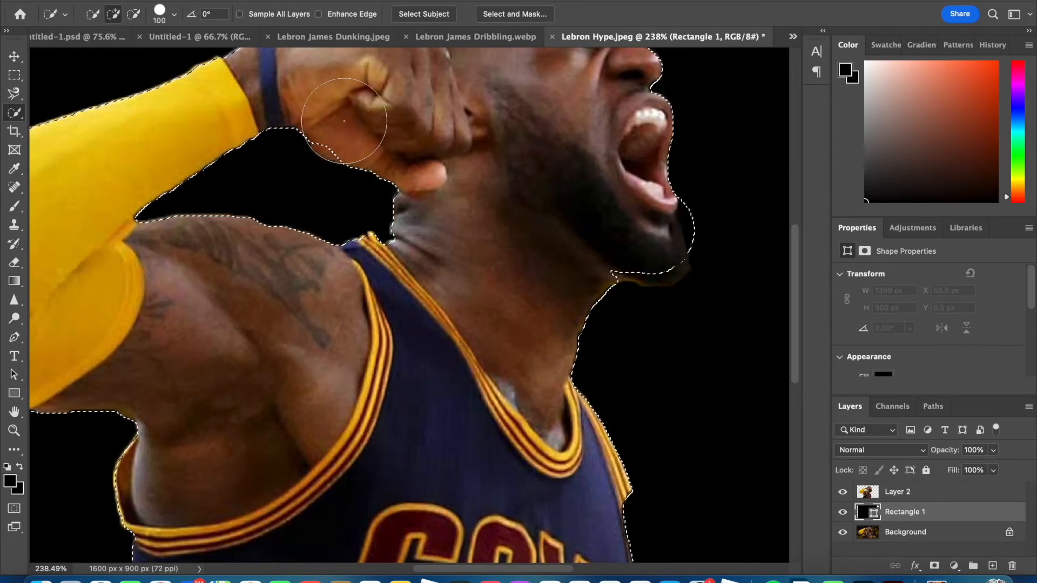
Subtract the excess area beside the jersey's lower edge from the selection
scroll(378, 123, down, 3)
scroll(598, 280, down, 5)
scroll(597, 280, right, 4)
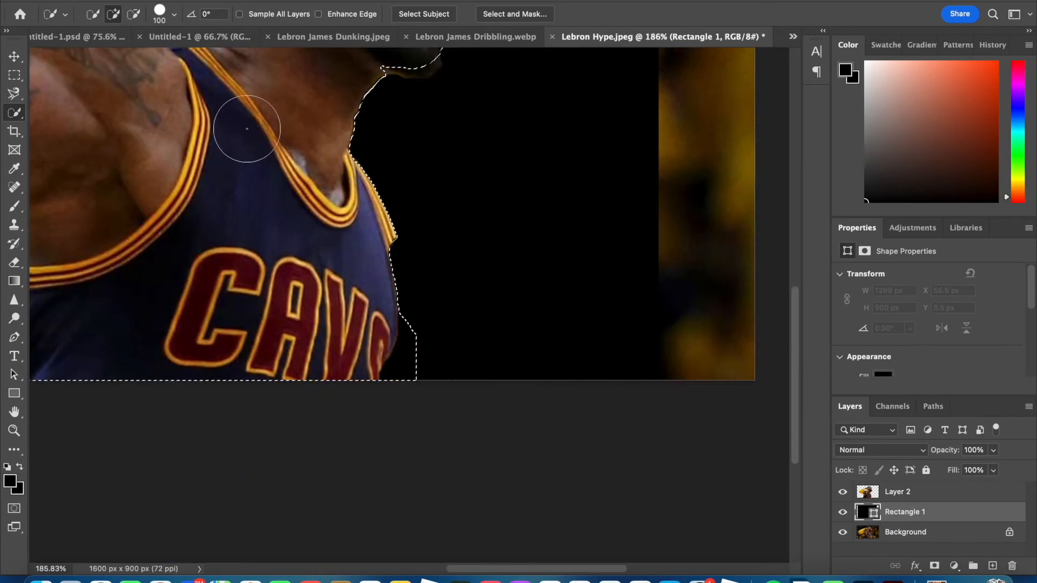
click(133, 14)
mouse_move(438, 381)
mouse_down()
mouse_move(434, 349)
mouse_move(415, 381)
mouse_up()
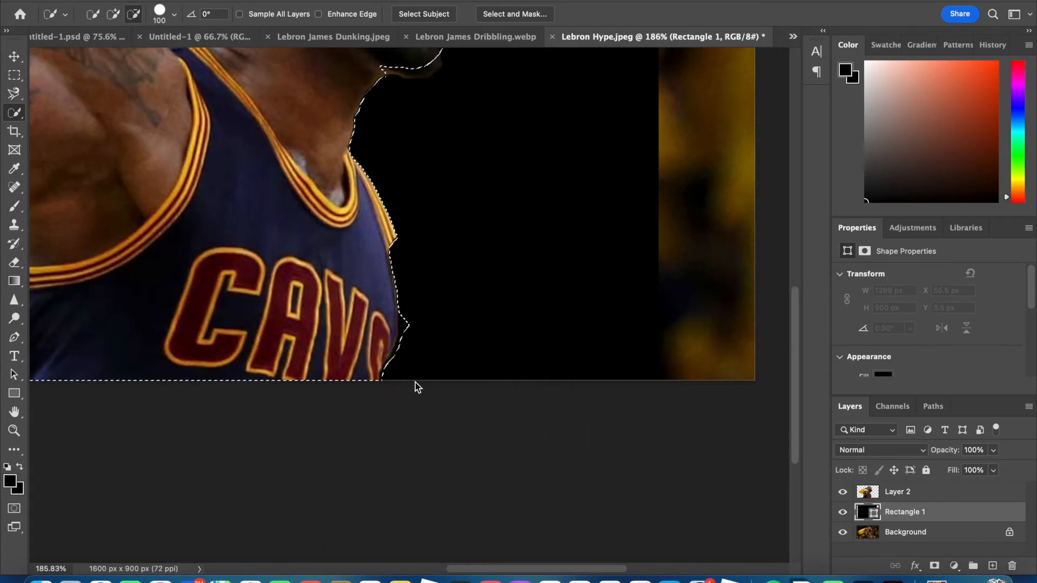
Refine the selection along the player's chin and beard by adding and subtracting areas
scroll(435, 333, up, 5)
scroll(435, 333, left, 1)
drag(481, 344, 518, 276)
click(113, 14)
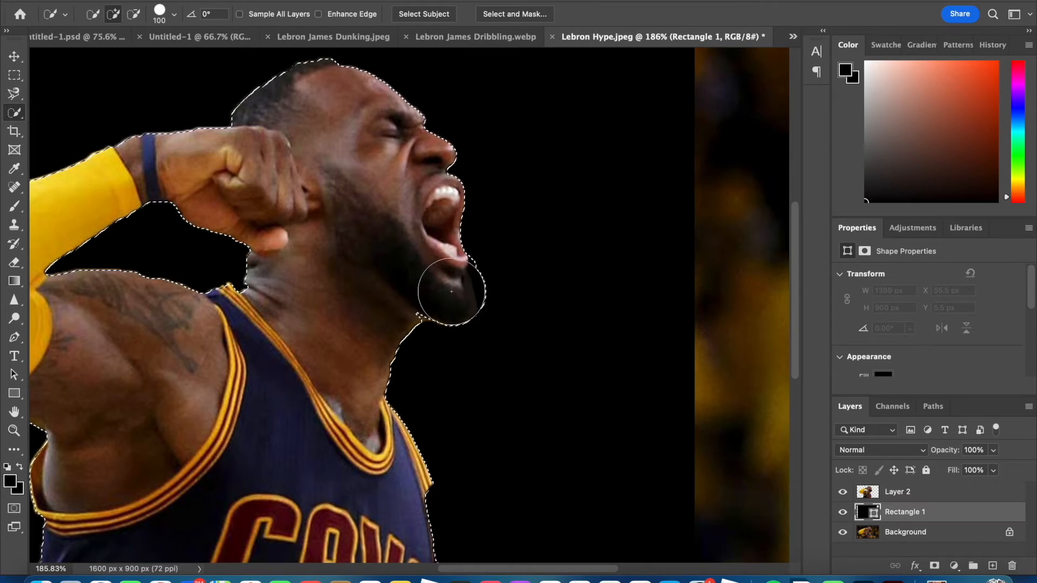
click(133, 14)
click(509, 282)
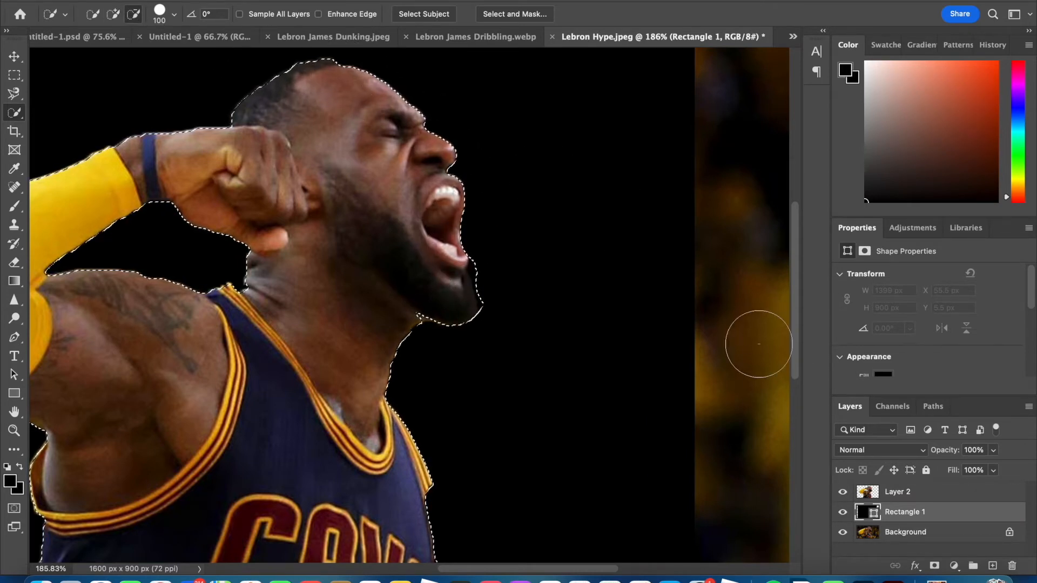
Add a new layer above Layer 2 and fill the player's selection with solid orange, undoing and reapplying the fill once
click(894, 494)
click(994, 564)
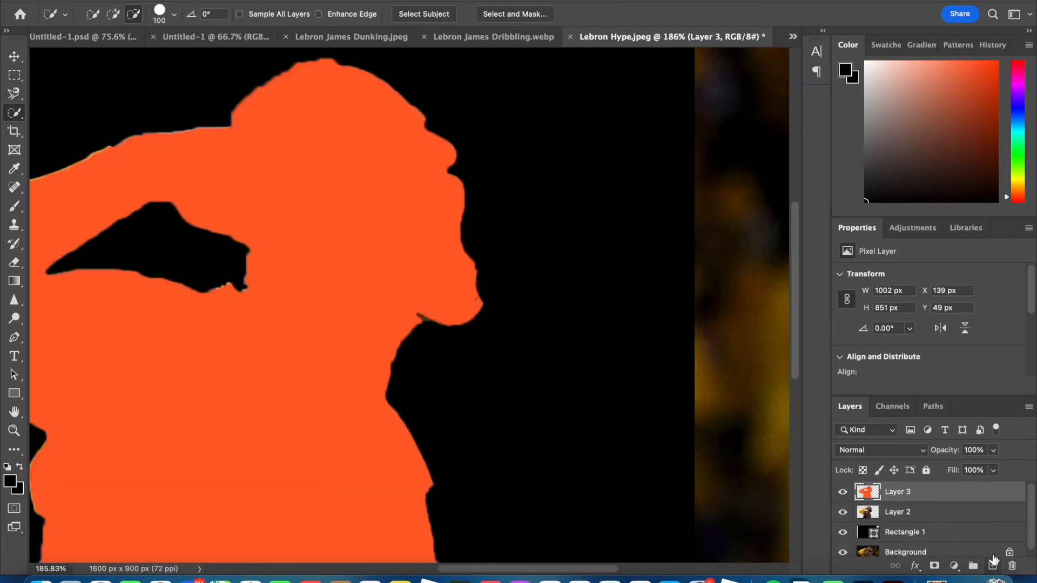
key(super+z)
click(933, 513)
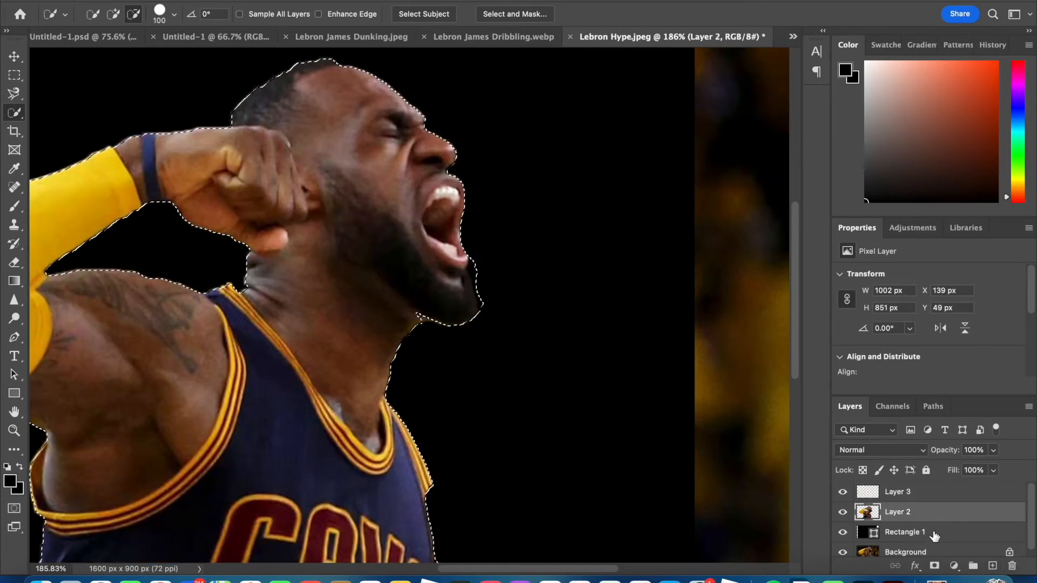
click(936, 535)
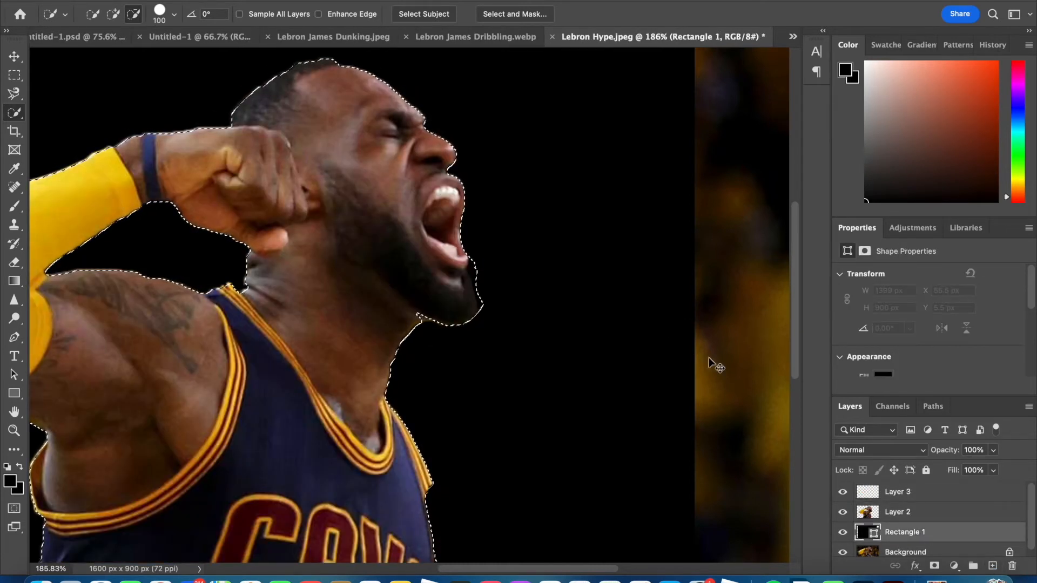
click(901, 494)
key(super+shift+z)
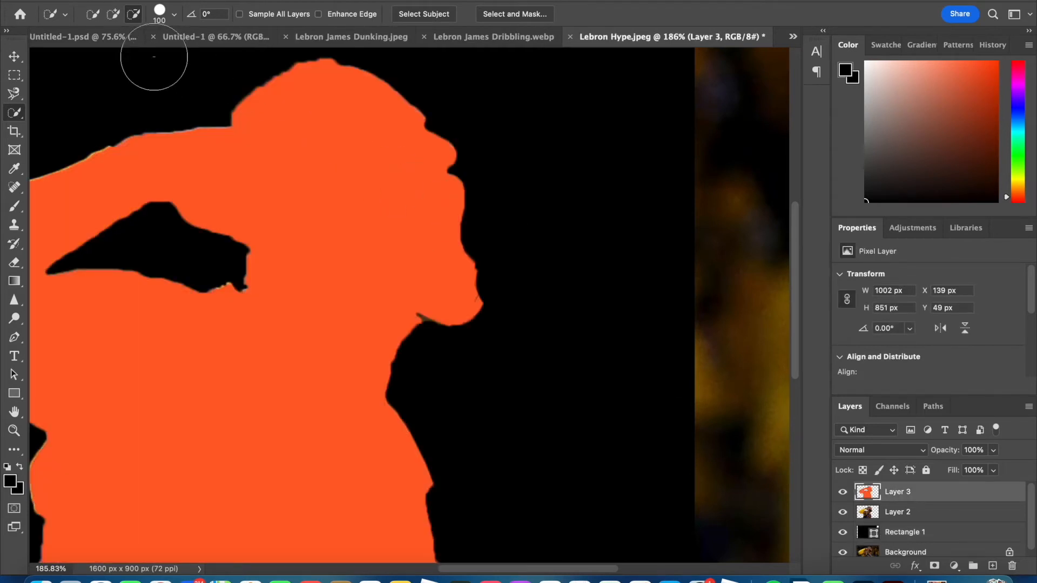
Copy the orange silhouette into the Lebron James Dunking document, undoing its last move there
click(188, 38)
click(428, 38)
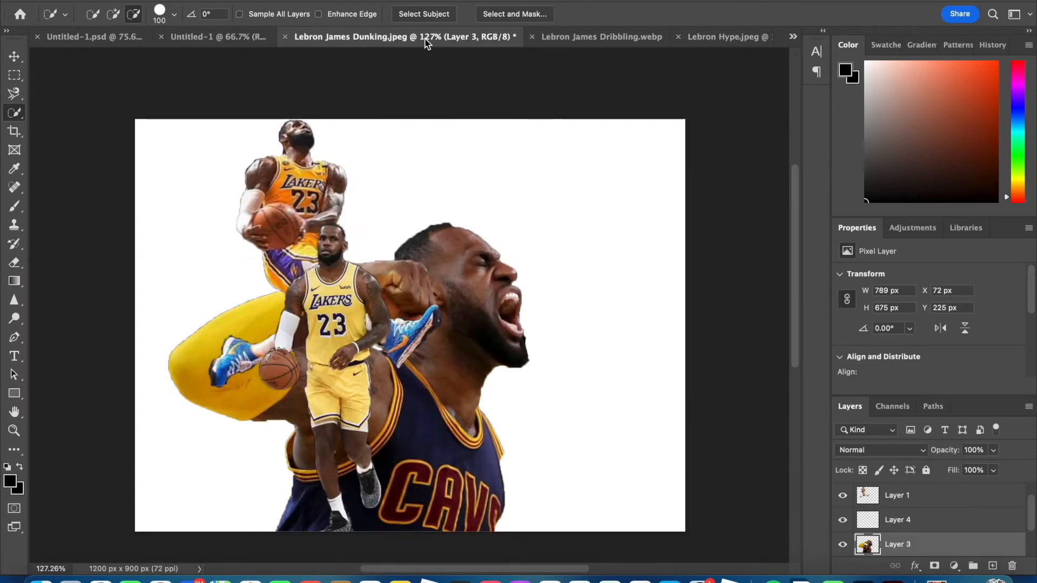
click(15, 56)
drag(472, 330, 427, 373)
key(super+z)
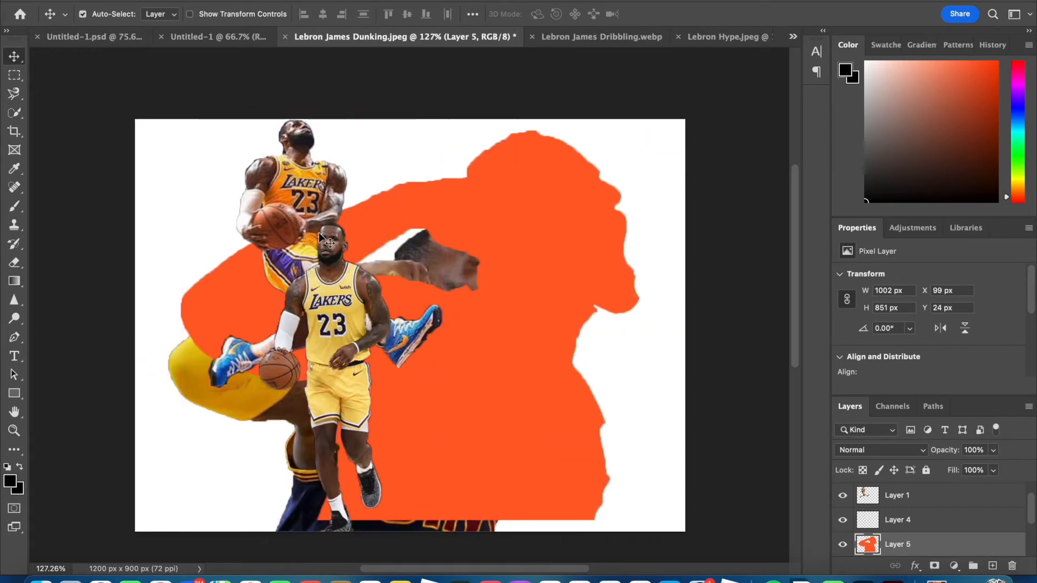
Scale the orange silhouette to about 79% and align it over the shouting player
click(142, 1)
mouse_move(179, 296)
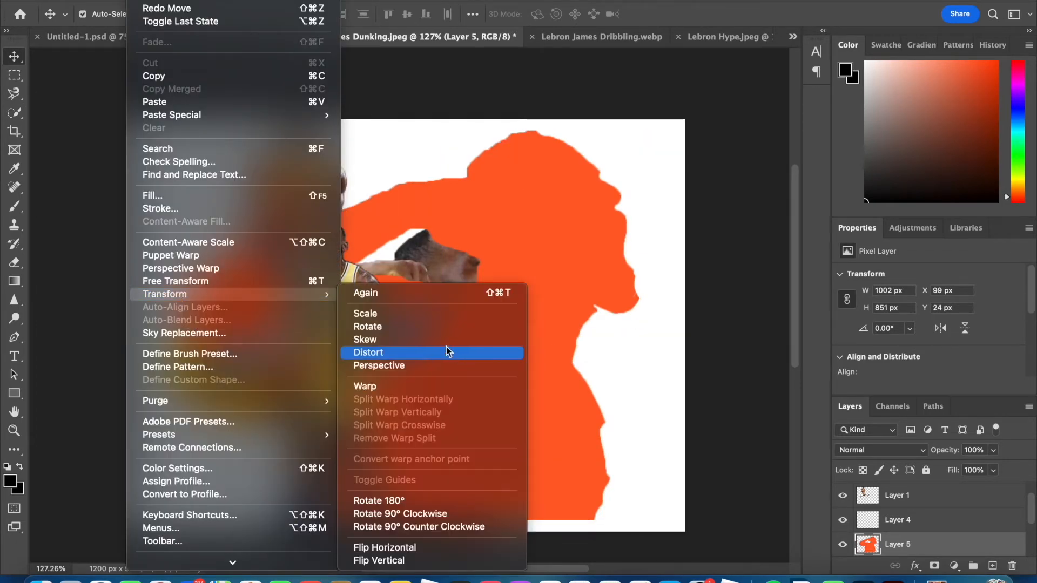
click(408, 314)
drag(181, 131, 280, 214)
drag(543, 391, 430, 403)
drag(170, 222, 167, 220)
drag(507, 326, 509, 328)
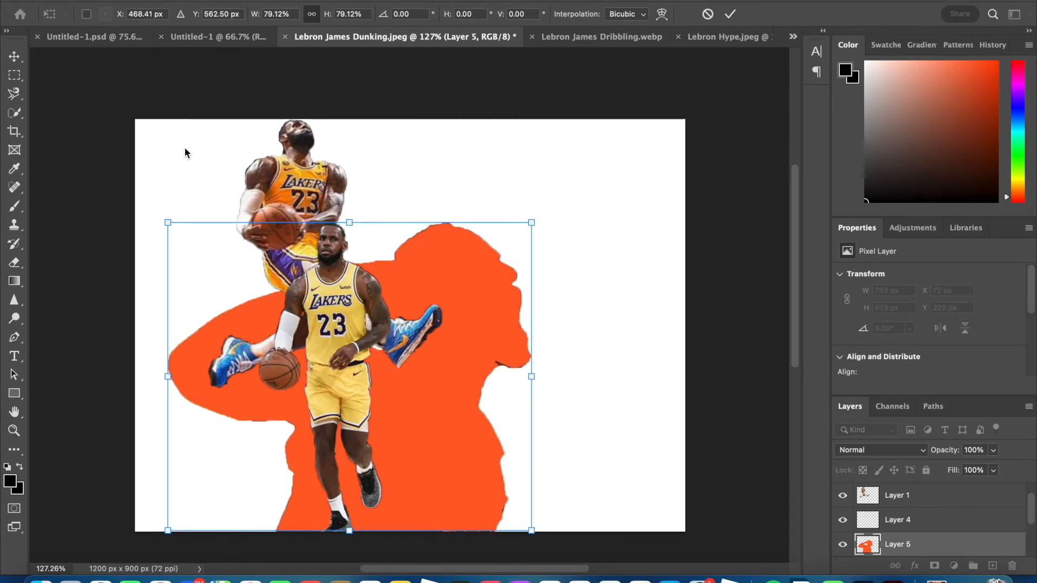
key(Return)
Set the silhouette layer's blend mode to Darker Color
click(877, 450)
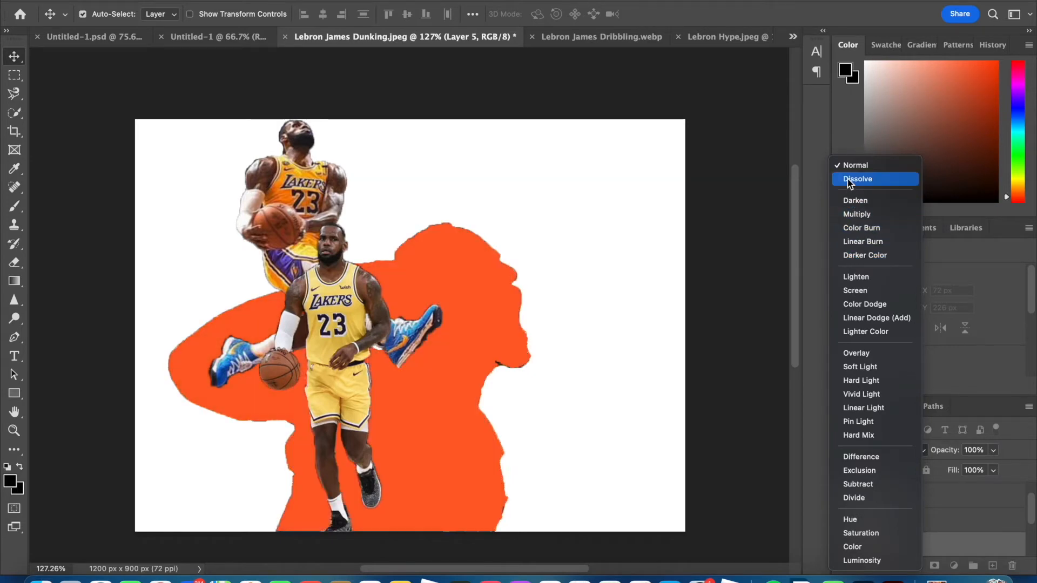
click(873, 251)
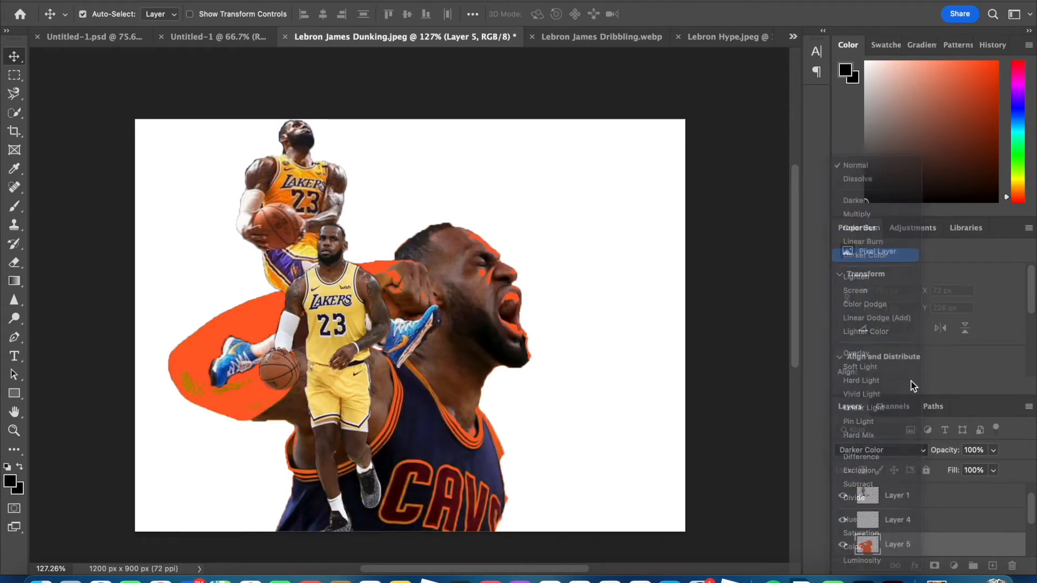
Add a Hue/Saturation adjustment layer above the dunking player's Layer 1 with Saturation +39 and Lightness +14
scroll(900, 519, down, 1)
drag(897, 528, 894, 494)
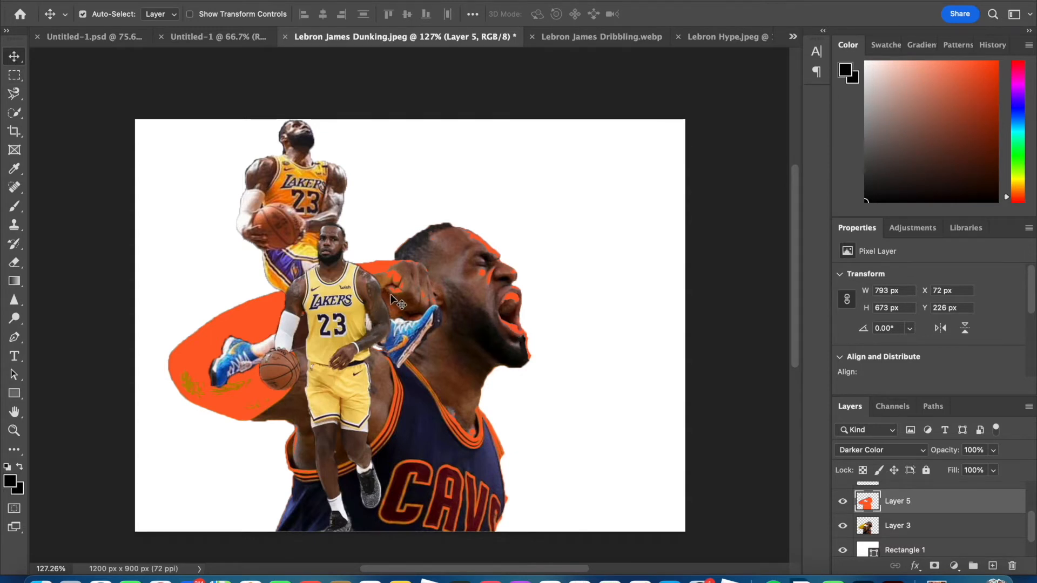
click(317, 193)
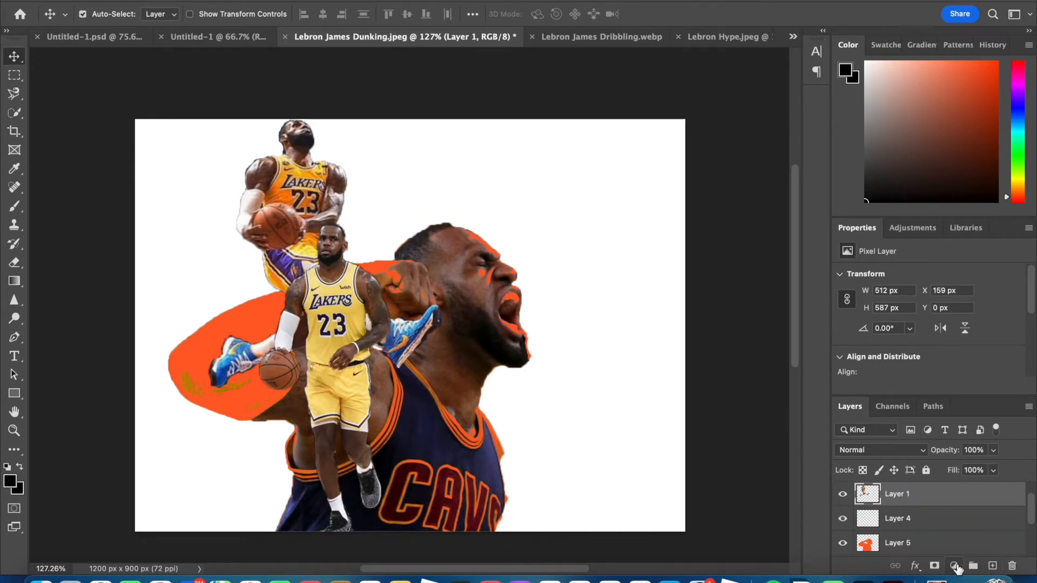
key(super+plus)
scroll(352, 232, up, 3)
scroll(352, 231, up, 5)
scroll(352, 231, left, 3)
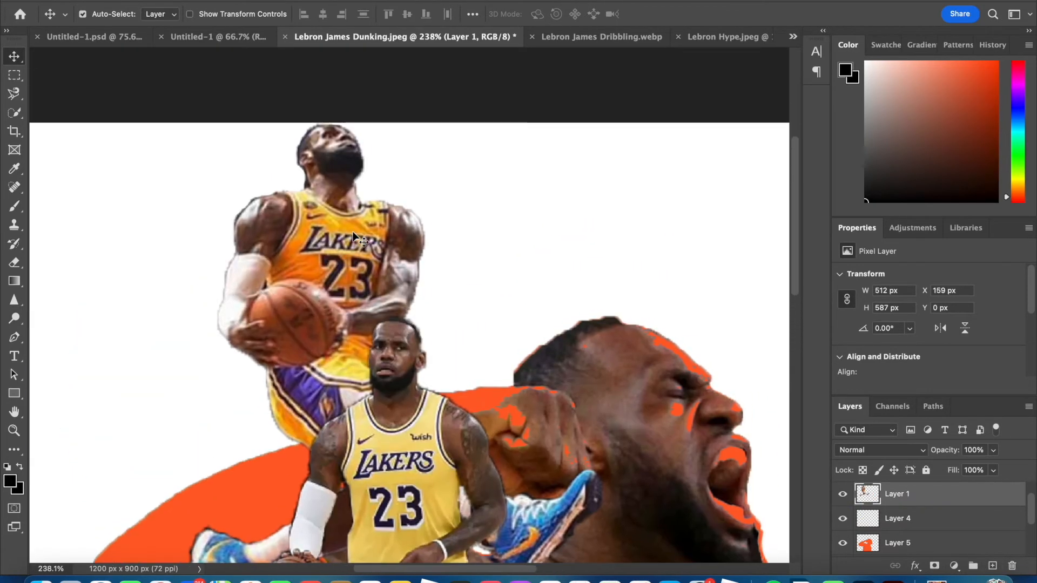
scroll(428, 293, down, 4)
scroll(429, 293, down, 3)
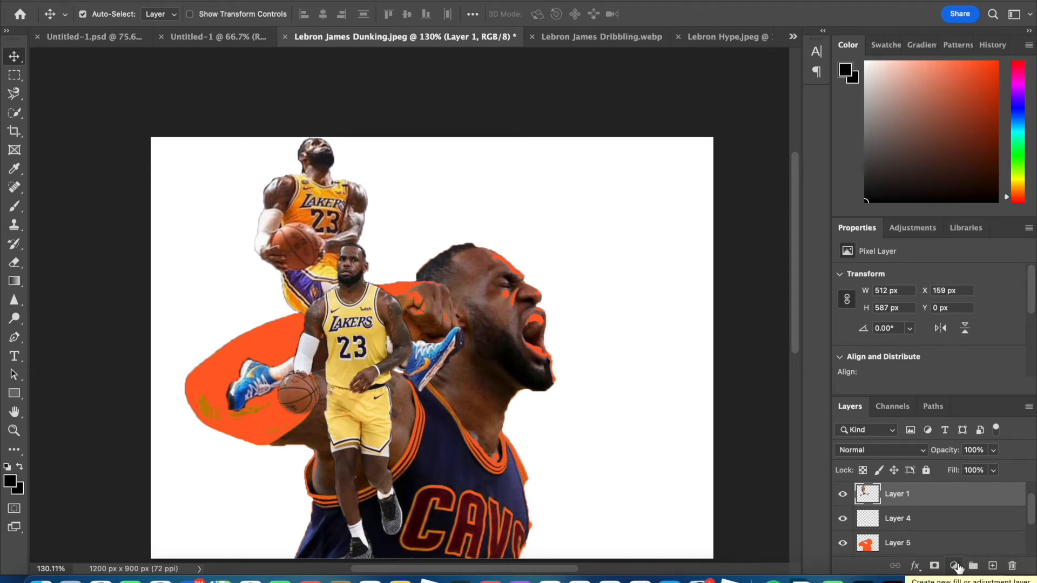
click(955, 566)
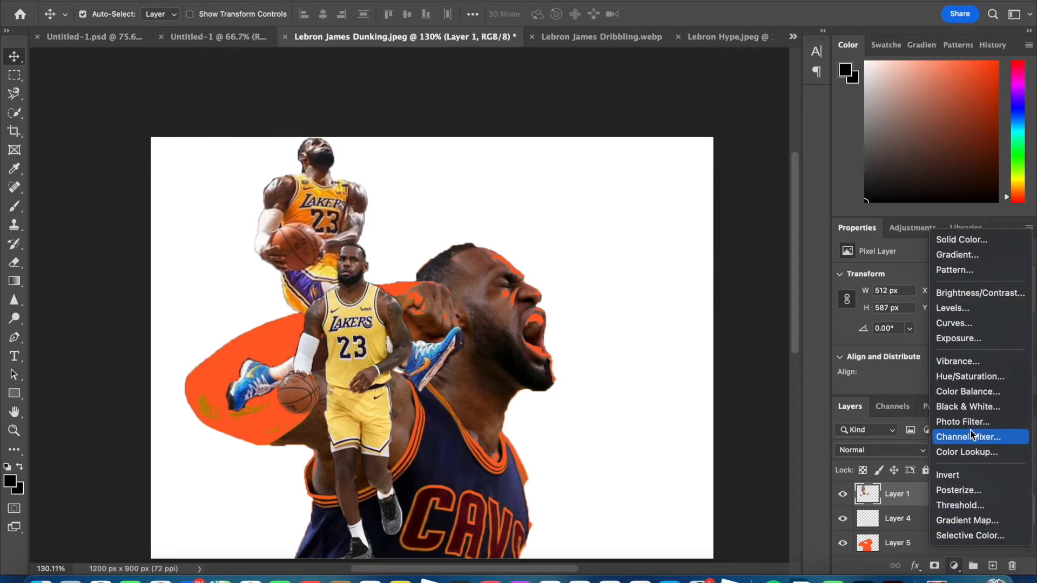
click(975, 379)
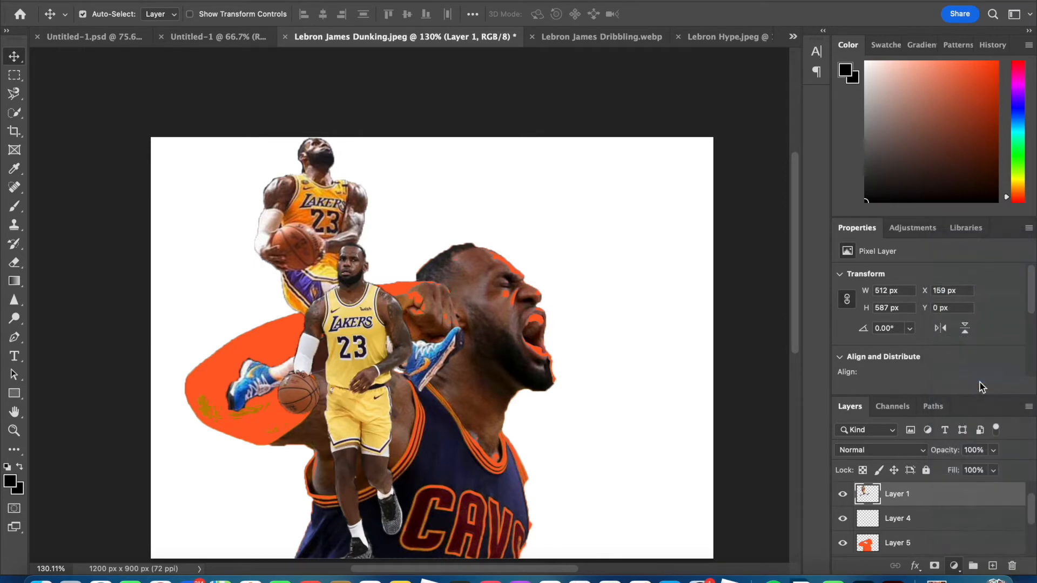
scroll(922, 349, down, 2)
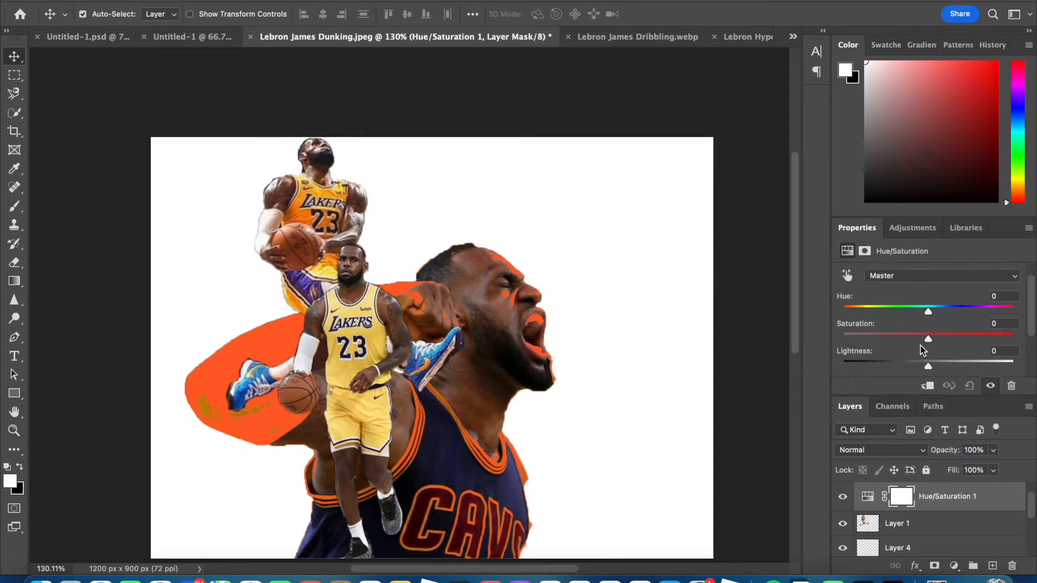
drag(929, 346, 962, 320)
scroll(921, 547, down, 2)
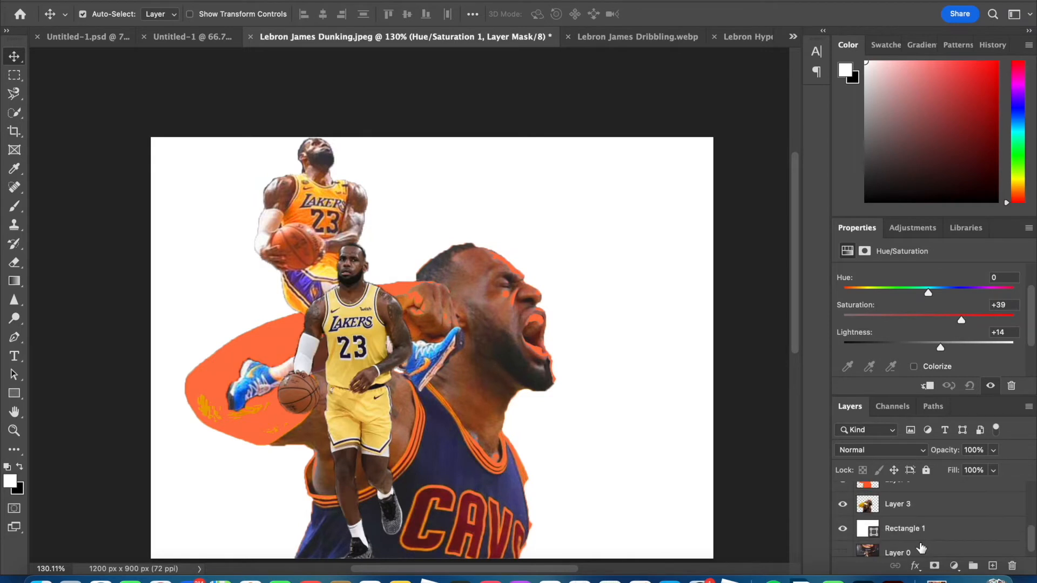
Move the Hue/Saturation adjustment above Layer 2 and set Hue to -12, Saturation to -8 and Lightness to -4
scroll(921, 547, up, 3)
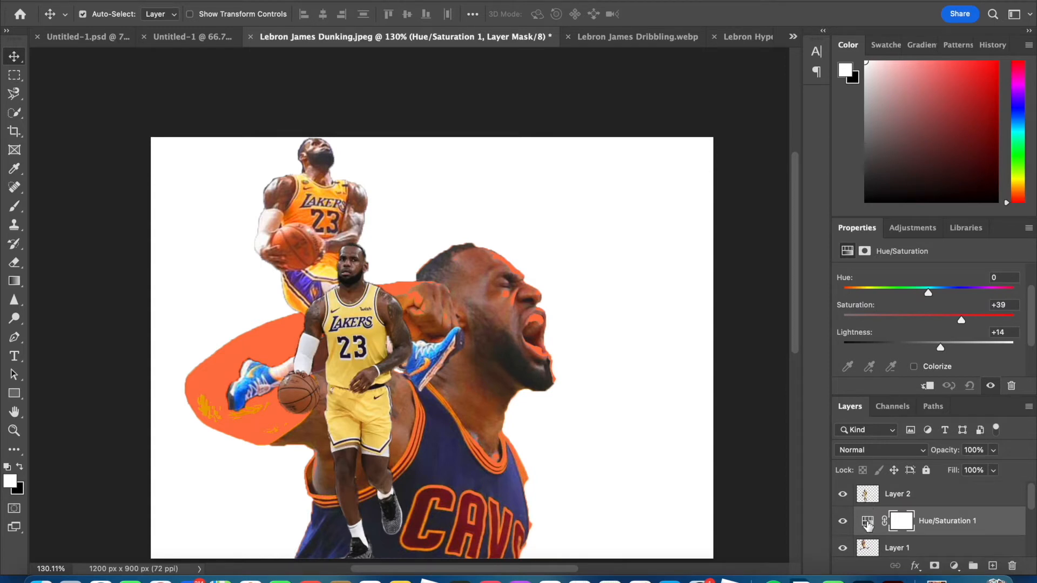
drag(868, 525, 868, 492)
mouse_move(941, 347)
mouse_down()
mouse_move(896, 345)
mouse_move(977, 349)
mouse_move(935, 347)
mouse_up()
drag(929, 294, 904, 294)
drag(972, 320, 918, 290)
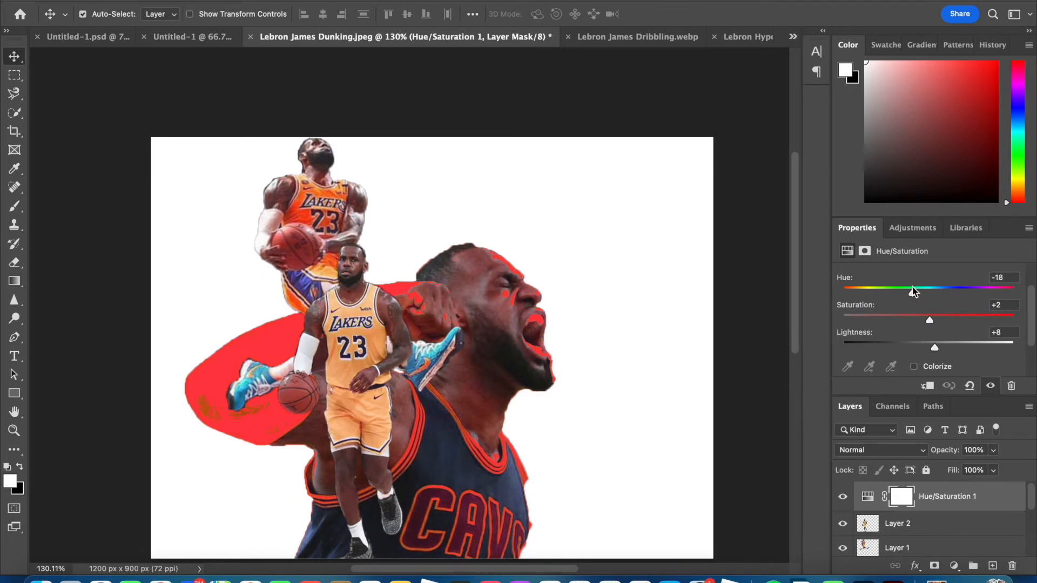
mouse_move(912, 292)
mouse_down()
mouse_move(895, 318)
mouse_move(947, 327)
mouse_move(922, 323)
mouse_move(897, 294)
mouse_move(918, 291)
mouse_up()
drag(935, 349, 925, 348)
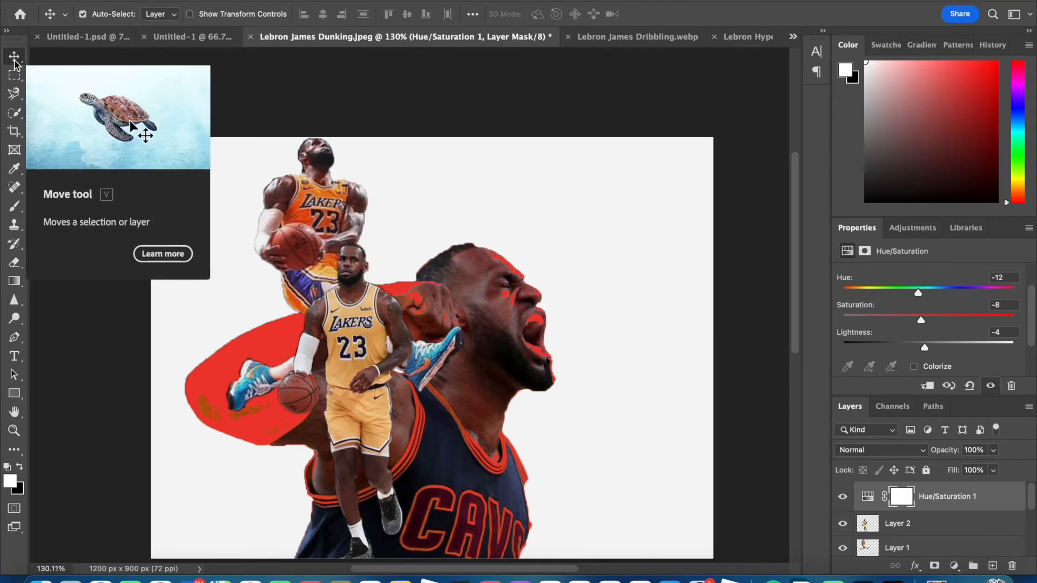
click(258, 94)
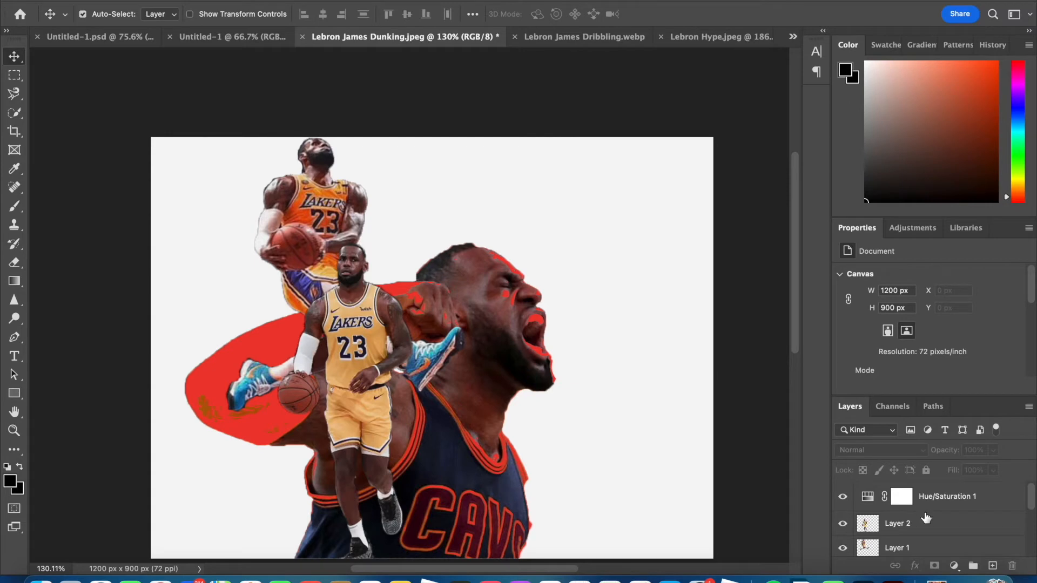
Examine the overlapping offset copies of the dribbling player in Untitled-1.psd, then return to the Lebron James Dunking document
click(120, 38)
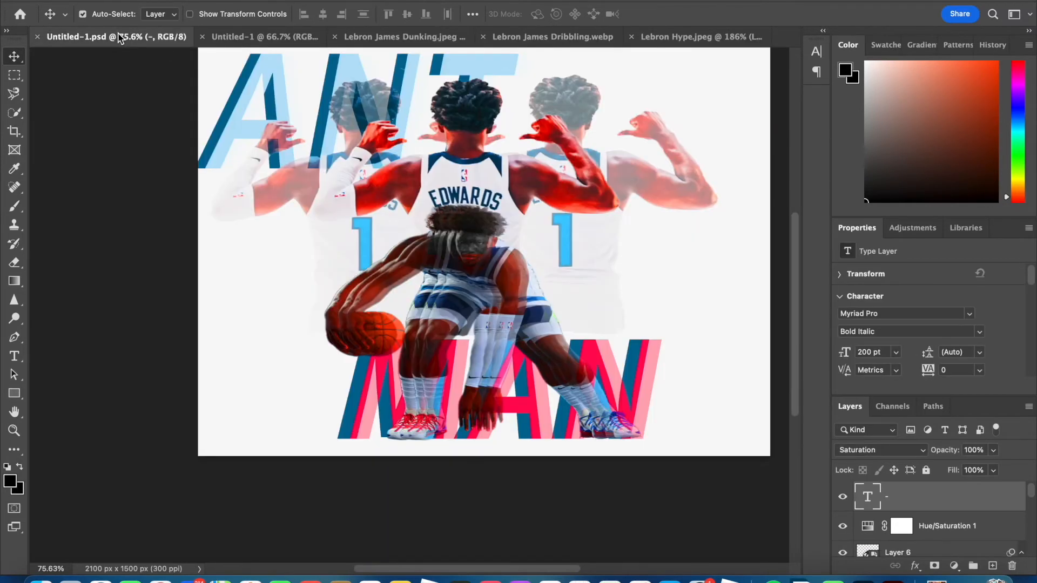
scroll(610, 359, up, 6)
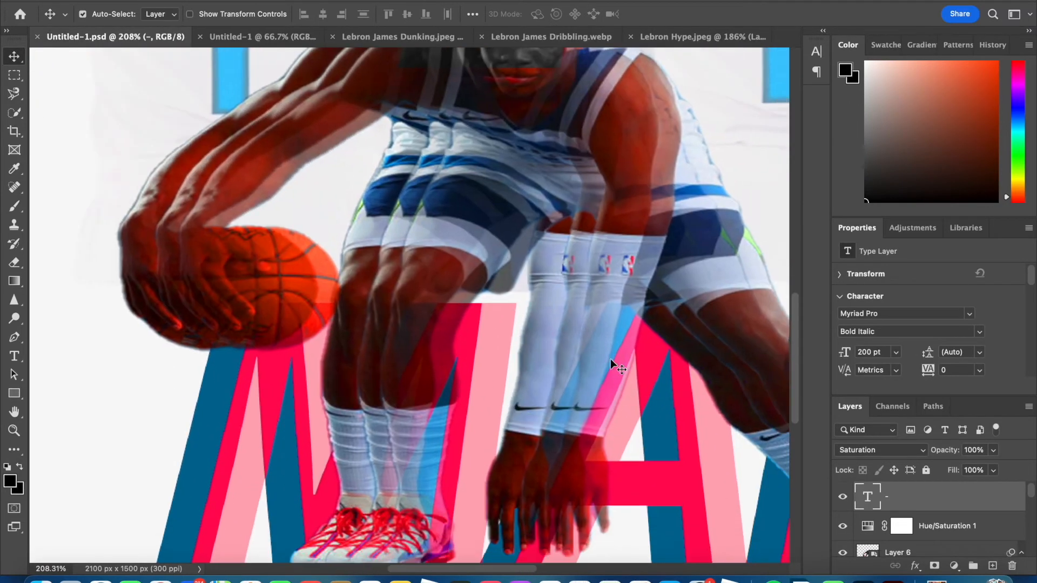
scroll(489, 442, down, 3)
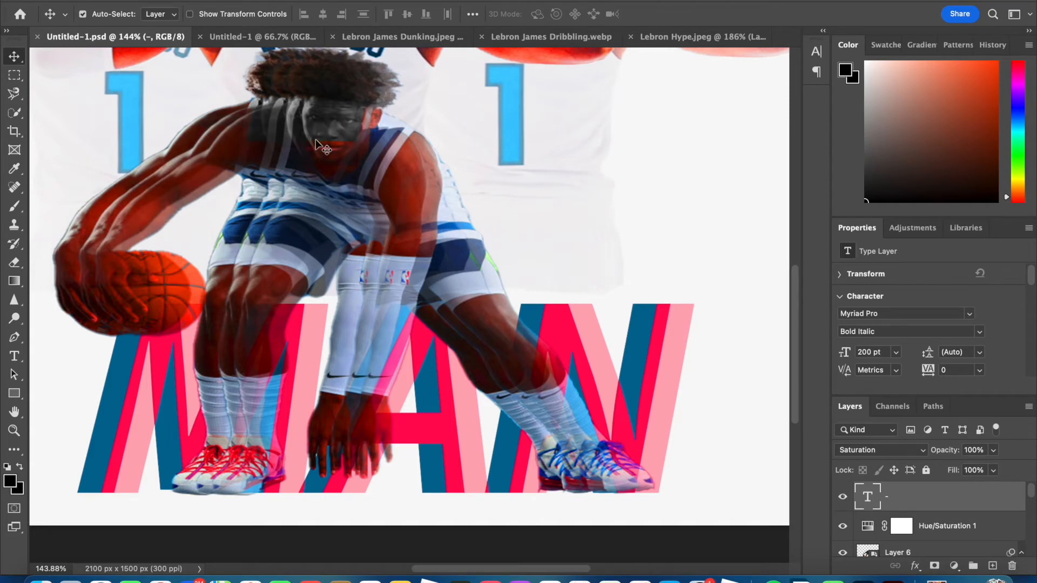
scroll(316, 140, up, 4)
scroll(315, 139, left, 4)
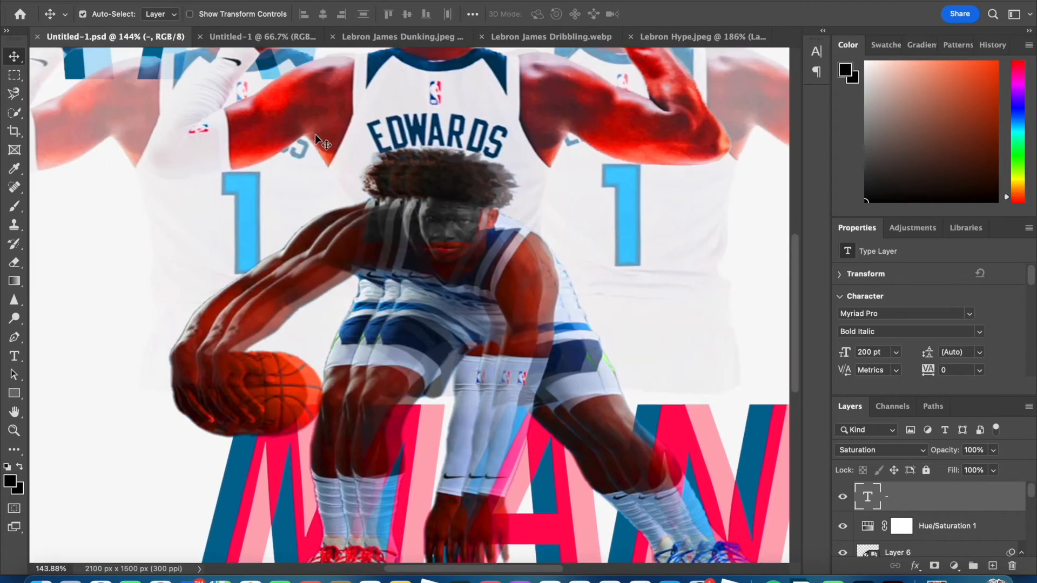
scroll(496, 217, up, 5)
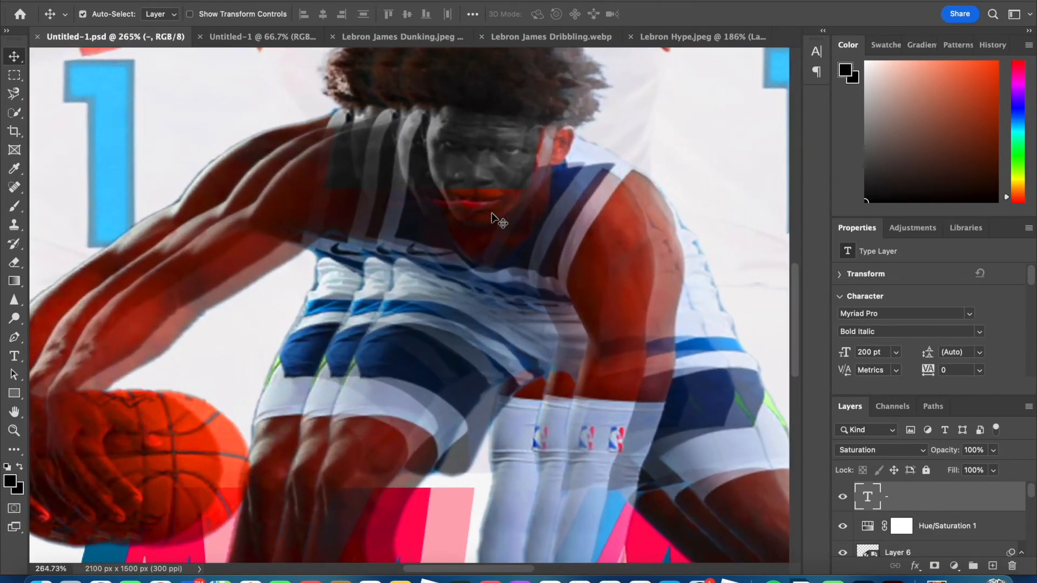
scroll(493, 216, down, 5)
click(589, 38)
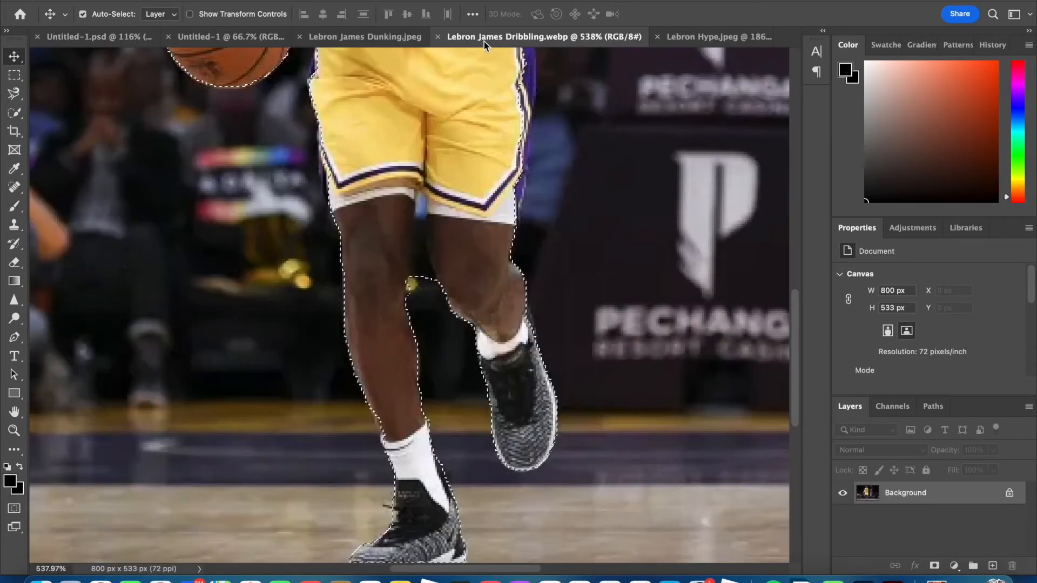
click(406, 42)
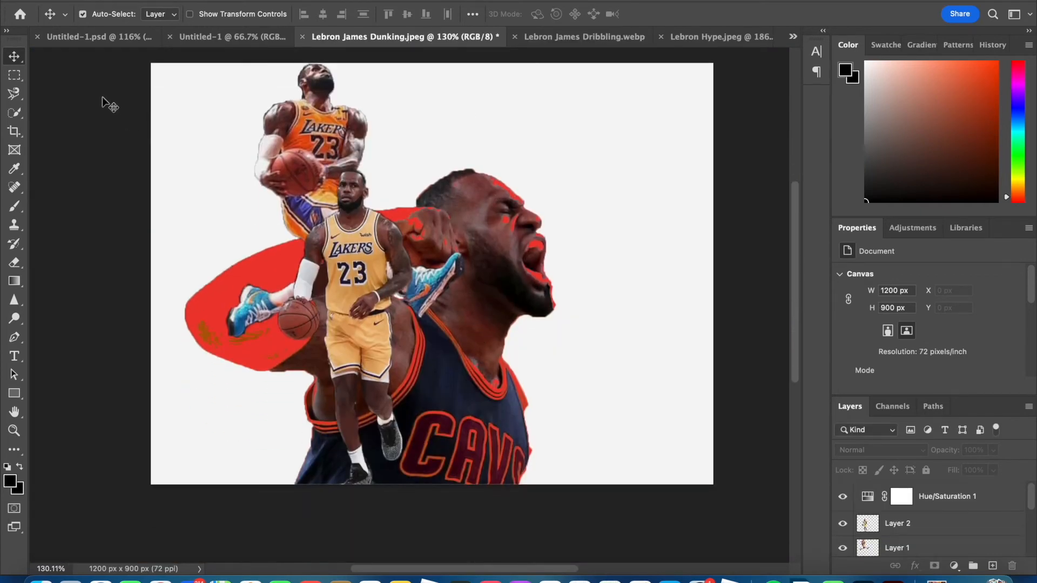
Duplicate the dribbling player from Layer 2 and place the copy about 15 px to the right of the original
click(339, 265)
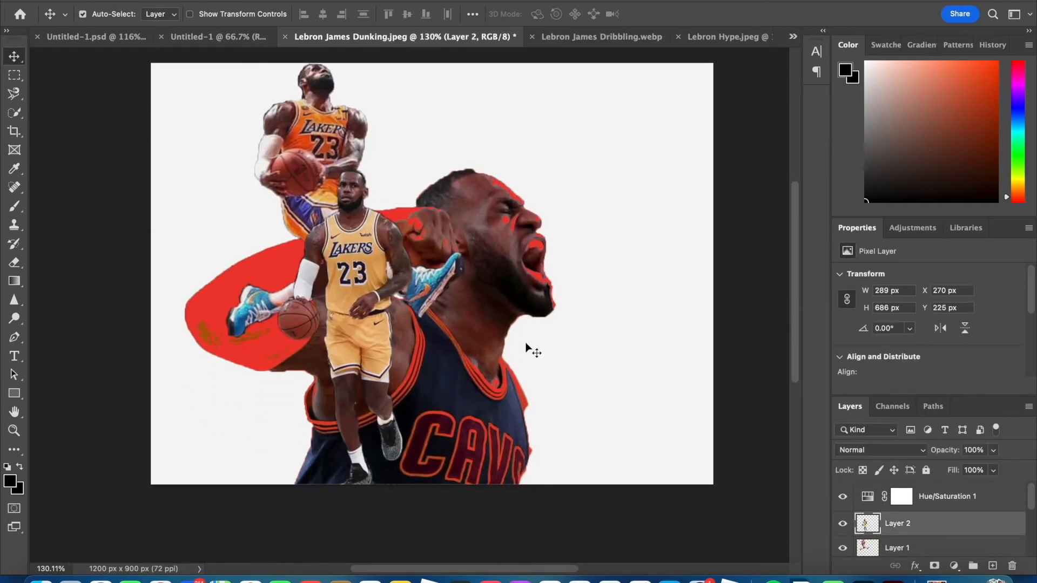
click(992, 566)
key(ctrl+v)
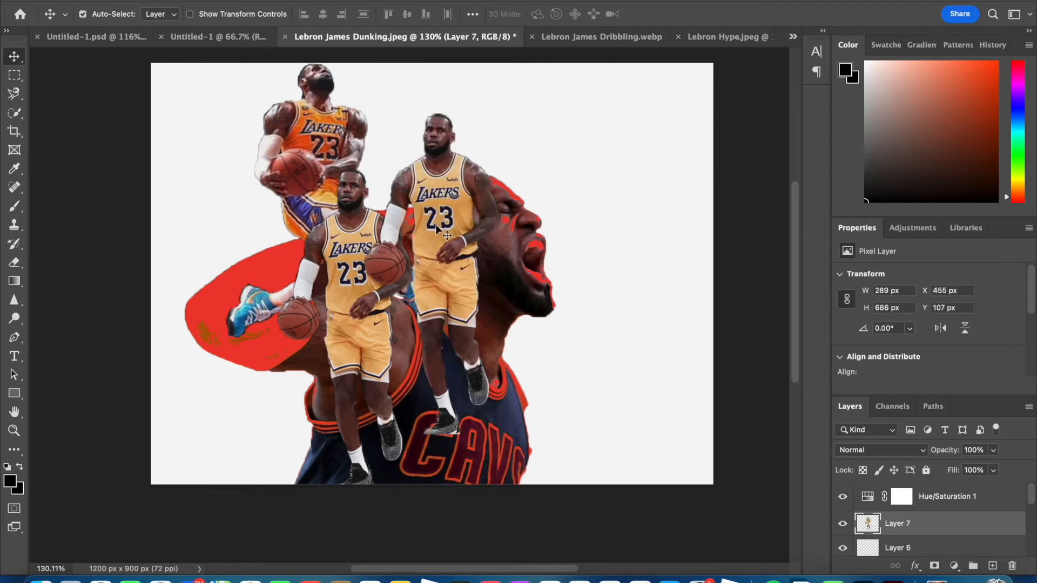
drag(425, 216, 357, 282)
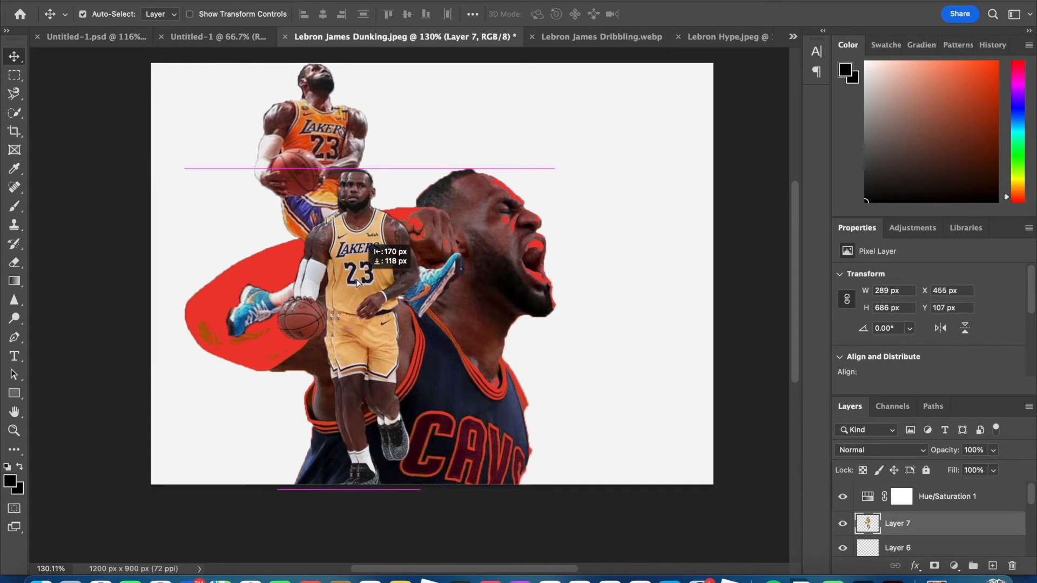
drag(357, 282, 357, 282)
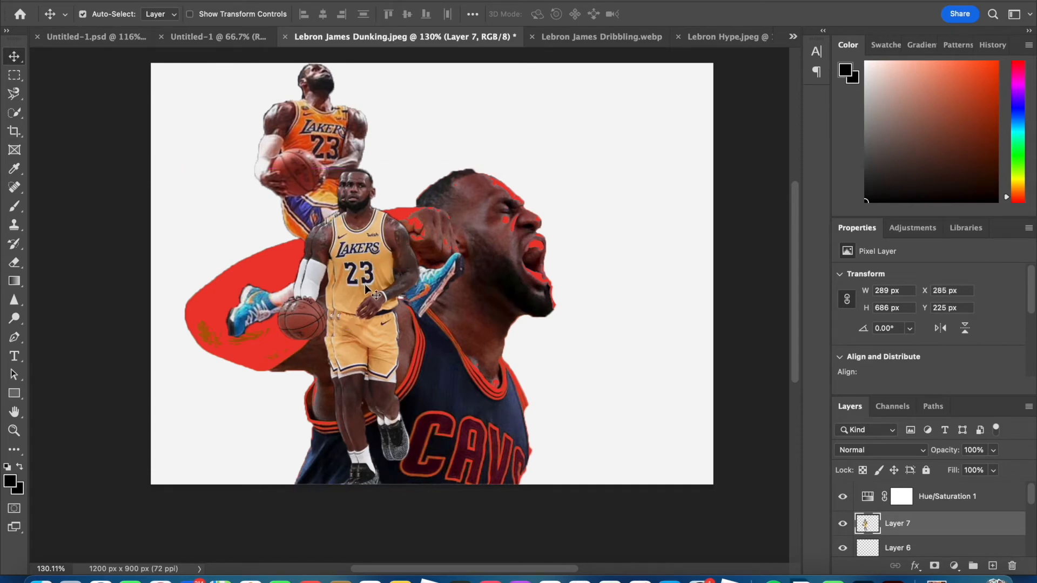
Set the dribbling player copy's blend mode to Lighten
scroll(352, 277, up, 5)
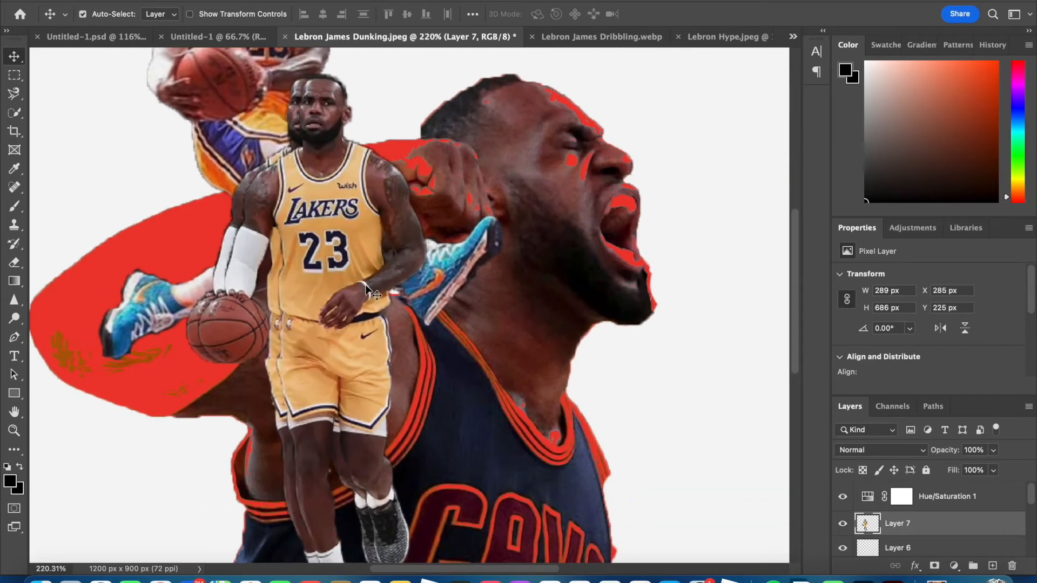
click(868, 454)
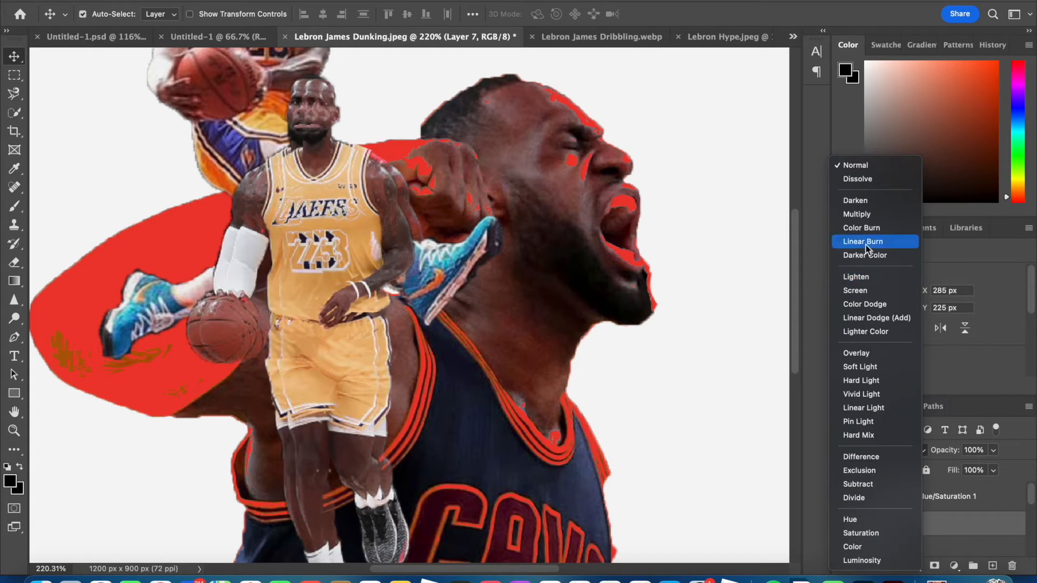
click(866, 275)
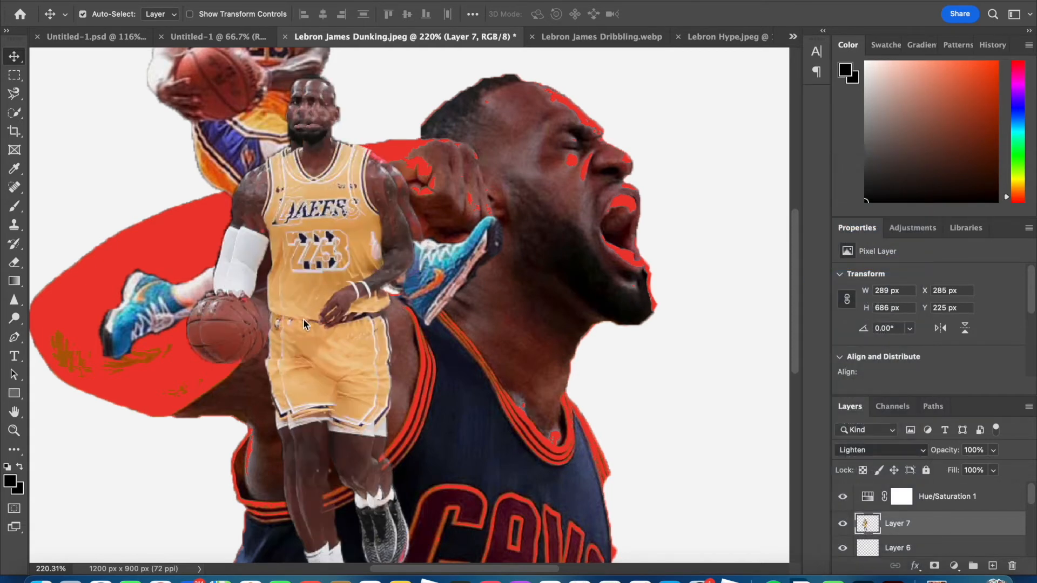
drag(338, 294, 344, 299)
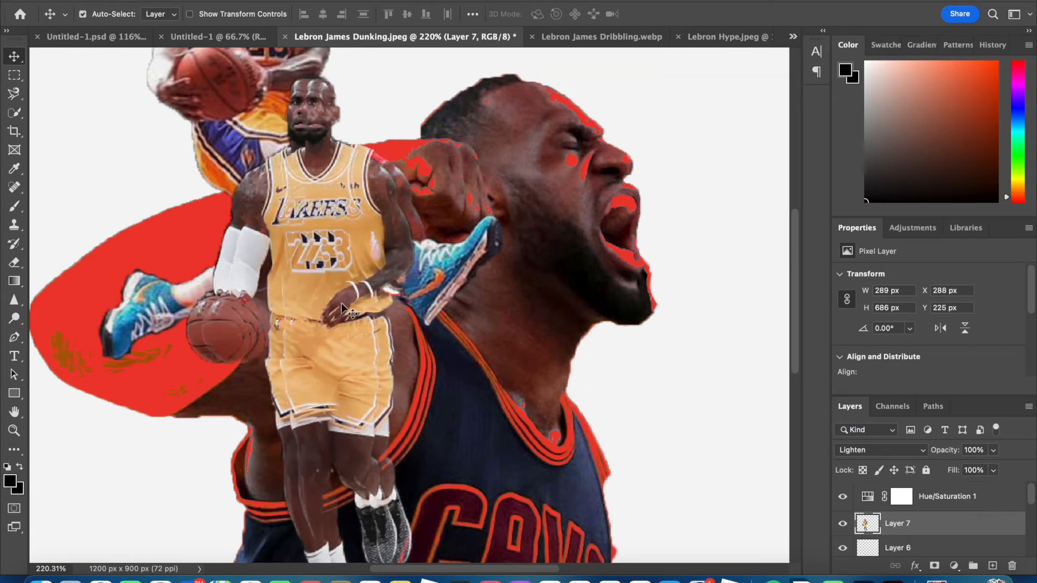
drag(322, 250, 543, 228)
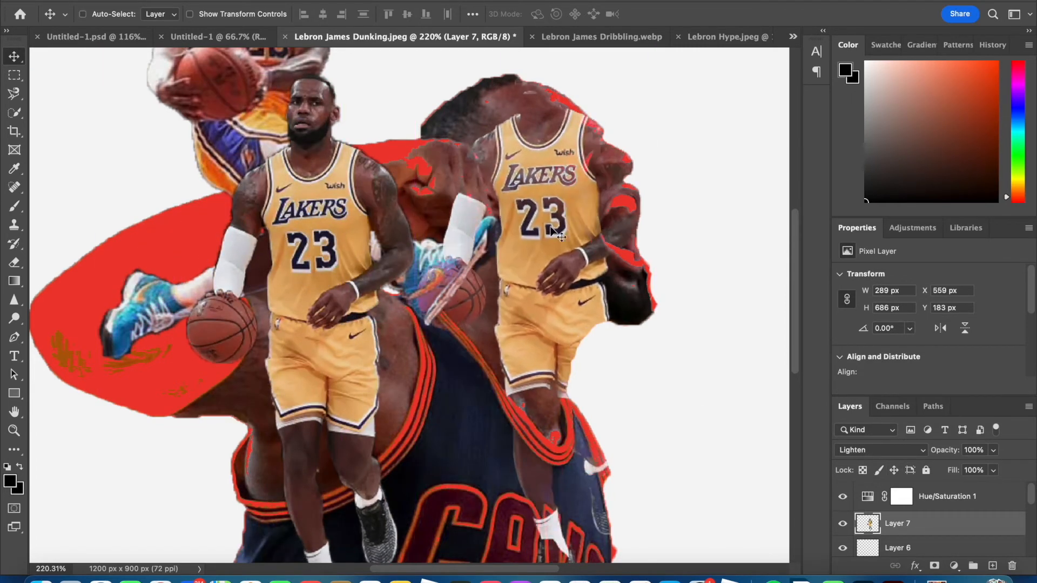
key(super+z)
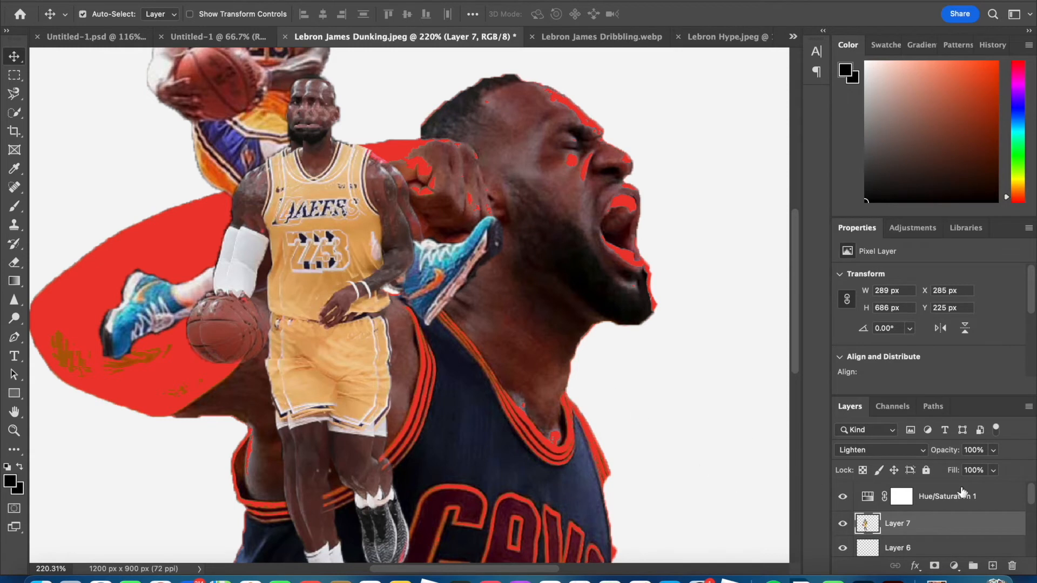
Set the opacity of the dribbling player's Lighten copy to 80%
click(994, 450)
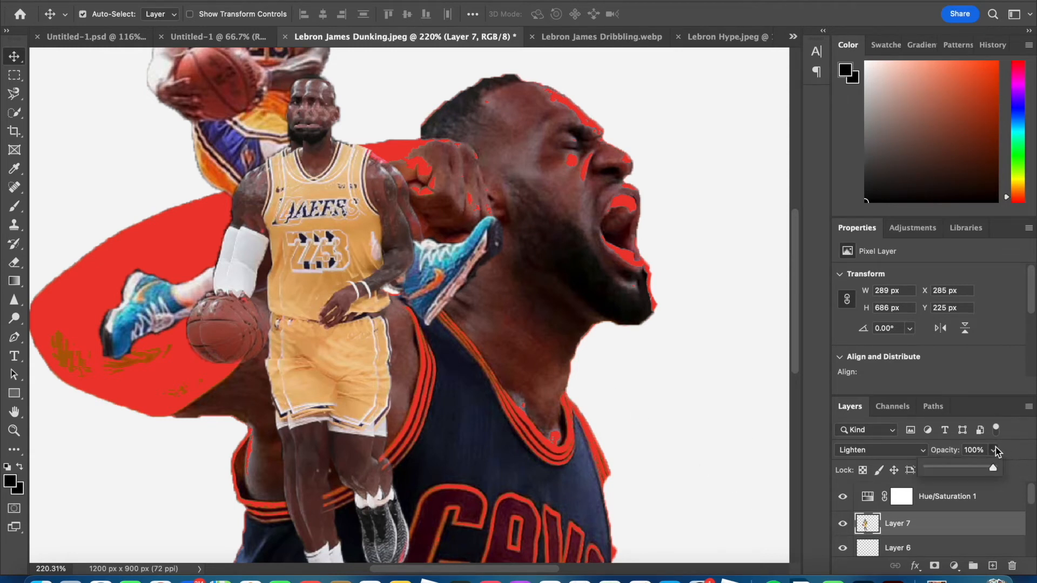
click(978, 450)
text(80)
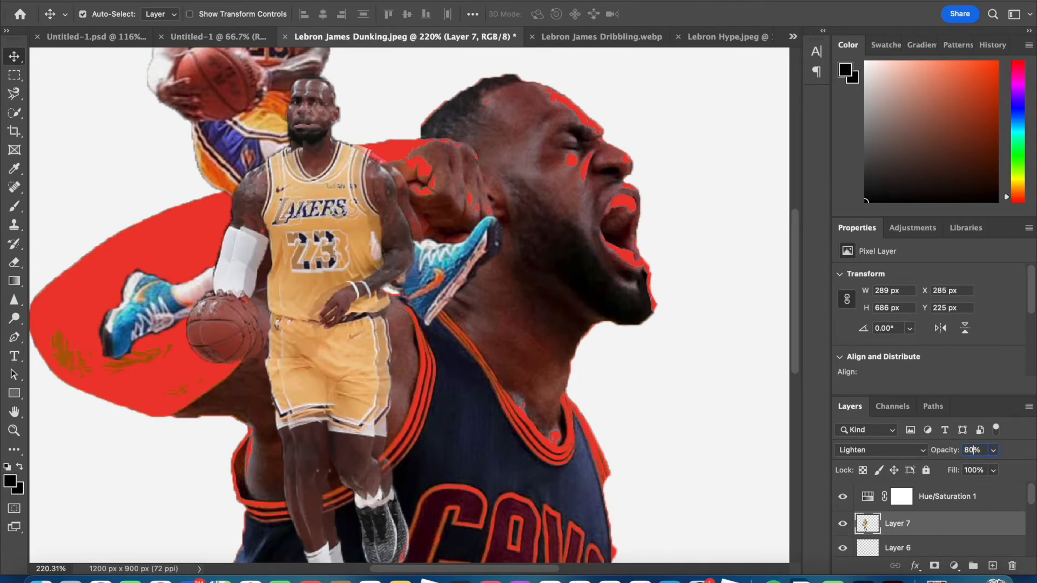
Duplicate the 80% dribbling player copy about 14 px further right and set the new copy's opacity to 60%
drag(322, 247, 349, 325)
drag(351, 324, 360, 324)
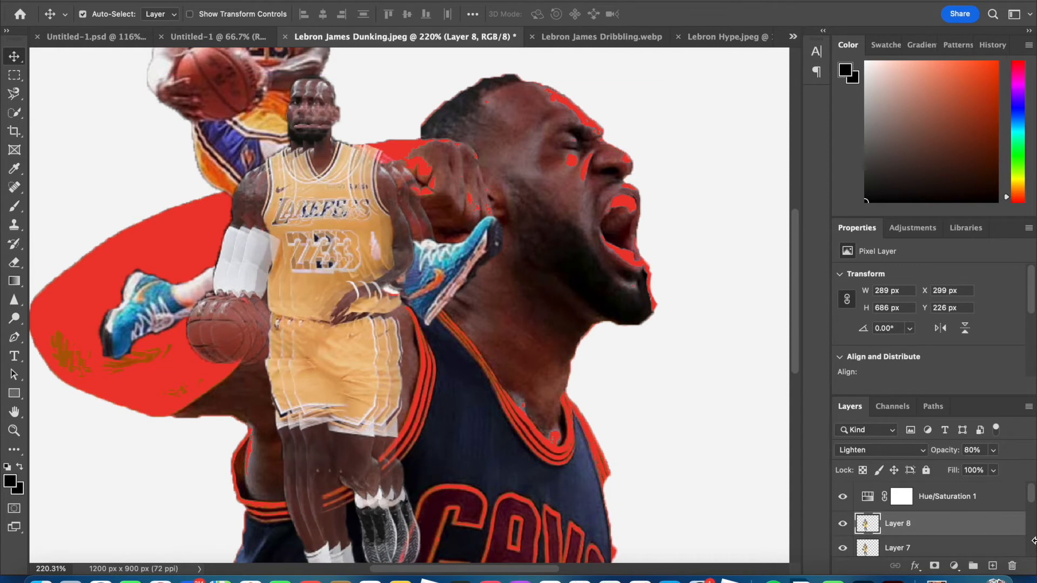
click(973, 447)
text(60)
key(Return)
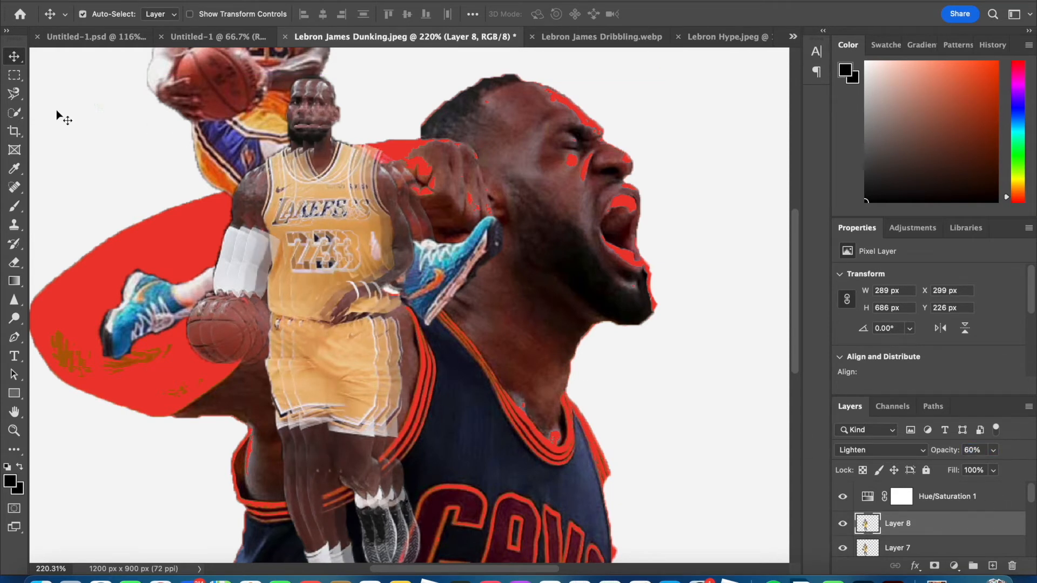
scroll(22, 126, down, 5)
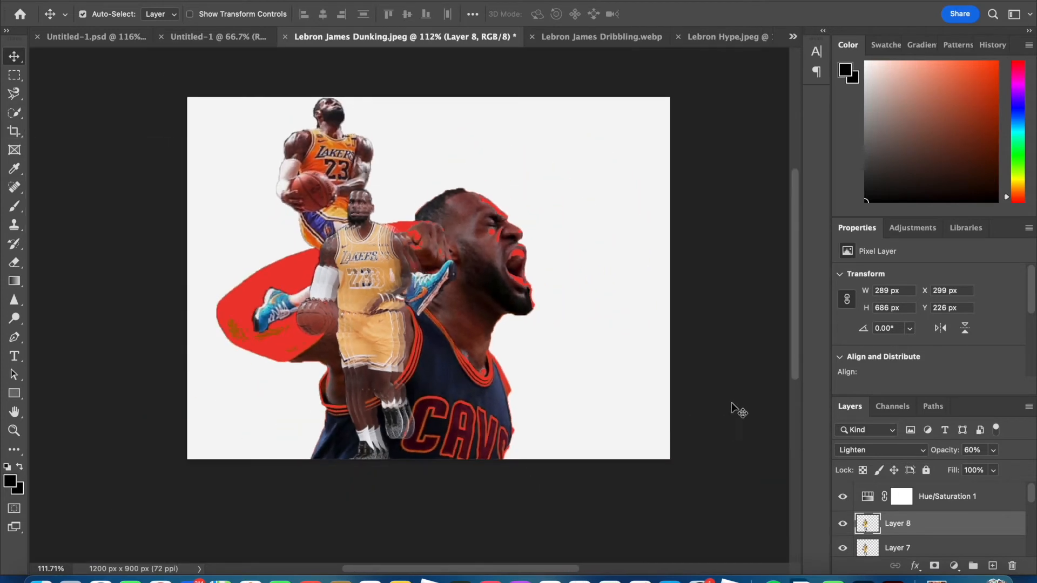
scroll(897, 495, down, 5)
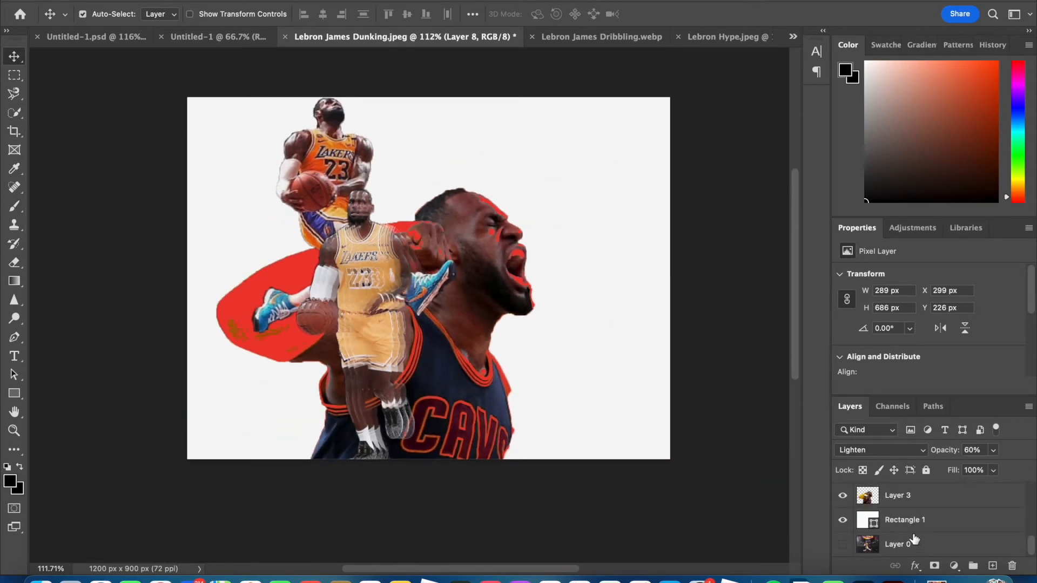
Select the Rectangle 1 background and sample the pale gold from the upper player's shorts with the Eyedropper
click(935, 531)
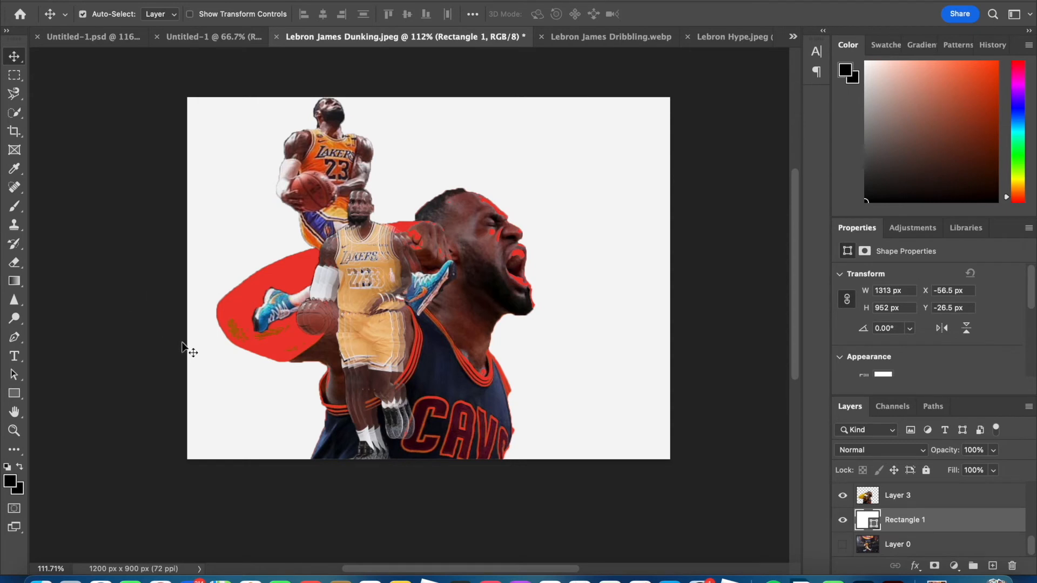
click(14, 170)
scroll(431, 289, up, 5)
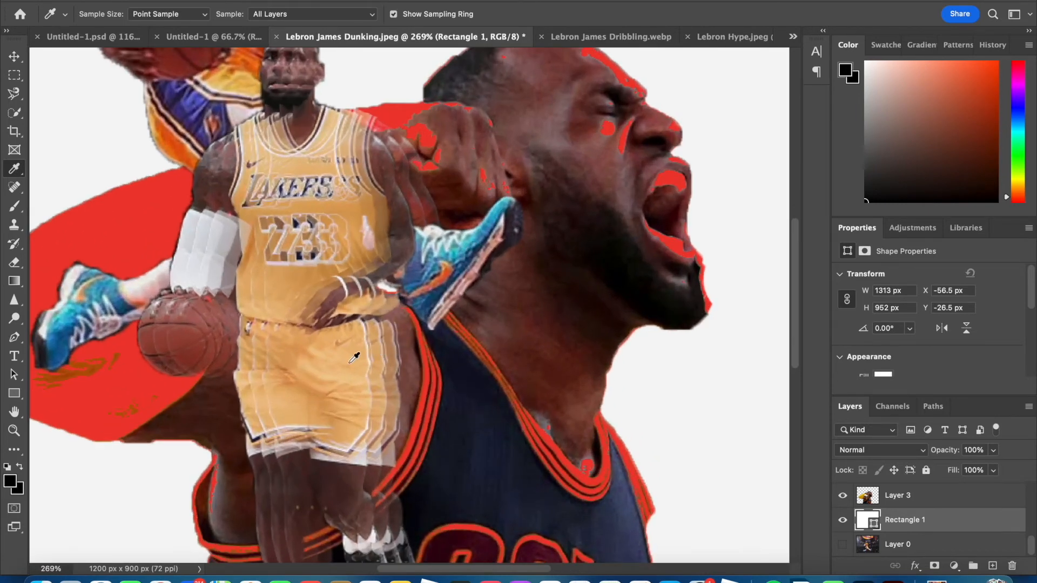
click(351, 362)
scroll(412, 348, down, 3)
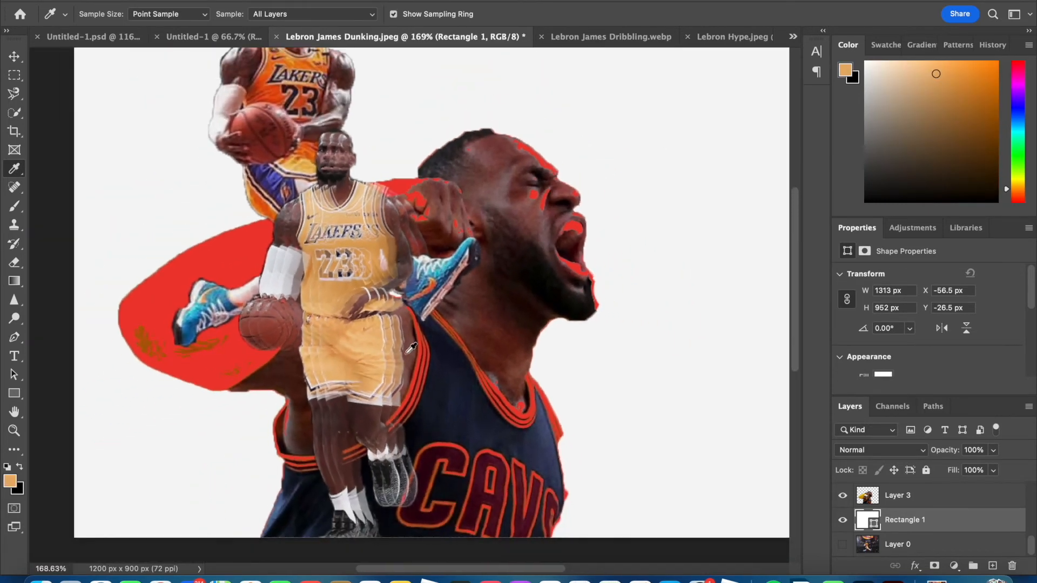
scroll(475, 223, up, 2)
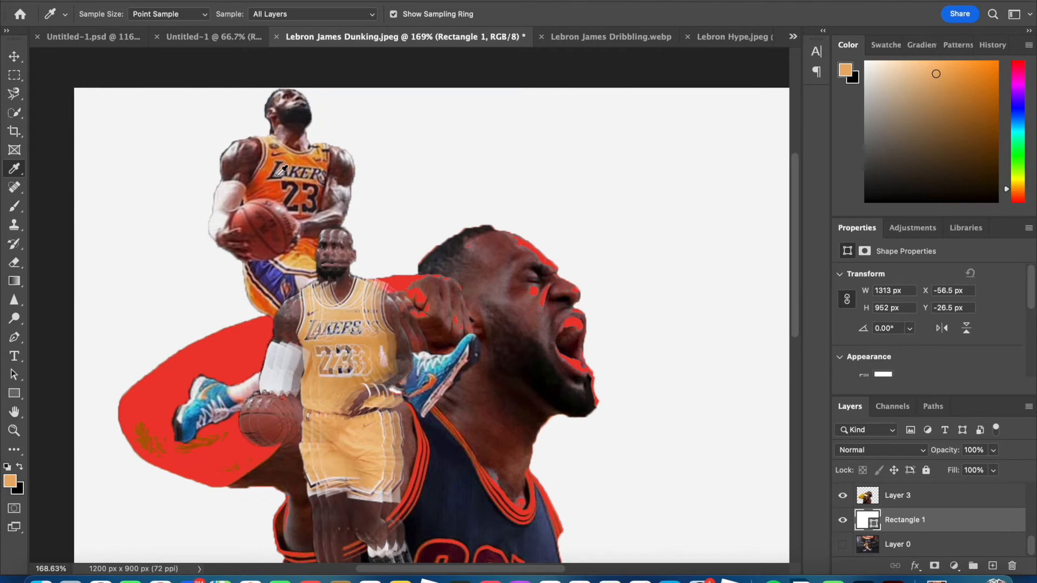
click(301, 154)
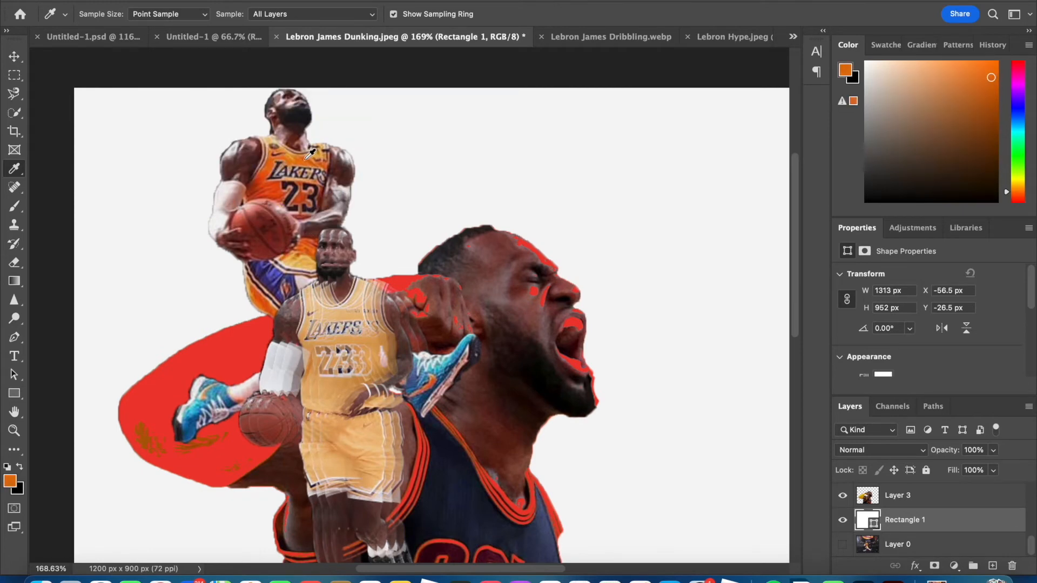
scroll(307, 154, up, 3)
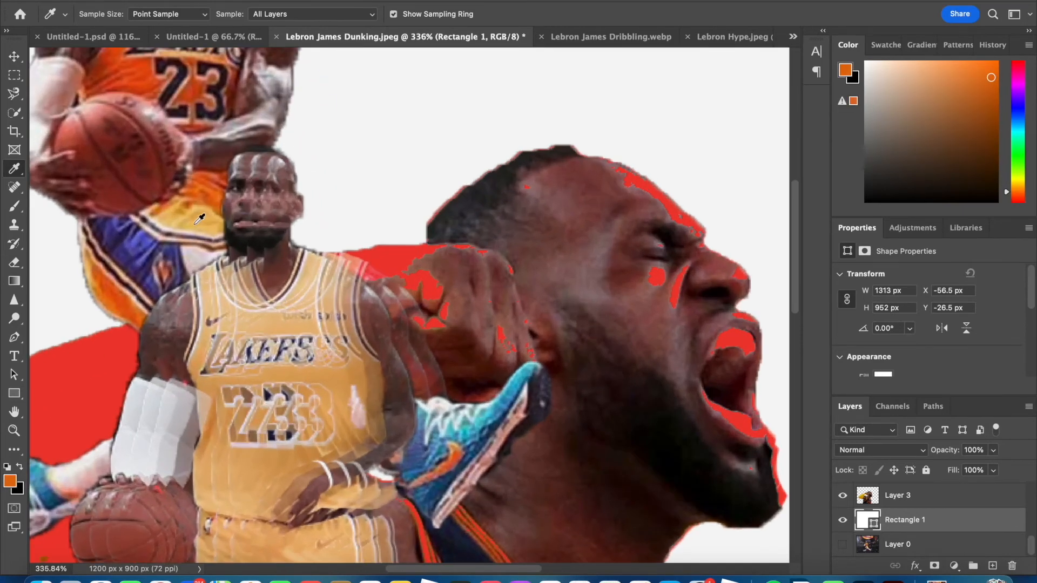
click(178, 226)
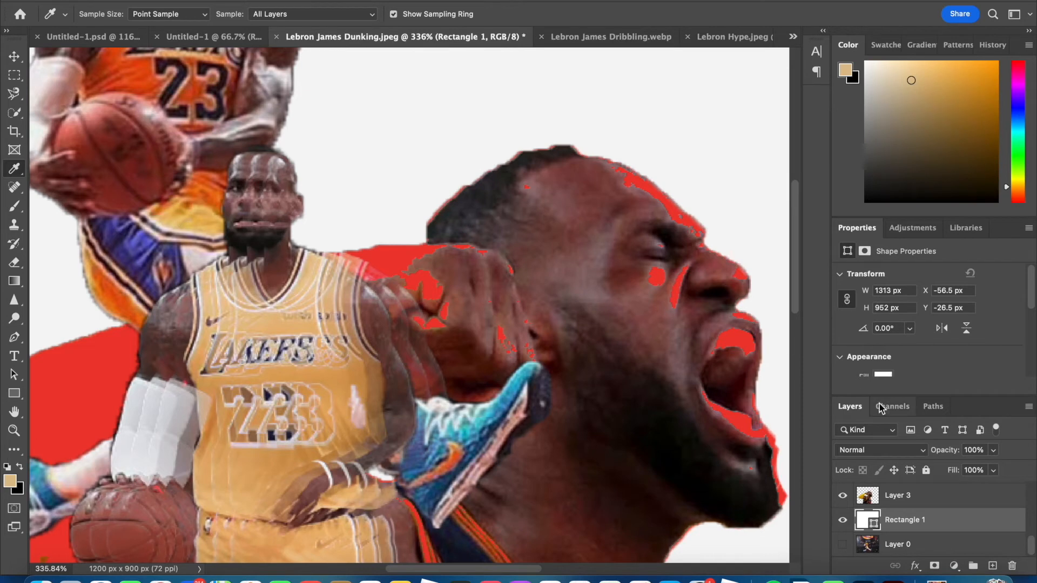
Fill the Rectangle 1 background with the sampled pale gold from the recently used colors
scroll(877, 322, down, 2)
click(878, 318)
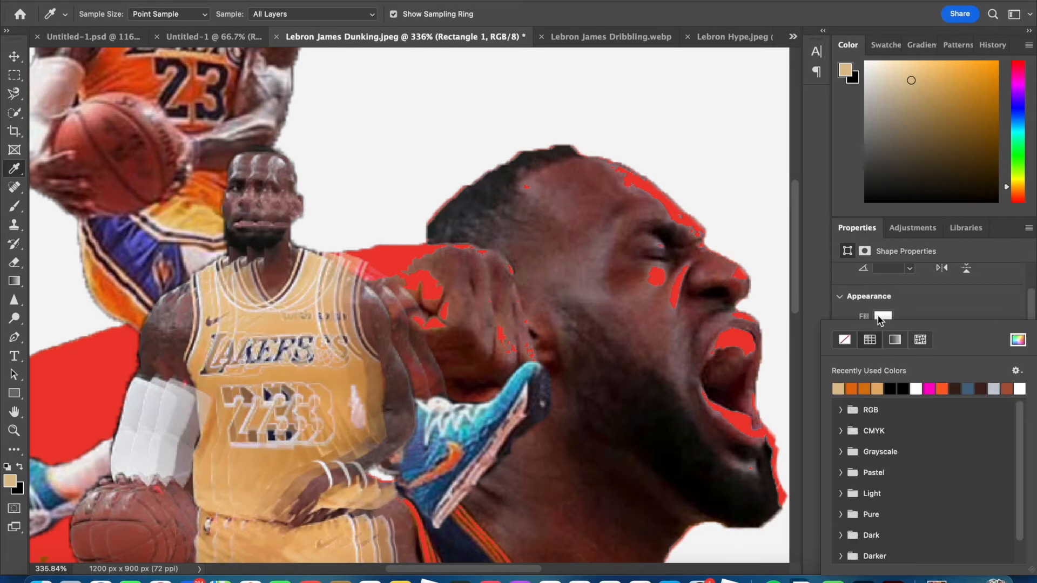
click(838, 389)
scroll(841, 415, down, 2)
scroll(594, 401, down, 3)
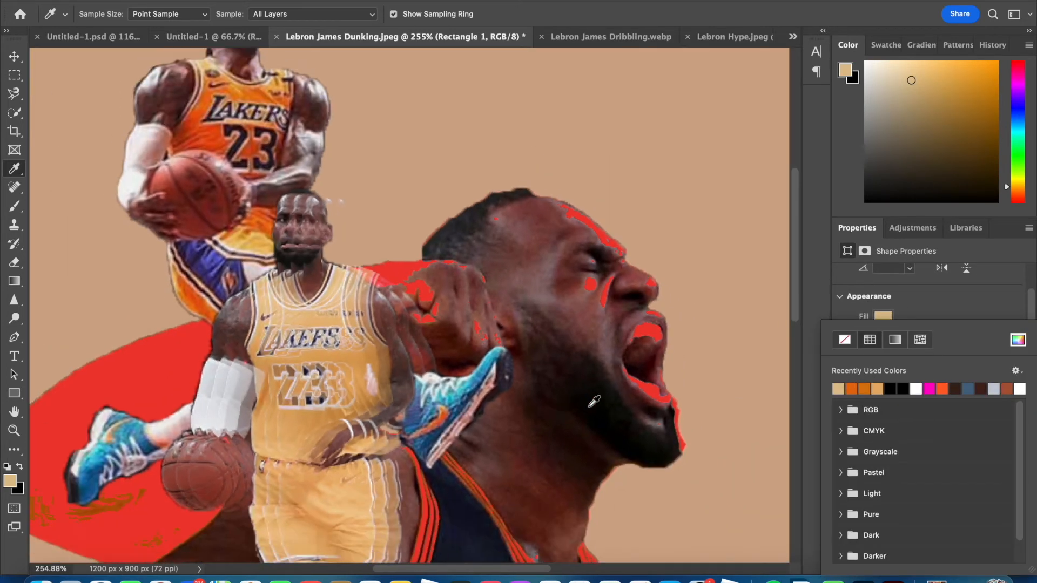
Set the blend mode of the dribbling player's 60% copy, Layer 8, to Luminosity
click(14, 56)
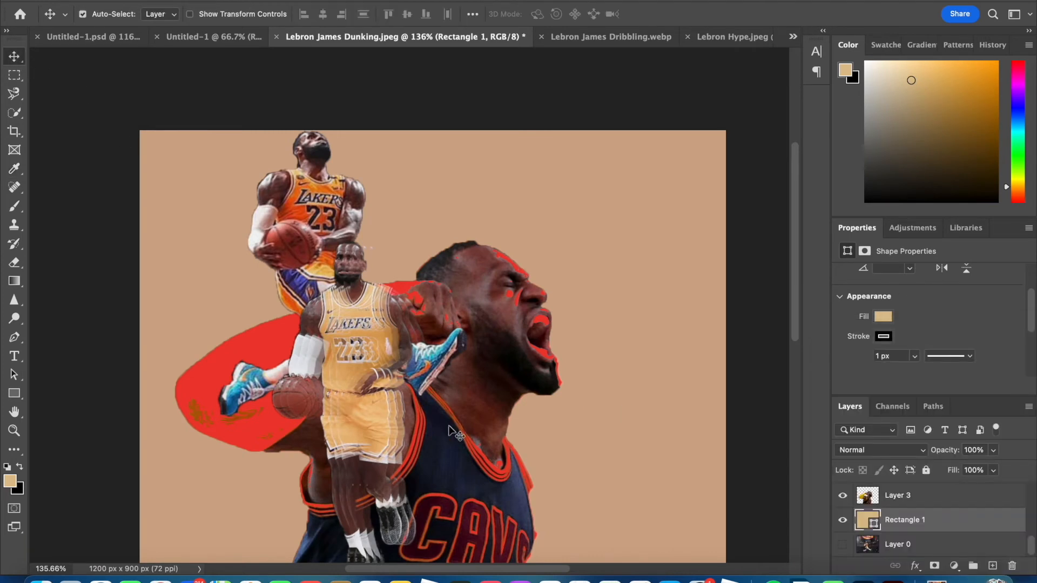
click(393, 405)
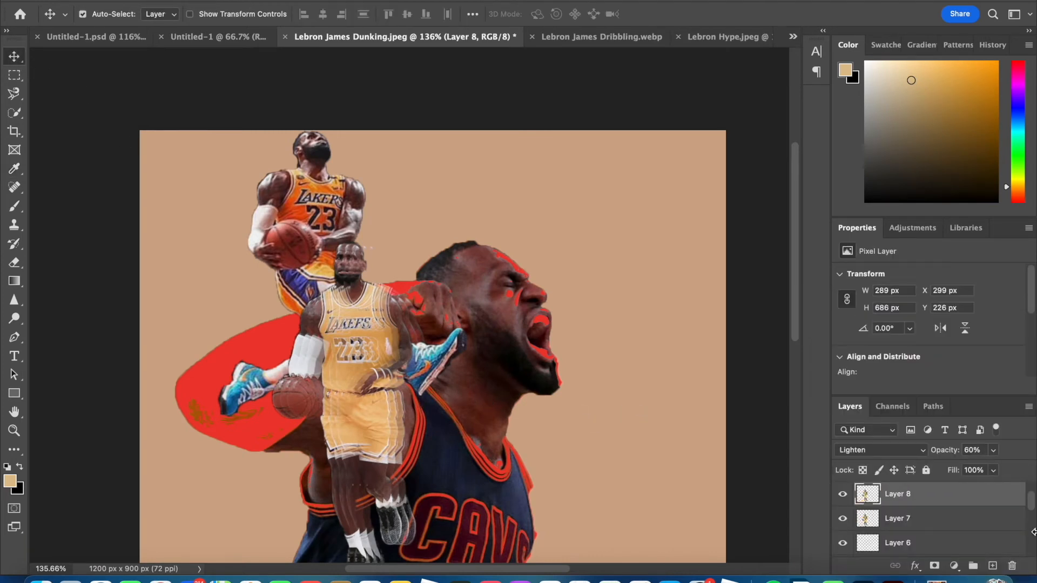
click(871, 448)
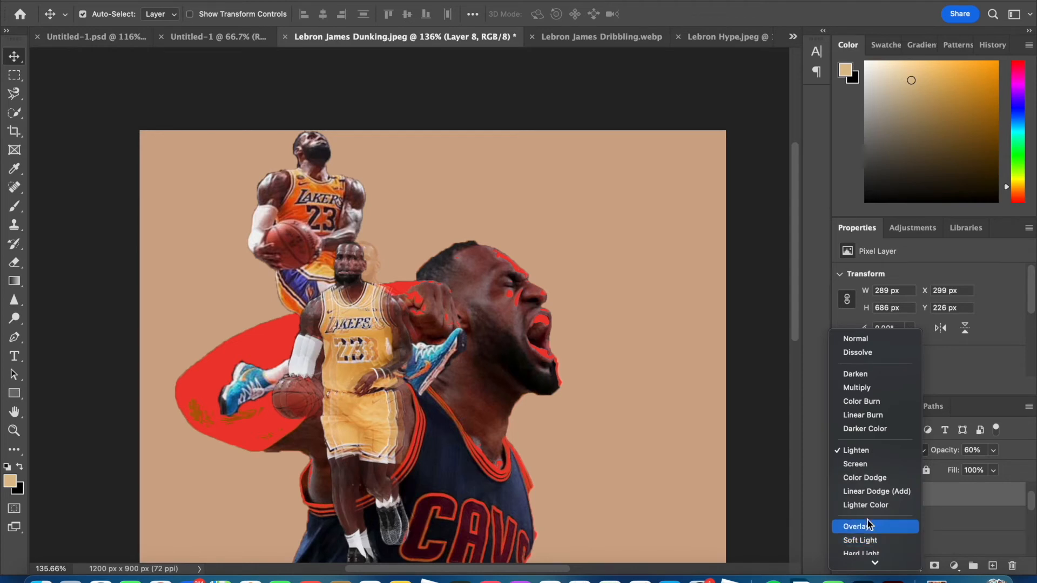
scroll(868, 535, down, 5)
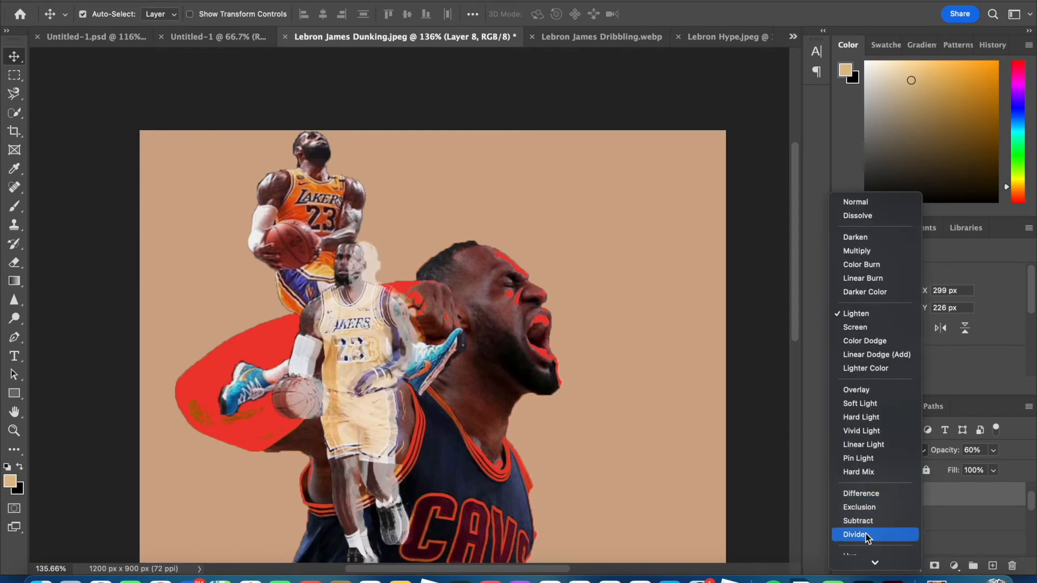
scroll(854, 500, down, 2)
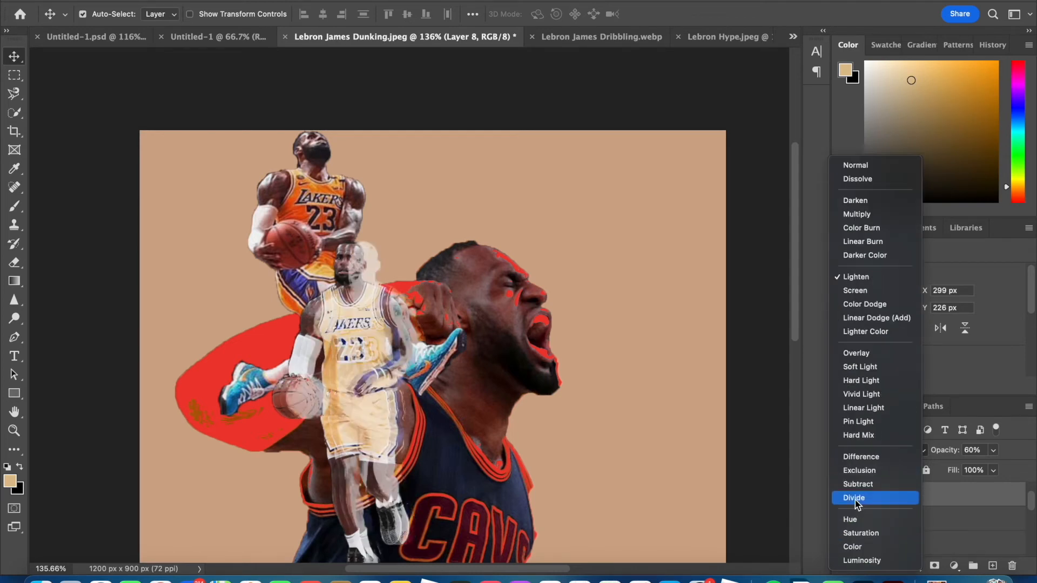
click(865, 562)
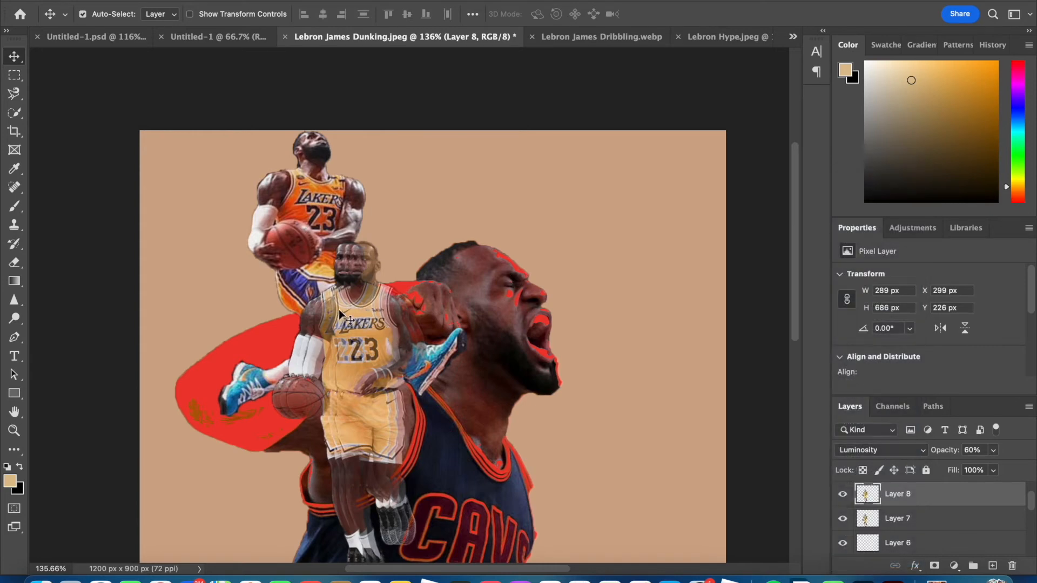
Move the Luminosity copy aside over the large player to X 600 px, Y 182 px, undoing the further trial moves
drag(360, 331, 538, 291)
key(super+plus)
scroll(278, 363, down, 5)
drag(321, 287, 301, 295)
drag(538, 256, 314, 272)
scroll(315, 272, up, 1)
scroll(318, 273, left, 1)
key(super+z)
key(super+z)
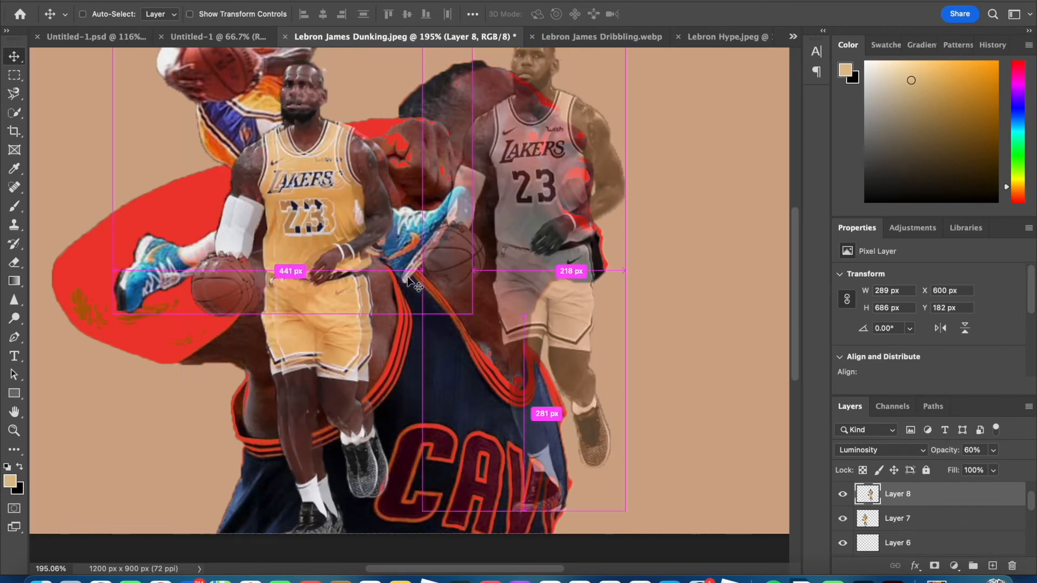
Pull Layer 7 out of the dribbling player stack and delete it, placing the Luminosity copy back at X 294 px, Y 226 px
super+click(319, 268)
drag(318, 266, 600, 351)
drag(521, 122, 307, 163)
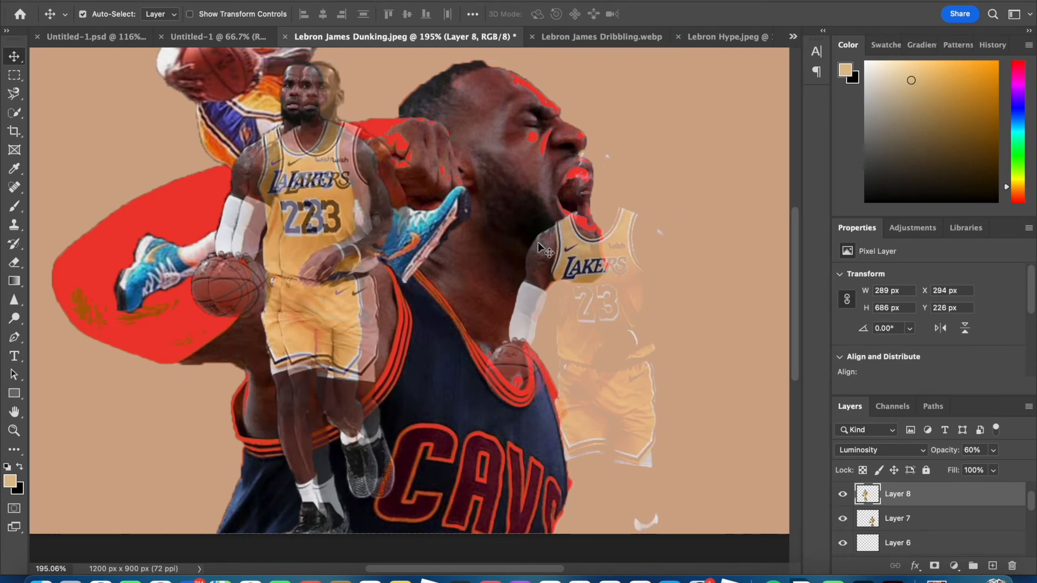
drag(608, 262, 512, 241)
key(BackSpace)
Hide the red silhouette, Layer 5, that covers the large shouting player
scroll(530, 294, up, 3)
scroll(440, 218, up, 5)
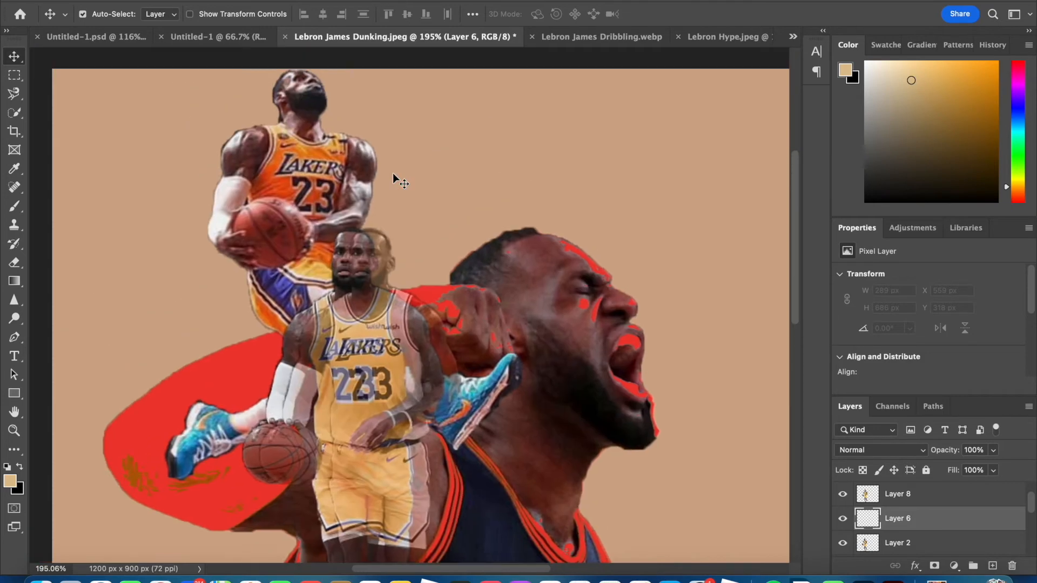
scroll(398, 183, down, 5)
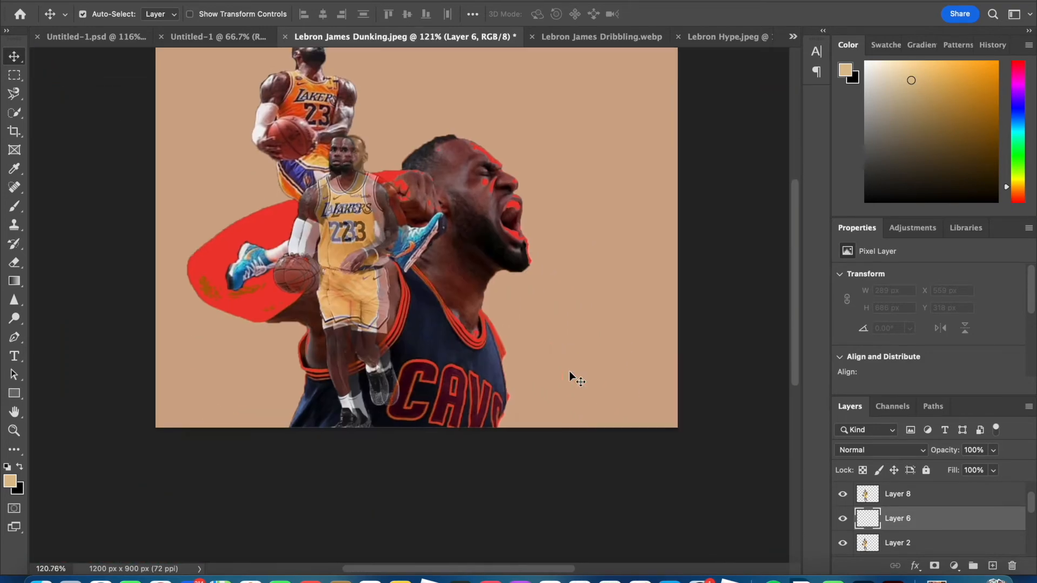
scroll(570, 373, down, 1)
click(470, 331)
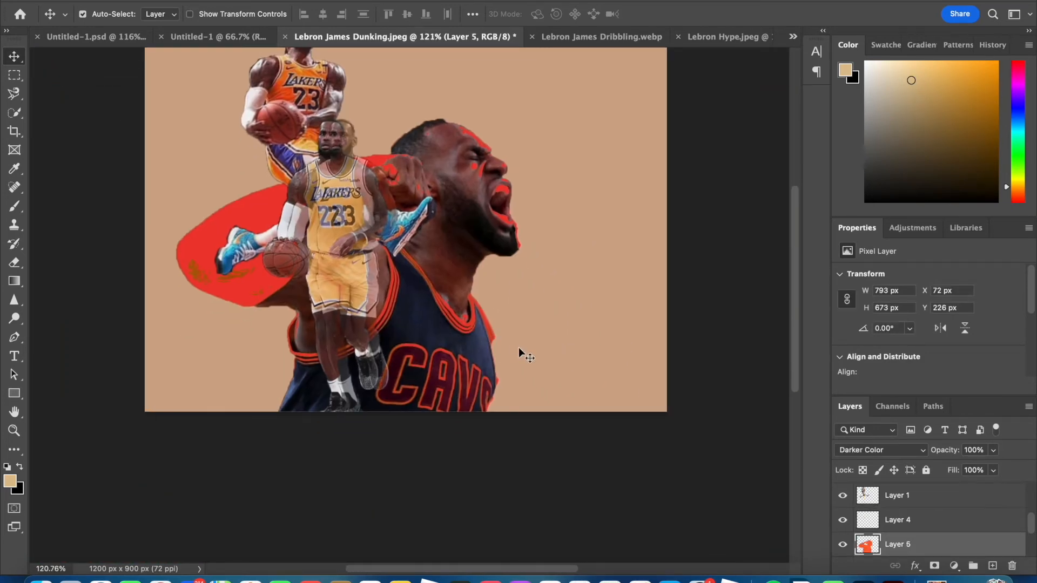
scroll(913, 541, down, 3)
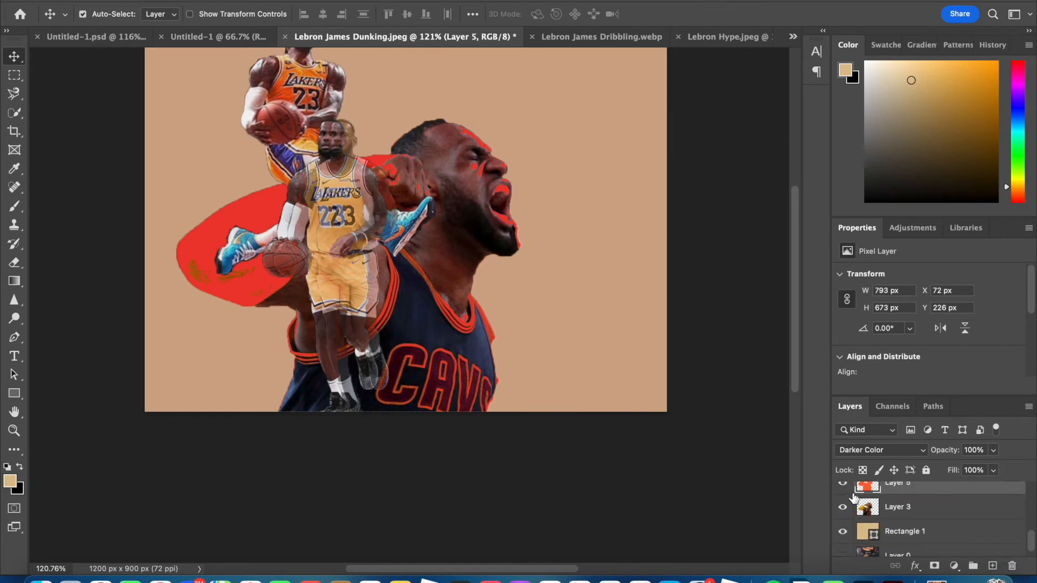
click(843, 496)
click(843, 496)
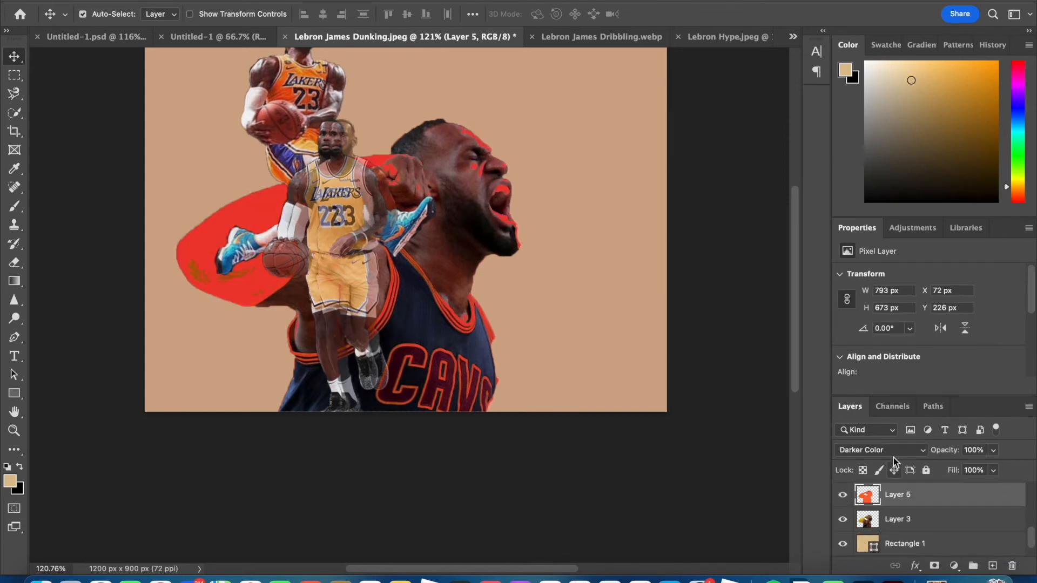
click(844, 497)
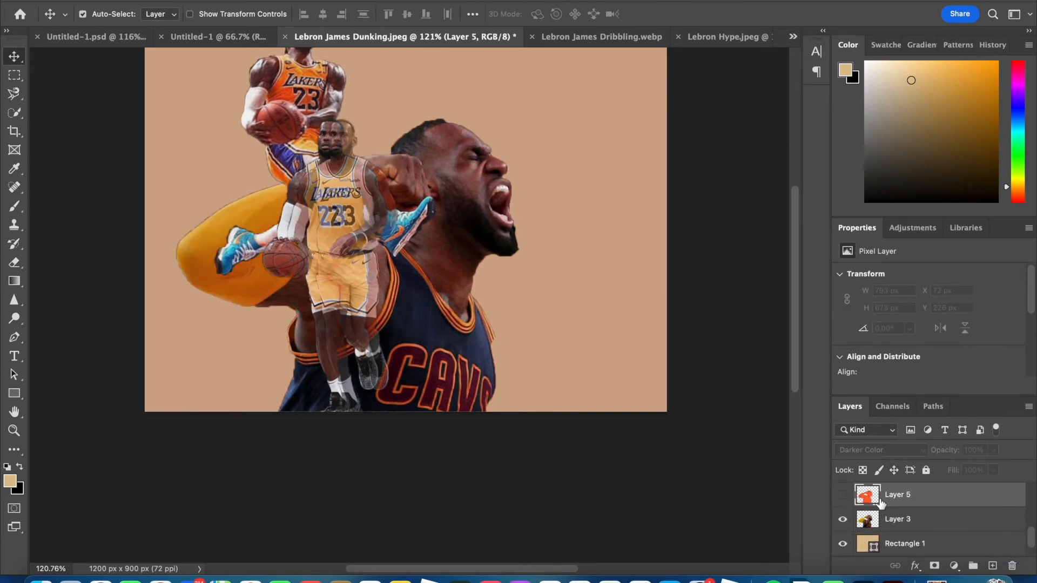
Duplicate the large shouting player from Layer 3 and place the copy slightly right of the original, at X 97 px, Y 226 px
click(470, 292)
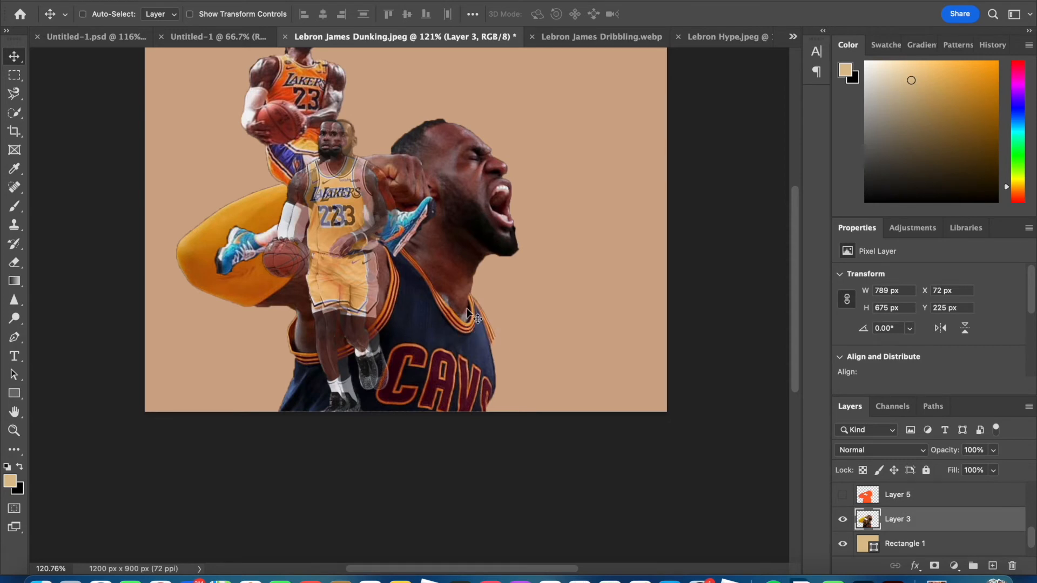
drag(467, 308, 498, 286)
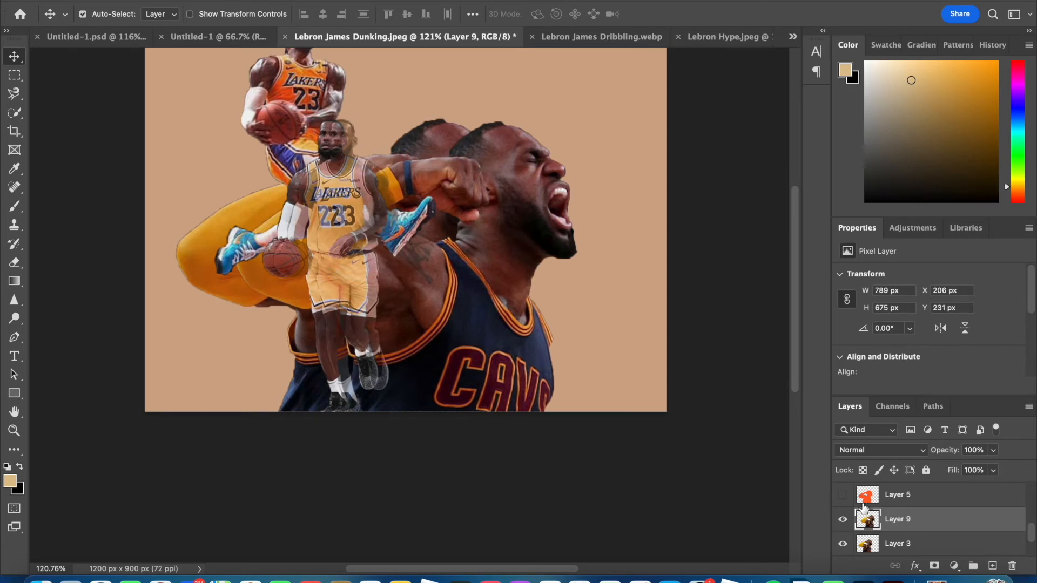
click(842, 496)
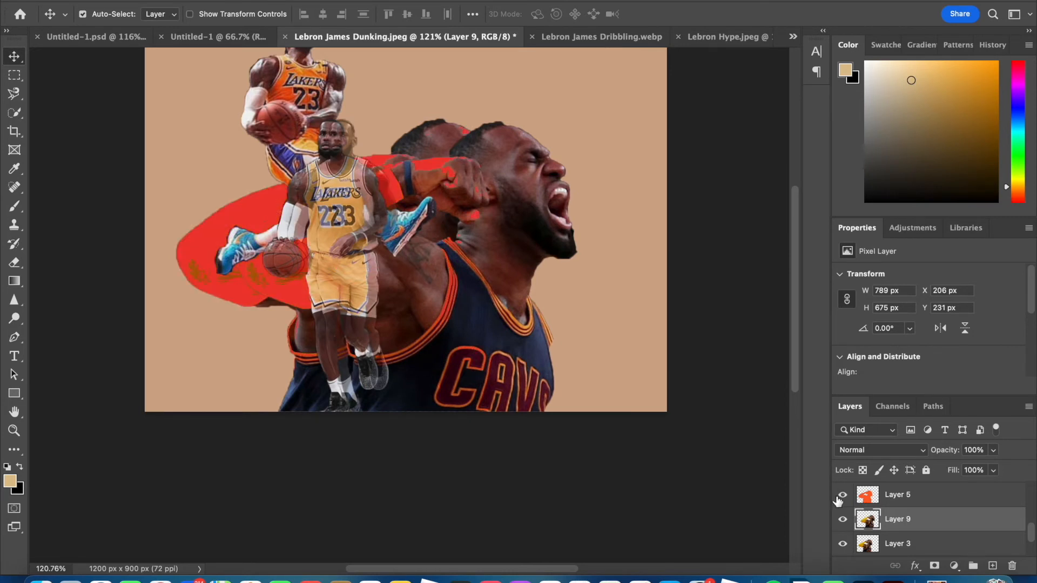
click(839, 497)
drag(522, 304, 485, 302)
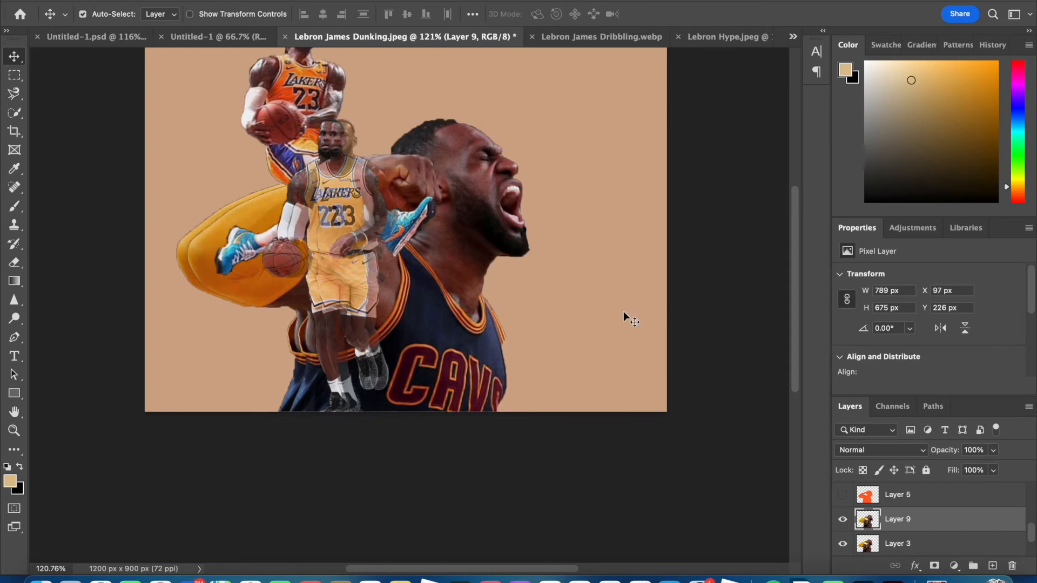
Set the large player's copy to 80% opacity with the Divide blend mode and nudge it to X 94 px
text(80)
click(880, 450)
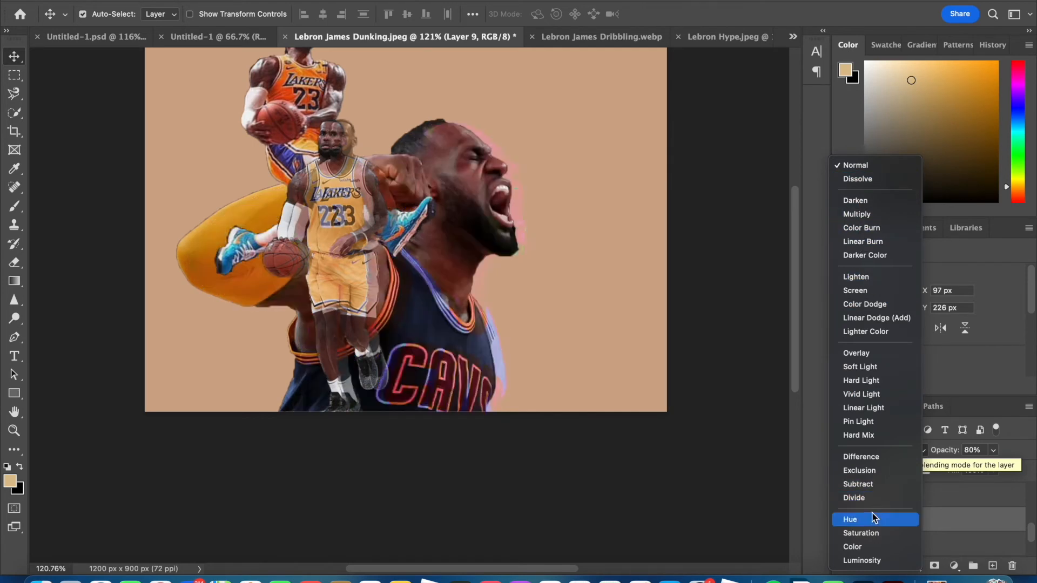
click(871, 495)
mouse_move(466, 367)
mouse_down()
mouse_move(483, 369)
mouse_move(468, 371)
mouse_up()
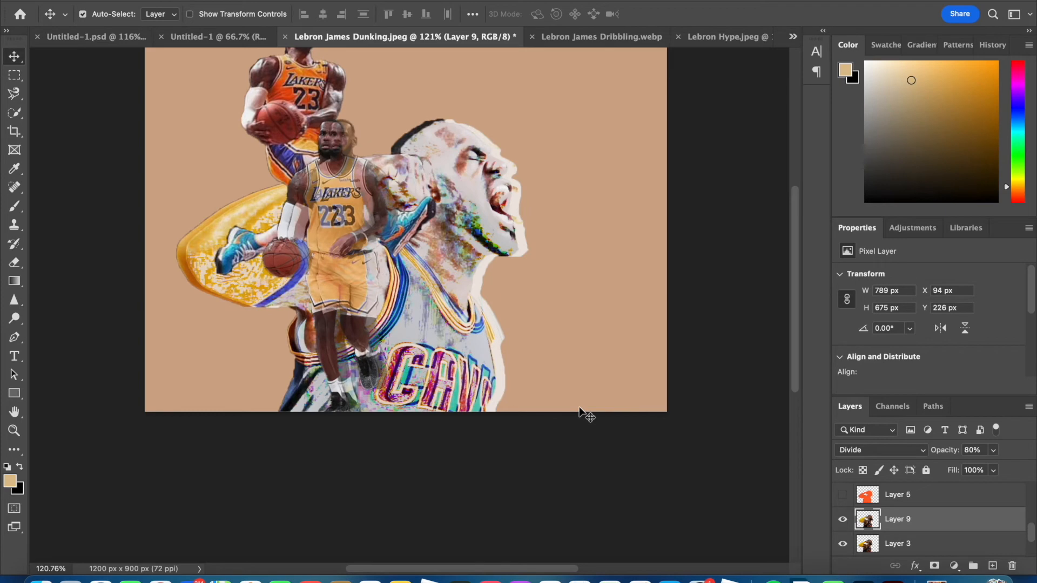
Show the red silhouette, Layer 5, again and shift the Divide copy right to X 159 px, Y 226 px
click(844, 496)
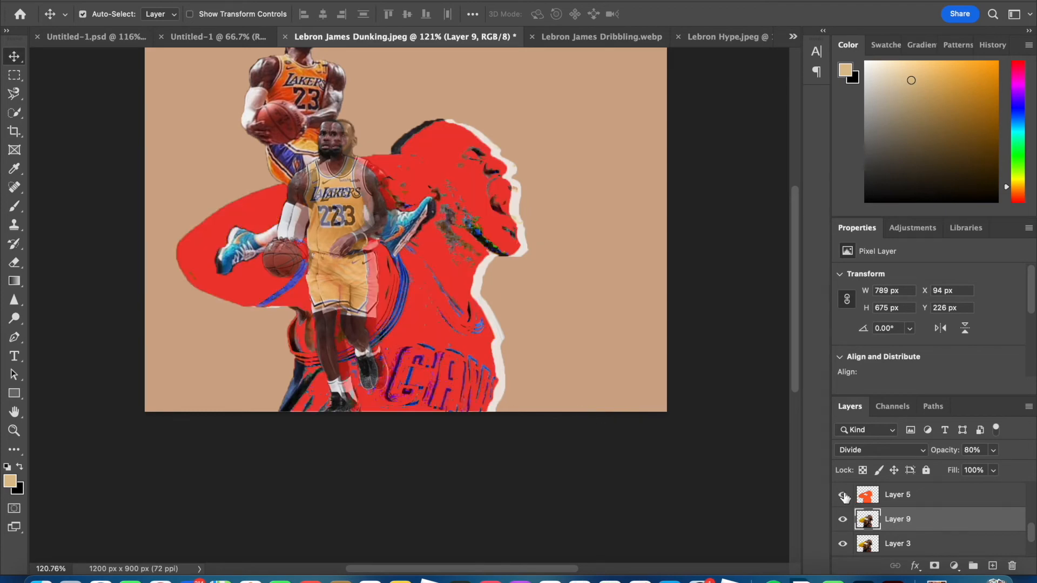
click(844, 496)
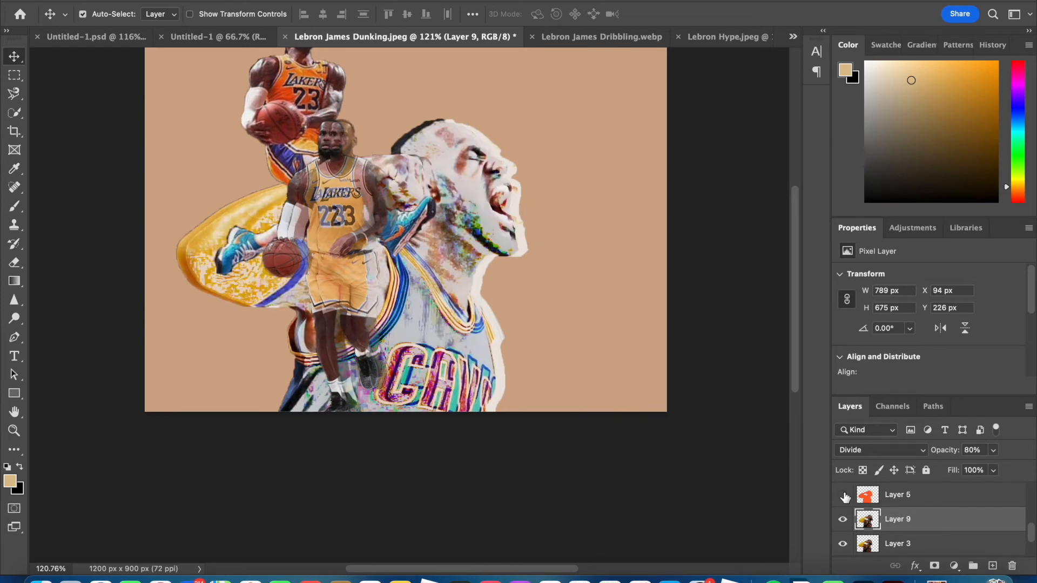
click(843, 495)
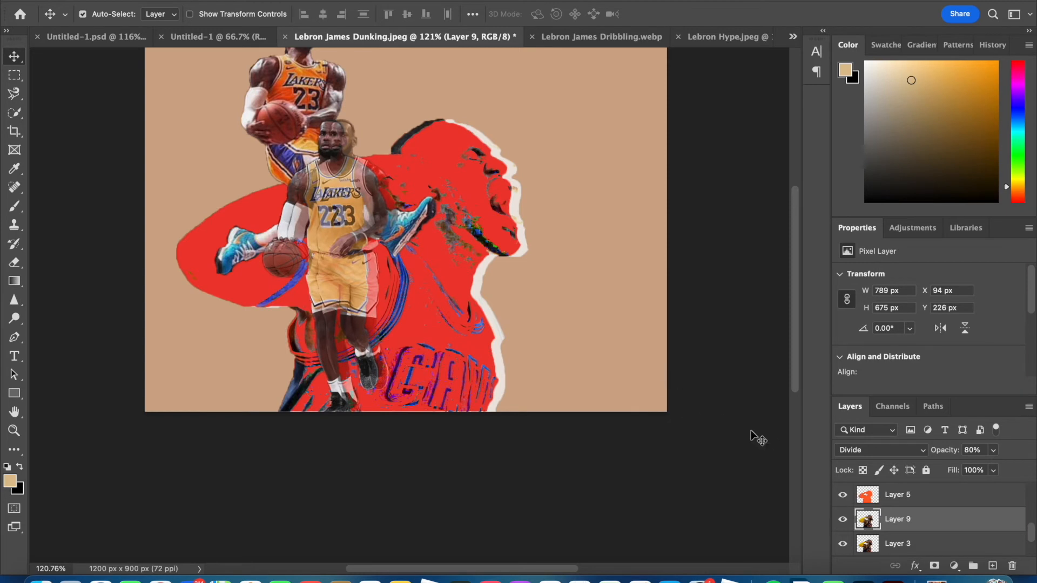
click(842, 495)
drag(442, 338, 485, 338)
click(843, 494)
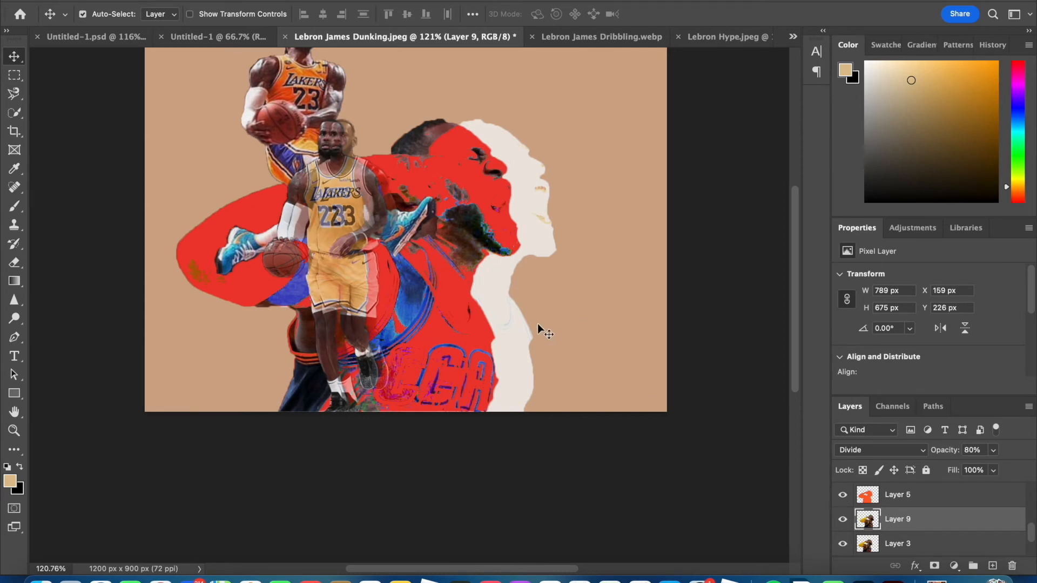
Move the Divide copy back left until it forms a thin white edge along the silhouette, and select Layer 5
drag(510, 325, 483, 330)
click(559, 478)
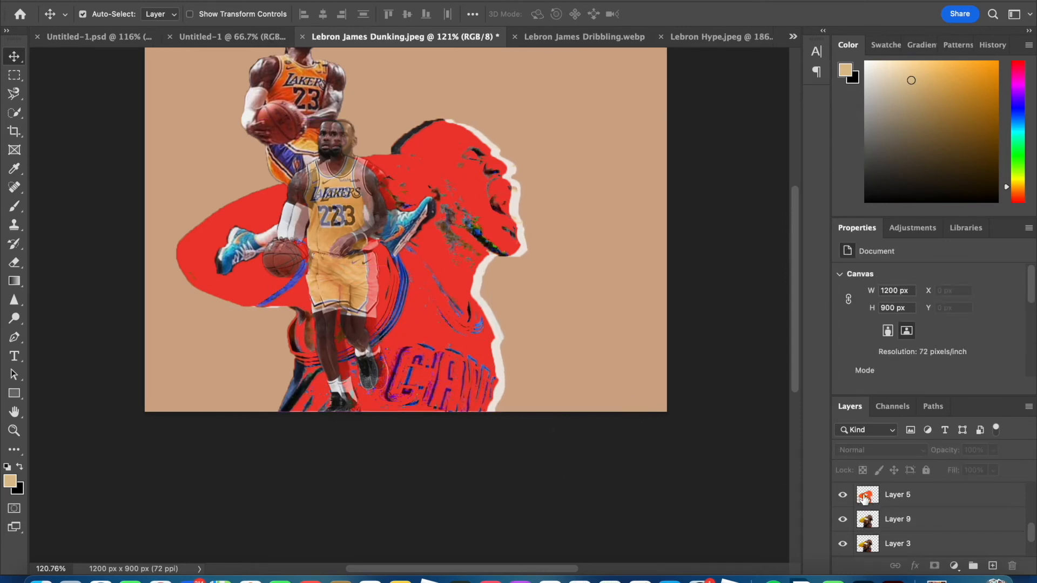
click(868, 498)
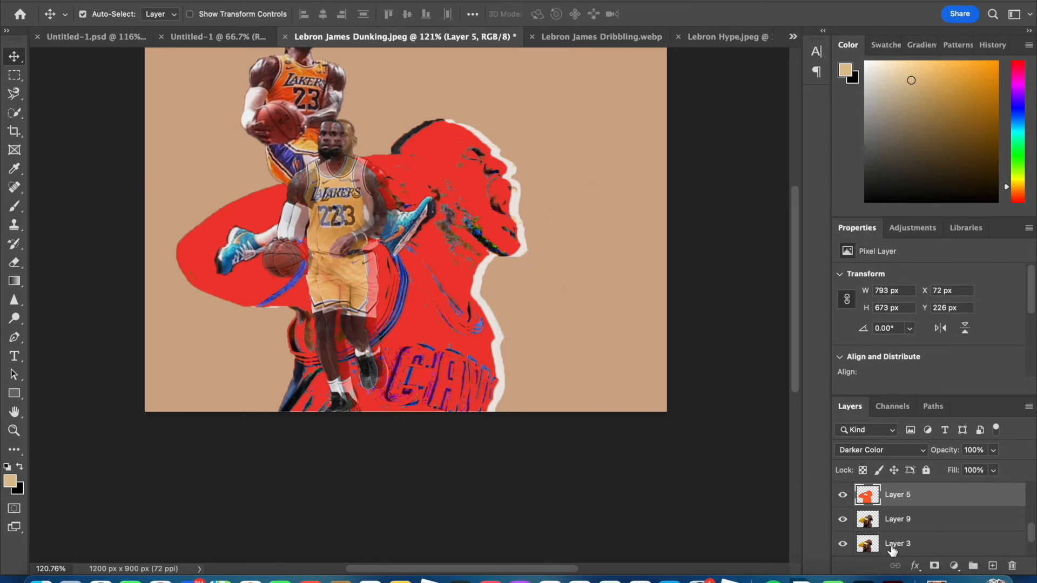
Duplicate the dunking player from Layer 1 beside the original at X 370 px, Y 0 px, and delete the copy
scroll(375, 220, up, 3)
scroll(376, 222, up, 1)
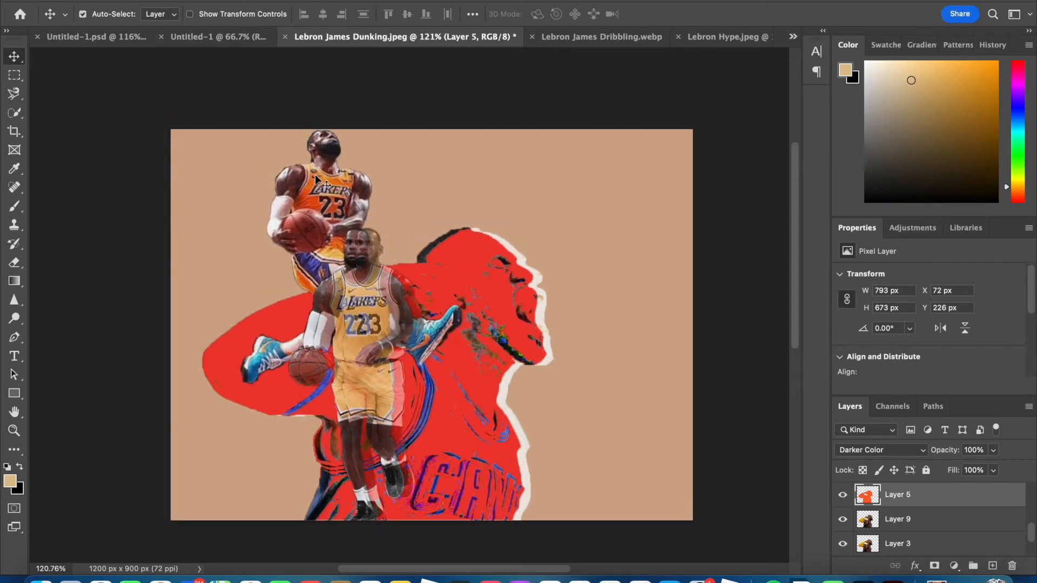
click(317, 177)
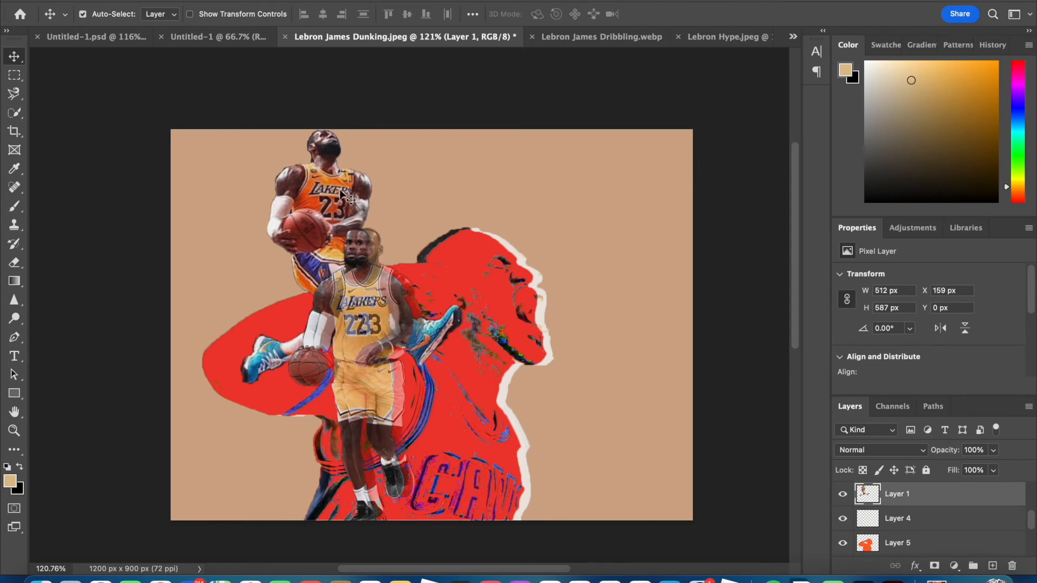
drag(339, 190, 438, 188)
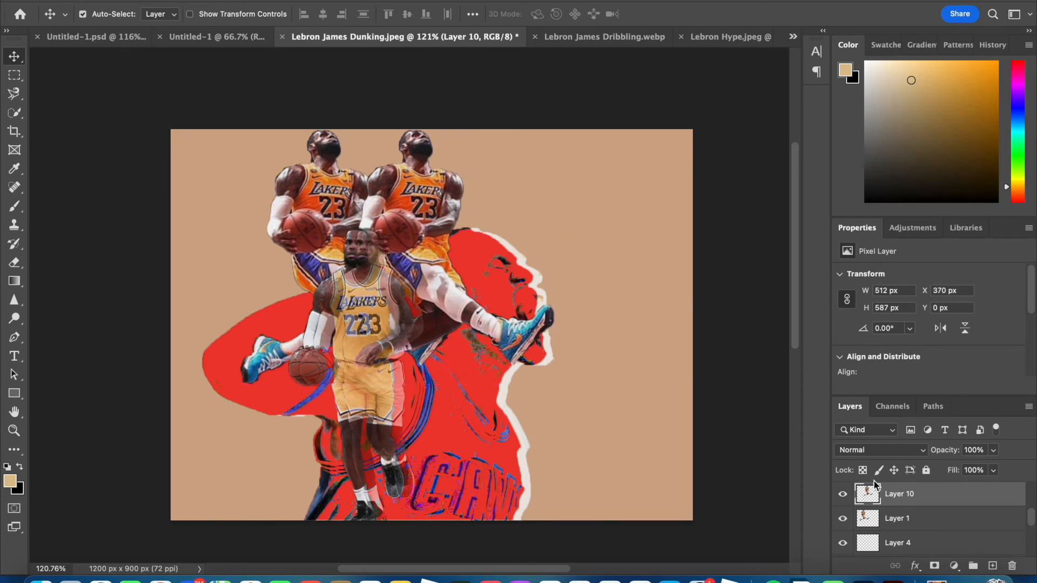
drag(903, 505, 863, 537)
drag(416, 208, 532, 230)
key(BackSpace)
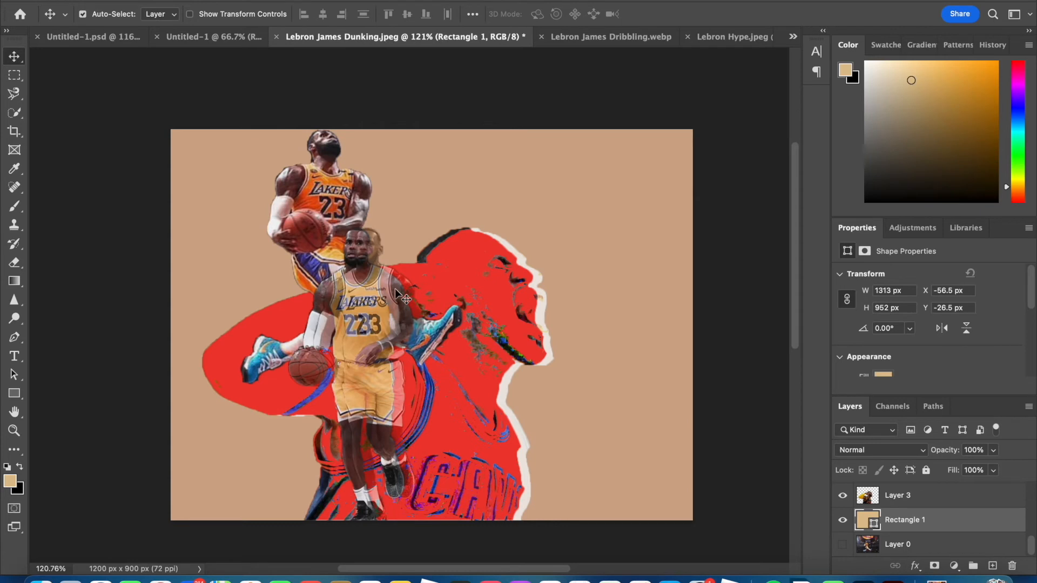
Try the dunking player on Layer 1 at X 270 px, Y 15 px, and undo the move
click(350, 195)
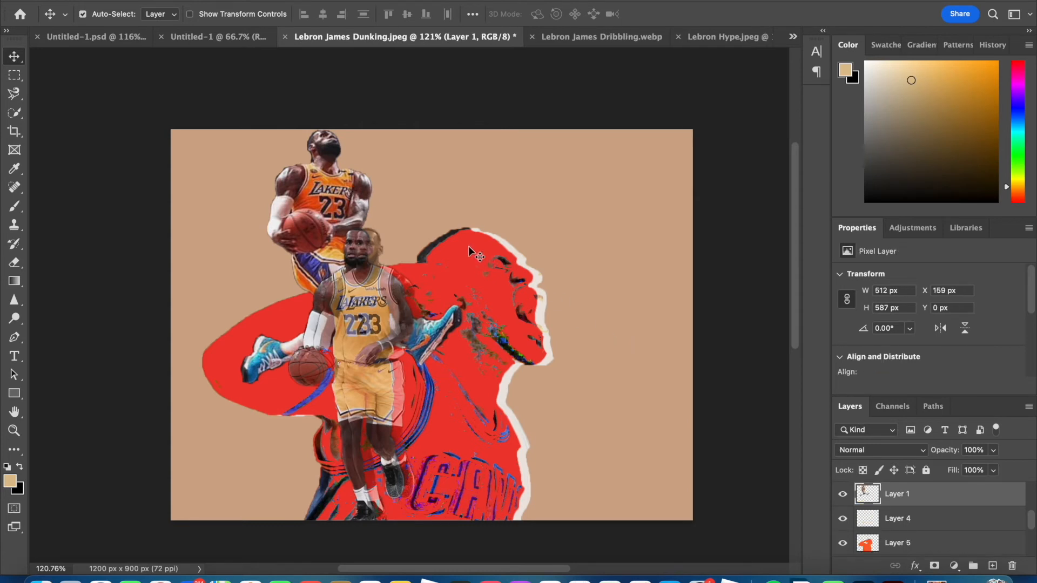
drag(325, 205, 376, 210)
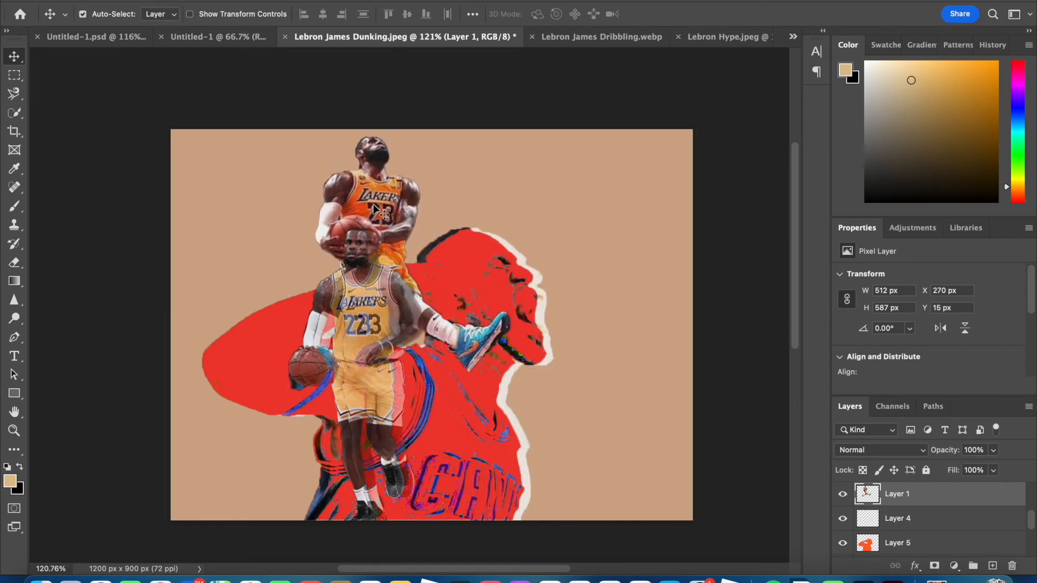
key(super+z)
drag(343, 179, 339, 198)
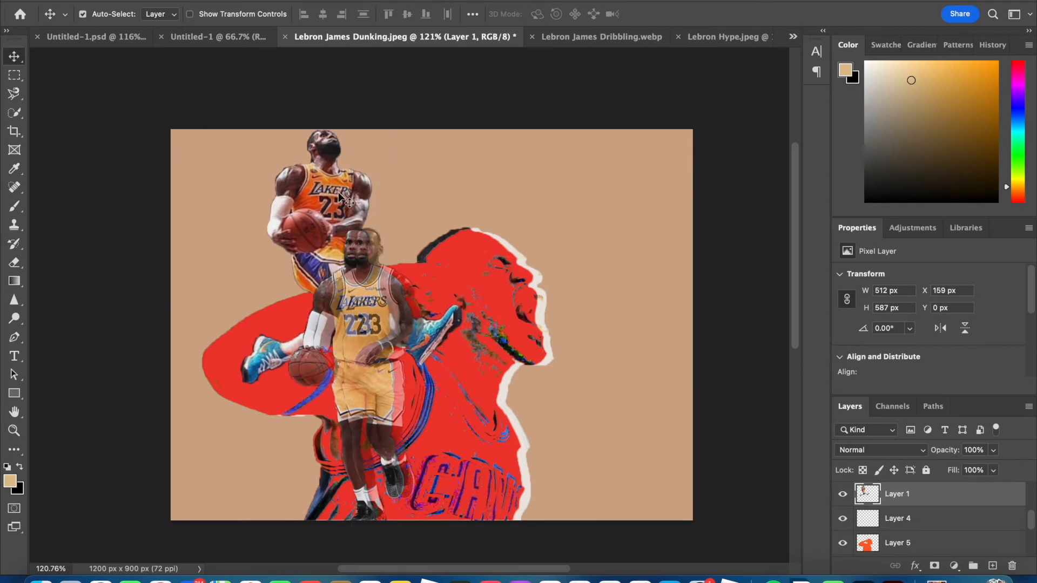
Select the dunking player, Layer 1, and preview blend modes such as Hard Light on it
click(586, 91)
scroll(438, 299, left, 3)
scroll(453, 319, down, 3)
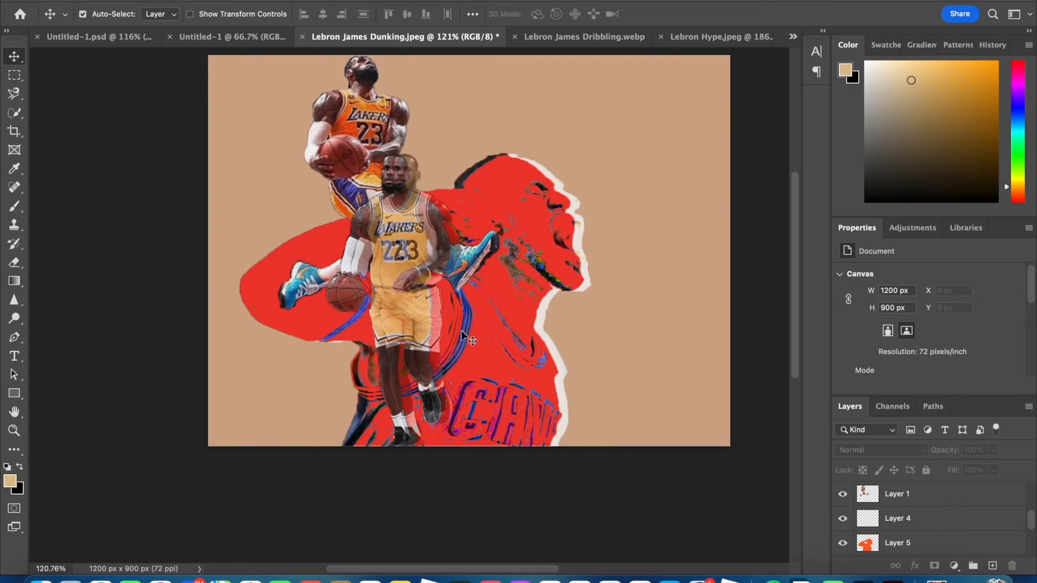
click(411, 317)
click(383, 133)
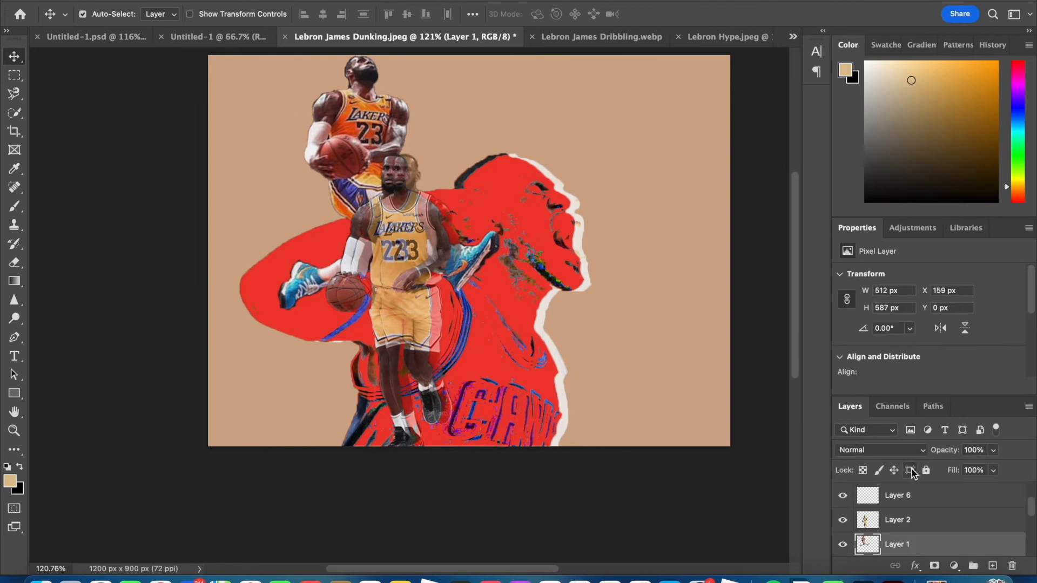
click(921, 451)
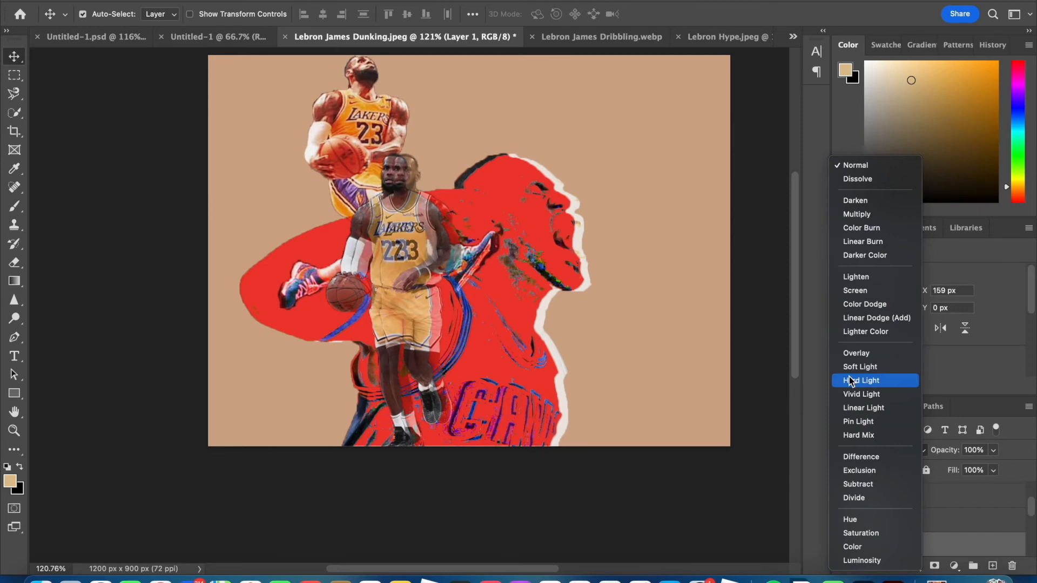
Switch to Chrome, search Google Images for "Nba in 80s" and examine the Bulls 23 player photo as a reference
key(ctrl+Right)
drag(249, 65, 100, 27)
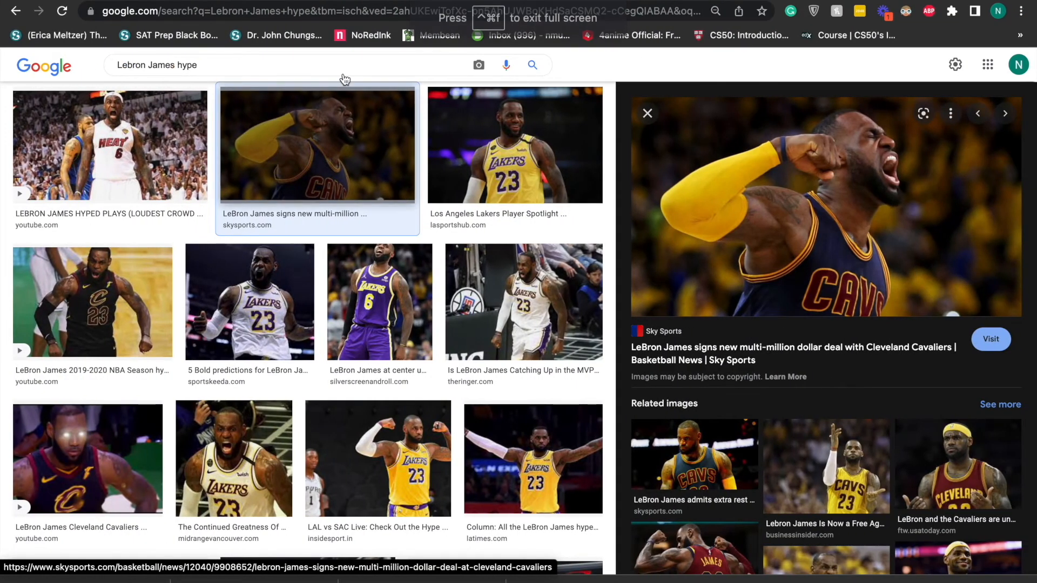
text(Nba)
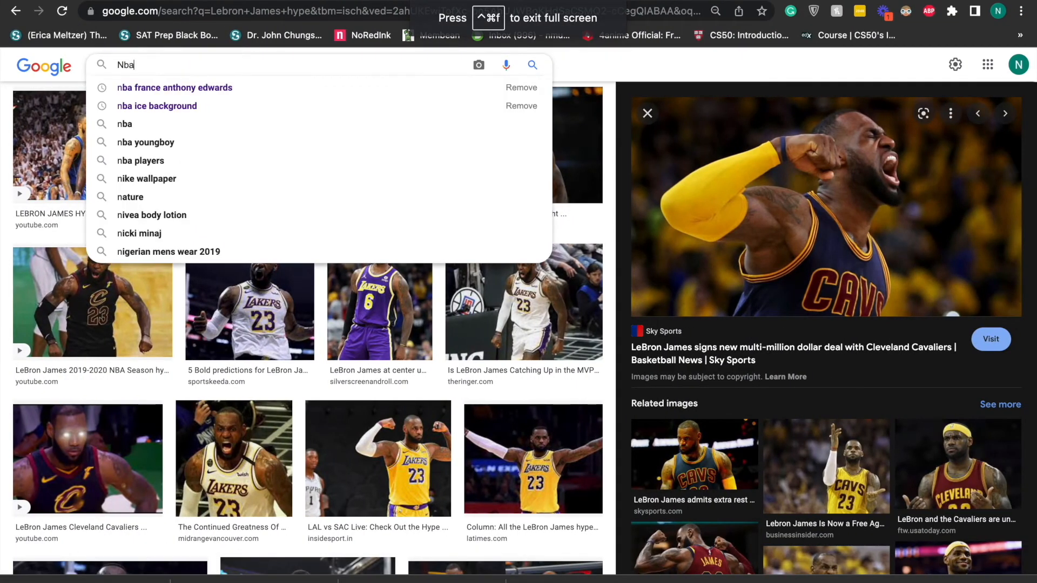
text( in 80)
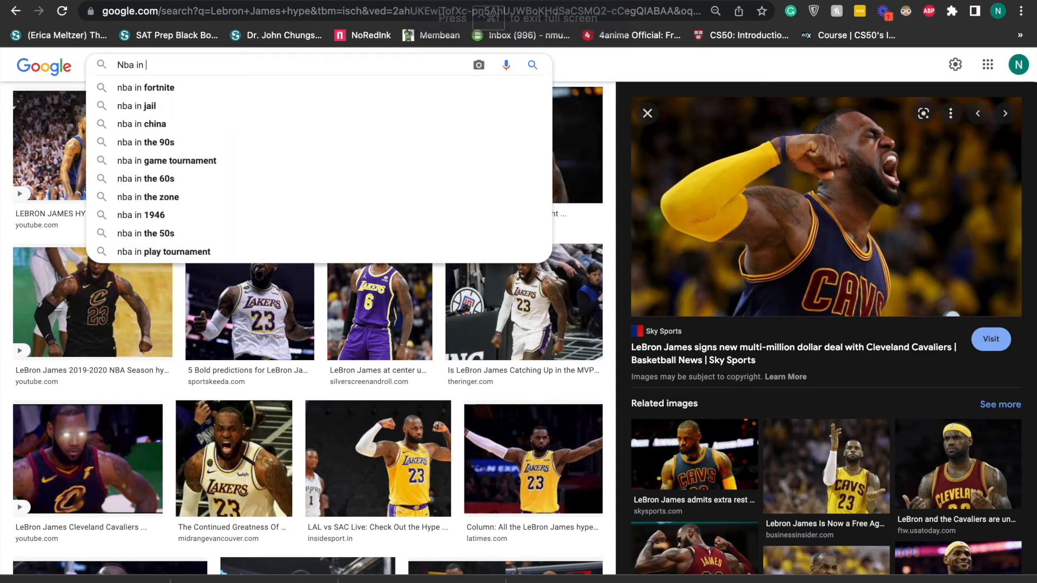
key(Return)
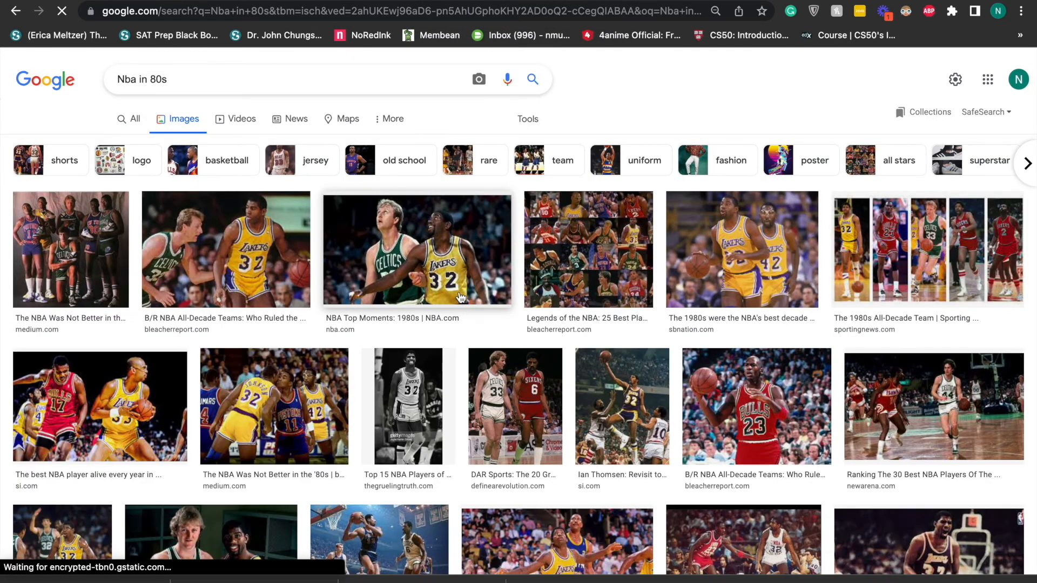
click(762, 401)
scroll(891, 204, up, 5)
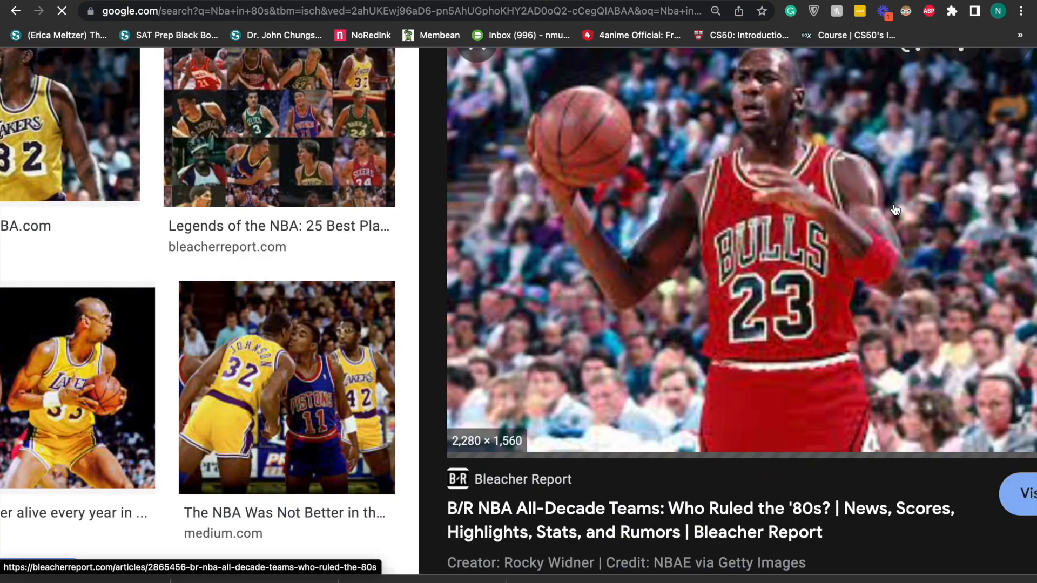
scroll(866, 256, down, 5)
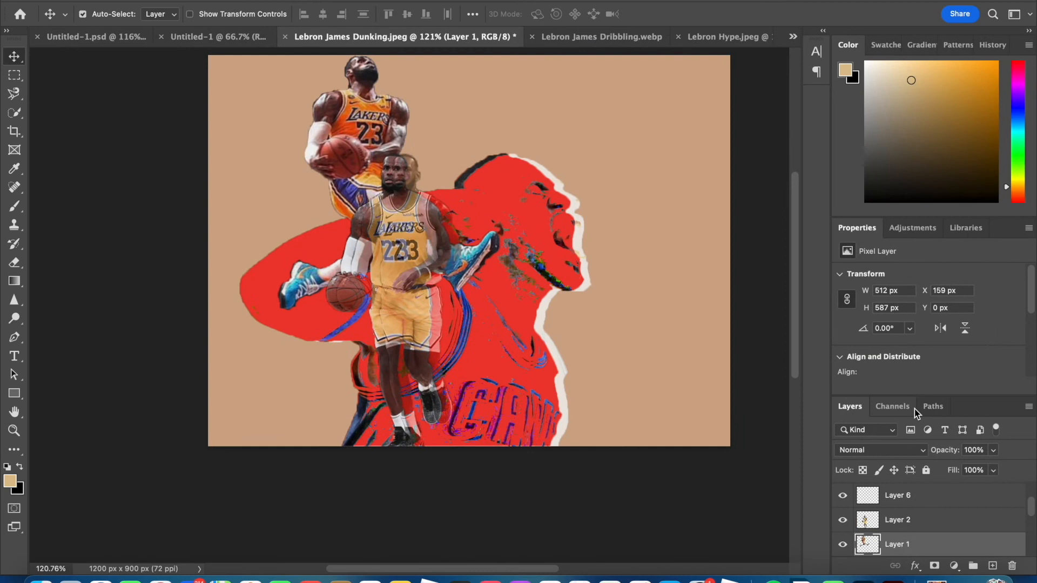
In Photoshop, set the dunking player's blend mode to Lighter Color, move it over the silhouette's face and select Layer 8
click(890, 449)
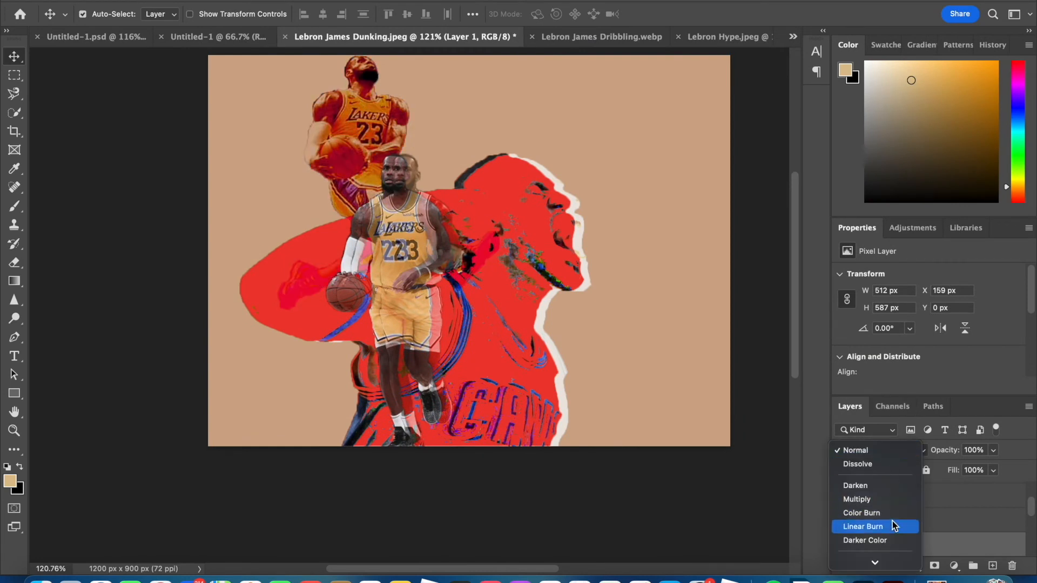
mouse_move(889, 567)
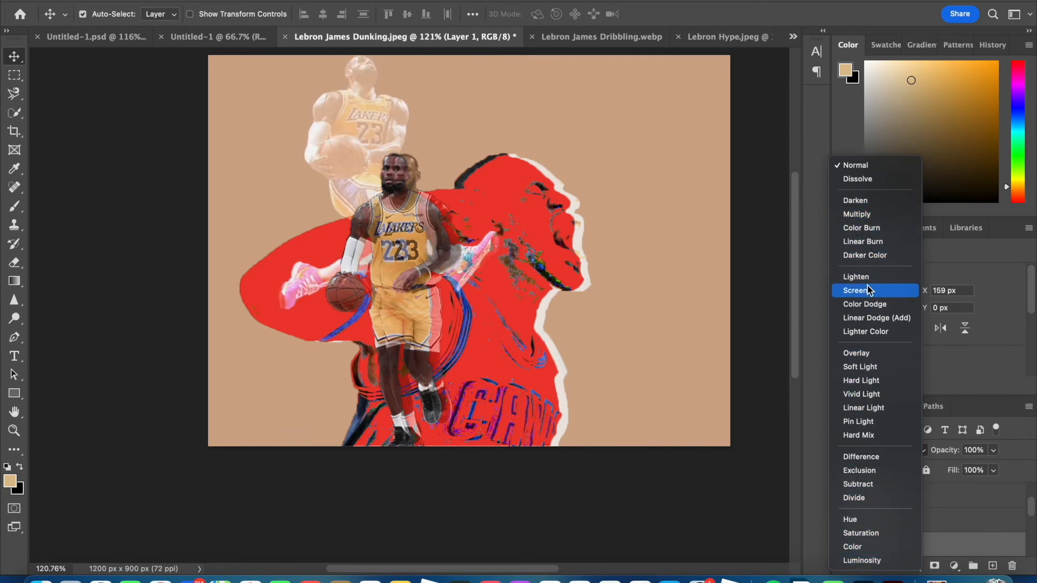
click(869, 331)
drag(375, 127, 552, 186)
mouse_move(400, 268)
mouse_down()
mouse_move(532, 201)
mouse_move(462, 217)
mouse_move(459, 266)
mouse_move(443, 298)
mouse_move(393, 265)
mouse_up()
scroll(581, 276, up, 3)
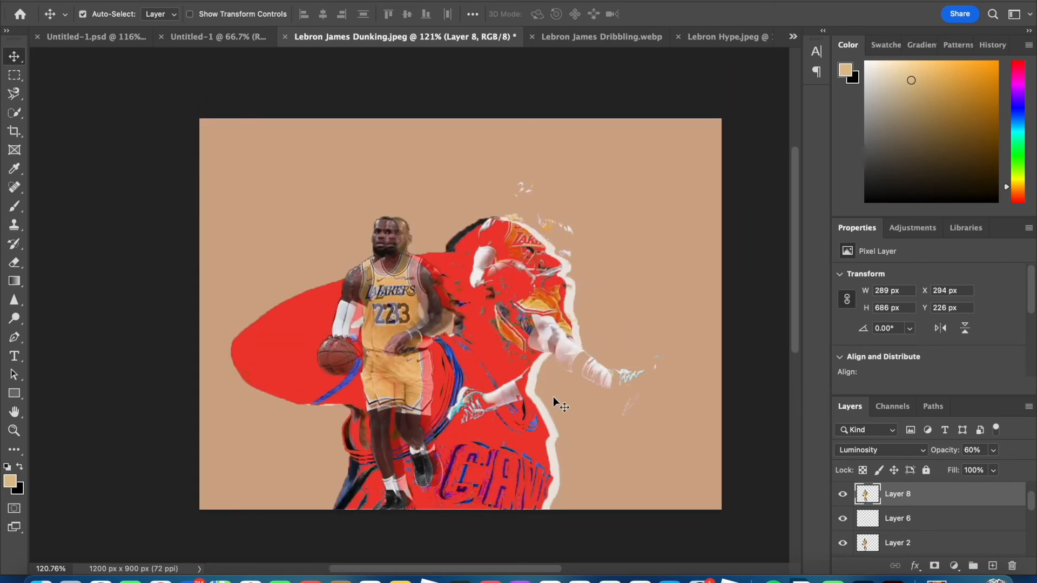
Start a text layer near the canvas's upper-left corner, clear its placeholder text and set the text colour to black, 000000
click(15, 358)
click(255, 150)
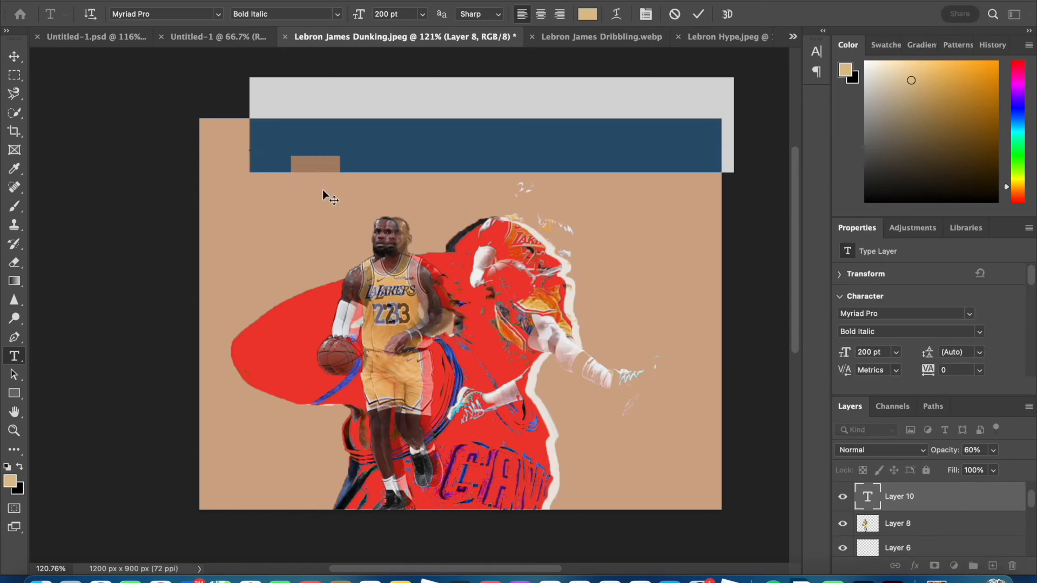
key(super)
key(BackSpace)
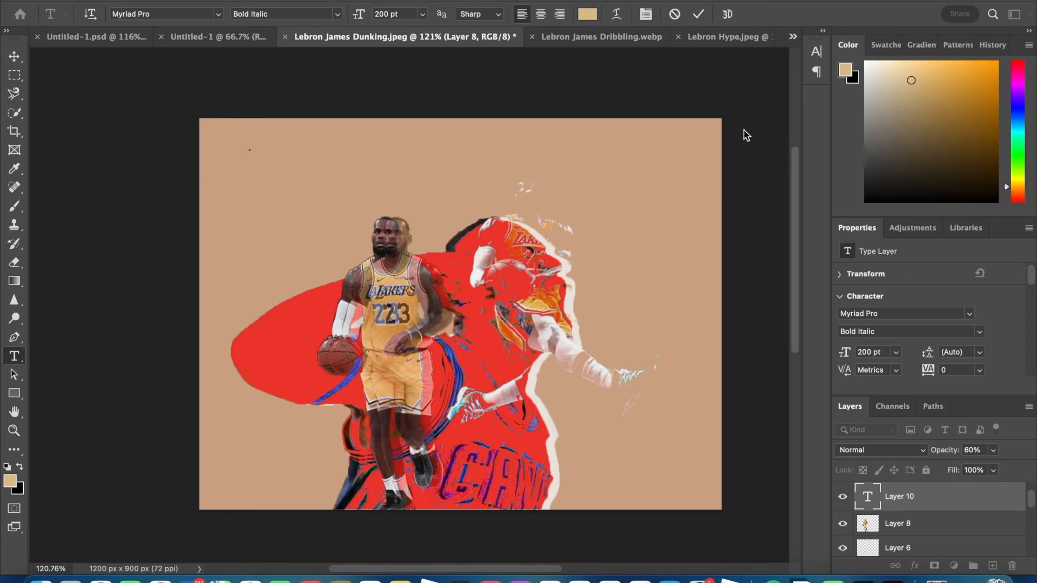
key(BackSpace)
key(BackSpace)
key(BackSpace)
click(10, 481)
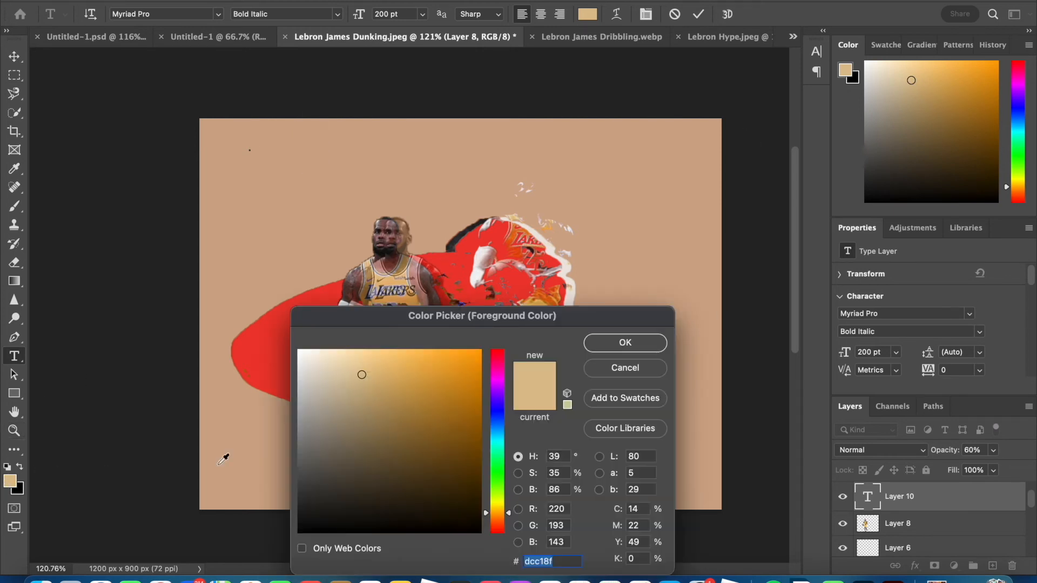
text(000000)
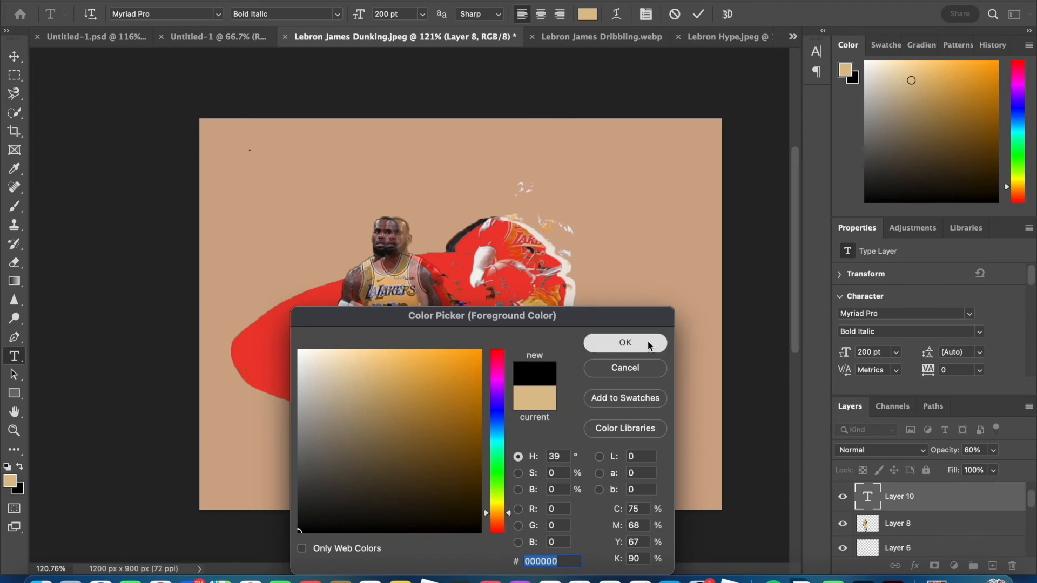
click(649, 343)
Enter the title KING JAMES in capitals in the new text layer
text(A)
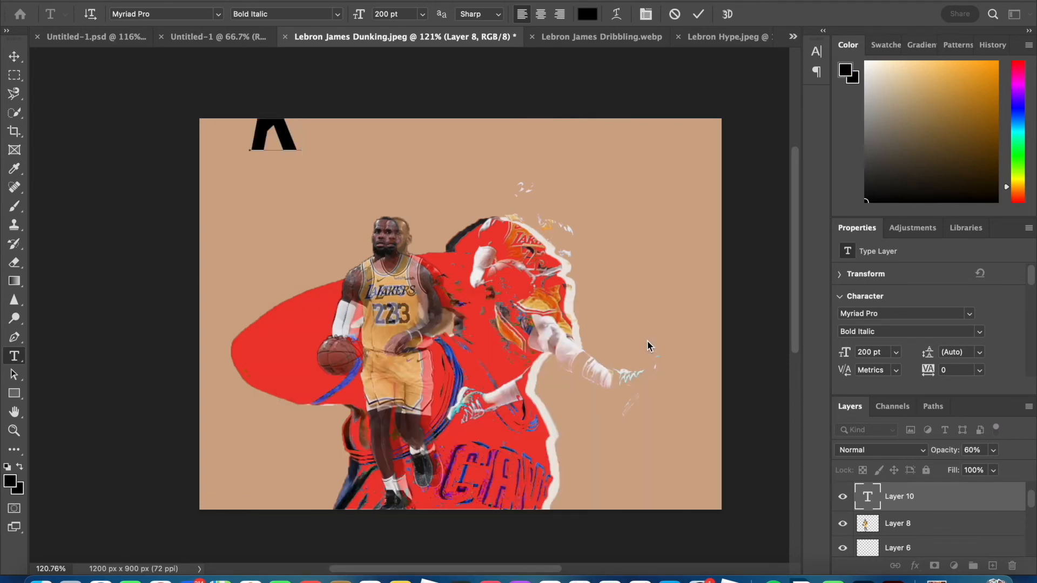
text(ing)
key(BackSpace)
key(BackSpace)
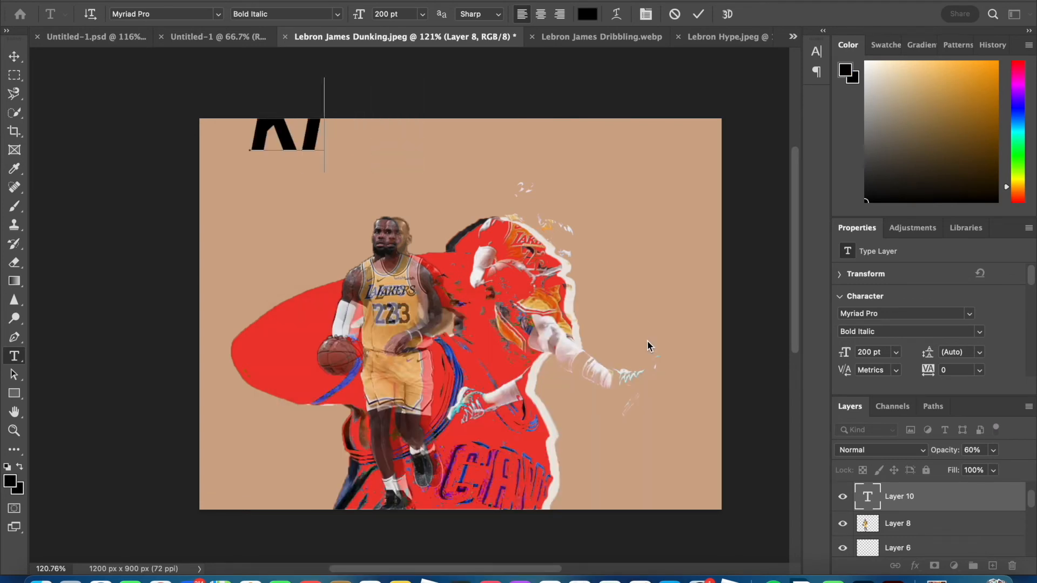
key(BackSpace)
text(ING)
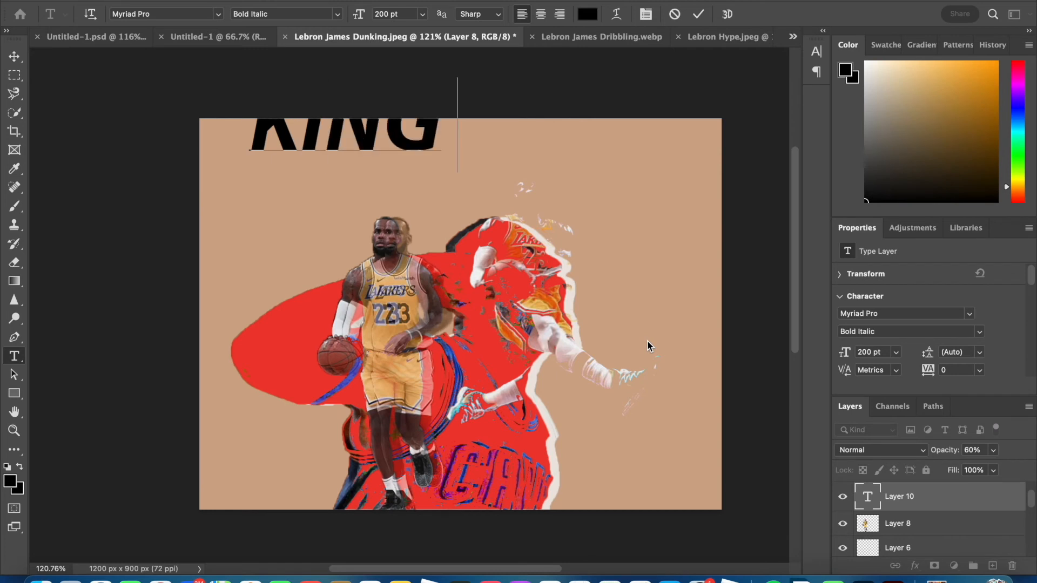
text( JAMES)
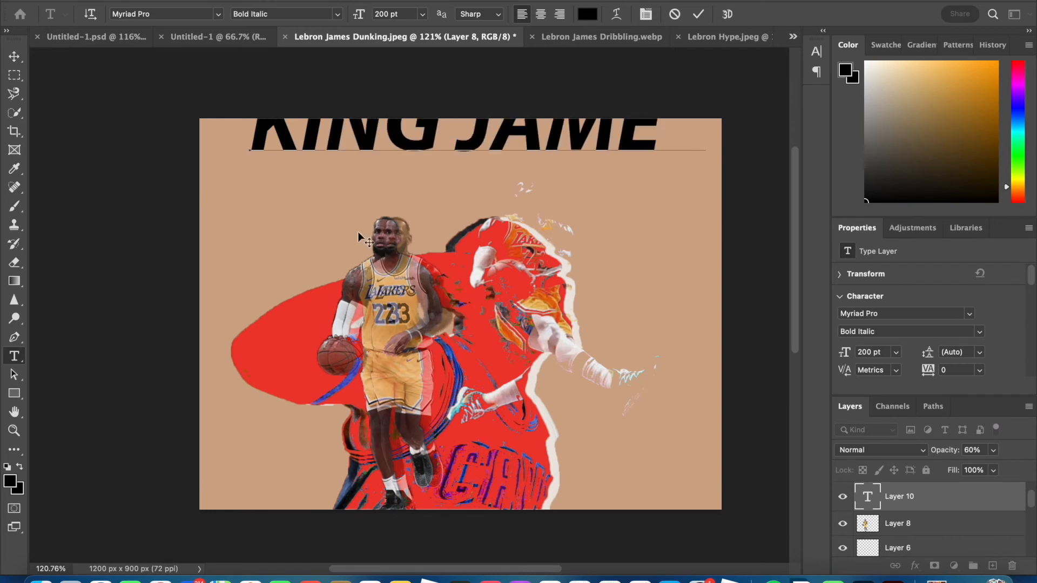
Move the KING JAMES title down and slightly left so it sits fully on the canvas above the players
click(23, 54)
drag(264, 130, 254, 168)
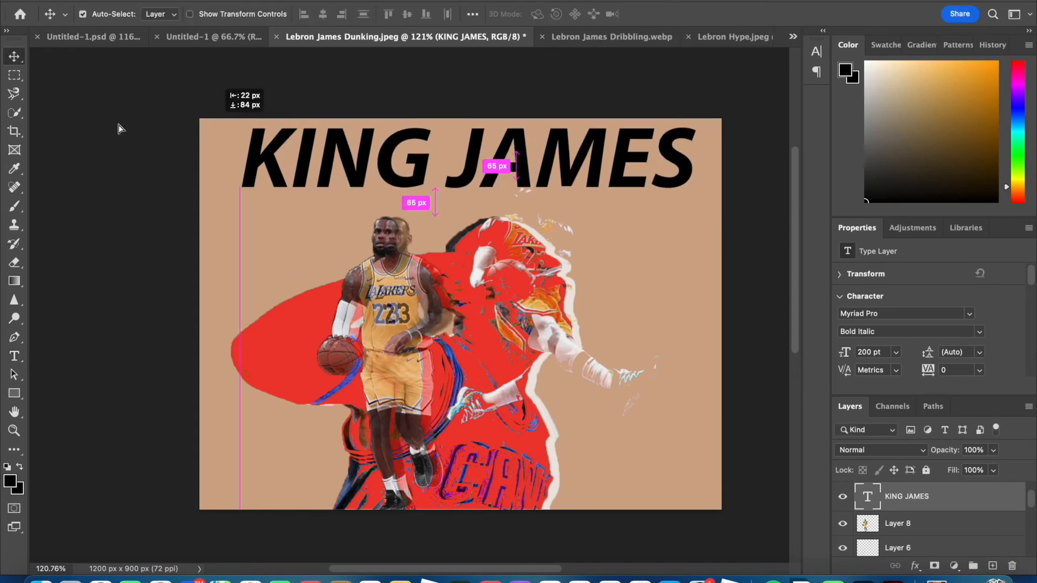
drag(372, 171, 347, 183)
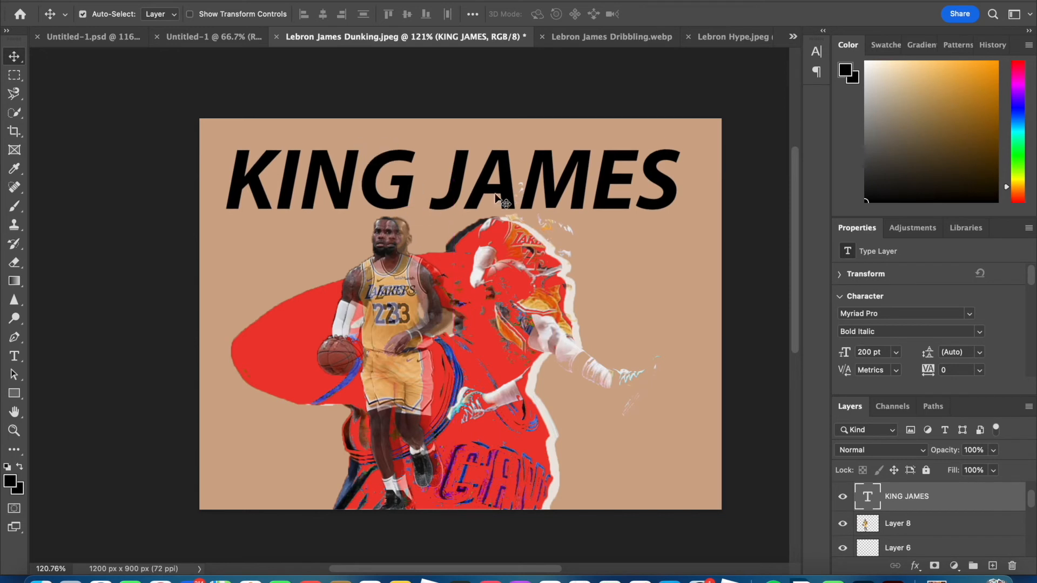
Change the KING JAMES title's font to Bodoni 72 Oldstyle in the Book style
double_click(418, 182)
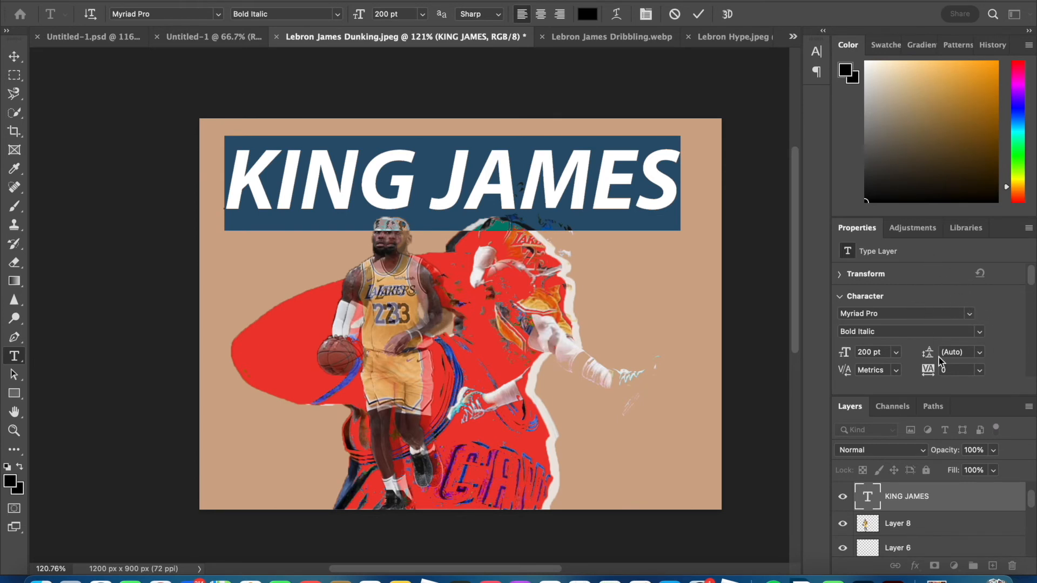
click(478, 1)
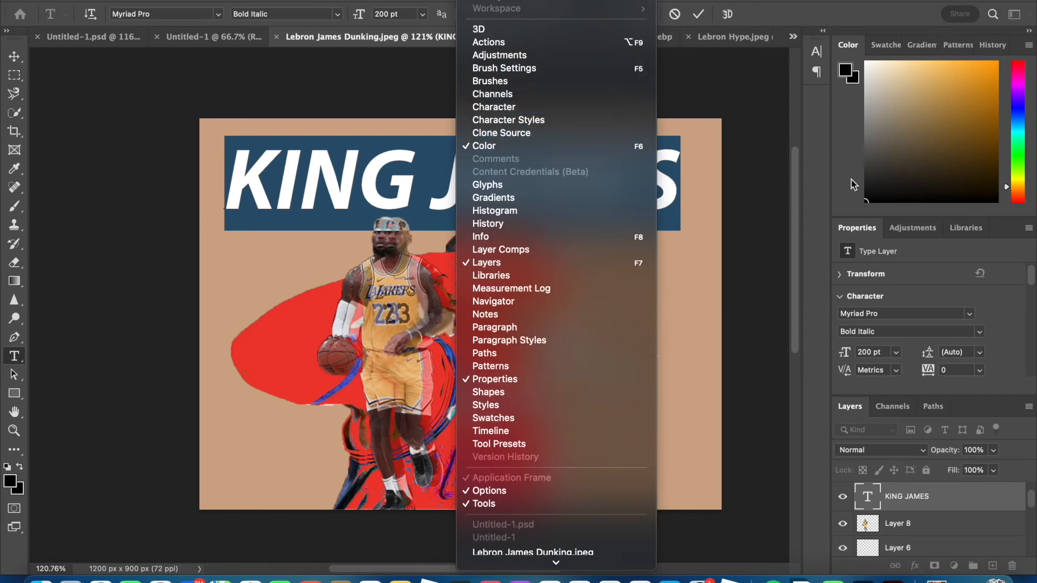
click(832, 180)
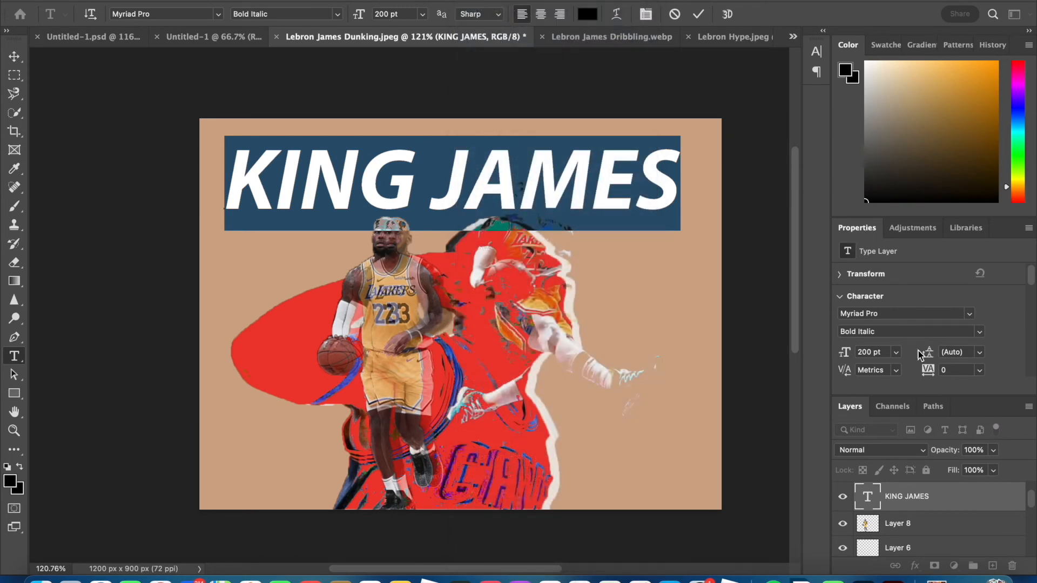
click(969, 314)
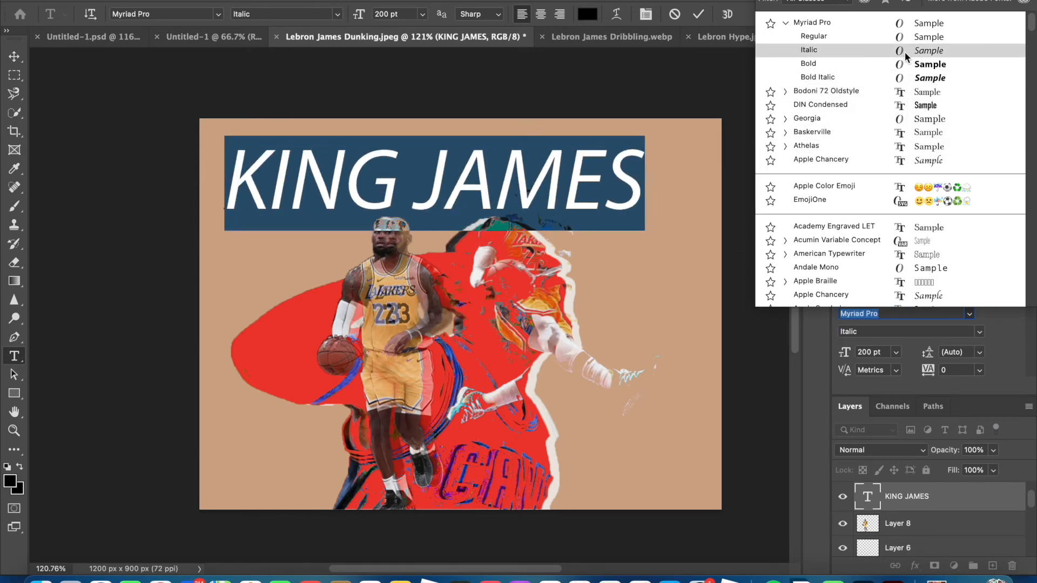
click(909, 89)
click(15, 57)
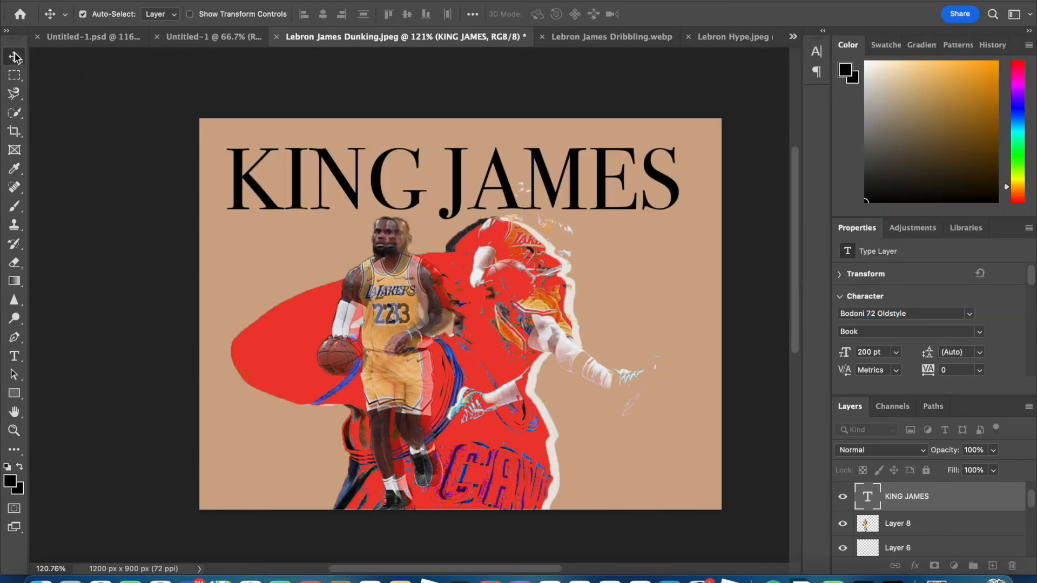
Delete the word JAMES from the title and move the remaining KING text slightly right
double_click(432, 181)
click(441, 182)
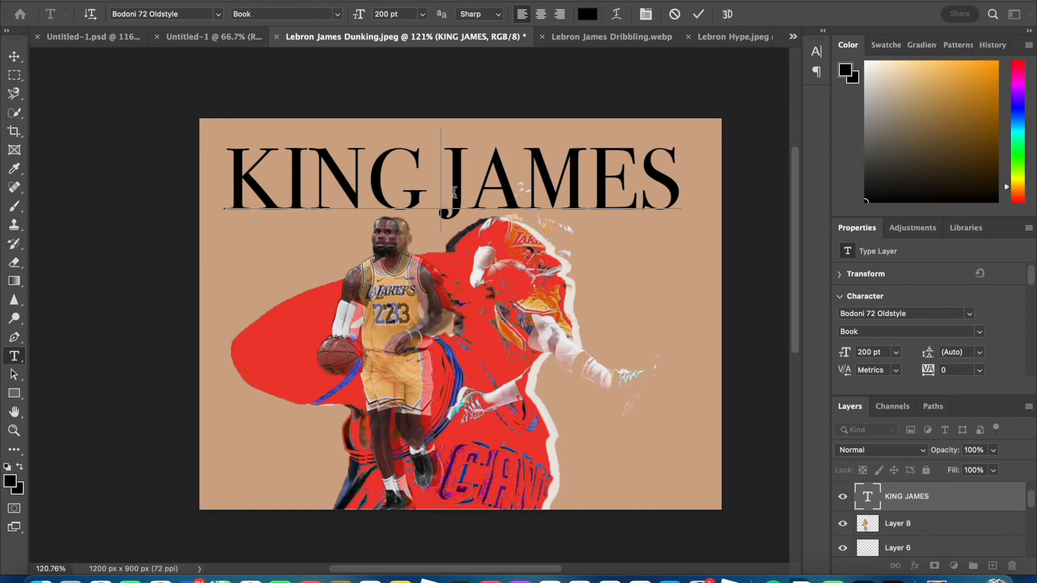
drag(444, 173, 714, 168)
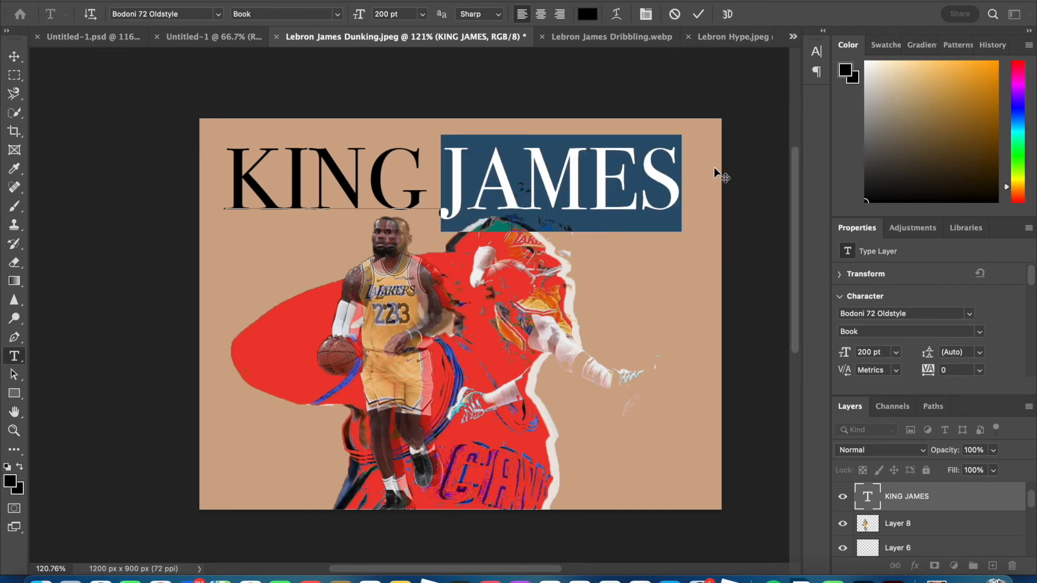
key(BackSpace)
click(14, 56)
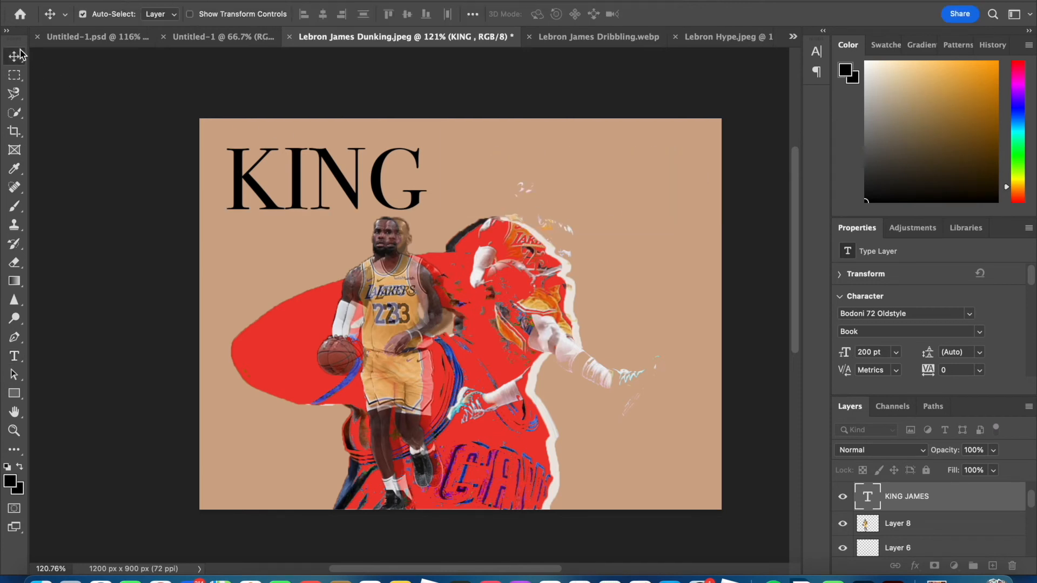
mouse_move(294, 183)
mouse_down()
mouse_move(321, 182)
mouse_move(312, 182)
mouse_up()
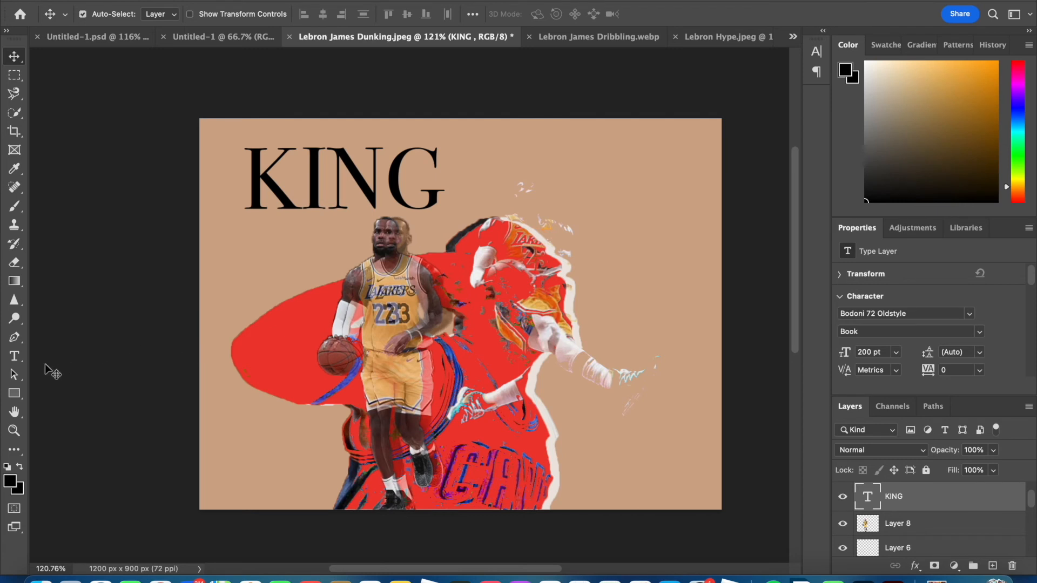
Add JAMES as a separate text layer and move it to the canvas's lower-right corner
click(14, 356)
click(419, 340)
text(JAMES)
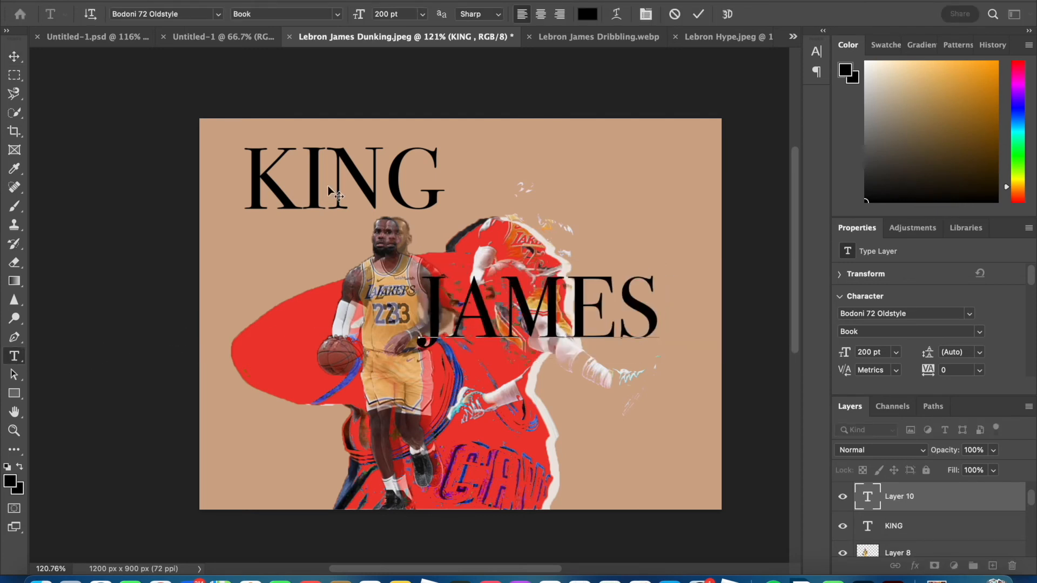
click(14, 56)
drag(435, 300, 481, 459)
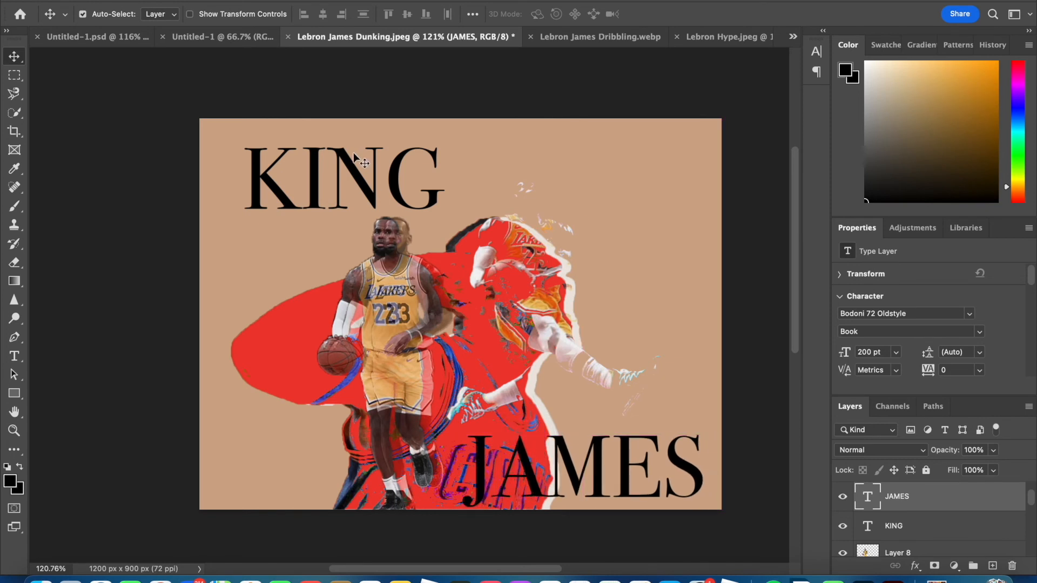
Move the KING text slightly up toward the canvas's upper edge
mouse_move(351, 165)
mouse_down()
mouse_move(363, 194)
mouse_move(349, 156)
mouse_up()
double_click(349, 157)
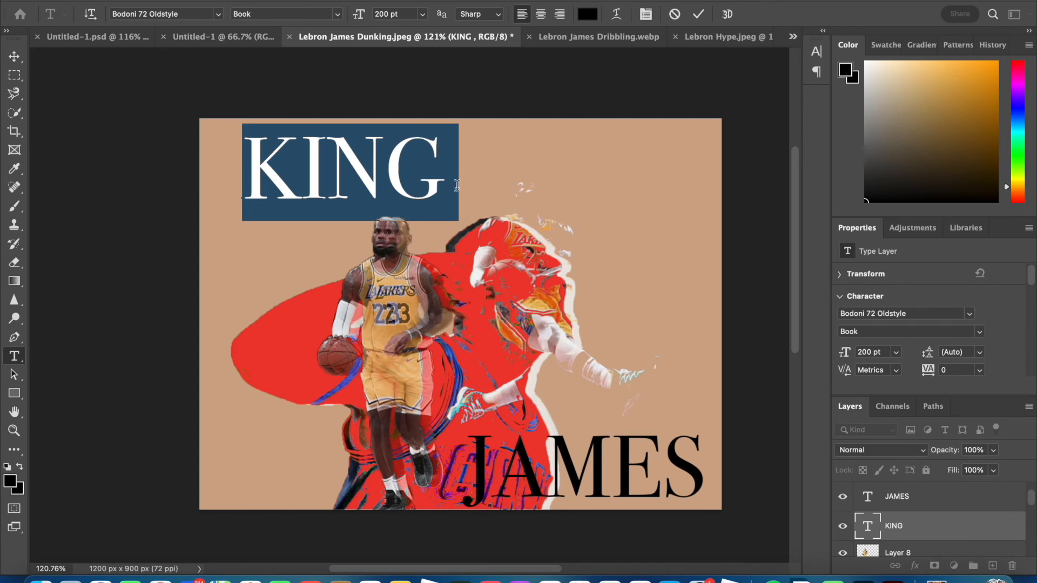
click(14, 56)
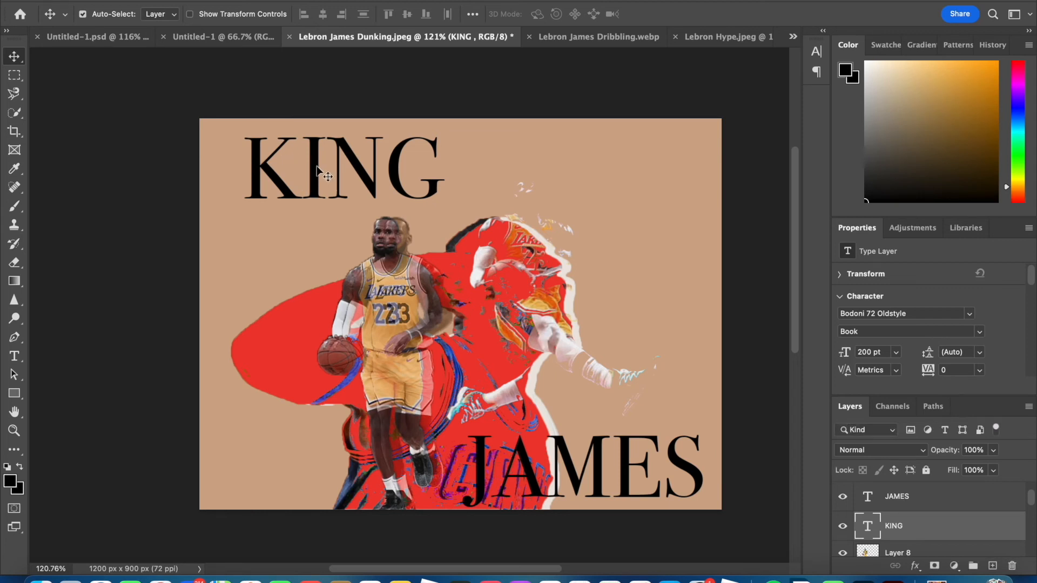
double_click(317, 163)
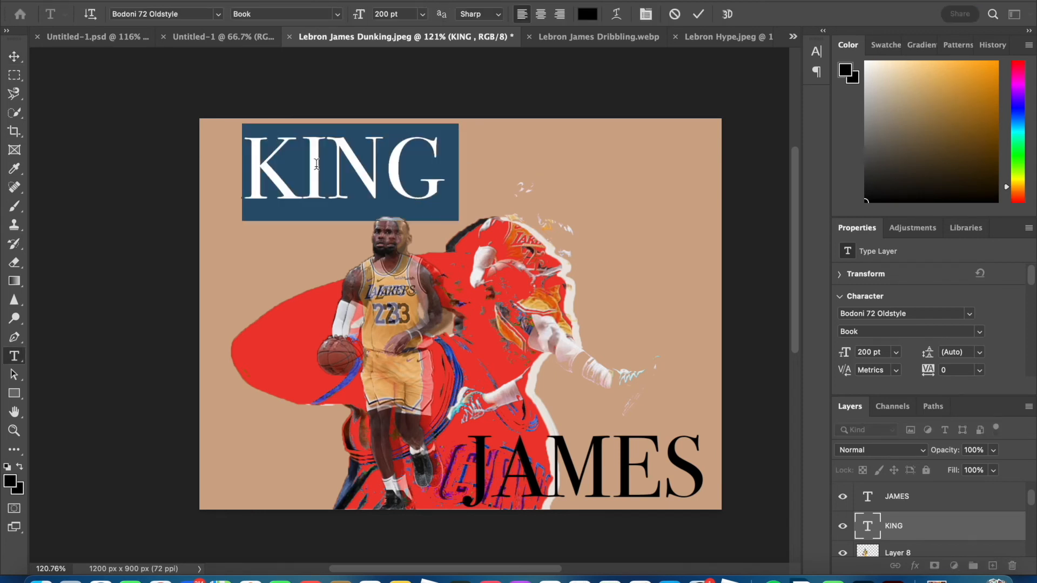
click(10, 482)
click(296, 354)
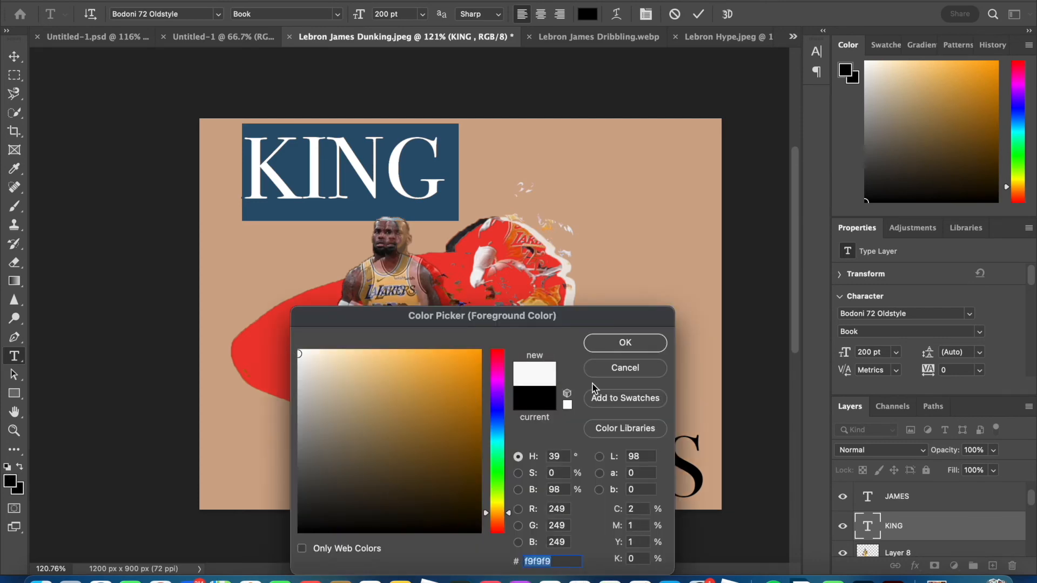
click(603, 370)
Examine the collage up close and compare it with the ANT lettering design in the Untitled-1.psd document
scroll(374, 325, up, 5)
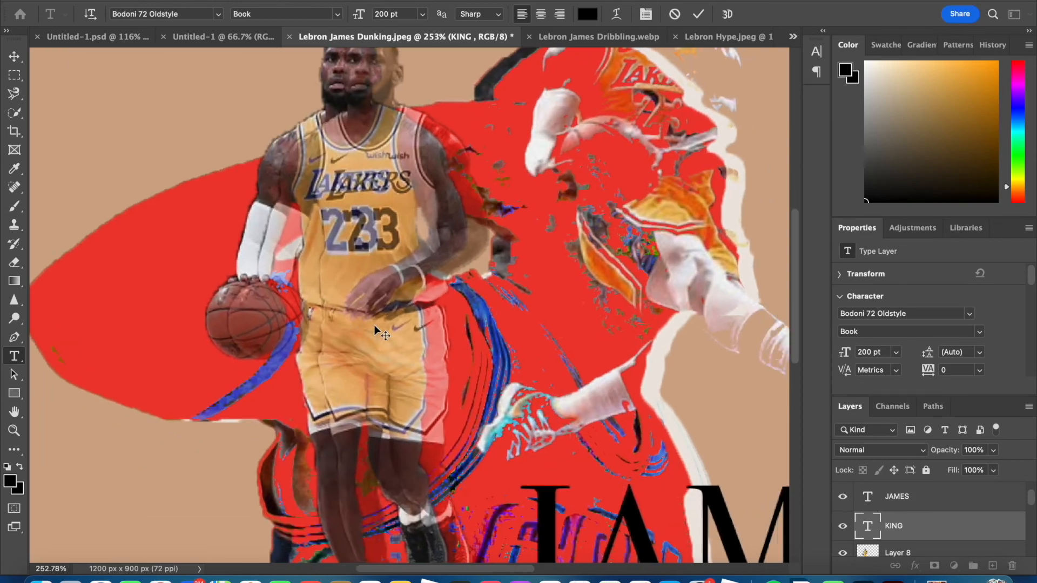
scroll(239, 292, up, 3)
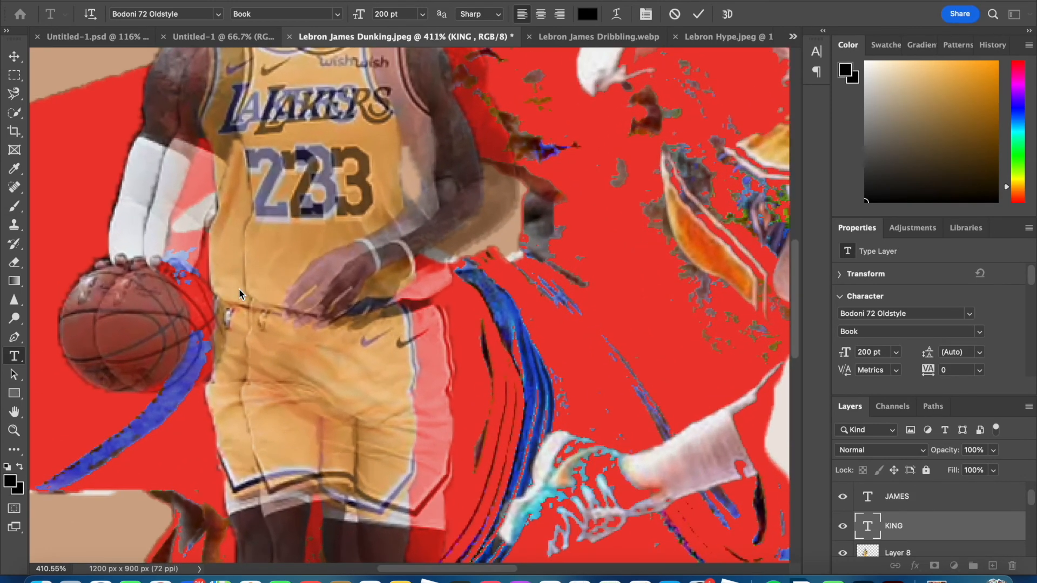
scroll(239, 292, down, 5)
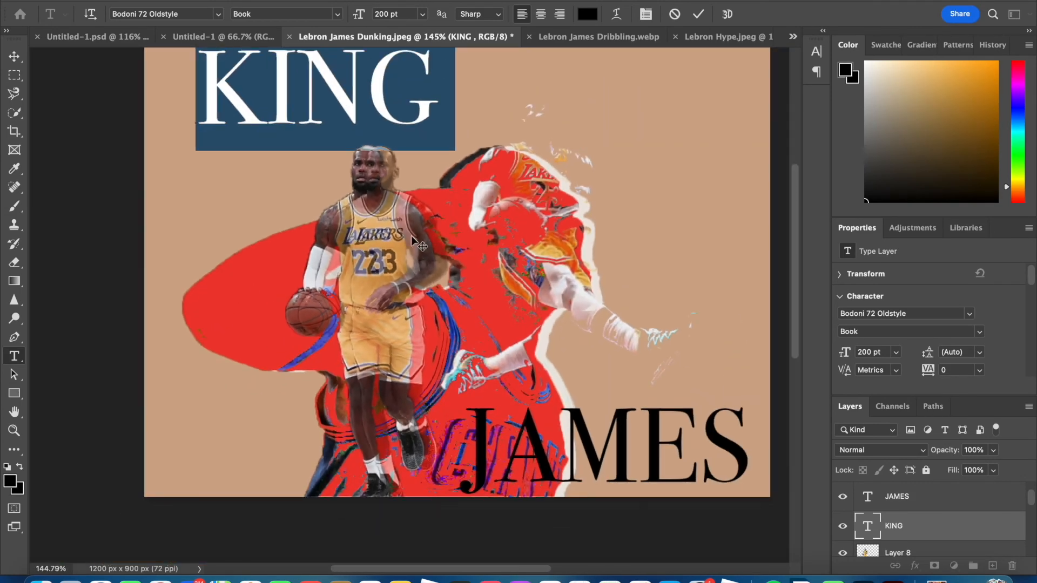
scroll(410, 236, up, 2)
scroll(410, 236, down, 4)
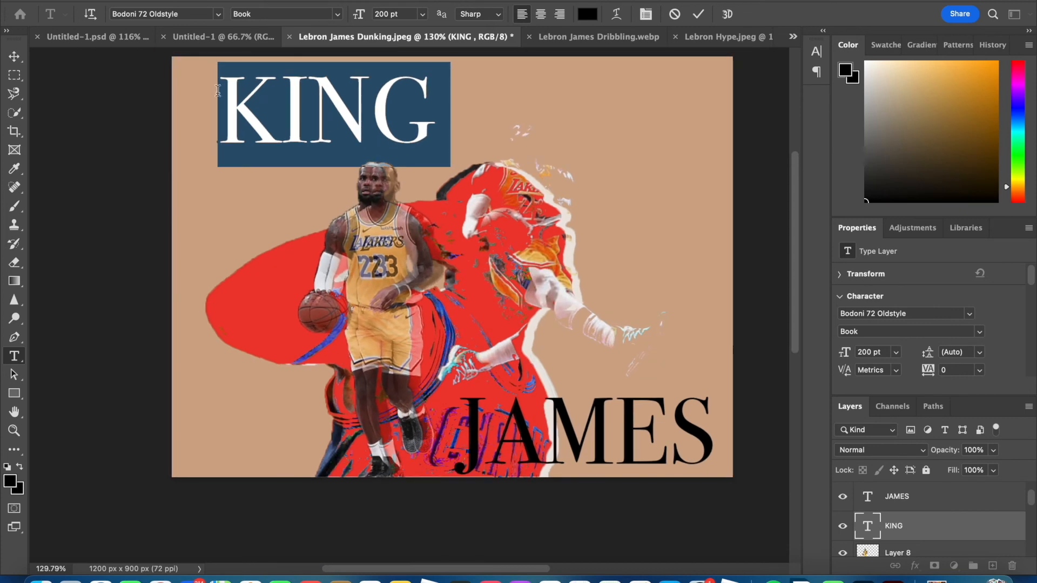
click(102, 39)
scroll(395, 130, up, 5)
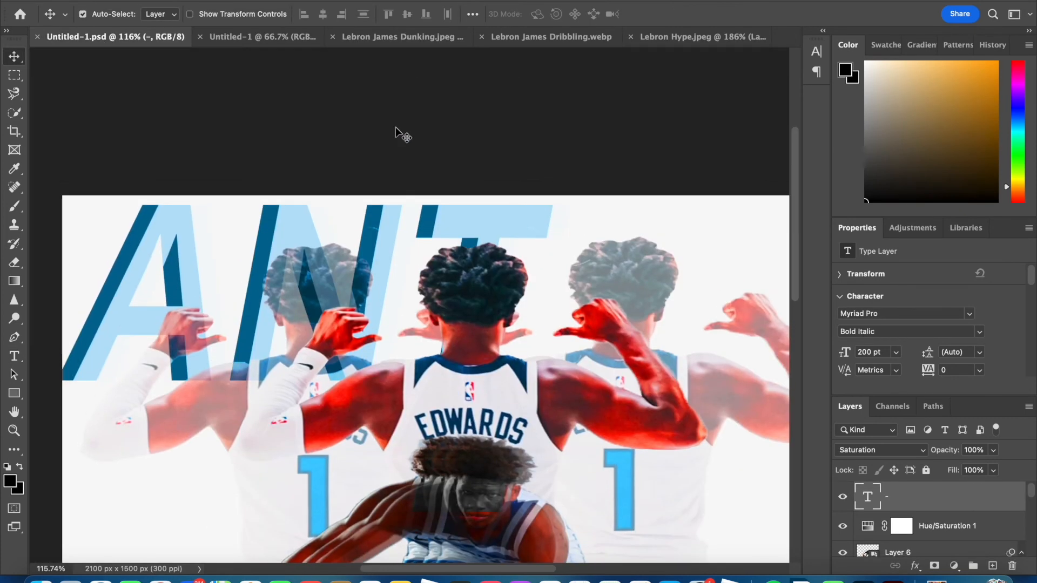
scroll(392, 108, down, 3)
scroll(392, 108, right, 1)
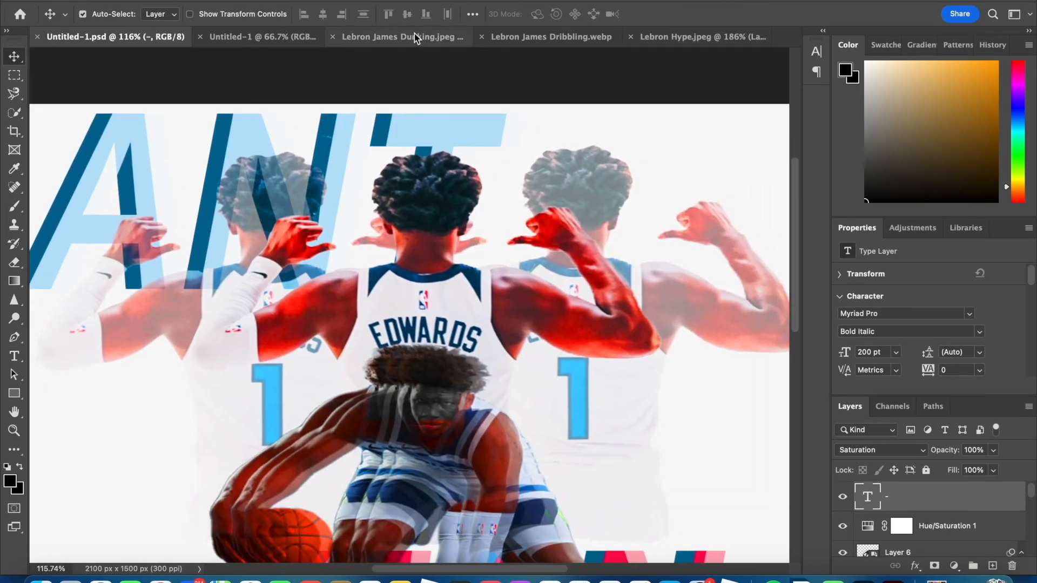
click(672, 37)
click(223, 39)
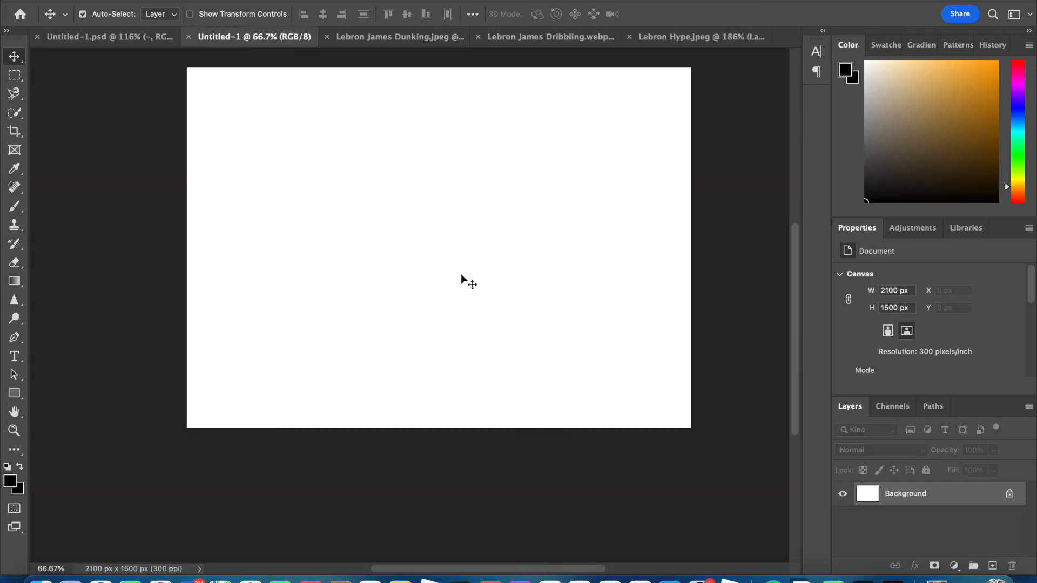
click(365, 39)
Sample the dark navy of the LAKERS lettering on the front player's jersey as the foreground colour
scroll(472, 369, up, 2)
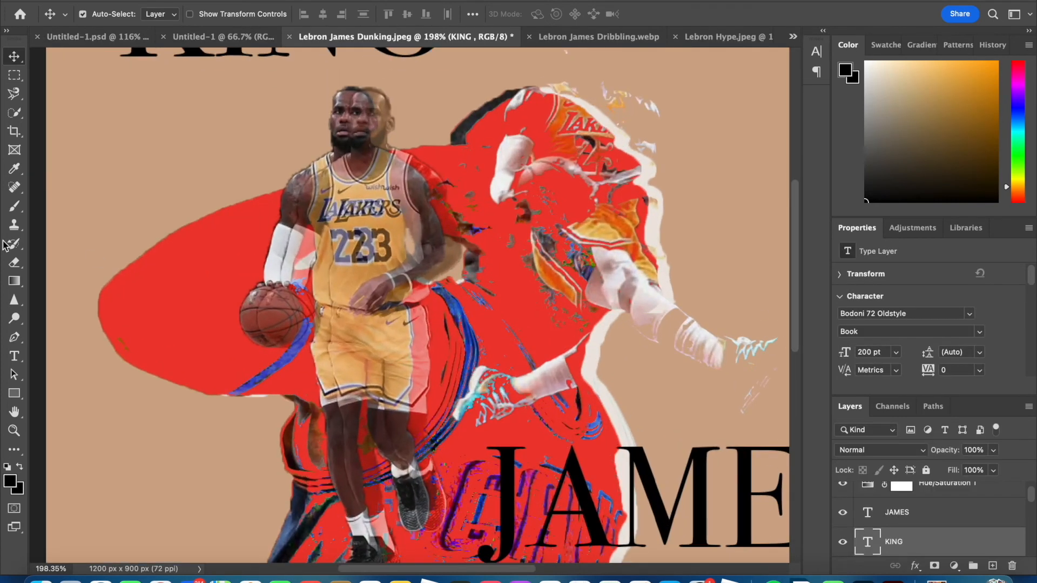
click(14, 169)
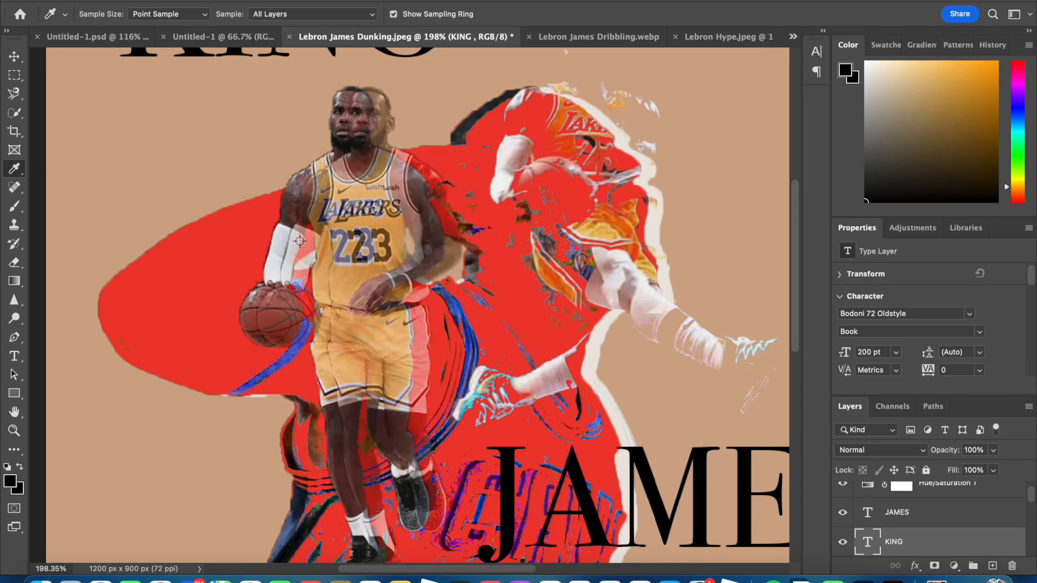
scroll(300, 241, up, 3)
scroll(335, 138, up, 3)
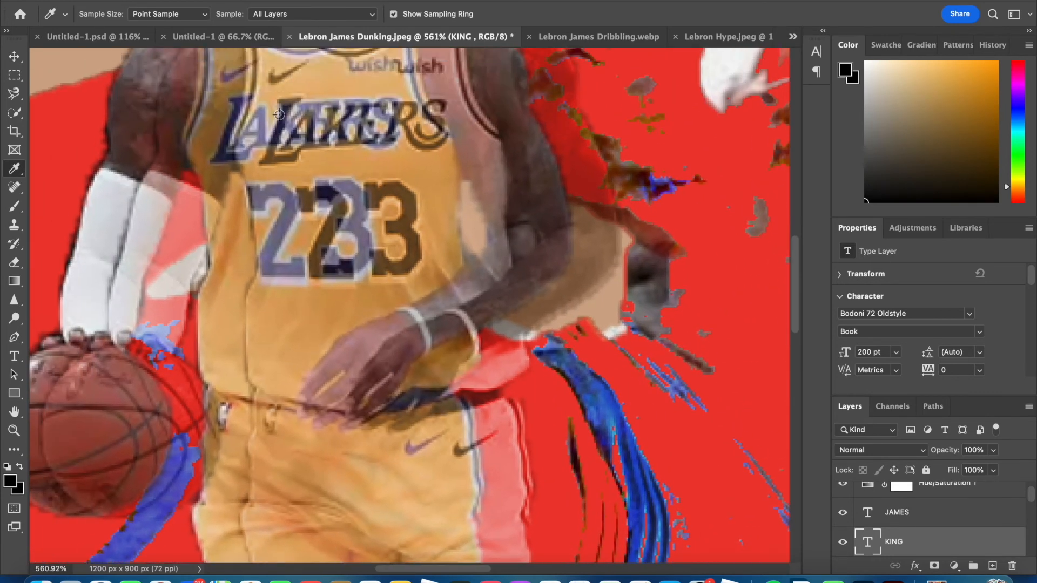
click(282, 119)
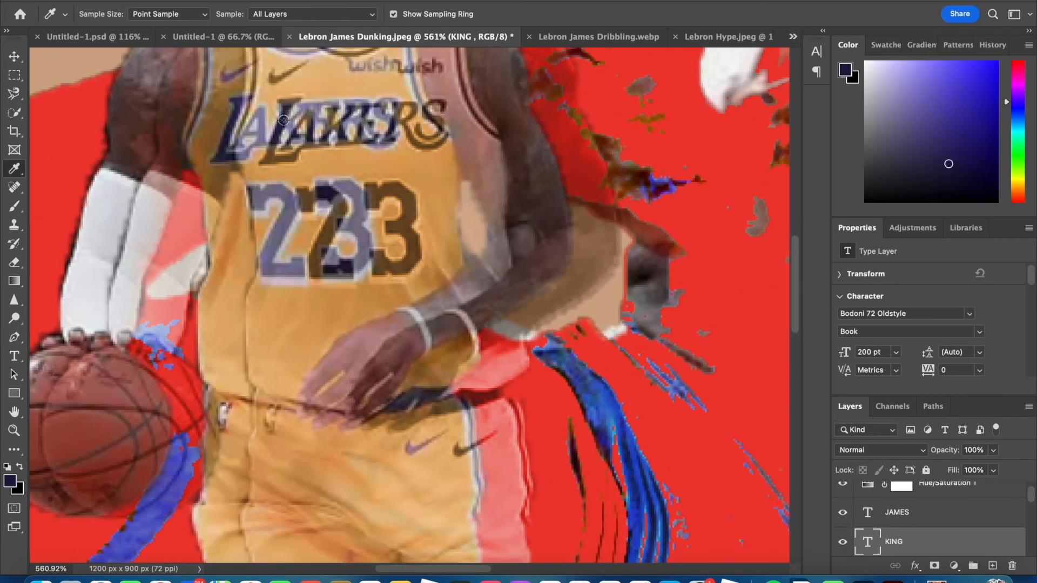
scroll(284, 127, down, 6)
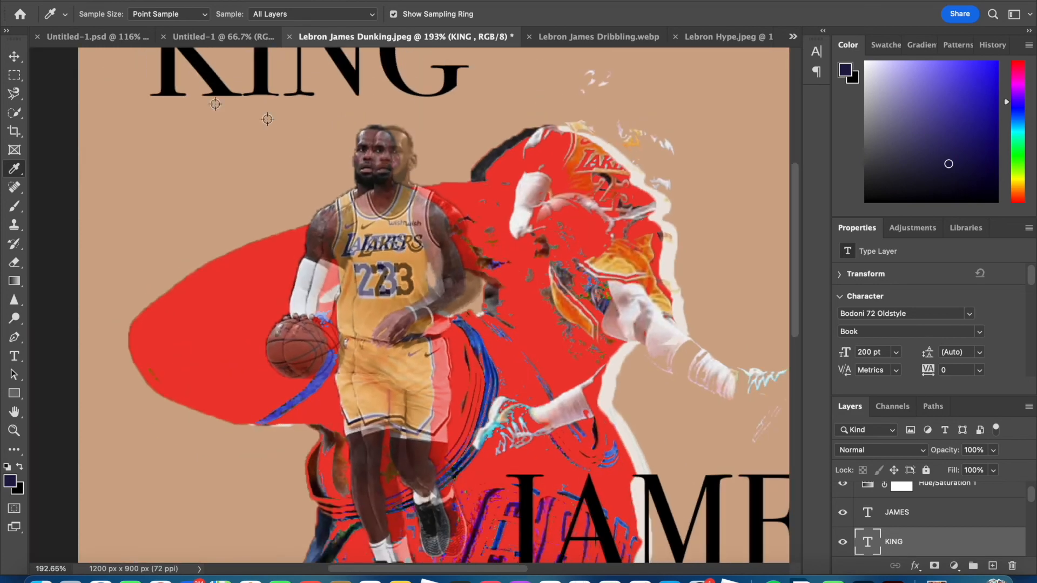
Recolour the KING text with the sampled dark navy, 201a46
click(13, 57)
double_click(227, 93)
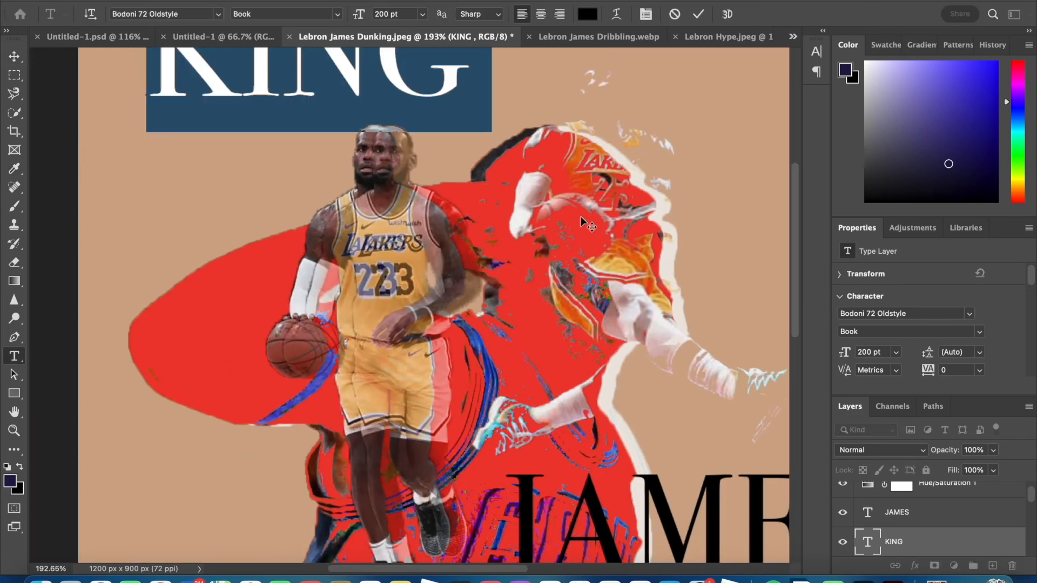
click(9, 482)
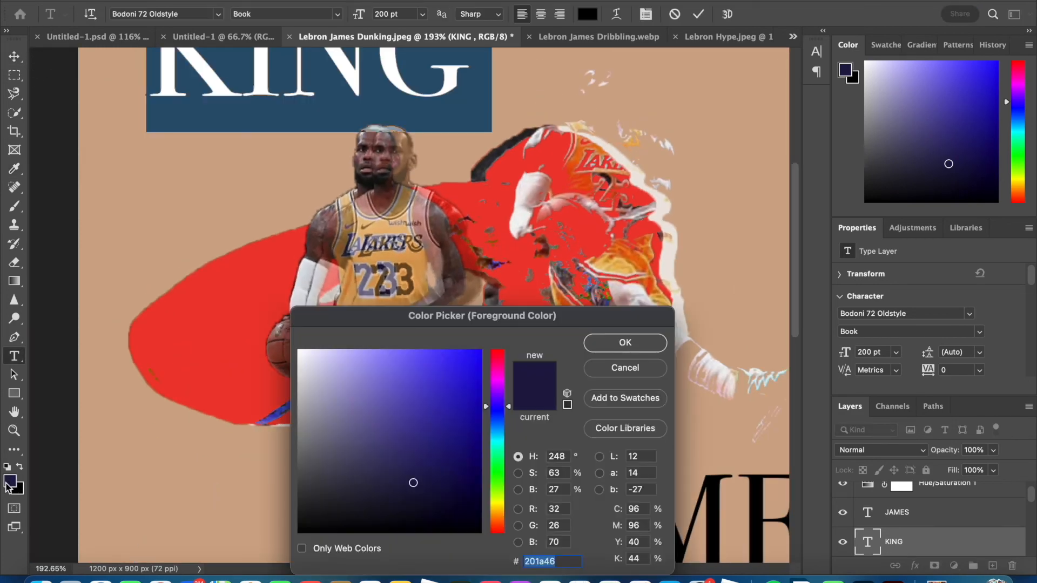
click(599, 347)
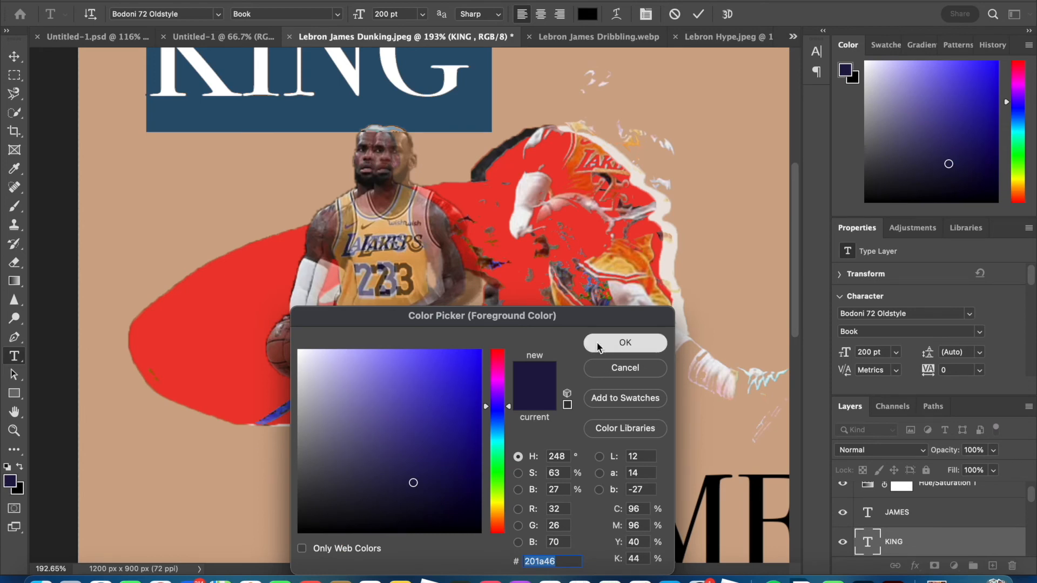
scroll(534, 285, up, 6)
click(15, 59)
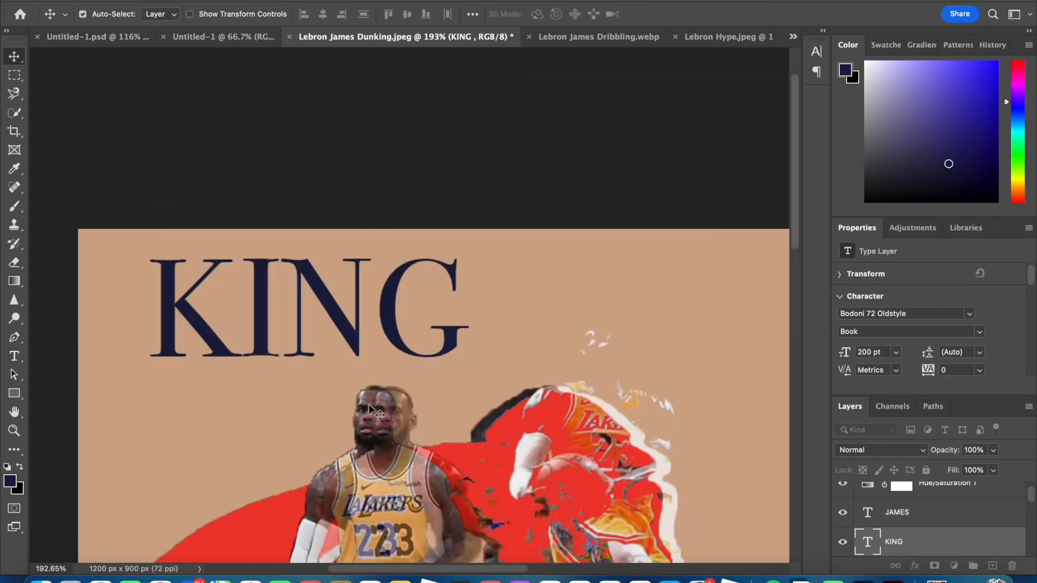
Duplicate the navy KING text with a slight offset to the right and recolour the copy white
scroll(359, 316, down, 3)
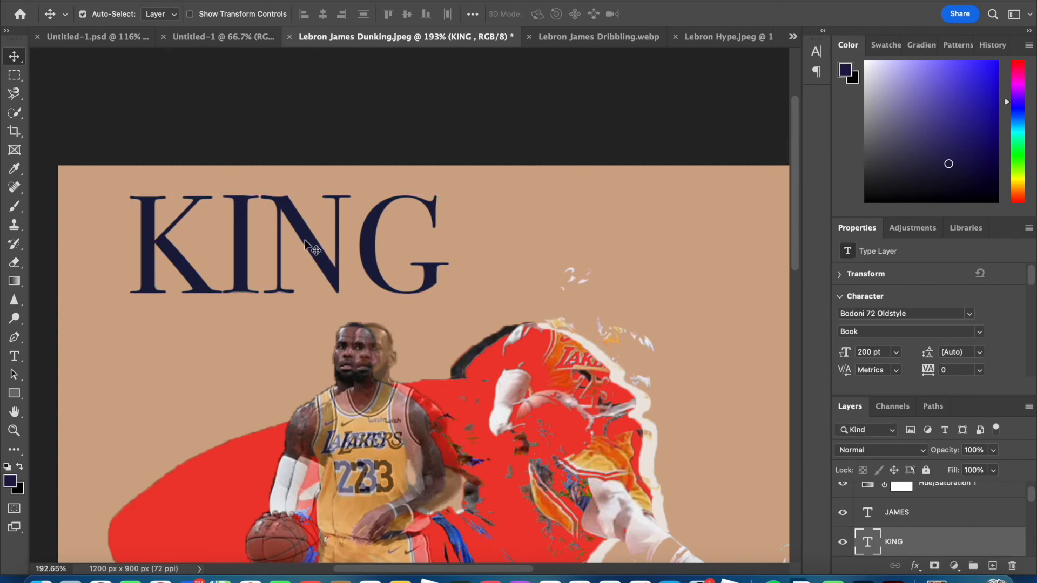
mouse_move(243, 239)
mouse_down()
mouse_move(375, 367)
mouse_move(287, 232)
mouse_move(248, 239)
mouse_up()
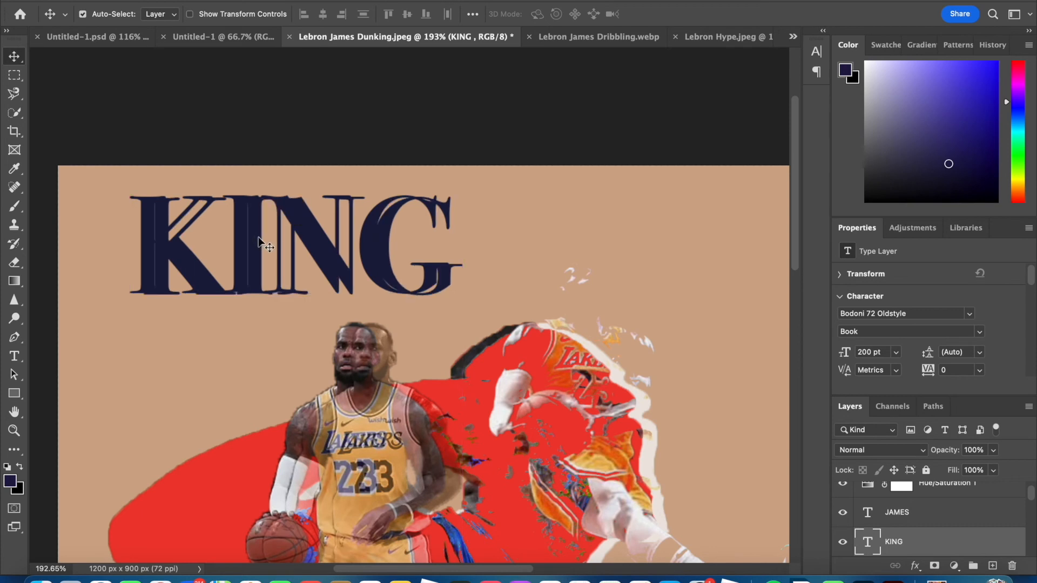
double_click(334, 251)
click(11, 481)
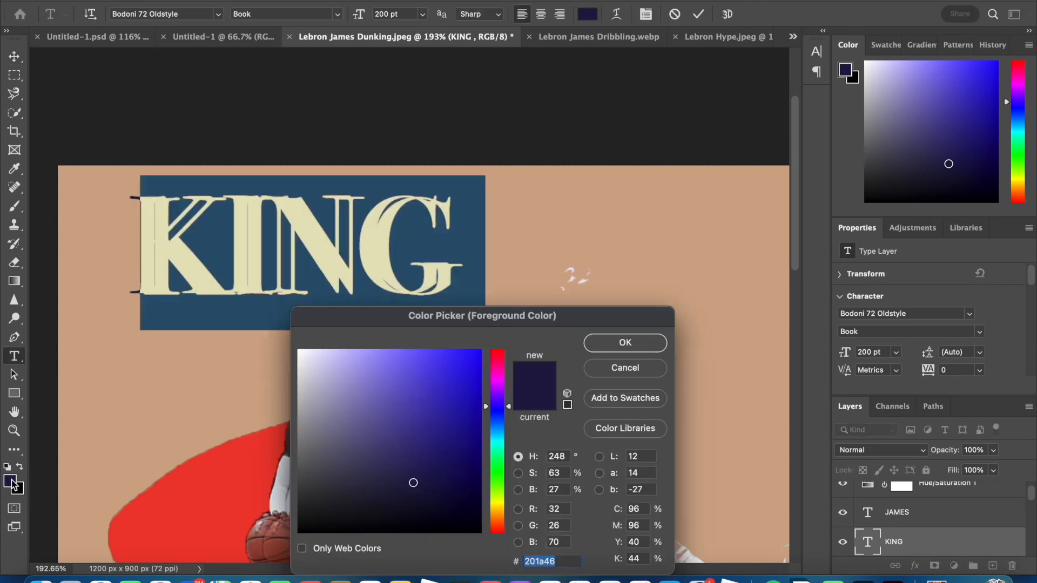
drag(332, 353, 278, 339)
click(658, 346)
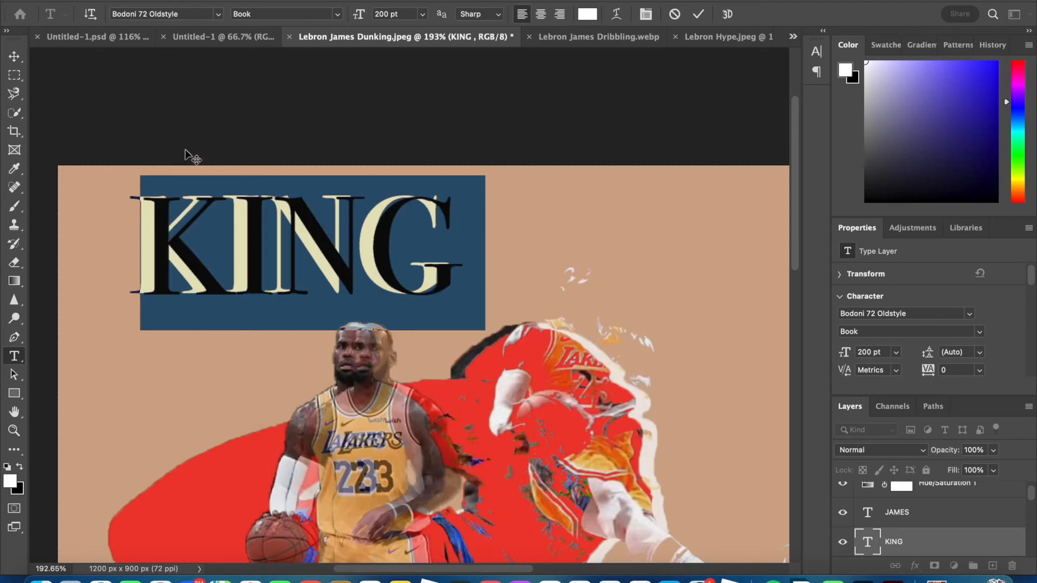
click(13, 57)
scroll(392, 287, down, 2)
scroll(389, 232, right, 1)
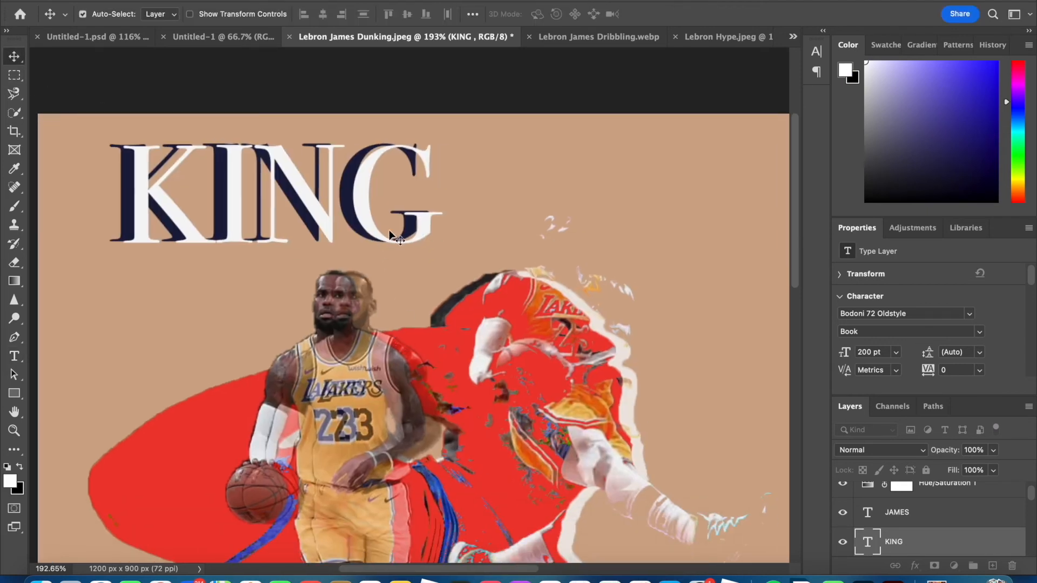
Set the white KING copy's layer opacity to 60%
double_click(363, 204)
key(Escape)
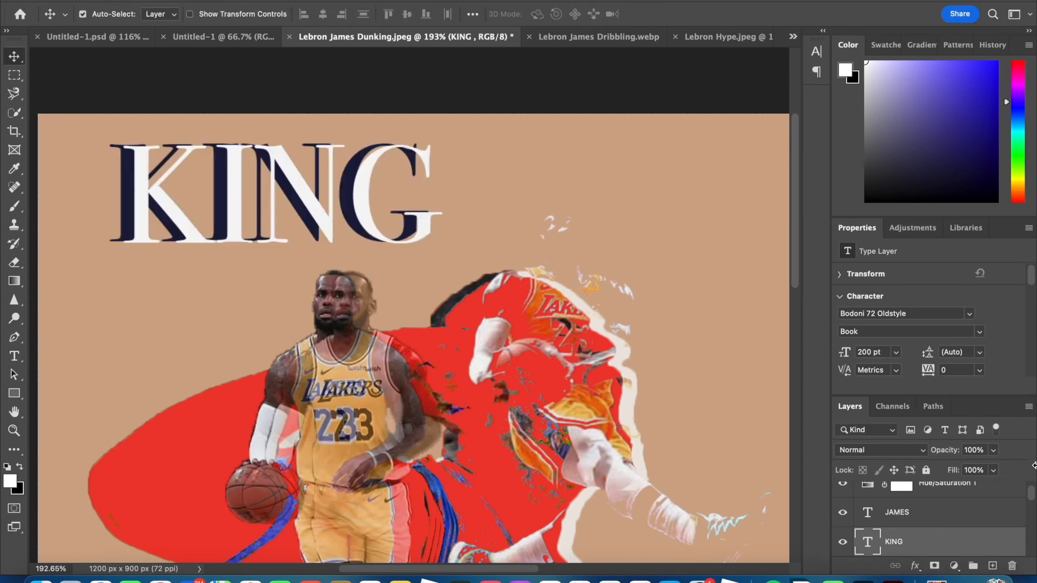
double_click(383, 231)
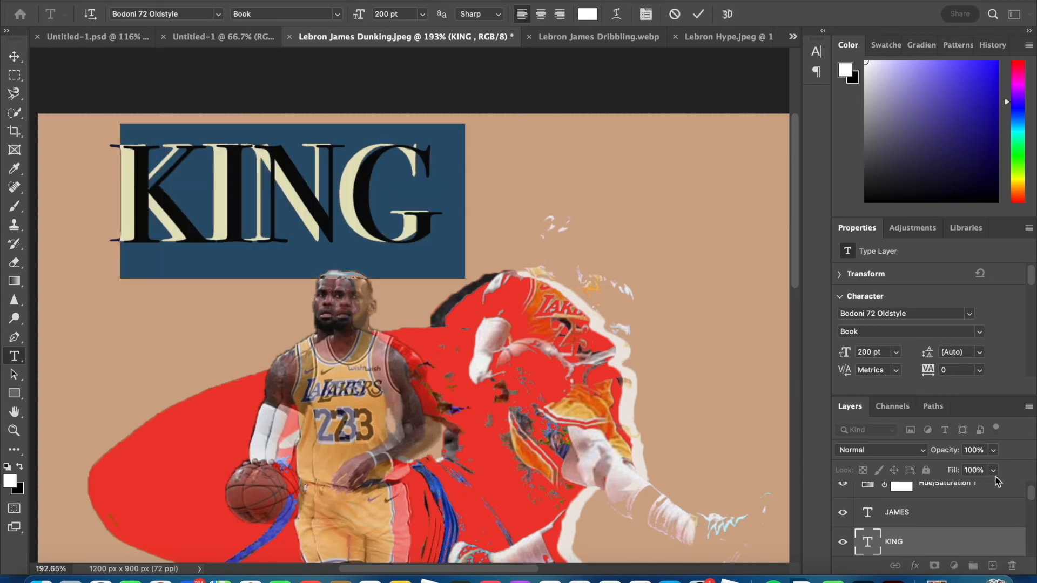
key(Escape)
click(977, 450)
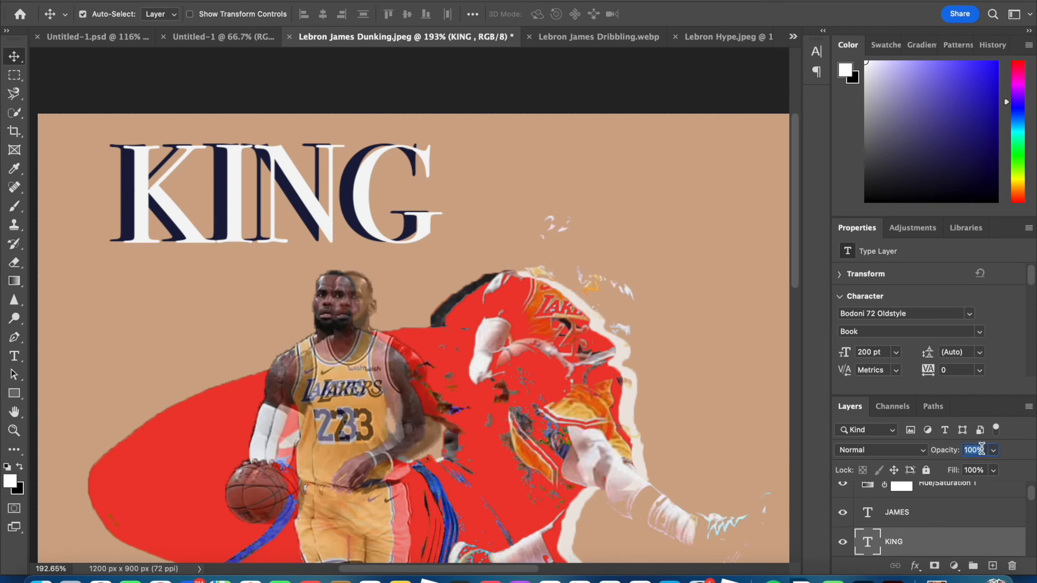
text(60)
key(Return)
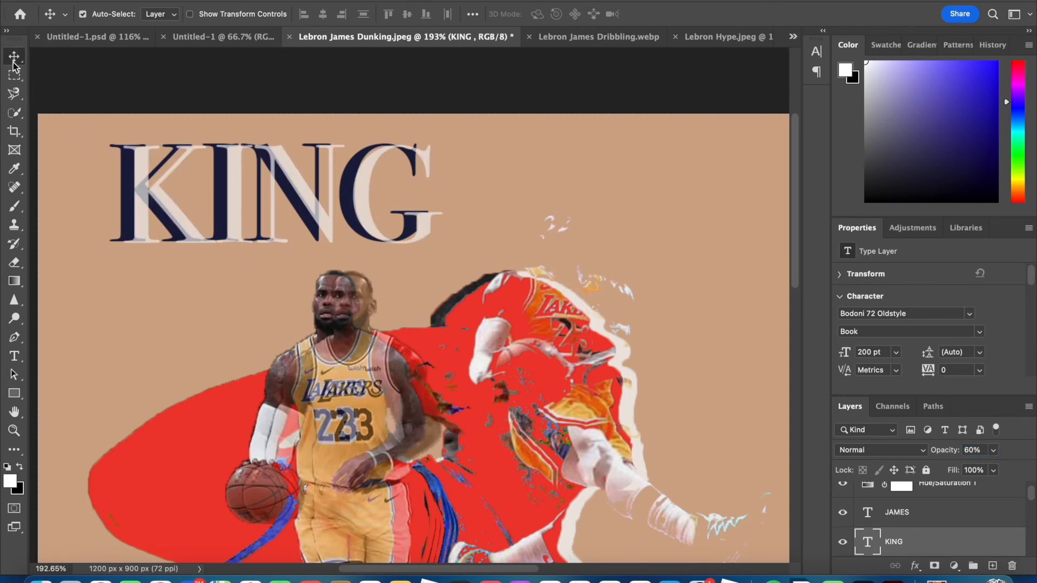
Shift the white KING copy slightly down and to the right of the navy KING text
drag(171, 208, 178, 222)
scroll(460, 286, down, 5)
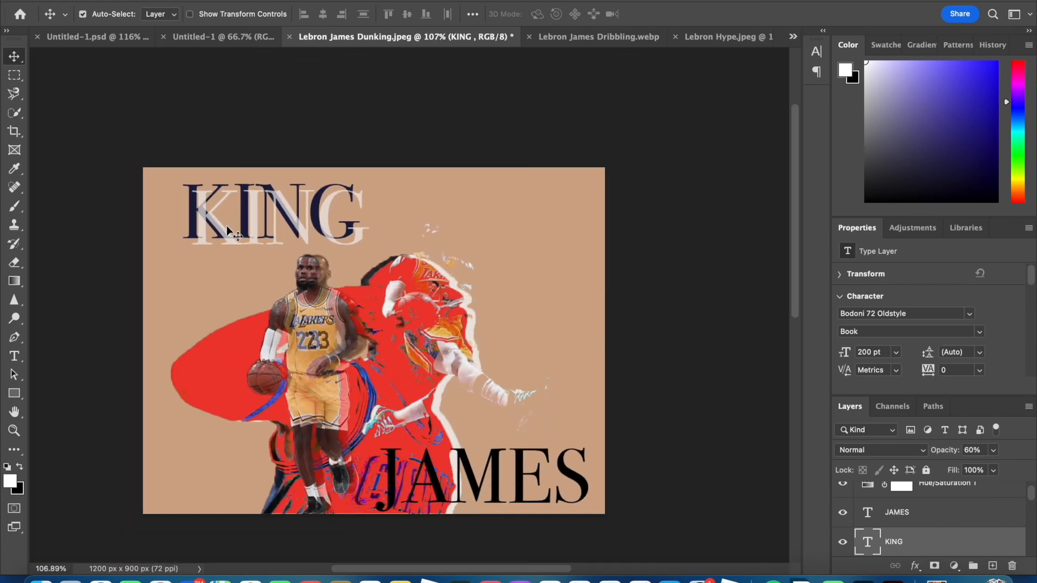
scroll(317, 274, up, 4)
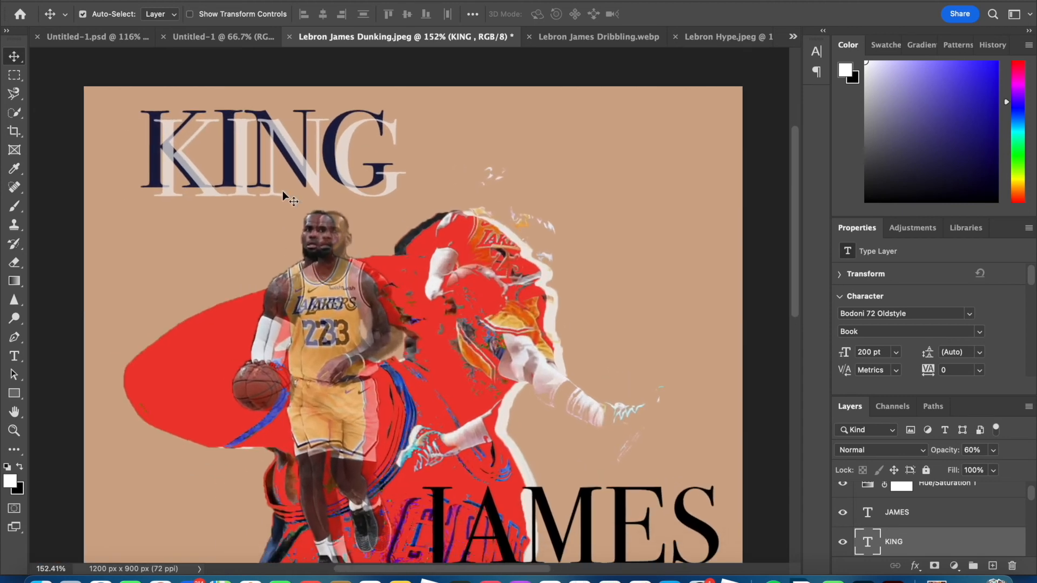
Sample the gold at the bottom of the front player's jersey as the foreground colour
double_click(269, 173)
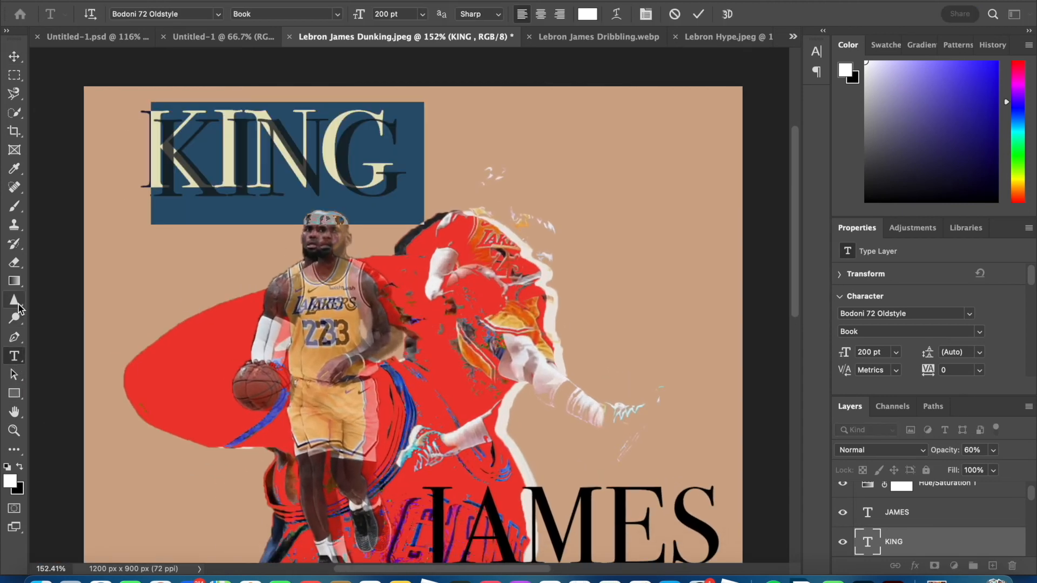
click(14, 168)
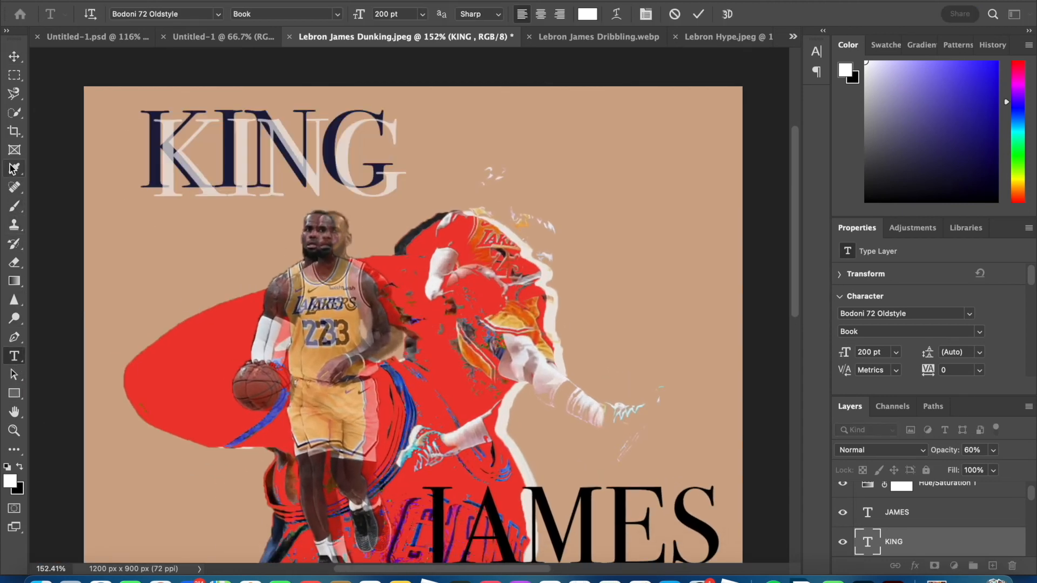
click(310, 362)
click(12, 59)
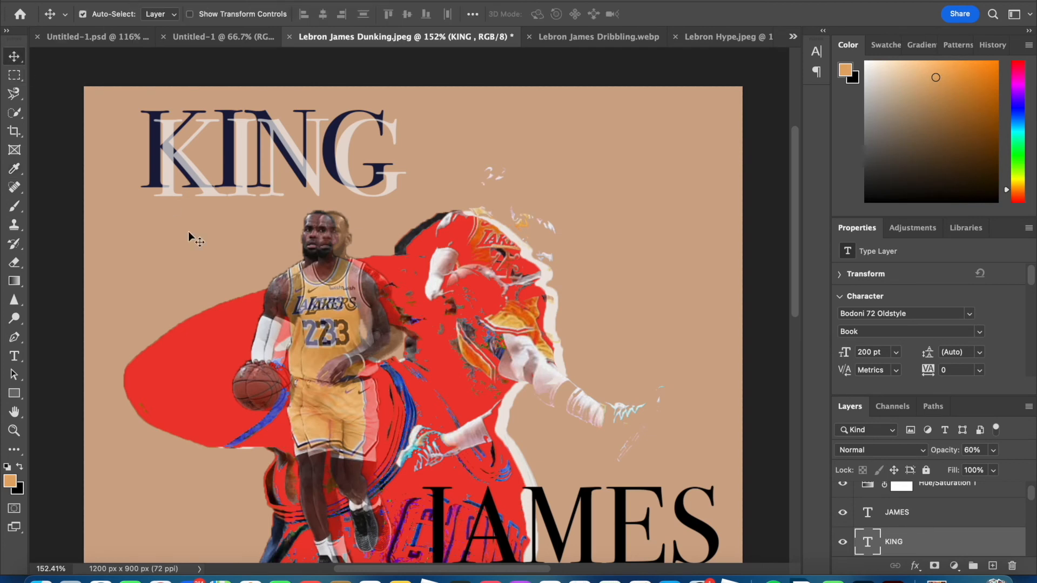
click(114, 231)
Try the sampled gold as the colour of the white KING copy
double_click(160, 167)
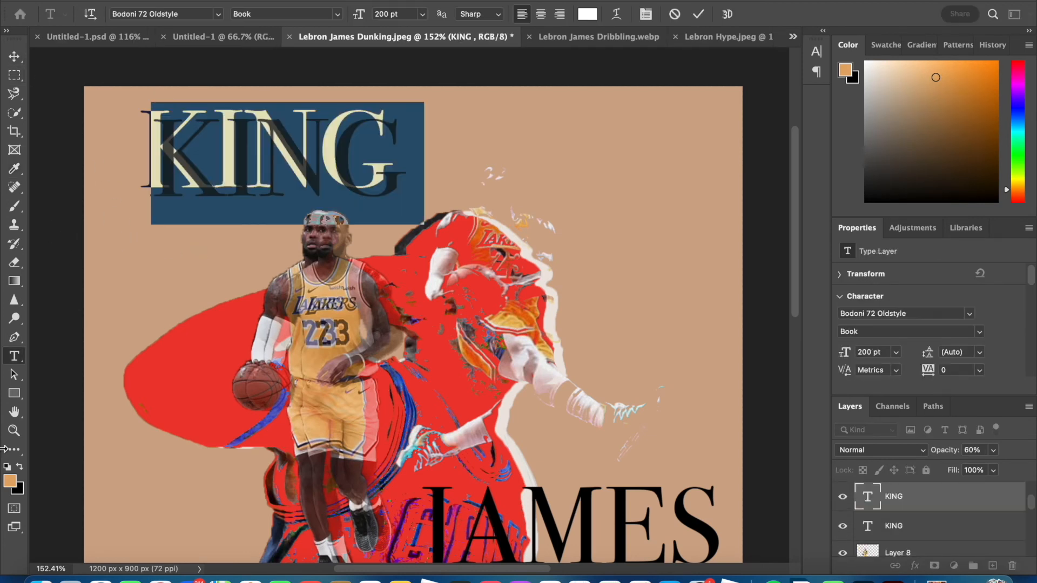
click(15, 486)
click(616, 344)
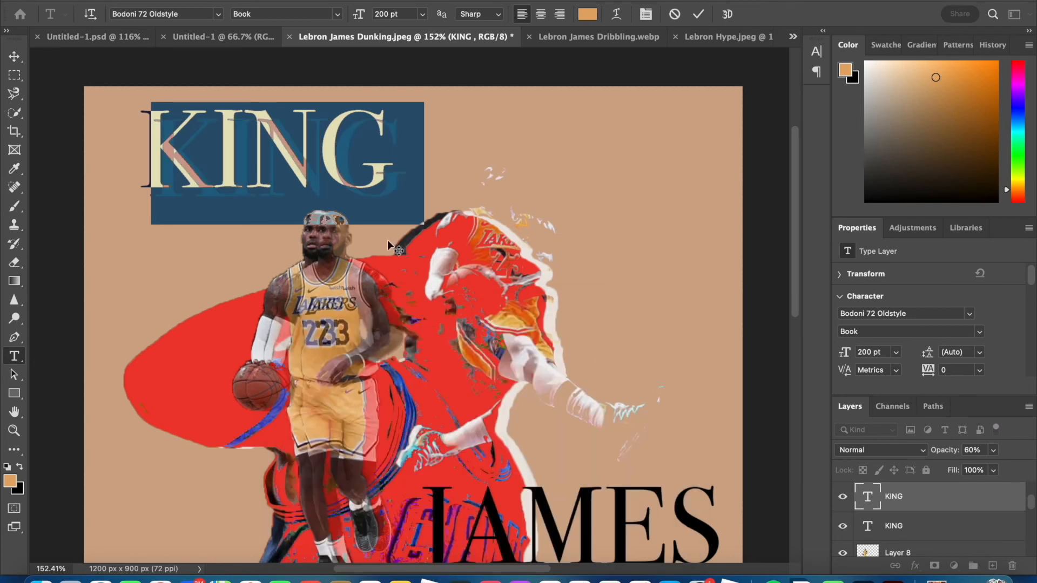
click(15, 59)
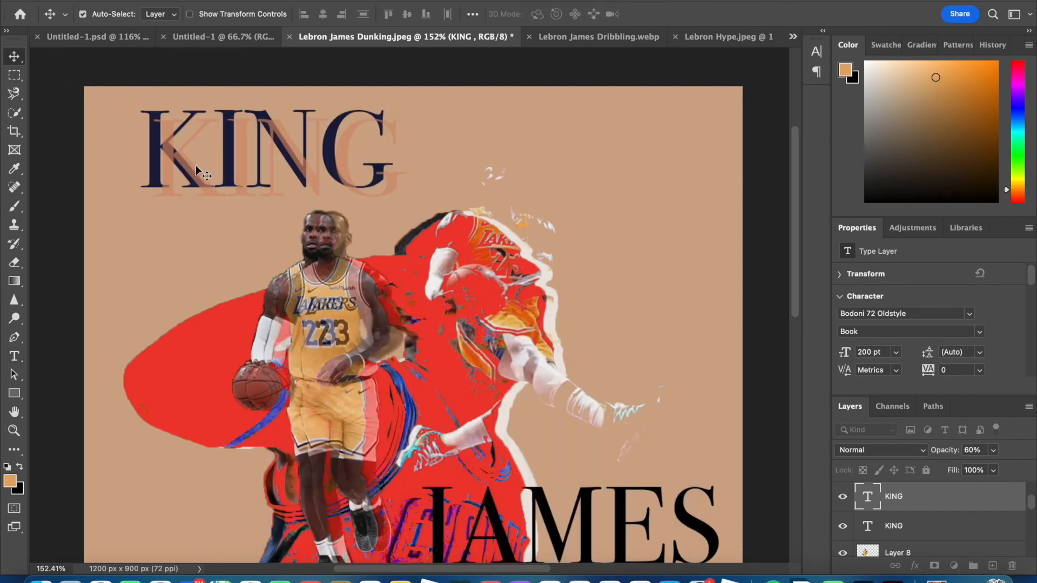
Try a bright yellow on the white KING copy, and undo the recolouring
double_click(168, 162)
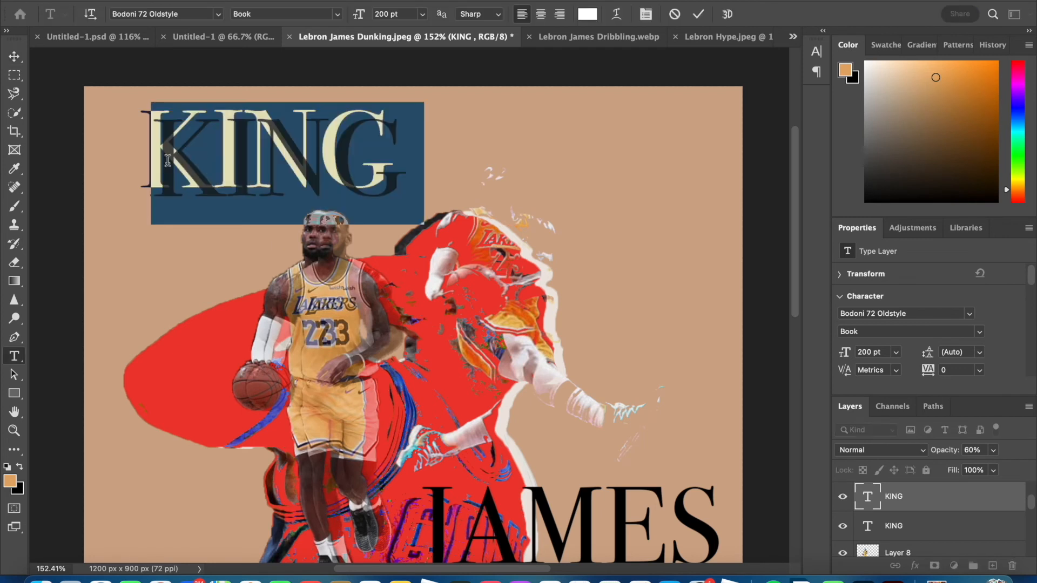
click(10, 486)
drag(495, 514, 495, 506)
drag(426, 386, 577, 320)
click(632, 344)
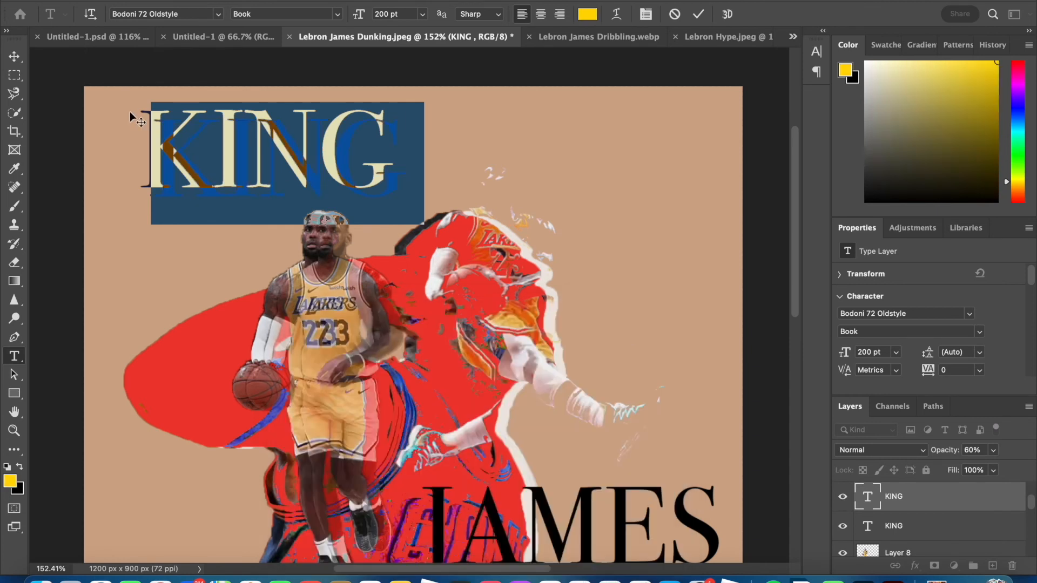
key(Escape)
key(v)
key(super+z)
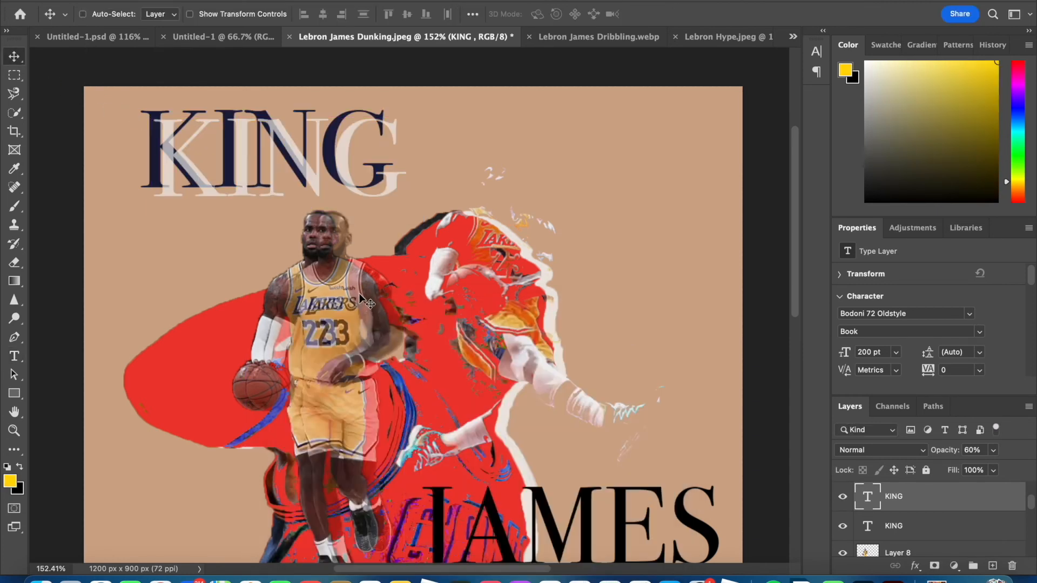
Recolour the black JAMES text purple, 9000ff
scroll(419, 300, down, 3)
scroll(418, 299, right, 3)
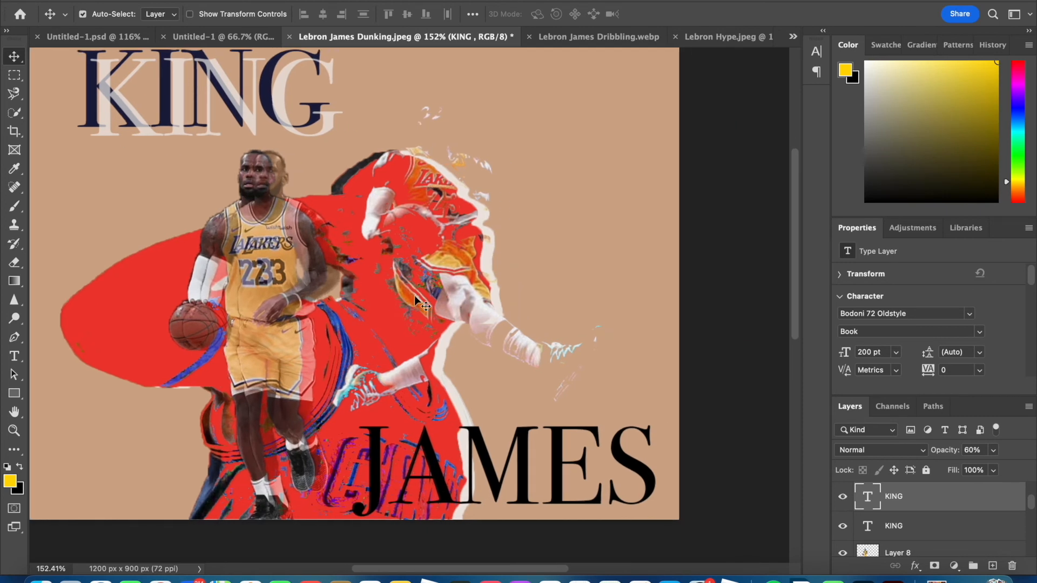
mouse_move(378, 462)
mouse_down()
mouse_move(377, 442)
mouse_move(377, 456)
mouse_up()
double_click(415, 461)
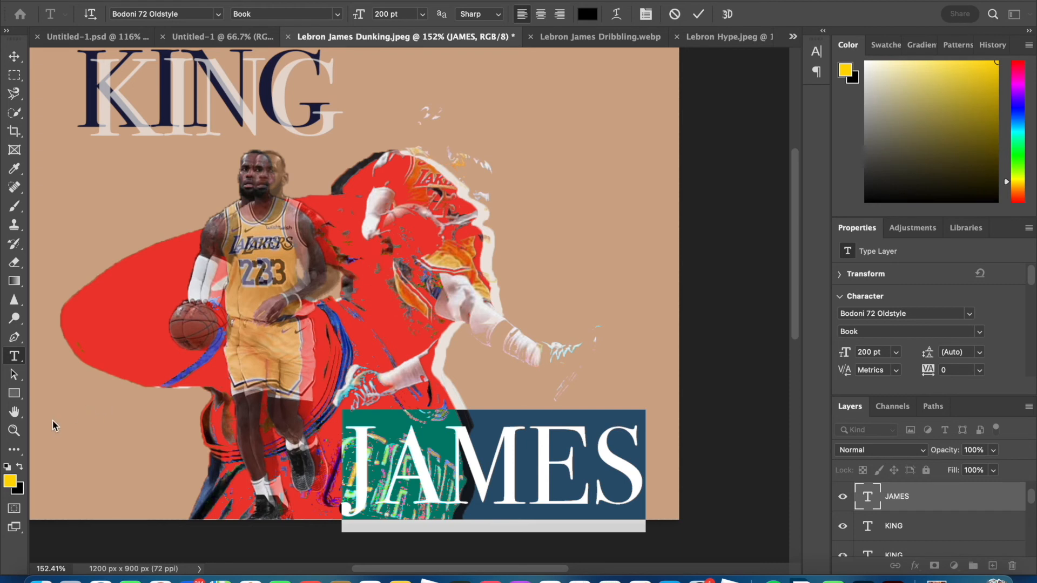
click(10, 481)
drag(496, 432, 496, 394)
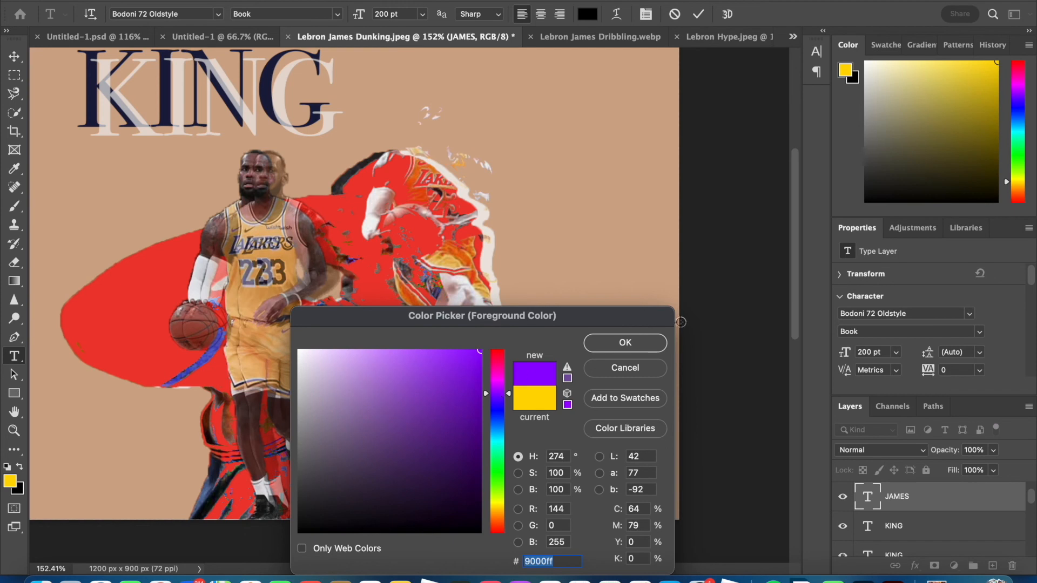
click(656, 341)
click(15, 56)
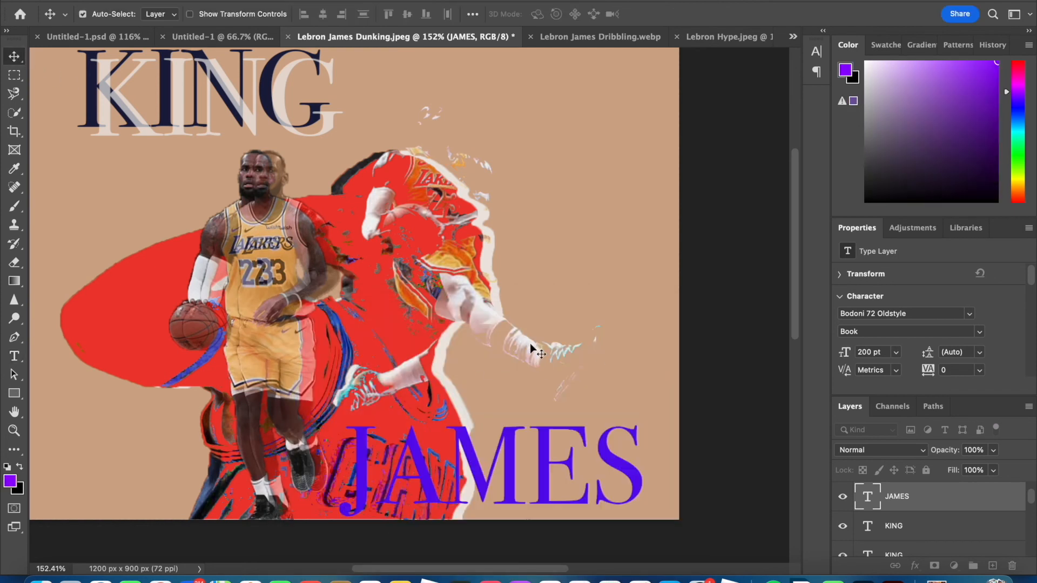
Raise the purple JAMES text and duplicate it with a slight offset down and to the right
drag(491, 470, 499, 470)
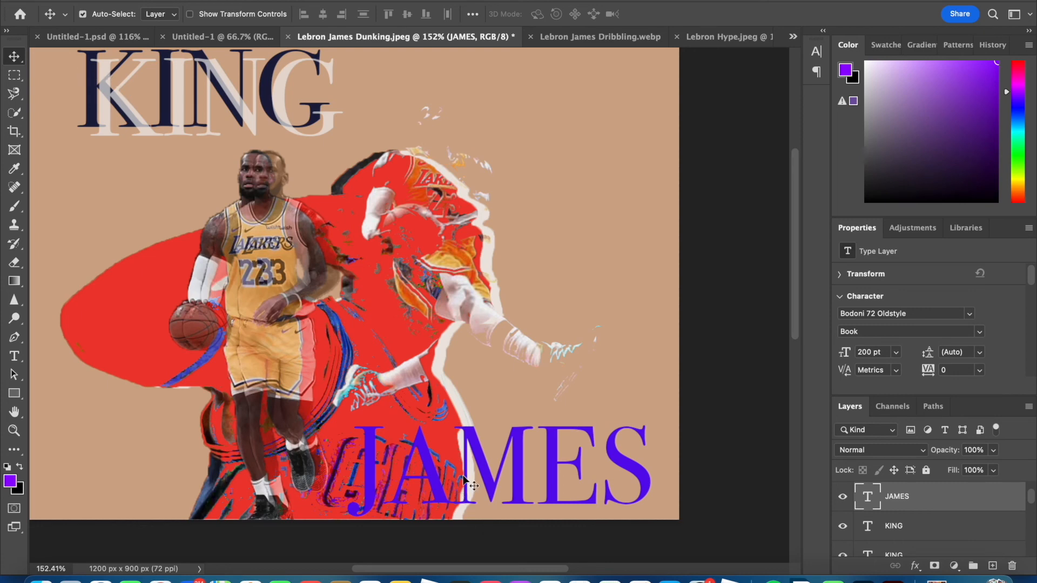
drag(489, 470, 519, 481)
click(365, 471)
drag(365, 472, 439, 444)
Recolour the front JAMES copy white, ffffff
double_click(439, 444)
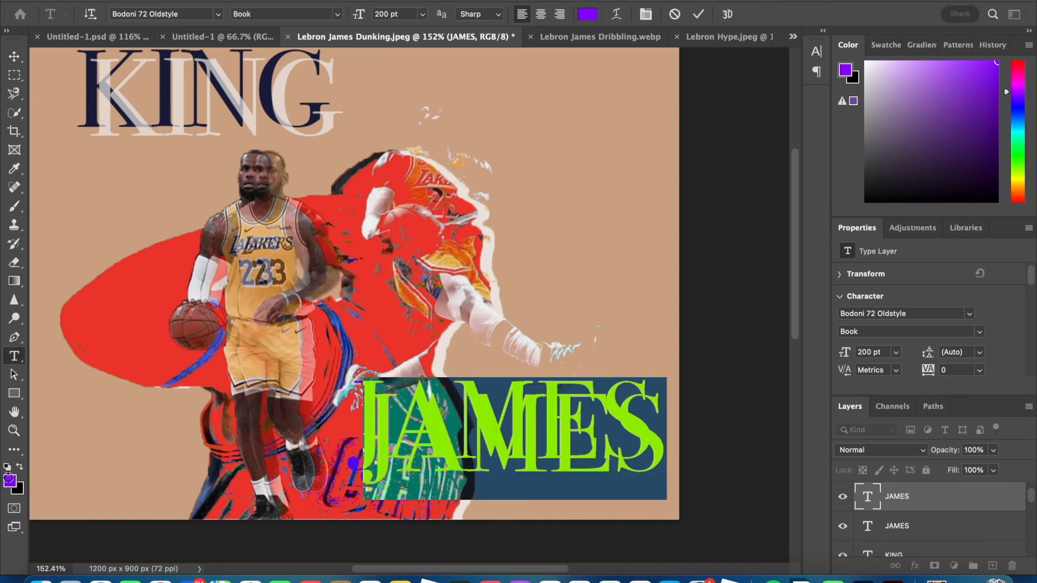
click(10, 480)
drag(304, 402, 286, 339)
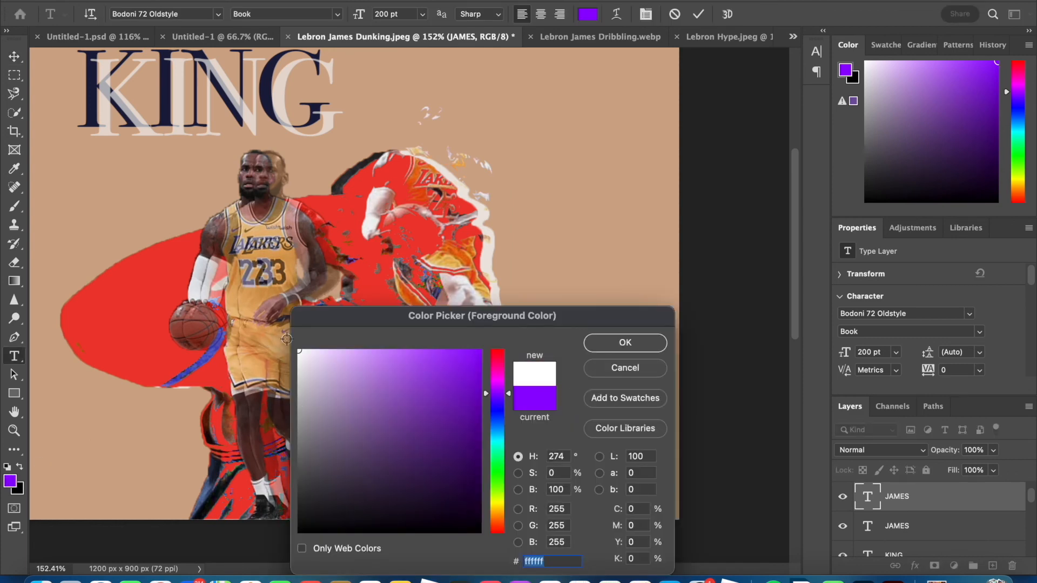
click(641, 341)
click(14, 56)
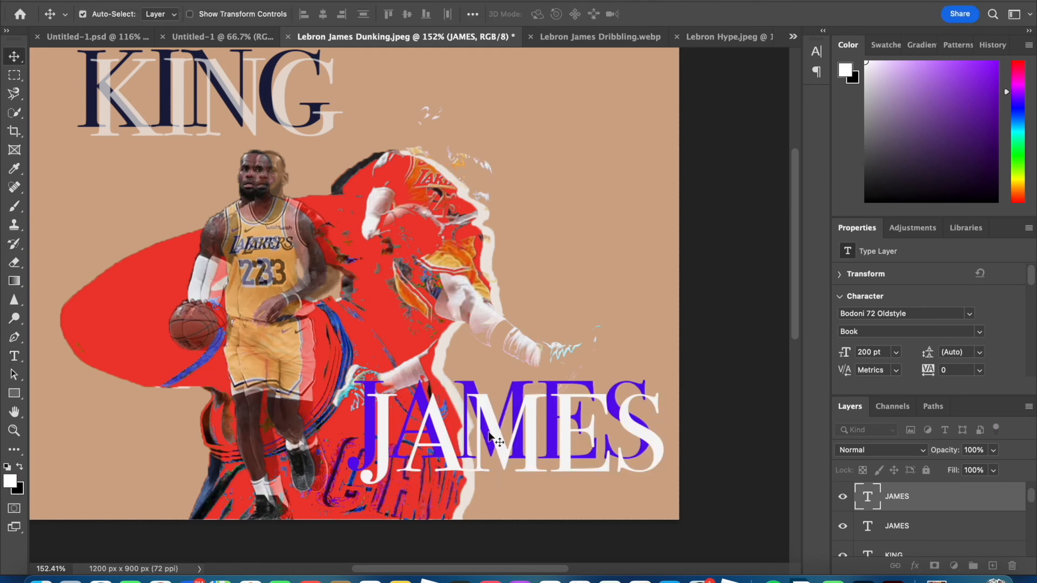
drag(493, 423, 489, 426)
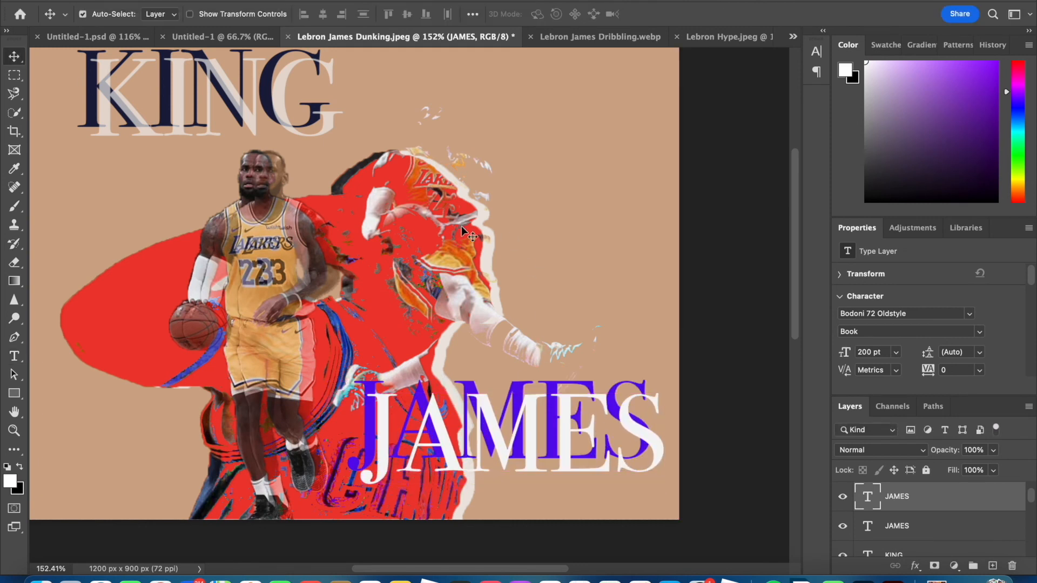
Move the white KING copy down and to the right, clear of the navy KING text
double_click(88, 58)
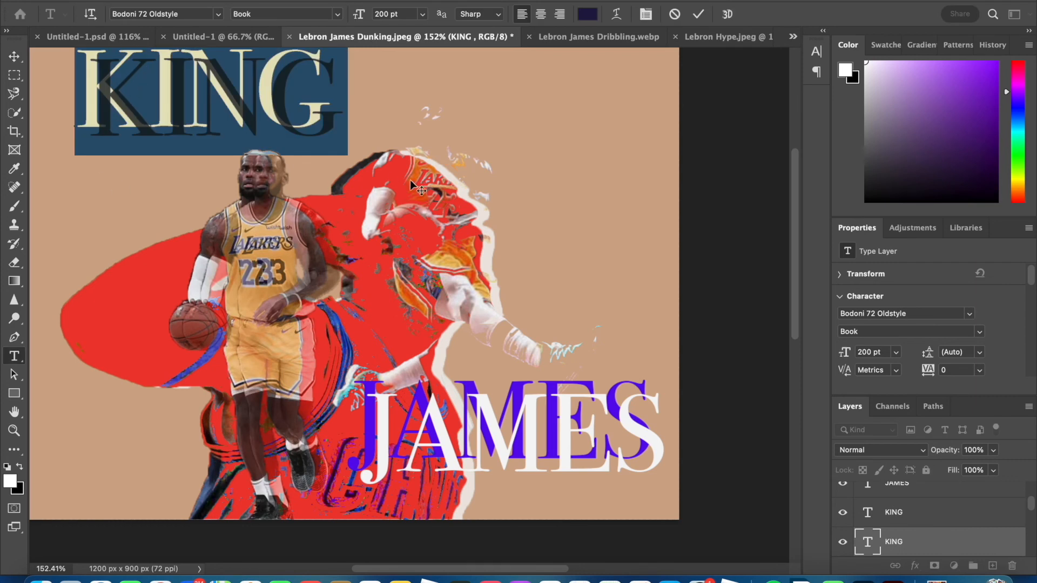
click(15, 68)
click(14, 61)
drag(114, 104, 158, 163)
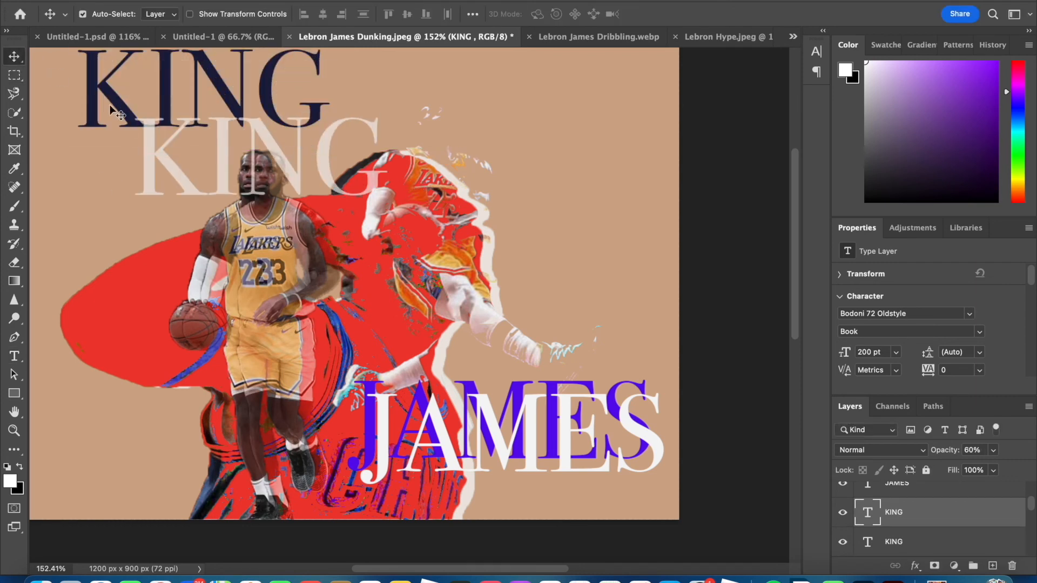
Recolour the navy KING text with the purple sampled from the JAMES text
double_click(100, 85)
click(15, 168)
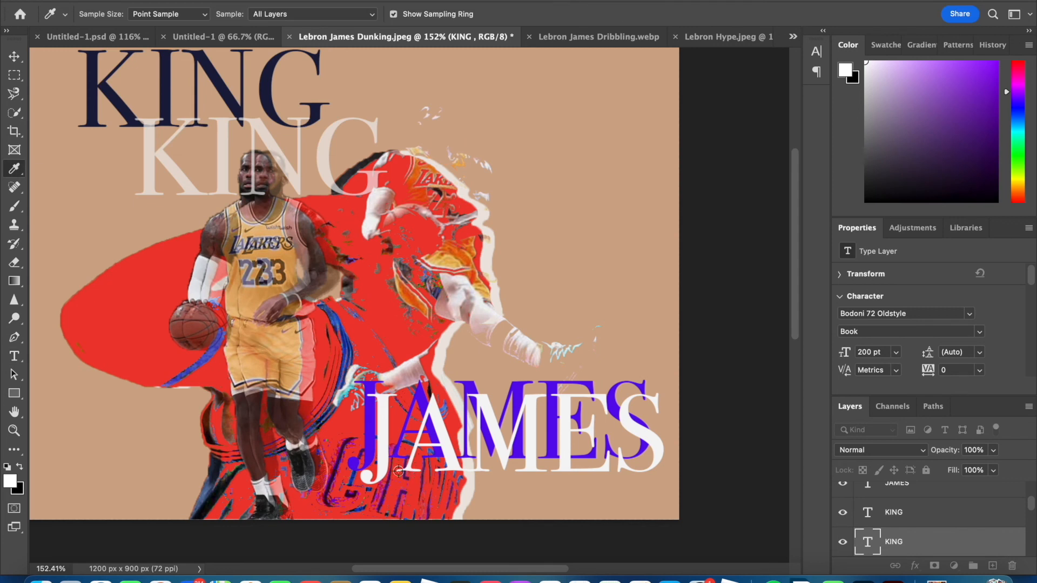
click(369, 440)
click(24, 54)
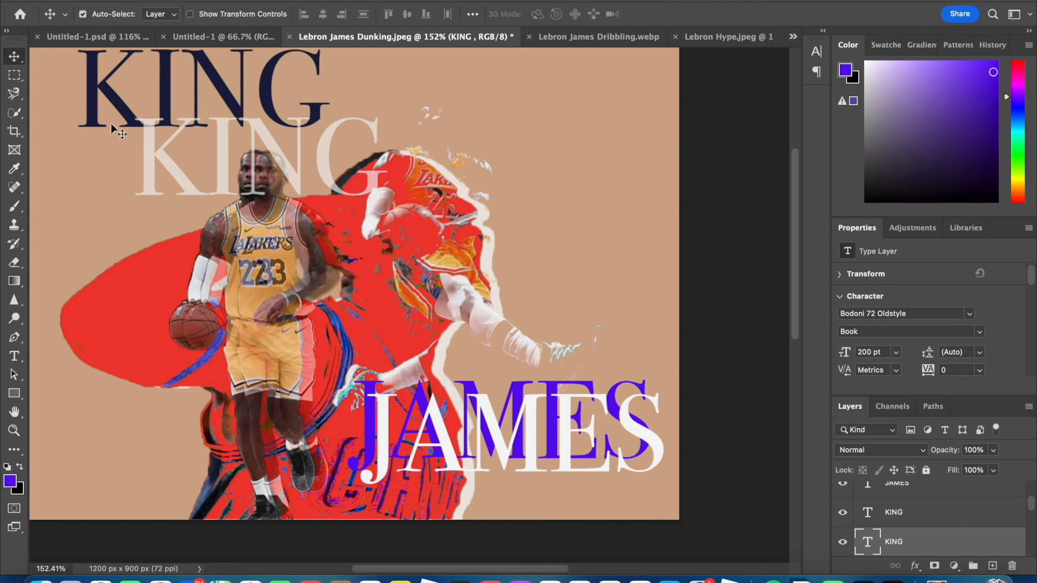
double_click(99, 93)
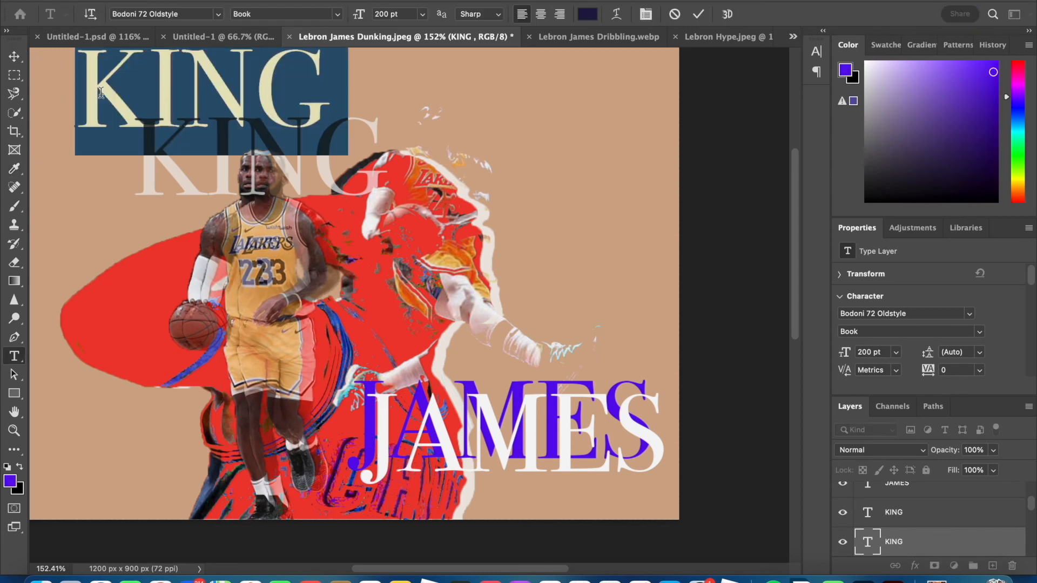
click(11, 481)
click(637, 342)
click(14, 56)
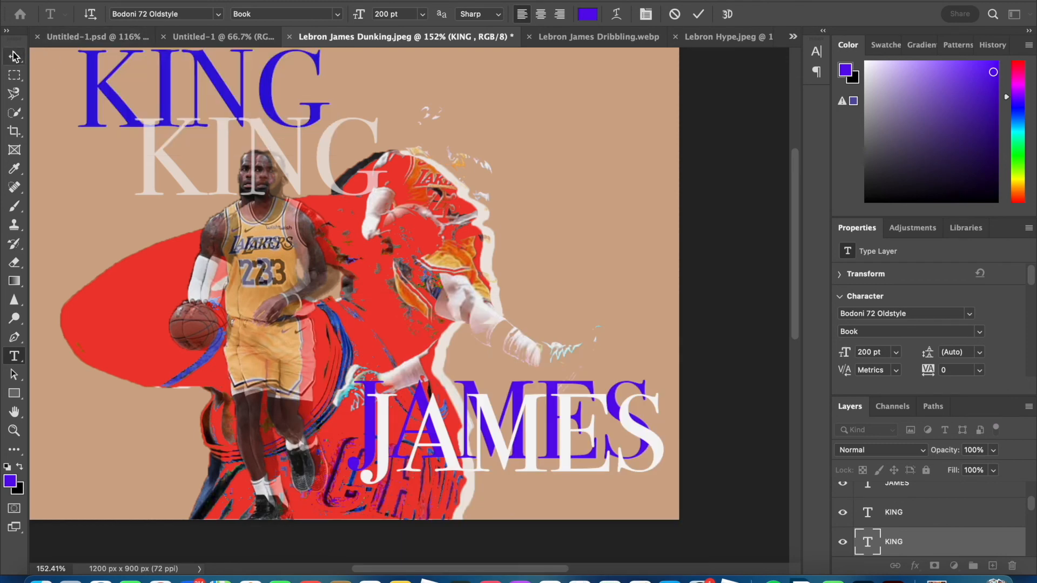
Move the white KING copy back over the purple KING and lower the white JAMES copy slightly
drag(160, 167, 112, 118)
drag(440, 421, 442, 448)
Try 60% layer opacity on the white JAMES copy and settle on 80%
double_click(475, 460)
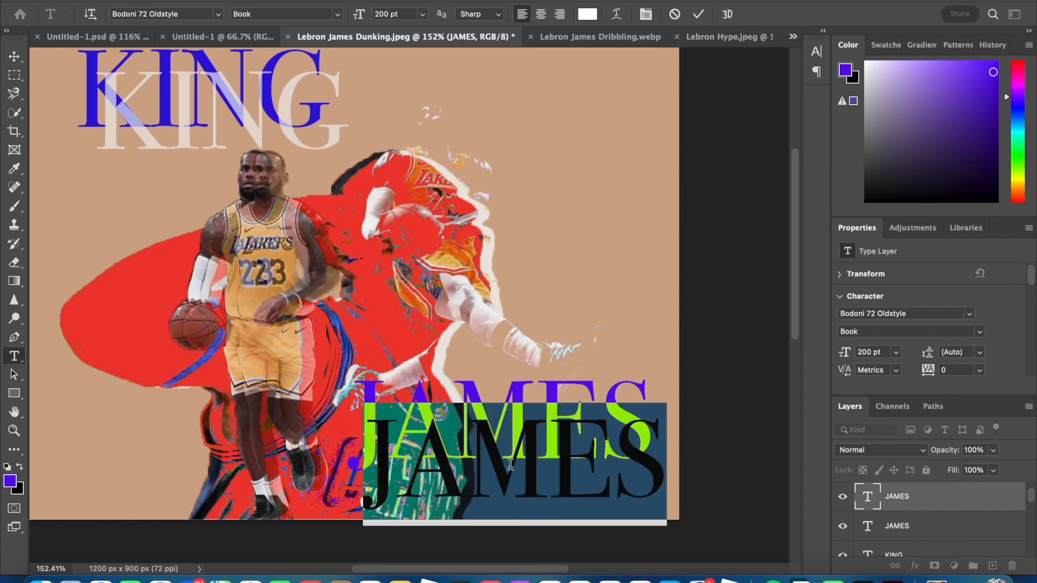
click(983, 451)
drag(985, 450, 940, 450)
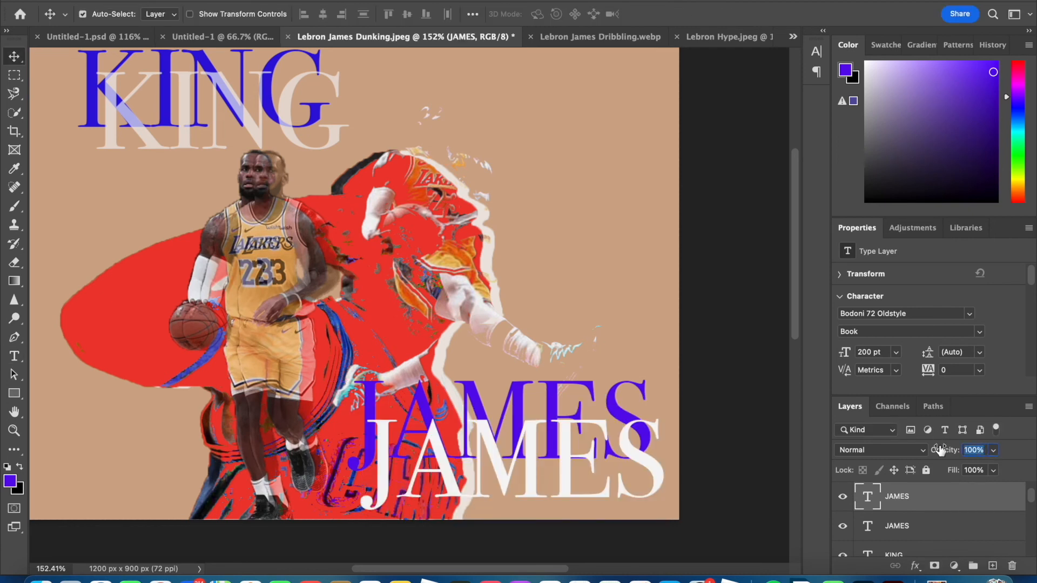
text(60)
key(Return)
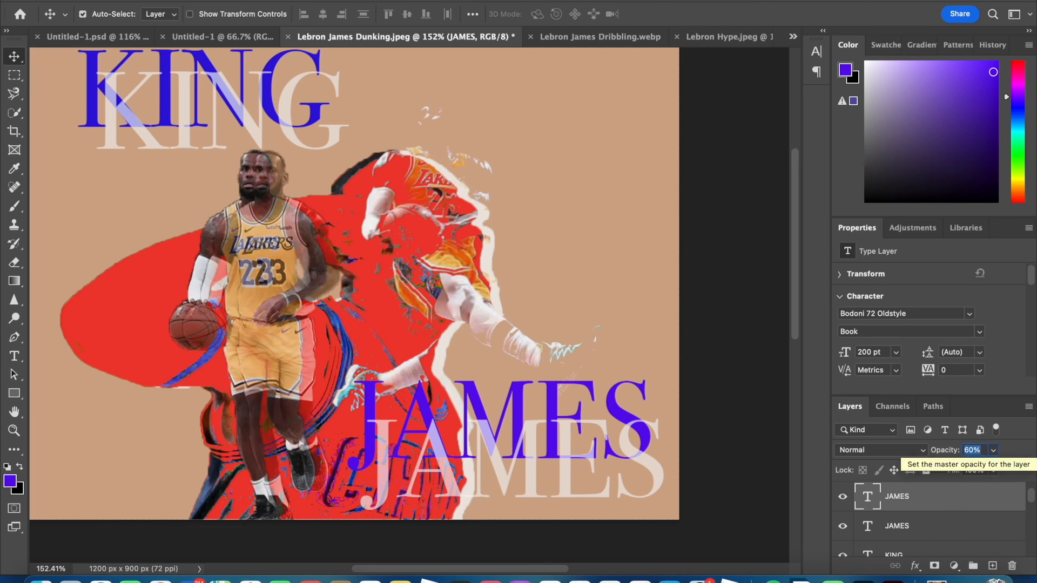
text(80)
key(Return)
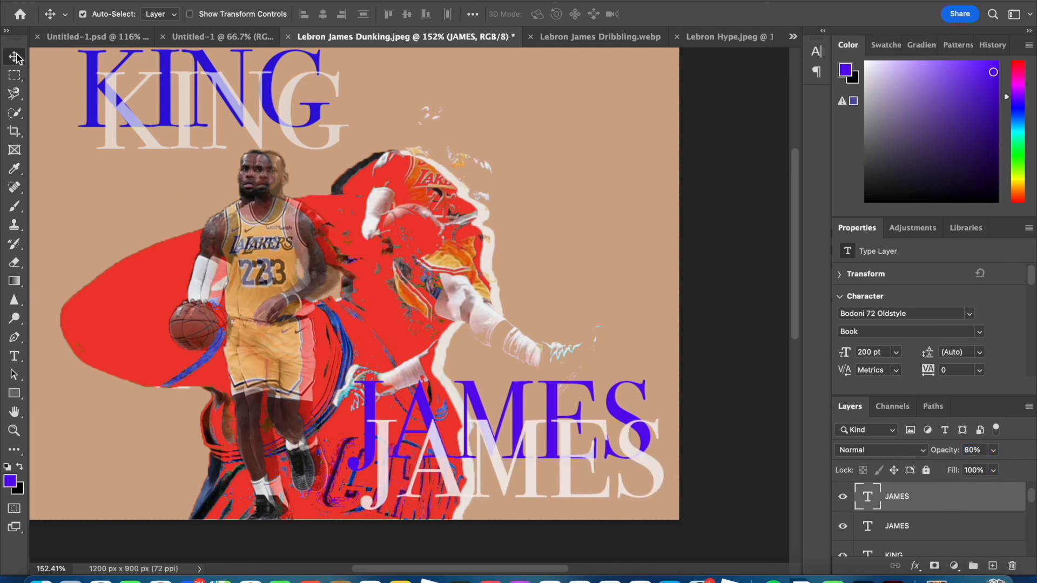
Set the white KING copy's layer opacity to 80%
click(131, 134)
click(972, 448)
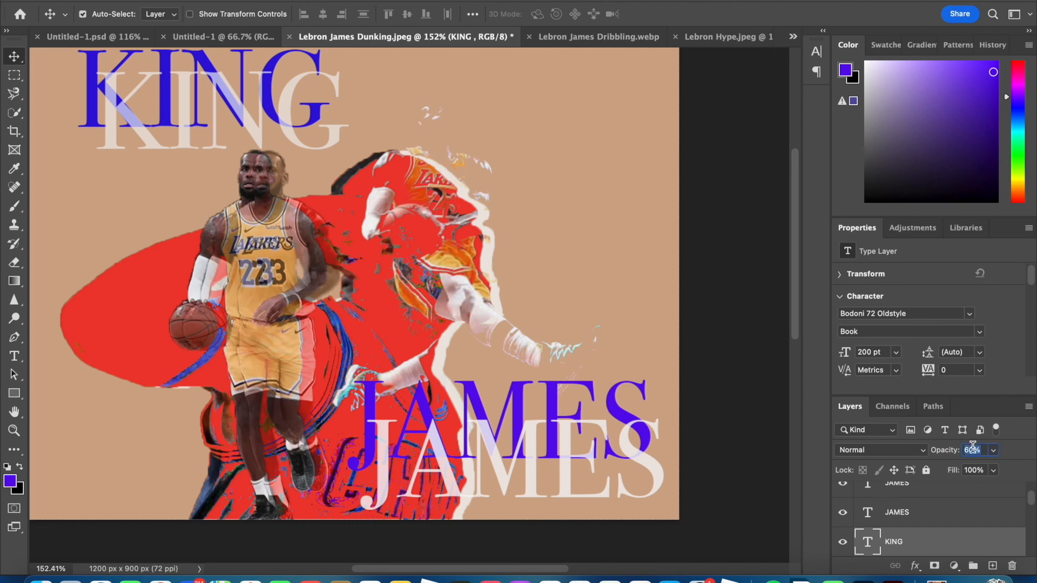
text(80)
key(Return)
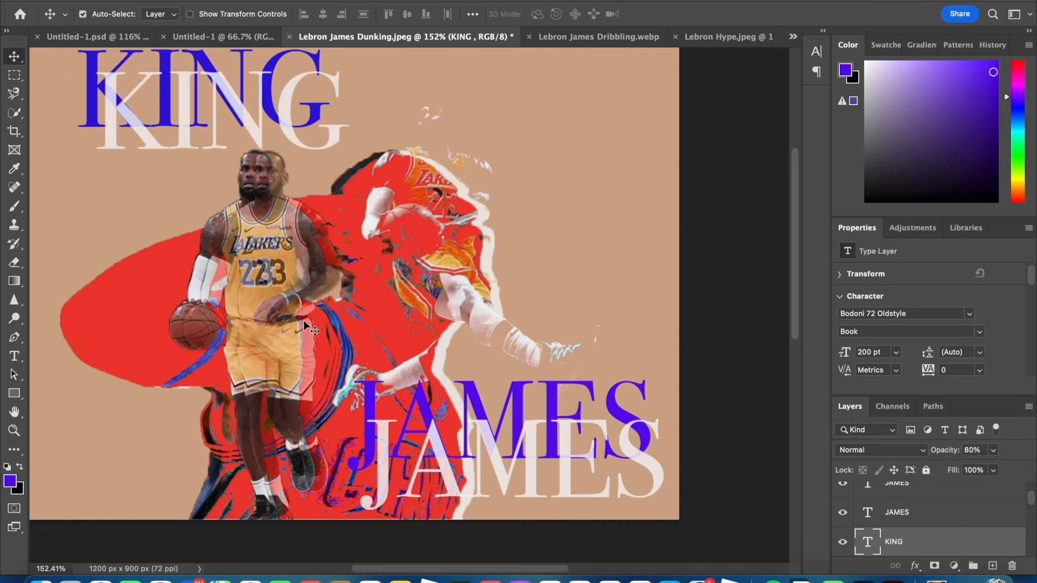
Shift the red silhouette layer slightly down and to the left behind the front player
scroll(304, 320, down, 2)
click(606, 240)
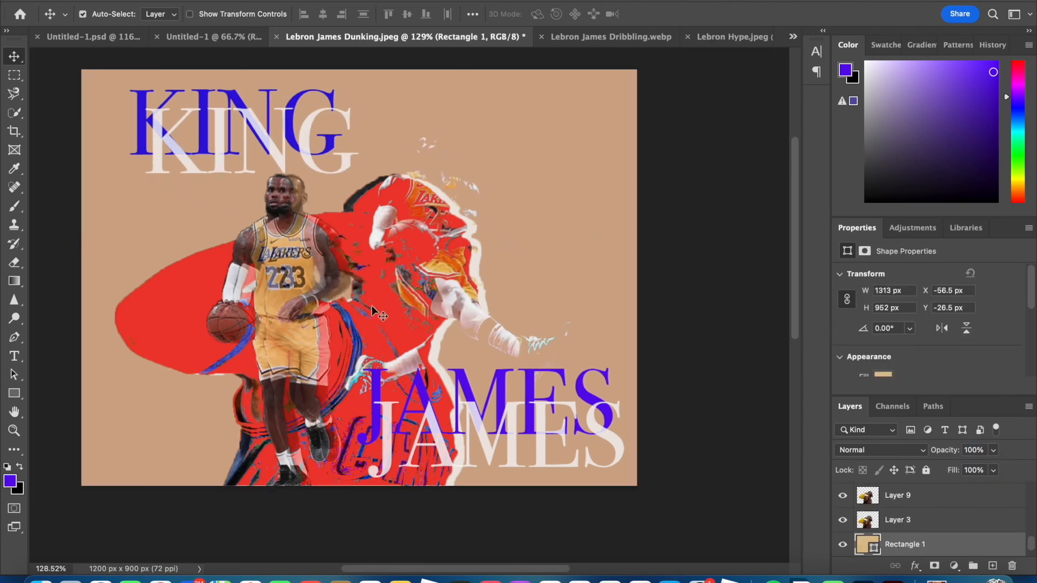
drag(189, 302, 177, 329)
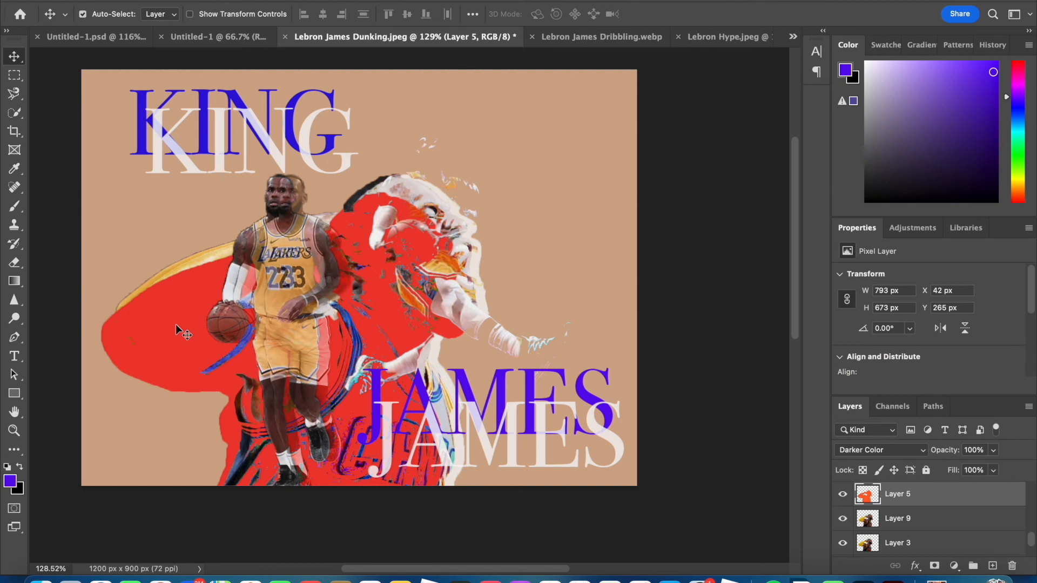
key(BackSpace)
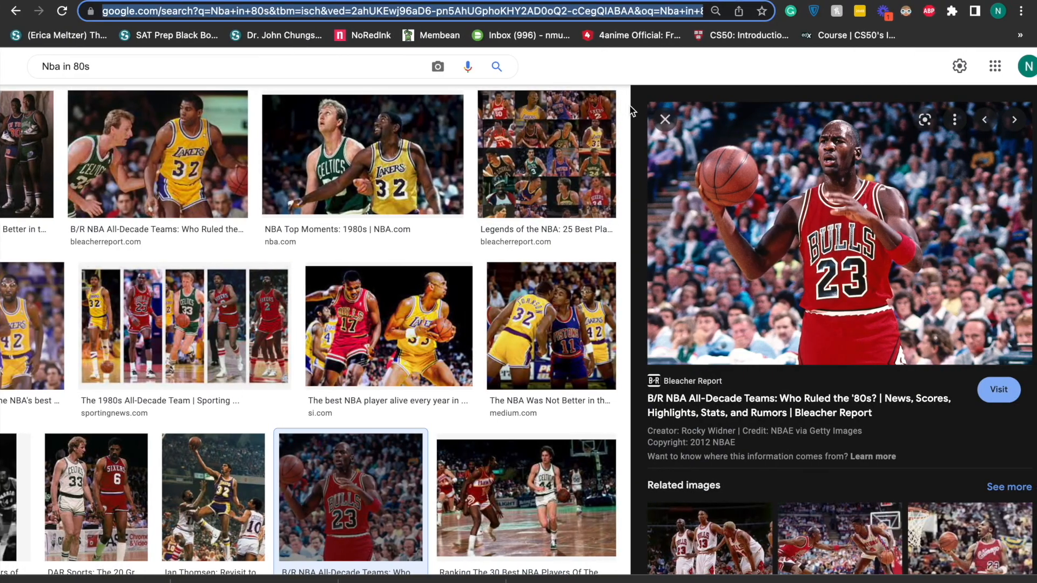
Search Google Images for Lakers
text(LAKER)
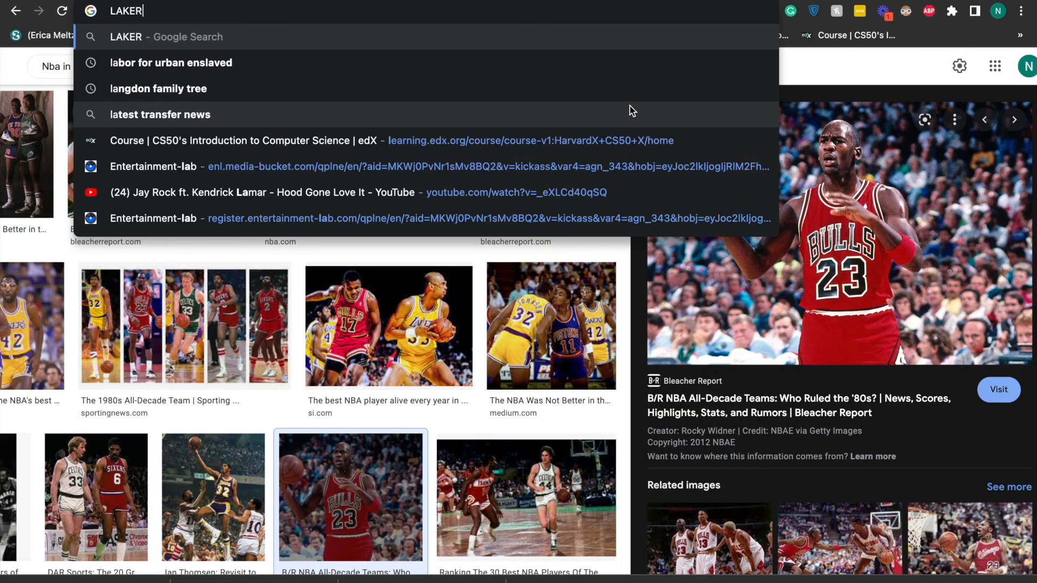
key(BackSpace)
key(BackSpace)
key(BackSpace)
key(BackSpace)
text(akers)
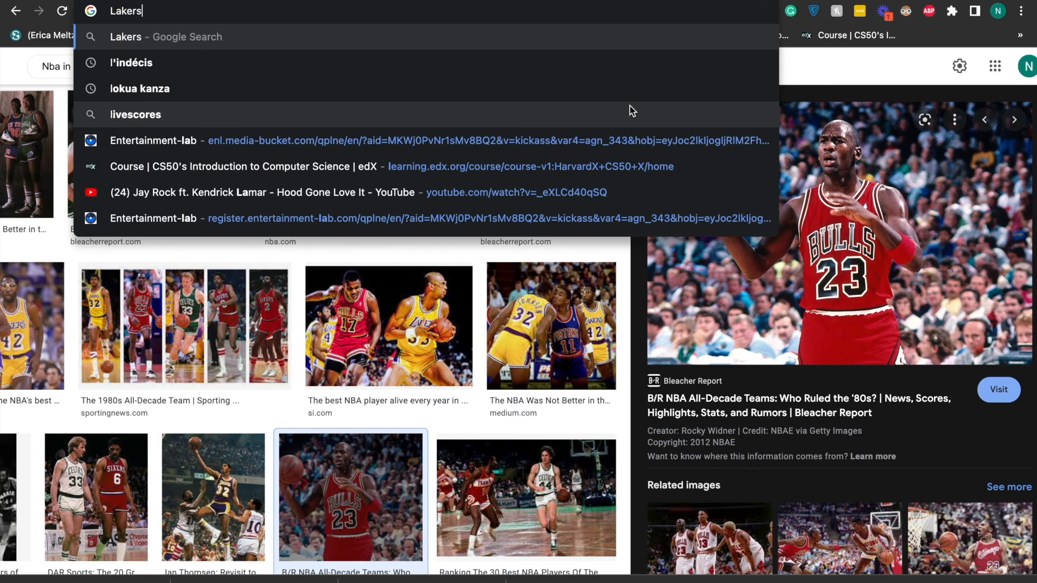
key(Return)
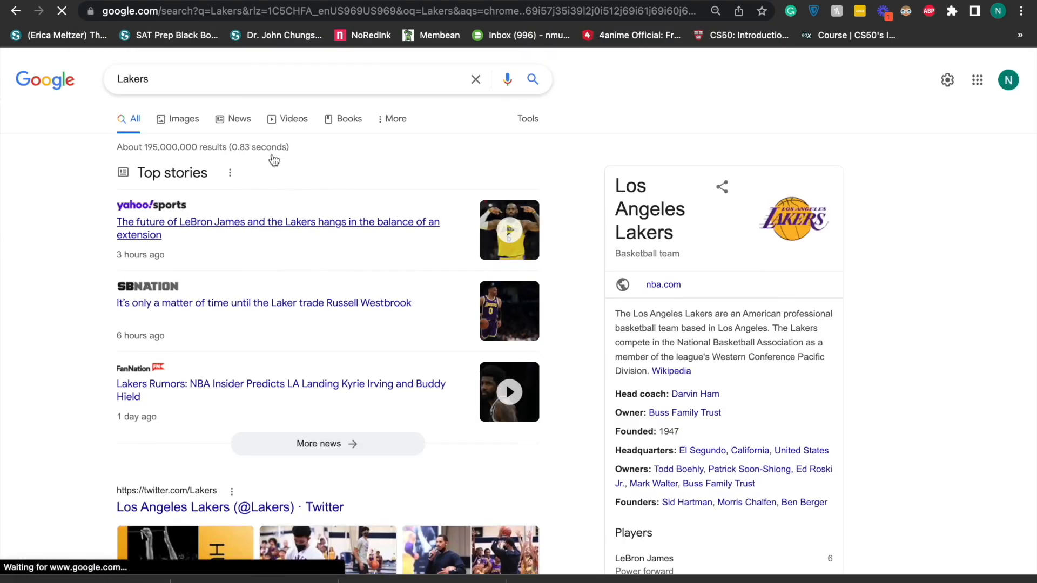
click(173, 119)
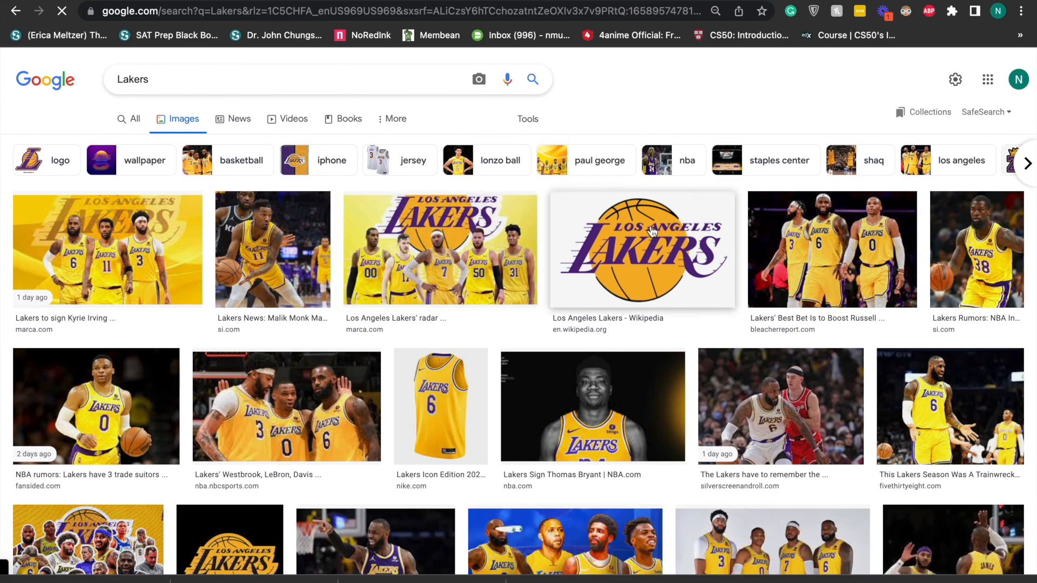
Save the Wikipedia Los Angeles Lakers logo image to the Downloads folder under its suggested file name
click(611, 259)
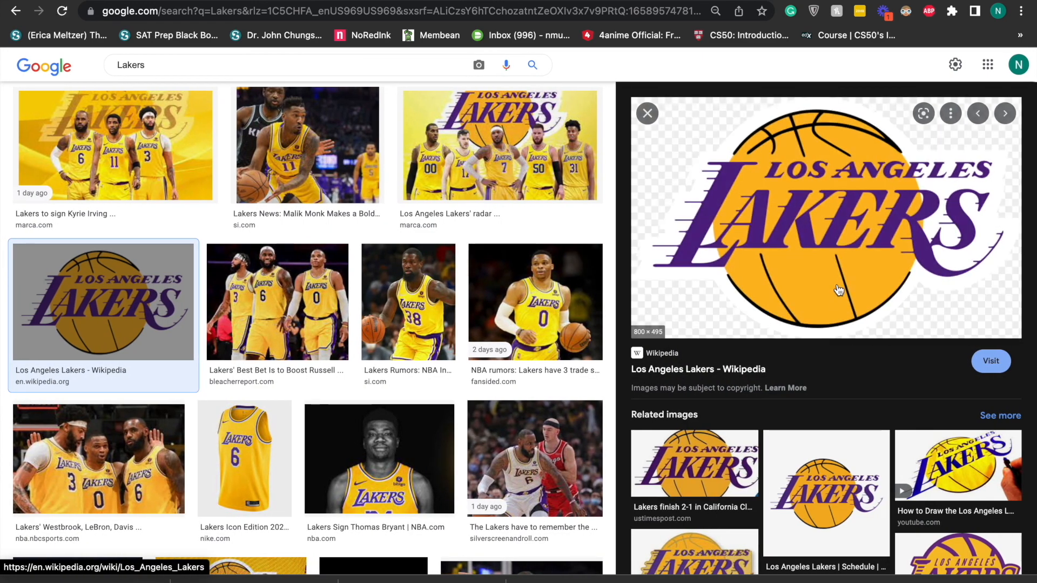
right_click(839, 290)
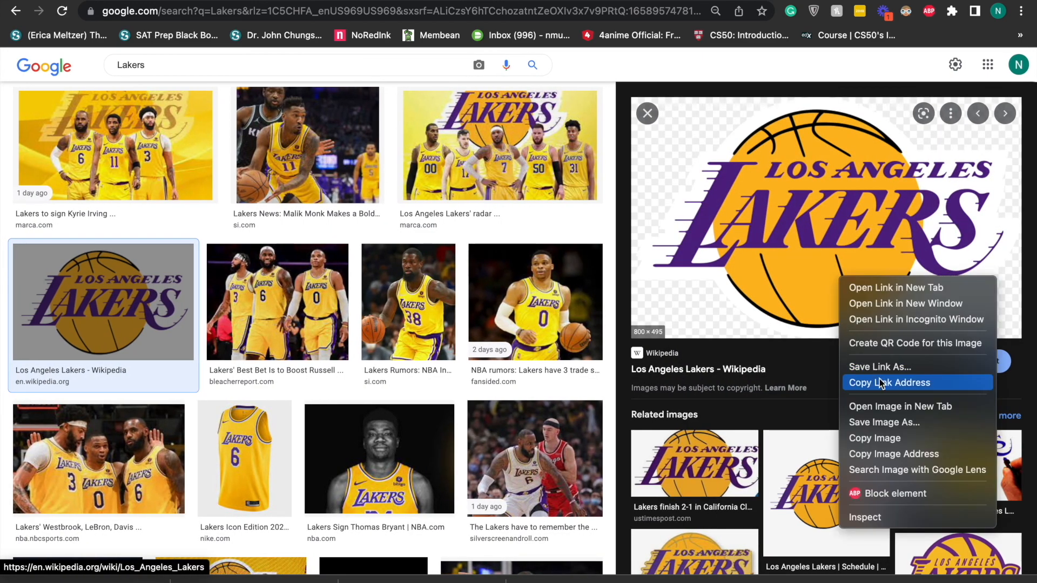
click(889, 424)
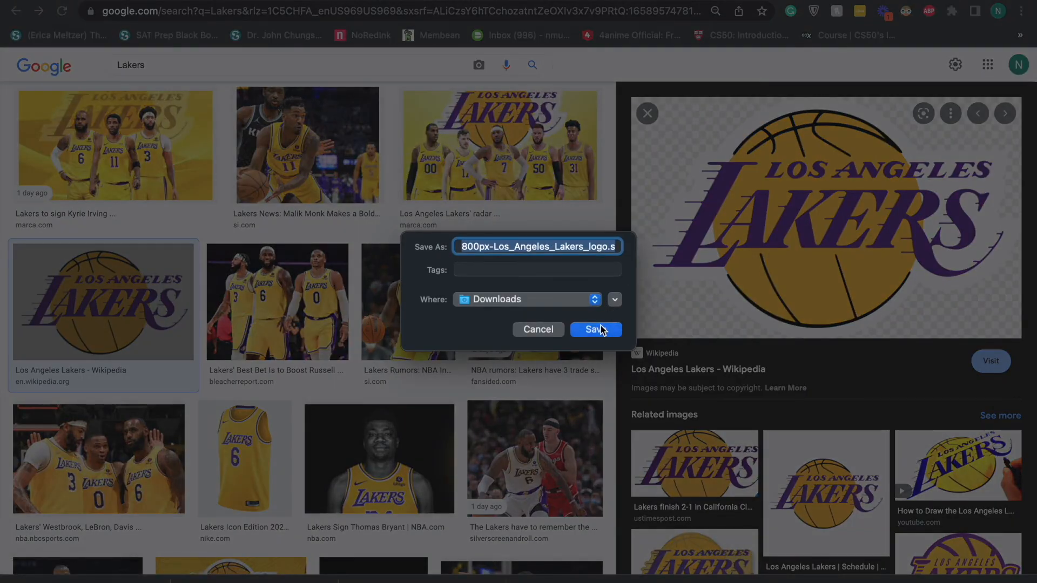
click(600, 330)
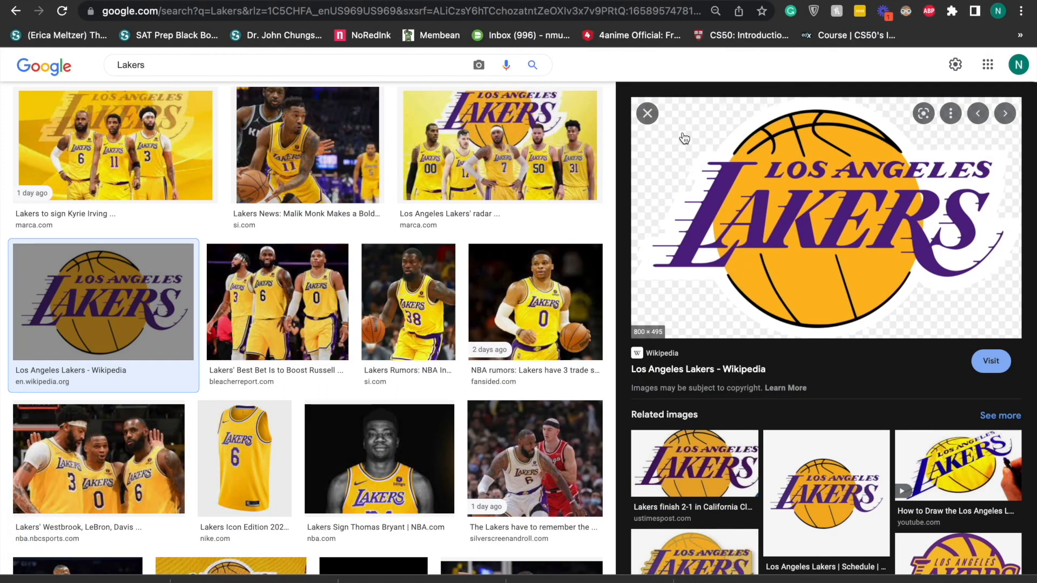
Switch to Photoshop and open 800px-Los_Angeles_Lakers_logo.svg.png from Downloads
key(ctrl+Left)
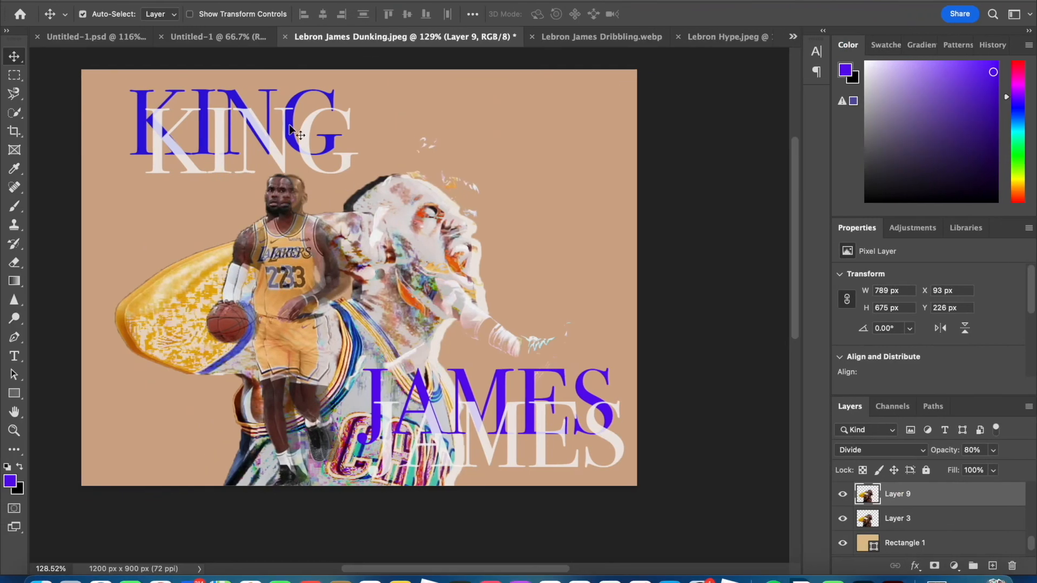
click(112, 0)
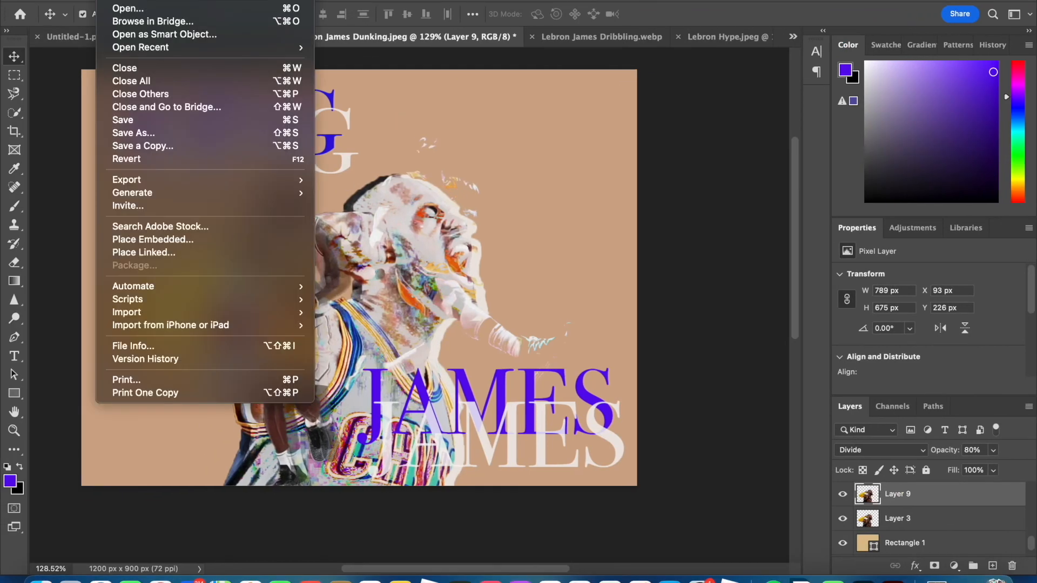
click(129, 9)
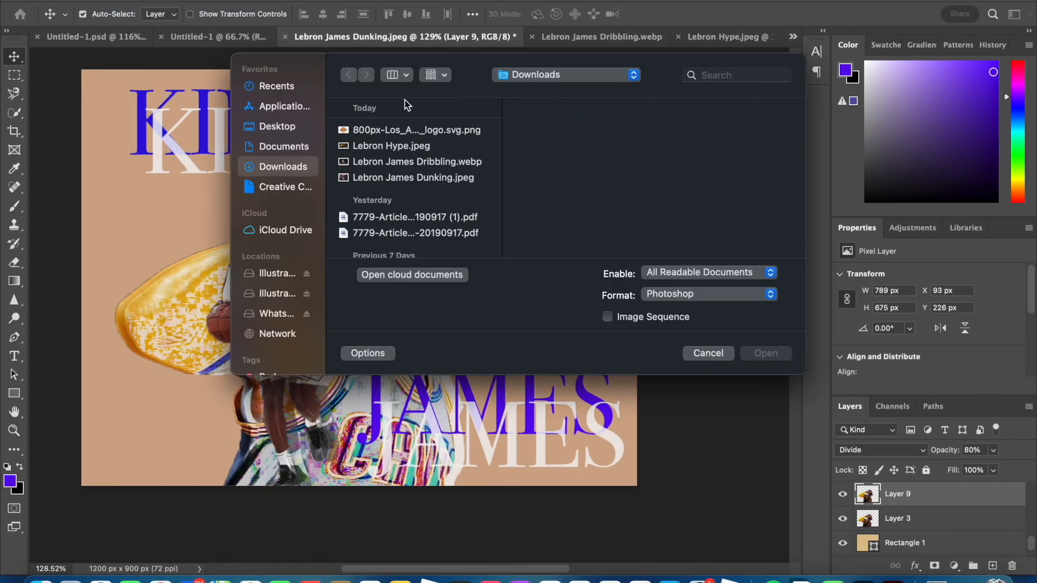
double_click(388, 128)
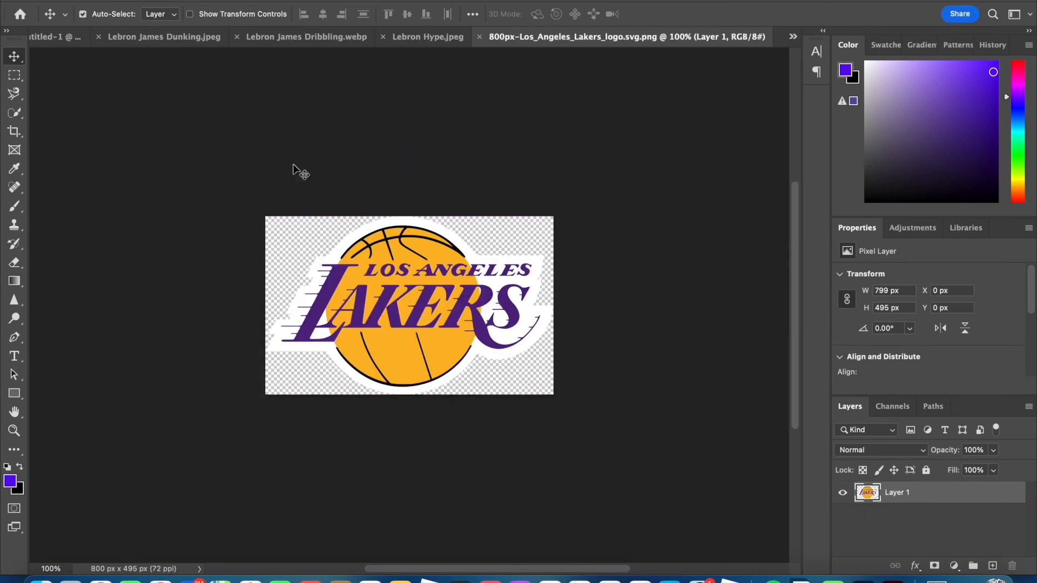
Paste the Lakers logo into the Lebron James Dunking document and shift it slightly up and to the right
click(139, 42)
key(super+v)
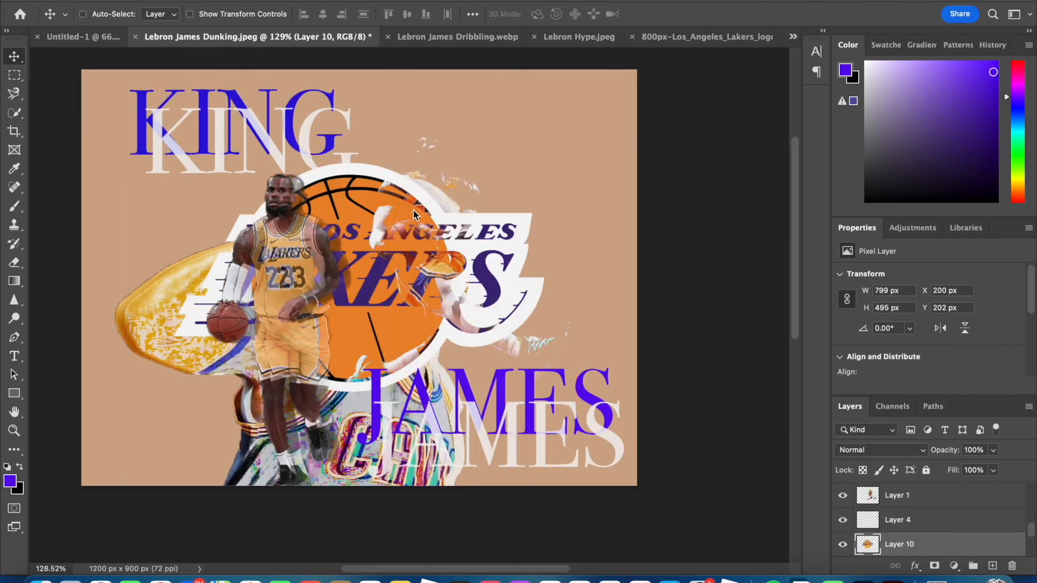
drag(520, 238, 515, 241)
key(super+z)
drag(346, 308, 358, 265)
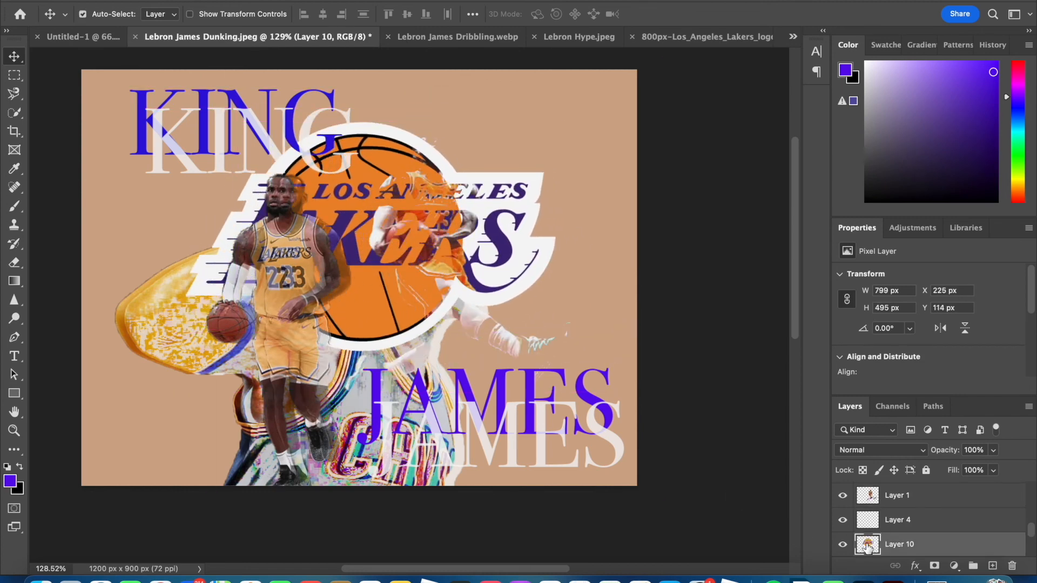
Reorder the Lakers logo layer directly above Rectangle 1 and move the logo to the canvas's upper-right corner
scroll(875, 518, down, 2)
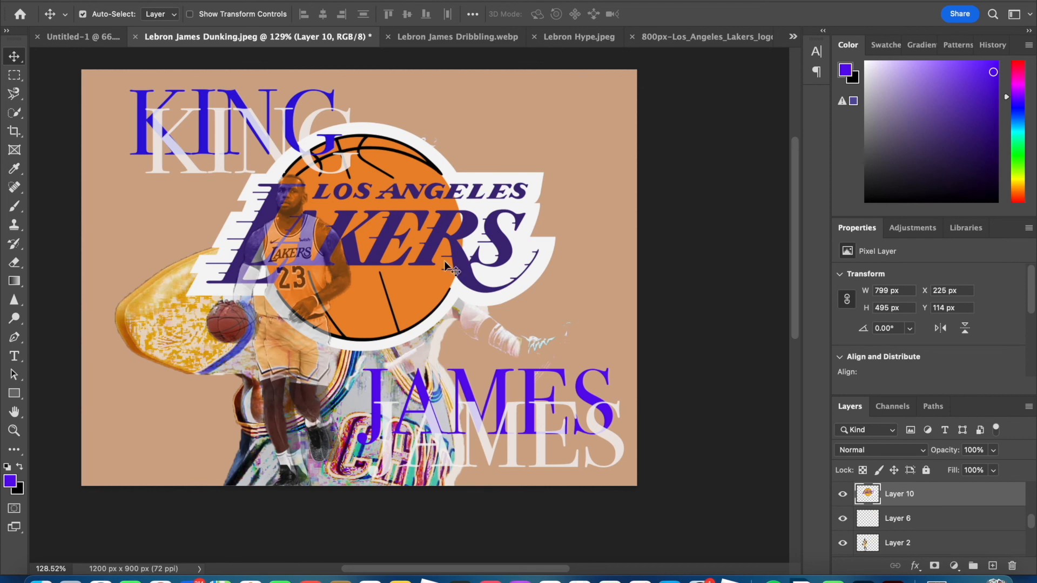
mouse_move(881, 495)
mouse_down()
mouse_move(869, 562)
mouse_move(873, 512)
mouse_up()
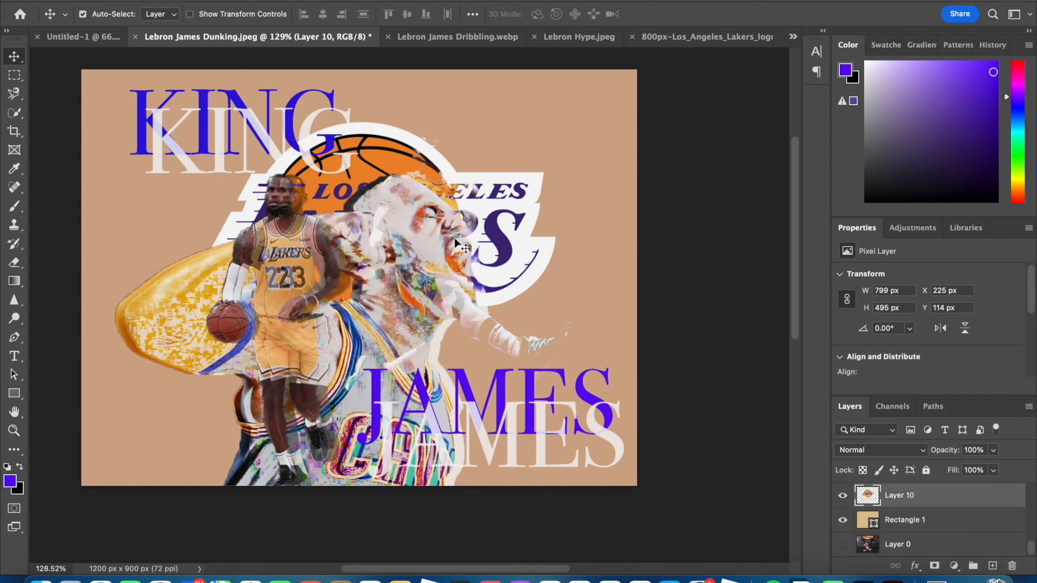
drag(397, 156, 485, 96)
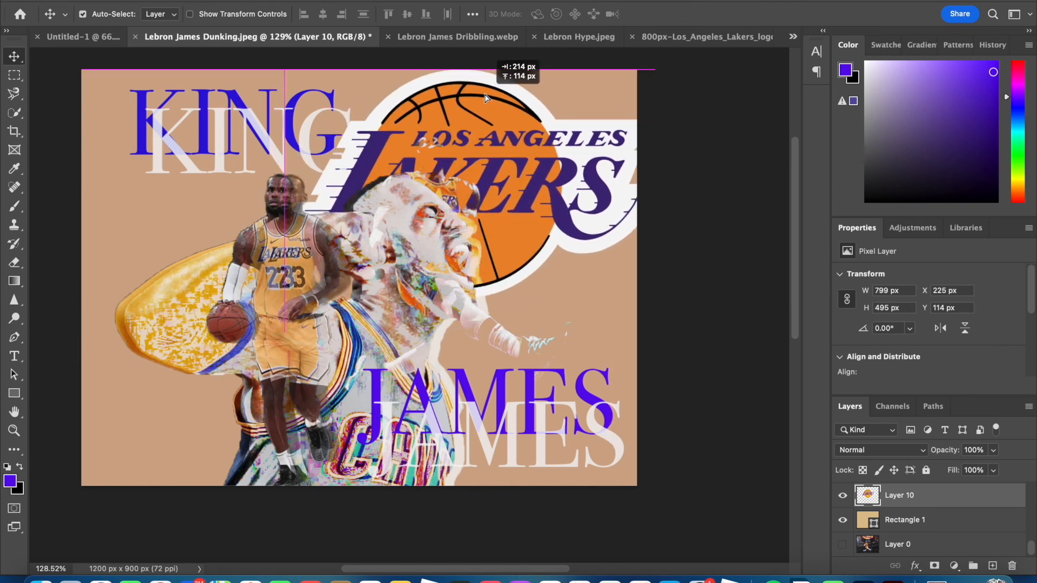
mouse_move(485, 97)
mouse_down()
mouse_move(406, 123)
mouse_move(450, 101)
mouse_move(481, 116)
mouse_move(523, 111)
mouse_move(511, 101)
mouse_move(490, 109)
mouse_up()
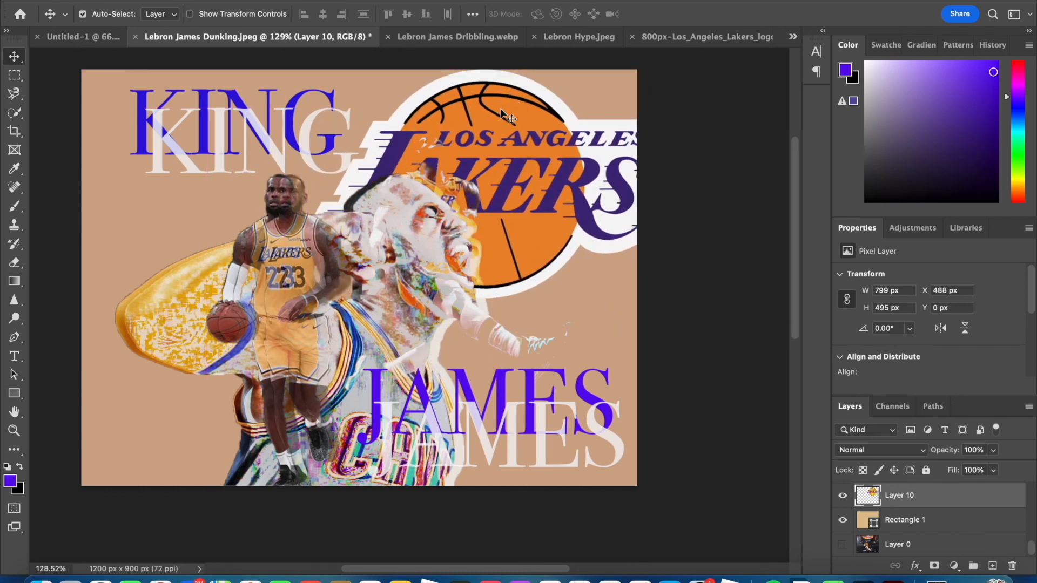
Scale the Lakers logo to about 66.5% and position it beside the KING title, behind the large player cutout's head
click(106, 1)
mouse_move(143, 0)
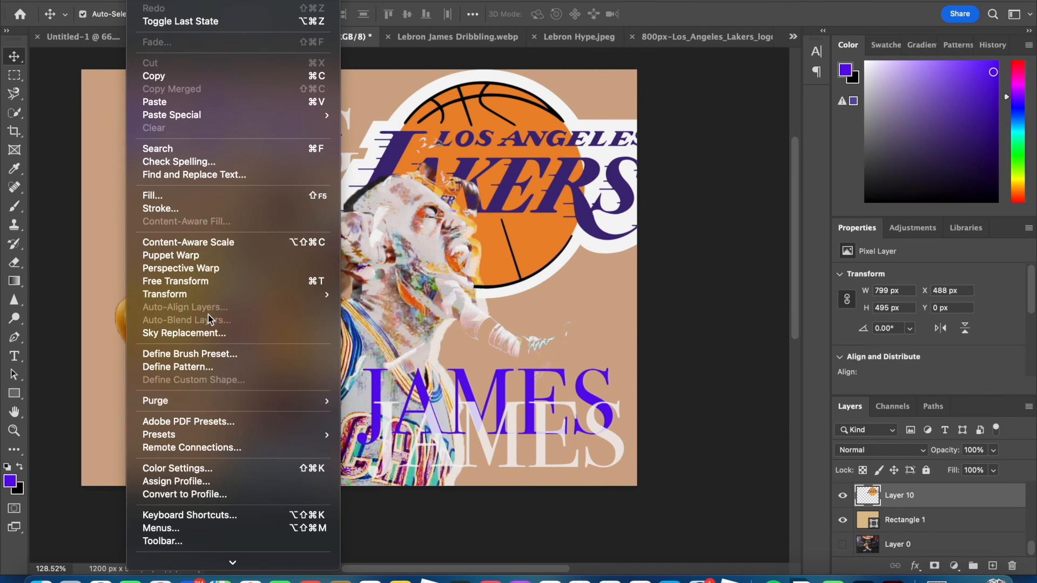
mouse_move(211, 294)
click(394, 316)
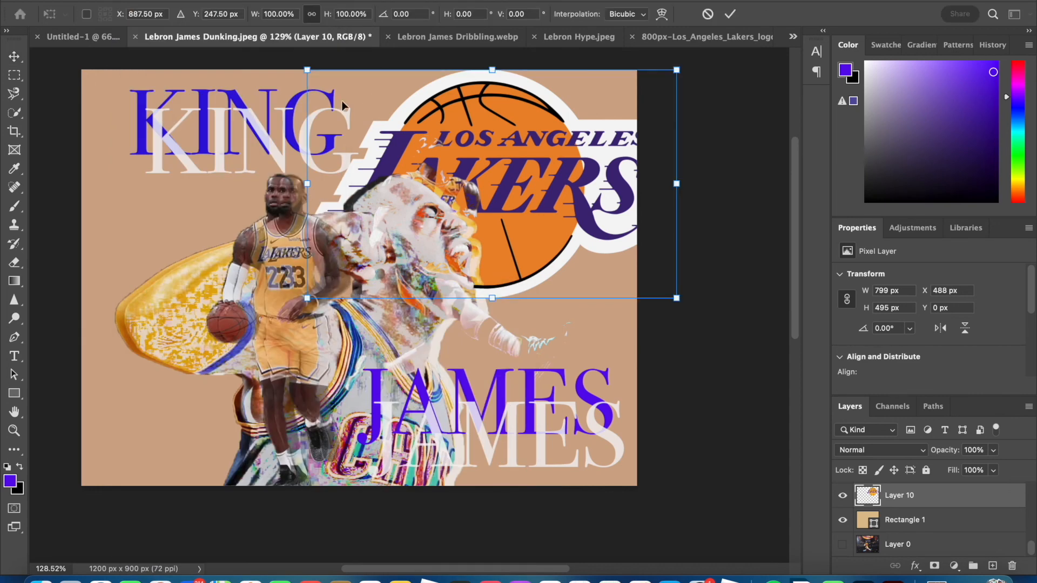
drag(307, 69, 432, 146)
drag(539, 216, 500, 139)
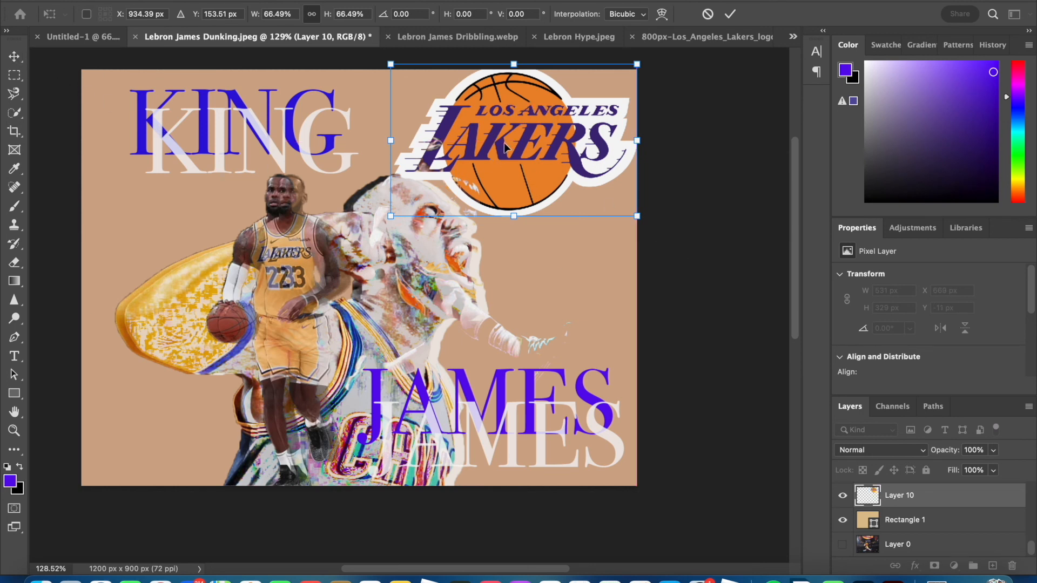
drag(505, 148, 510, 174)
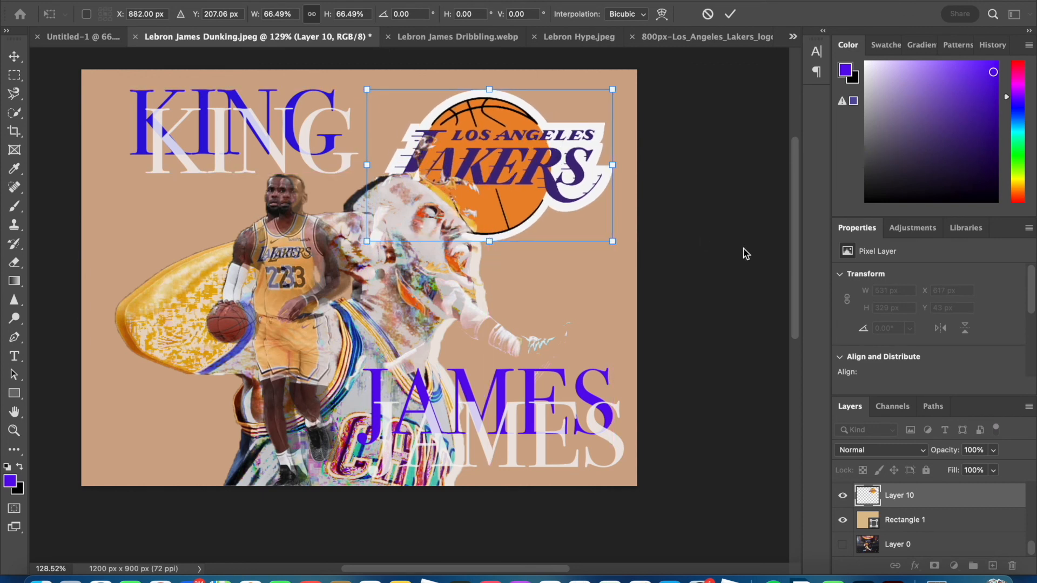
click(18, 58)
Sample the logo's orange, try it as the fill of the Rectangle 1 background, and settle on the recently used yellow
click(108, 271)
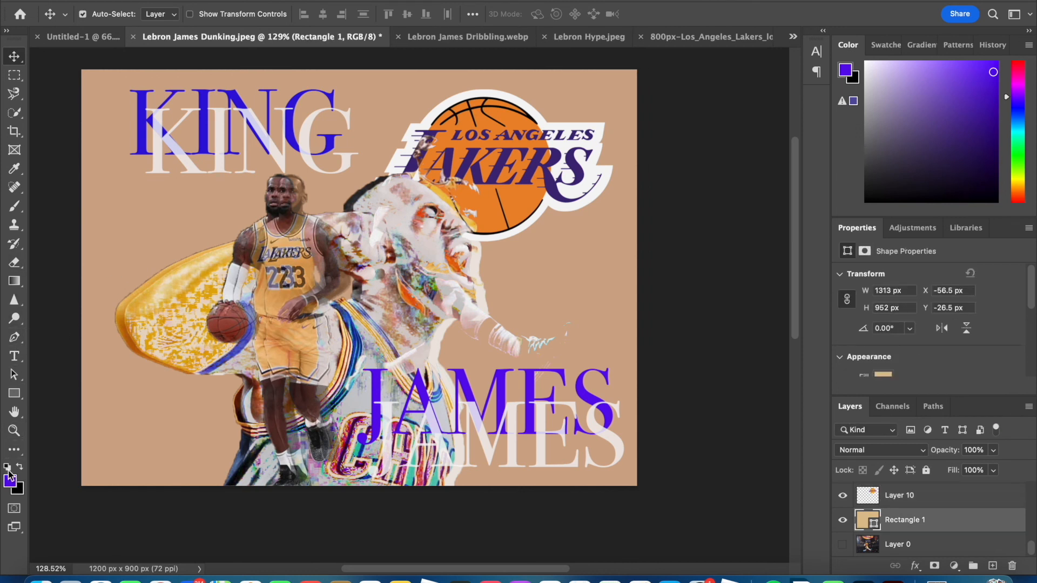
click(14, 169)
click(523, 204)
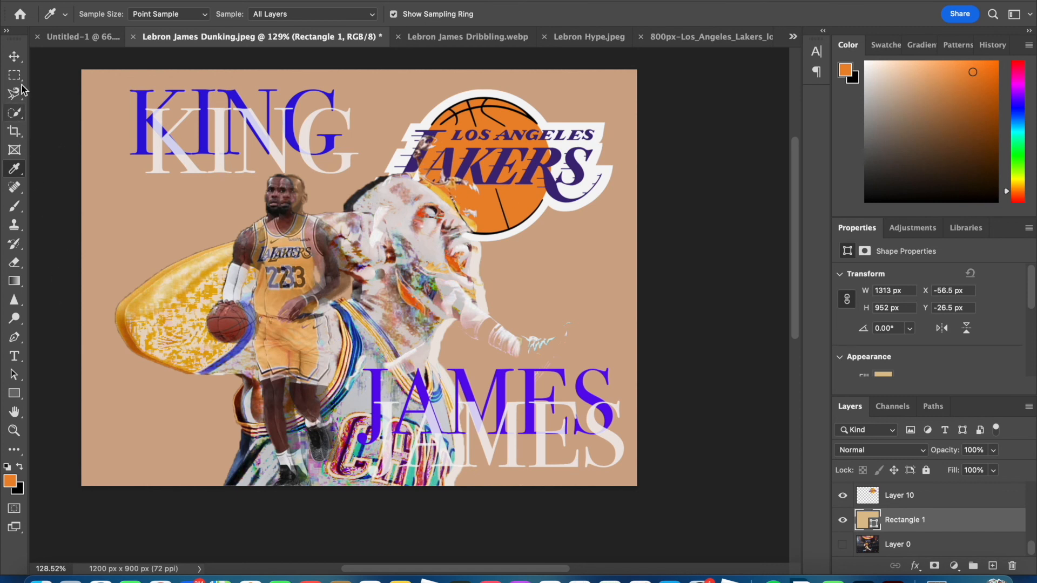
click(14, 56)
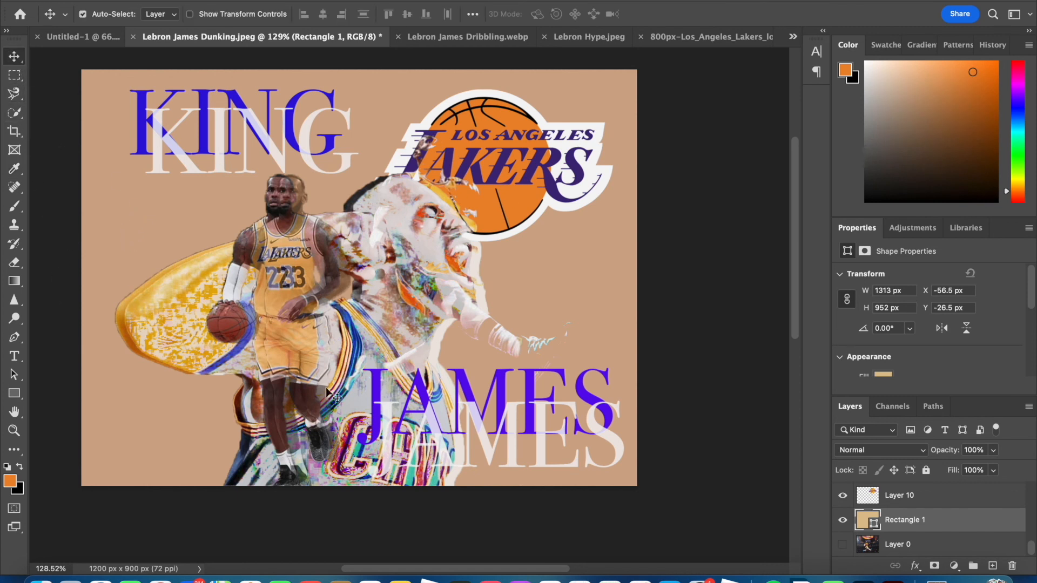
click(885, 375)
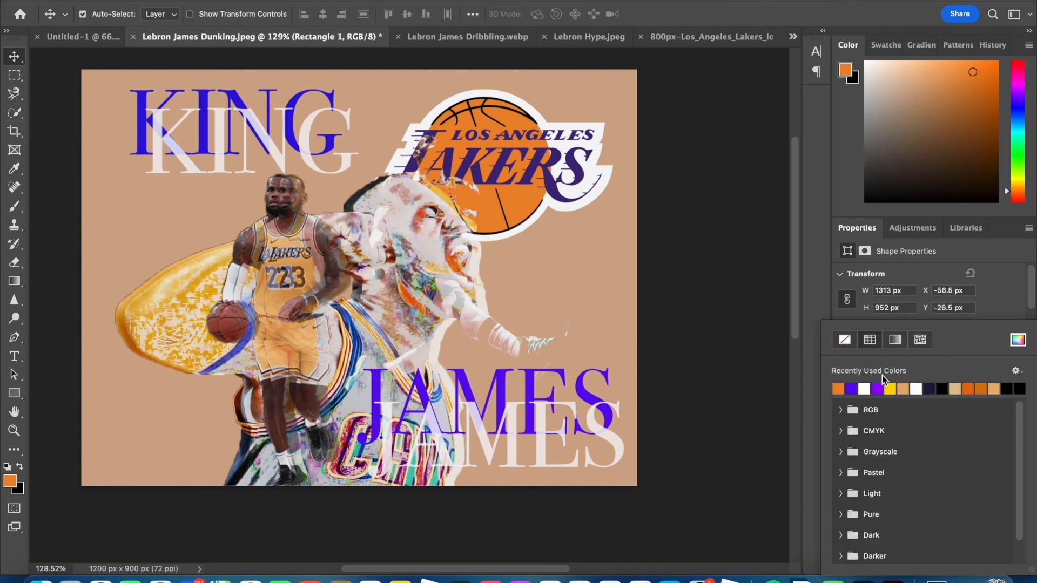
click(839, 390)
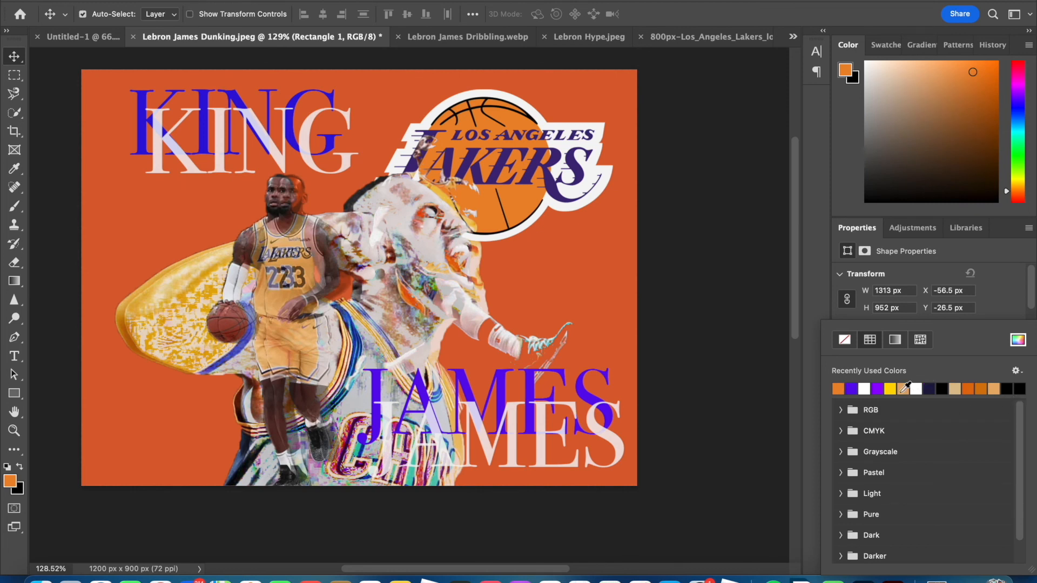
click(891, 389)
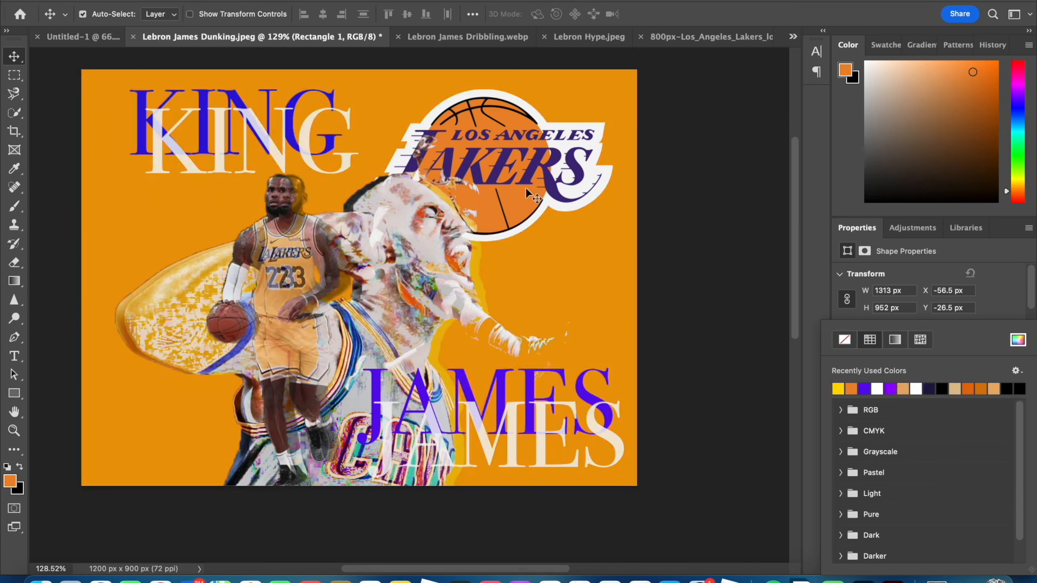
click(12, 56)
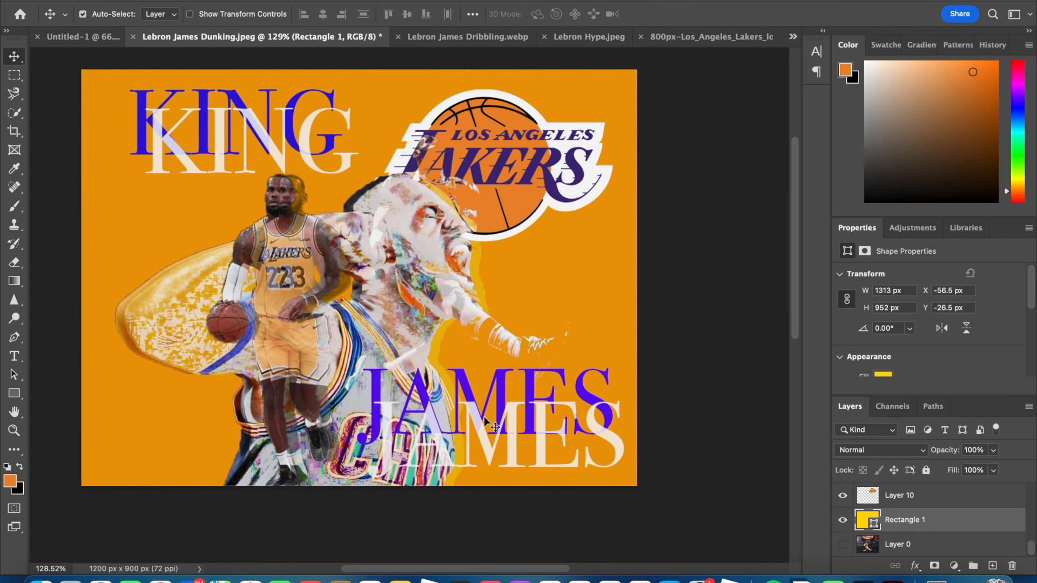